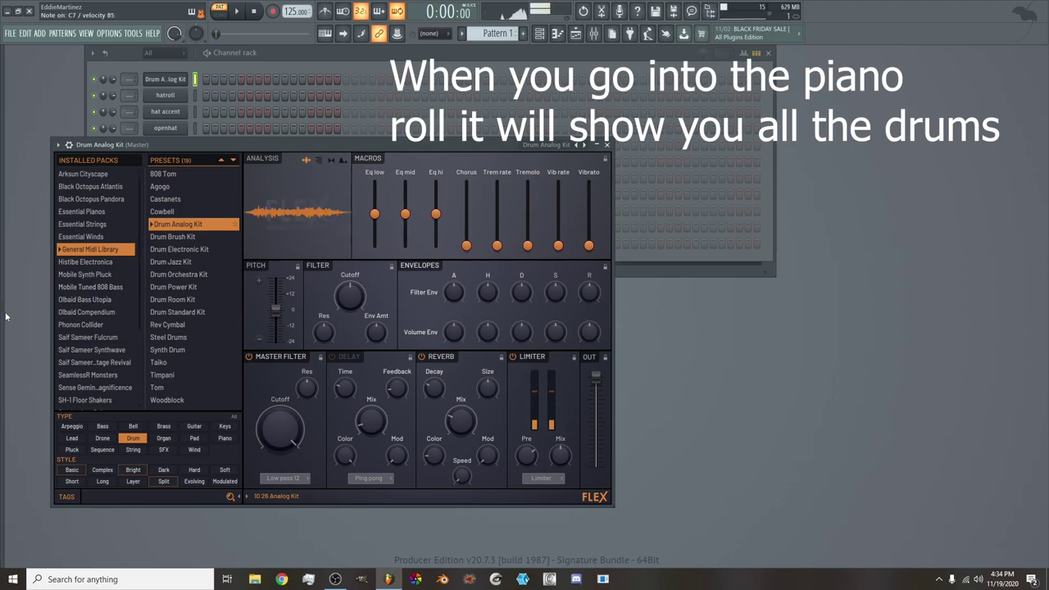
Open the Drum Analog Kit channel's piano roll and place Analog BD1 notes on every beat of the first bar
{"action": "right_click", "coordinate": [164, 79]}
{"action": "left_click", "coordinate": [193, 77]}
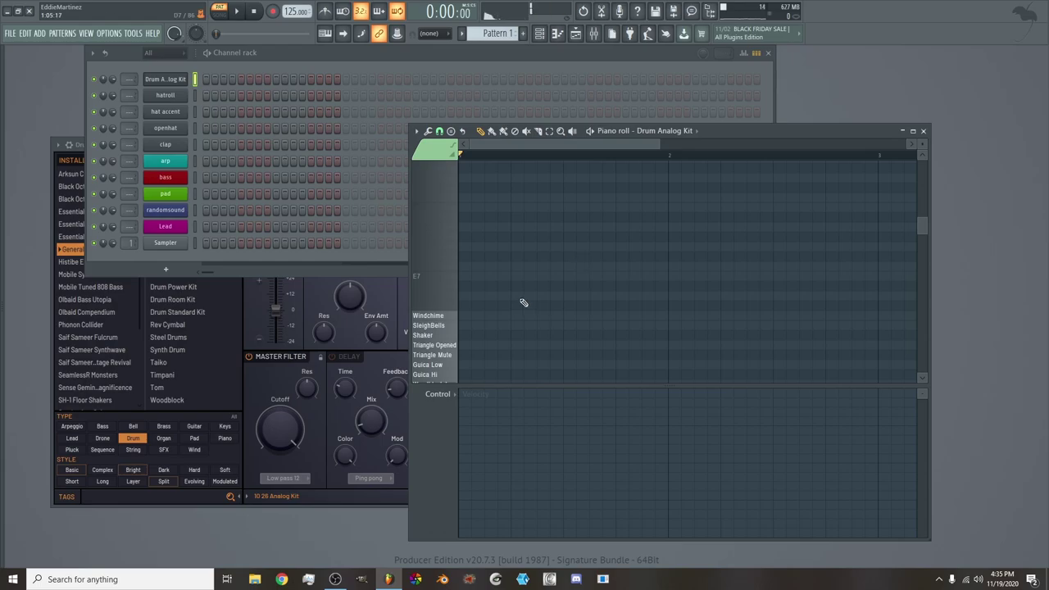
{"action": "scroll", "coordinate": [513, 294], "scroll_direction": "down", "scroll_amount": 15}
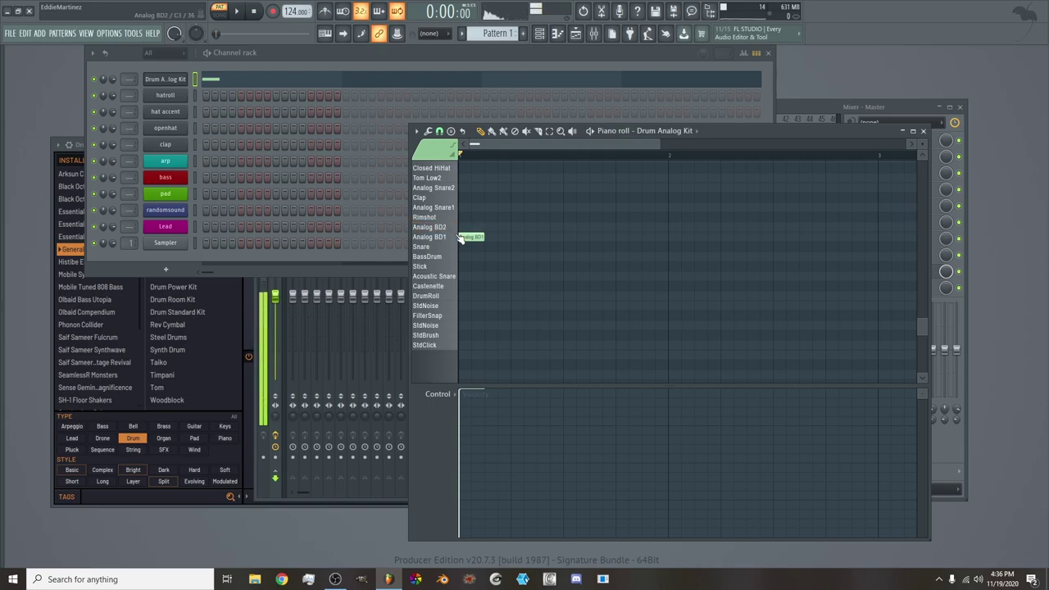
{"action": "left_click", "coordinate": [516, 237]}
{"action": "left_click", "coordinate": [568, 238]}
{"action": "left_click", "coordinate": [624, 238]}
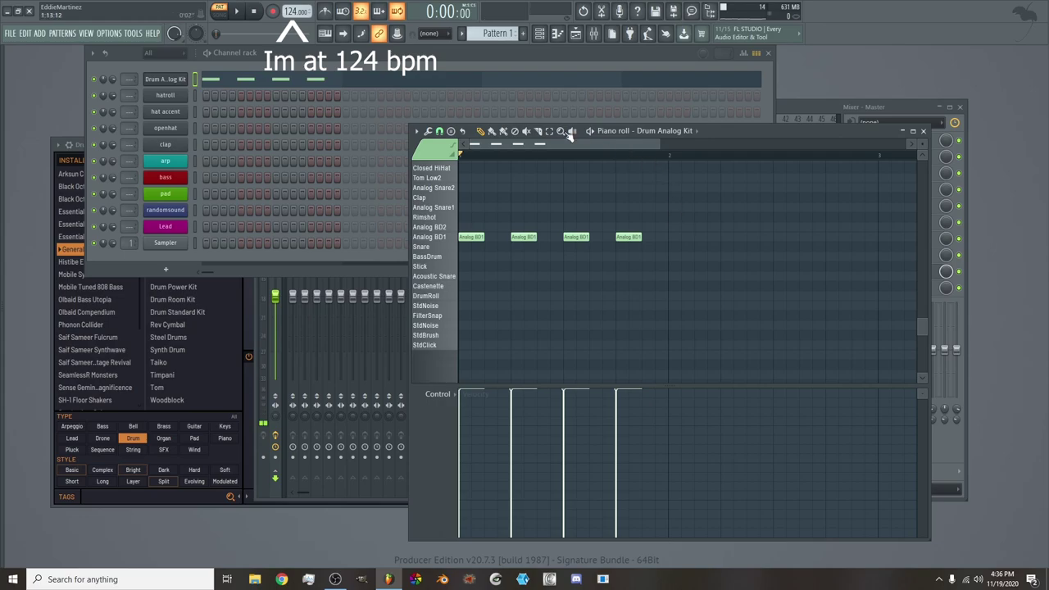
Route the Drum Analog Kit kick channel to mixer insert 1 and load the For drums preset in its Fruity Limiter
{"action": "left_click", "coordinate": [378, 68]}
{"action": "key", "text": "space"}
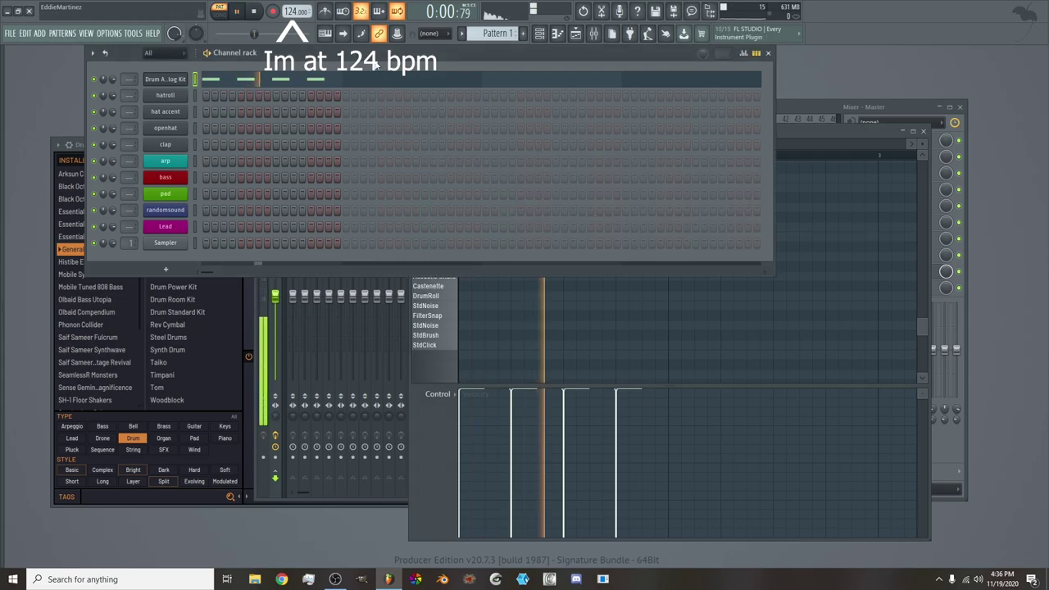
{"action": "left_click", "coordinate": [262, 292]}
{"action": "right_click", "coordinate": [294, 196]}
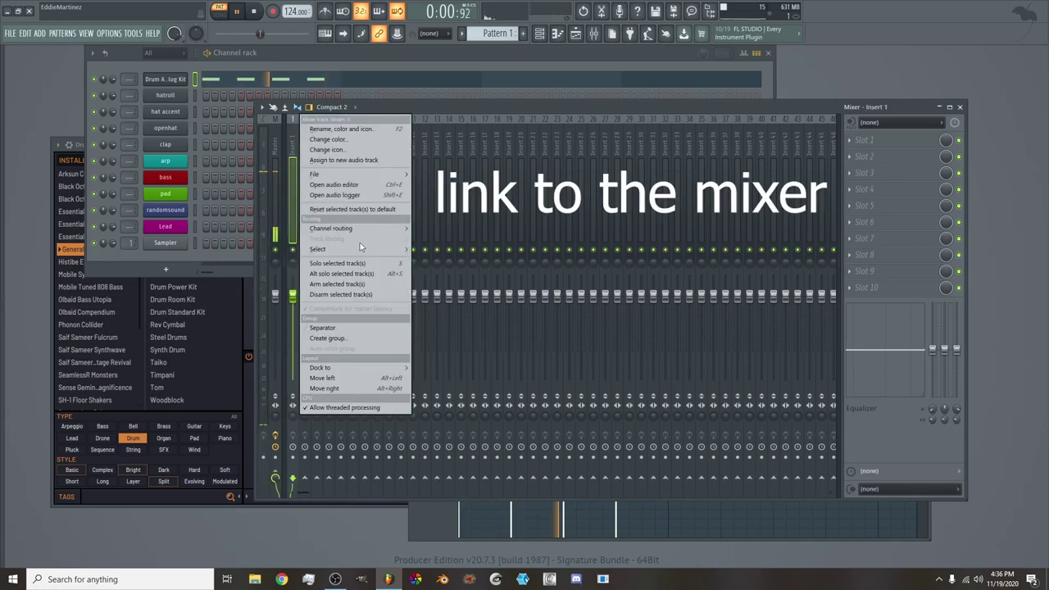
{"action": "mouse_move", "coordinate": [393, 230]}
{"action": "left_click", "coordinate": [473, 229]}
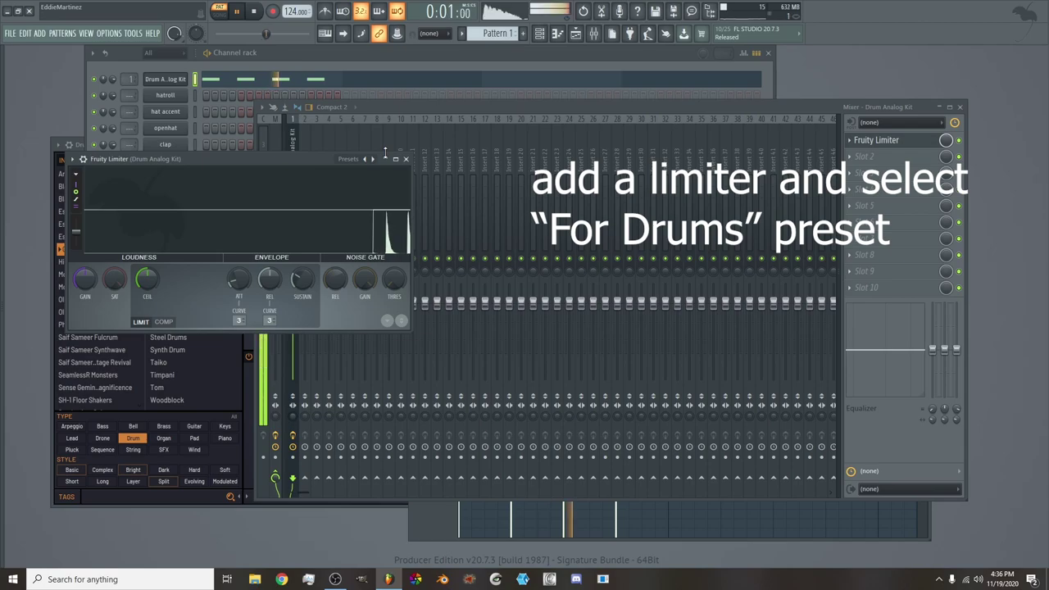
{"action": "left_click", "coordinate": [374, 159]}
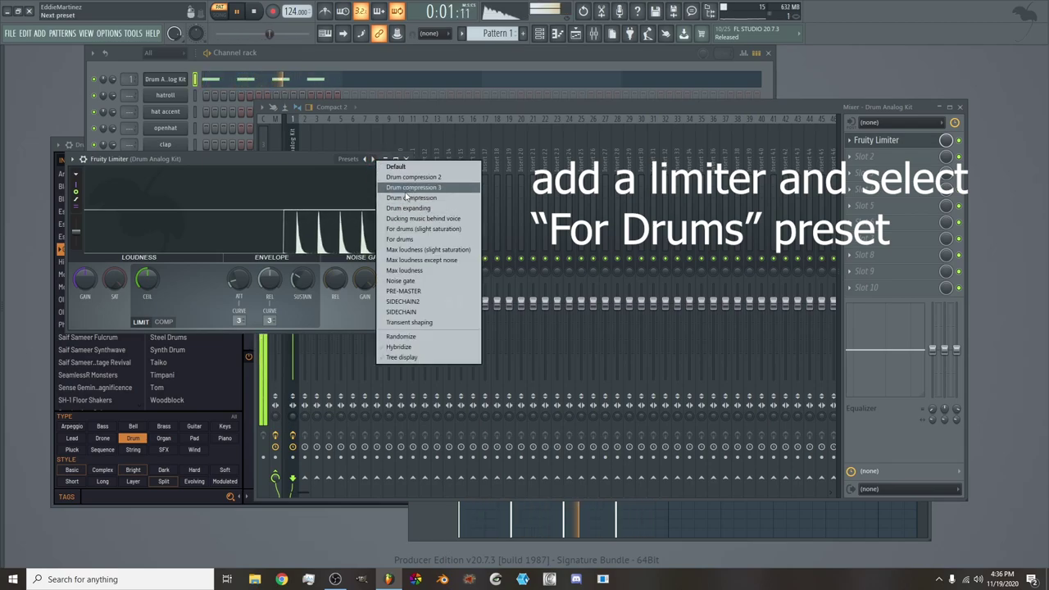
{"action": "left_click", "coordinate": [400, 239]}
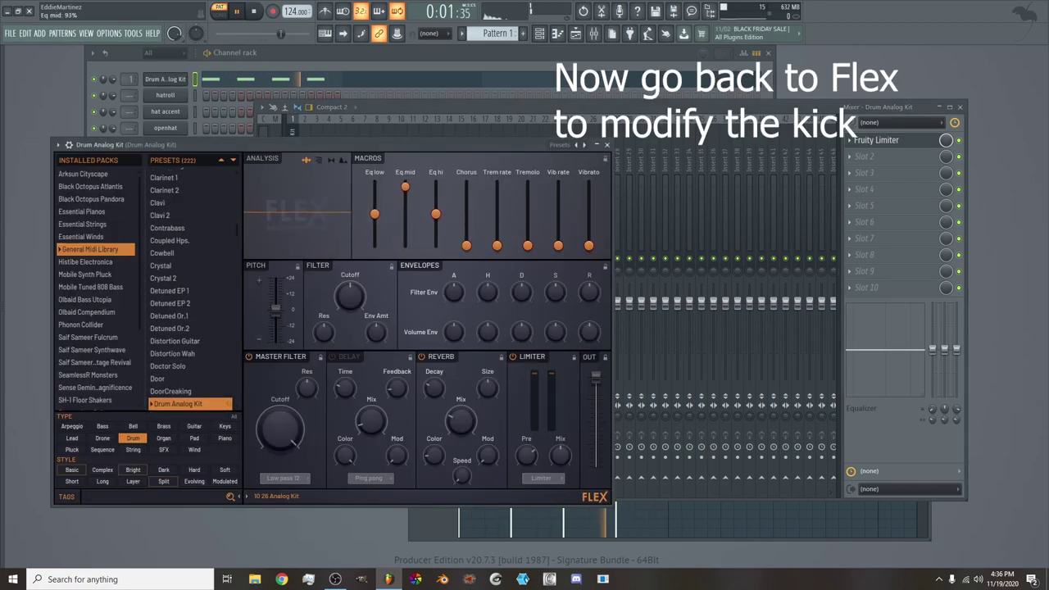
Set the kick's Eq mid to 50% and its Eq hi slightly below centre in Flex, and stop playback
{"action": "left_click_drag", "start_coordinate": [405, 206], "coordinate": [404, 213]}
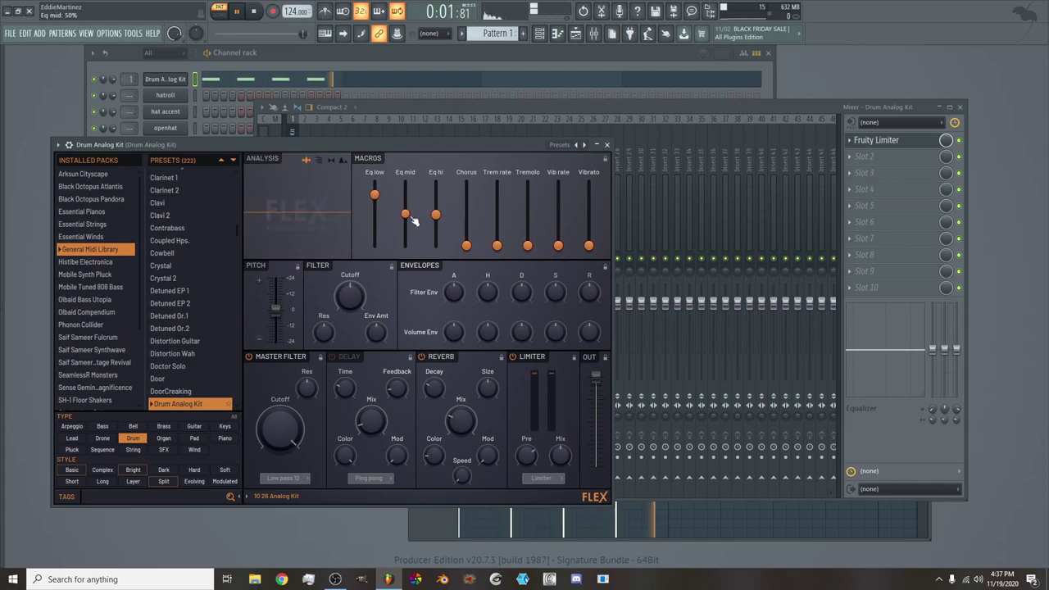
{"action": "left_click_drag", "start_coordinate": [436, 226], "coordinate": [435, 221]}
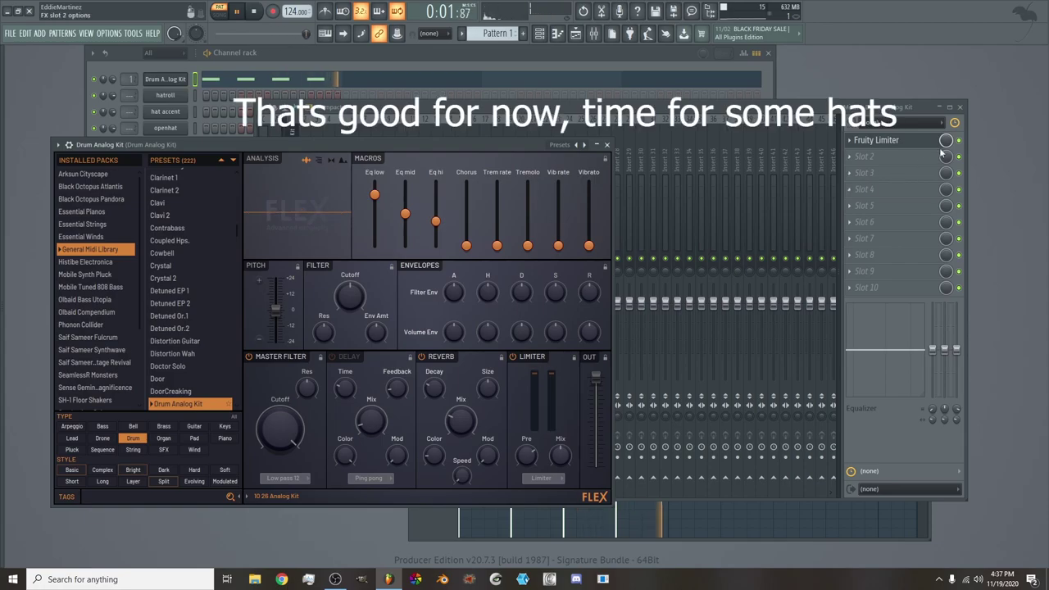
{"action": "left_click", "coordinate": [962, 148]}
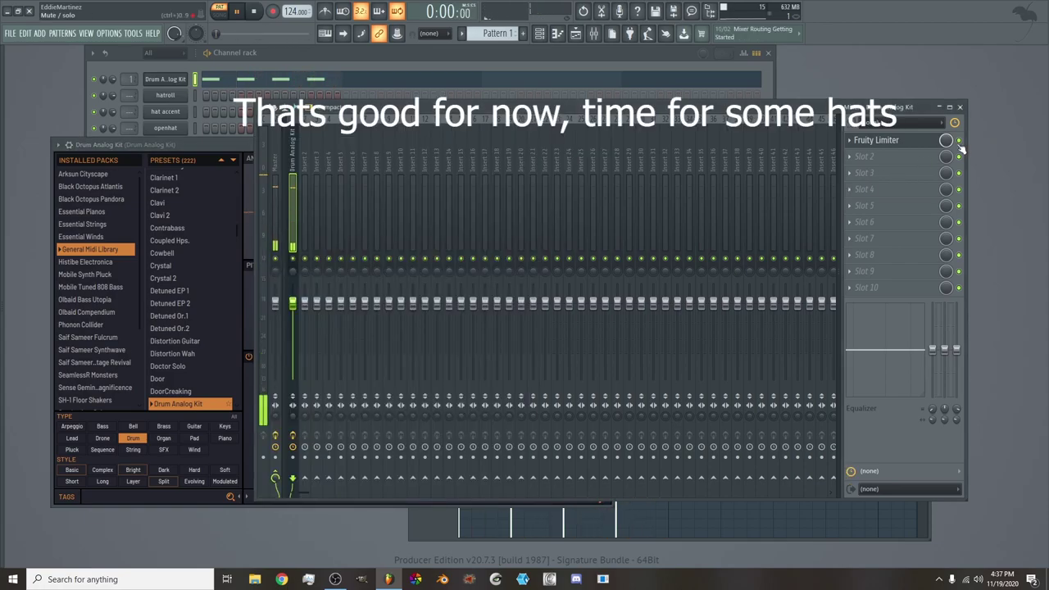
{"action": "key", "text": "space"}
Open the Flex instrument on the hatroll channel and show its preset tag filters
{"action": "left_click", "coordinate": [197, 72]}
{"action": "left_click", "coordinate": [183, 97]}
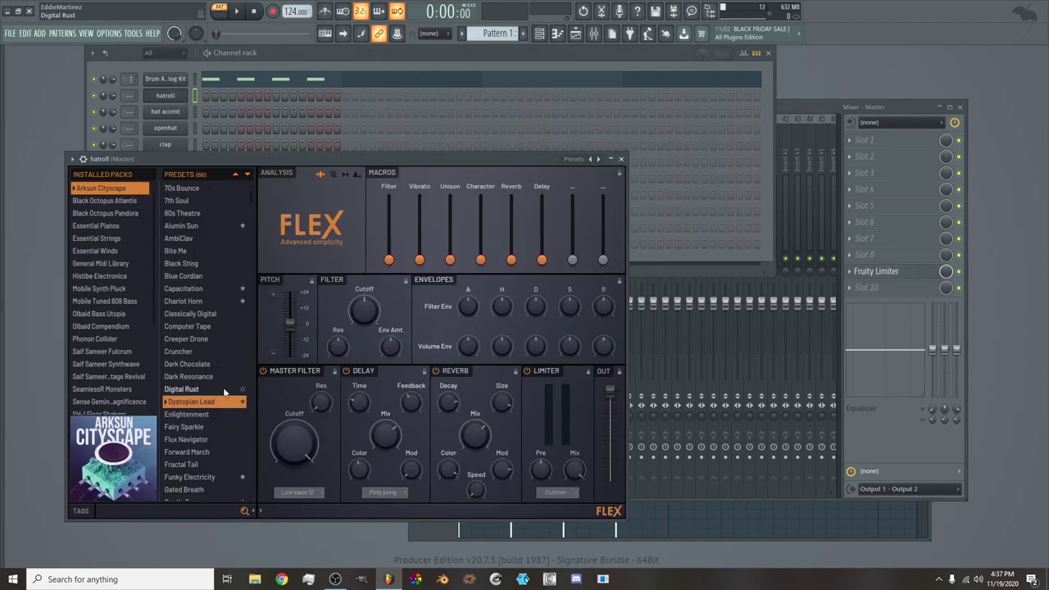
{"action": "left_click", "coordinate": [92, 511]}
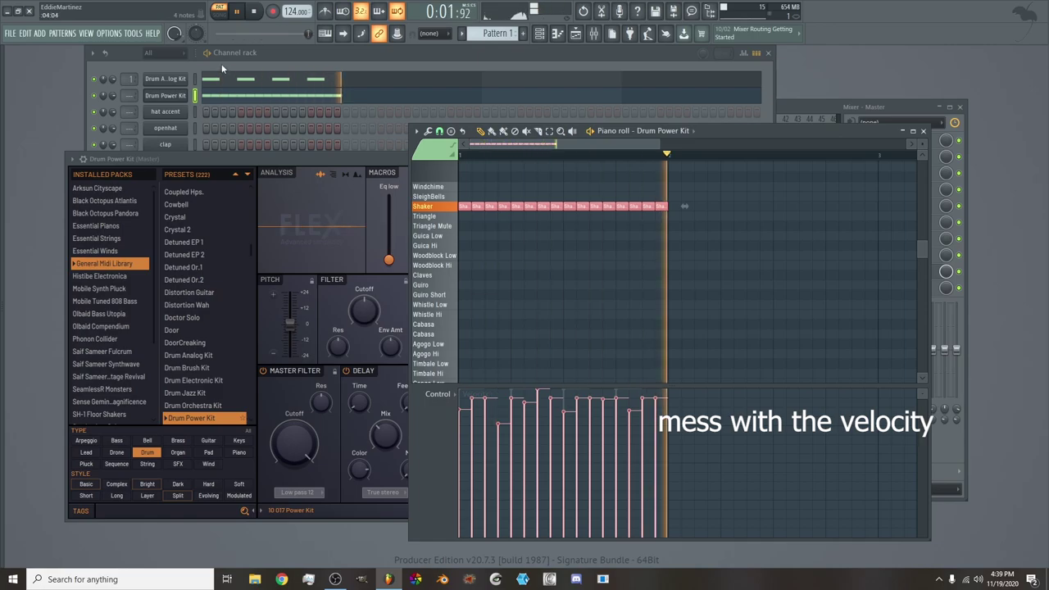
Raise the Drum Power Kit's Eq hi in Flex and adjust the decay and attack of its volume envelope
{"action": "left_click", "coordinate": [351, 160]}
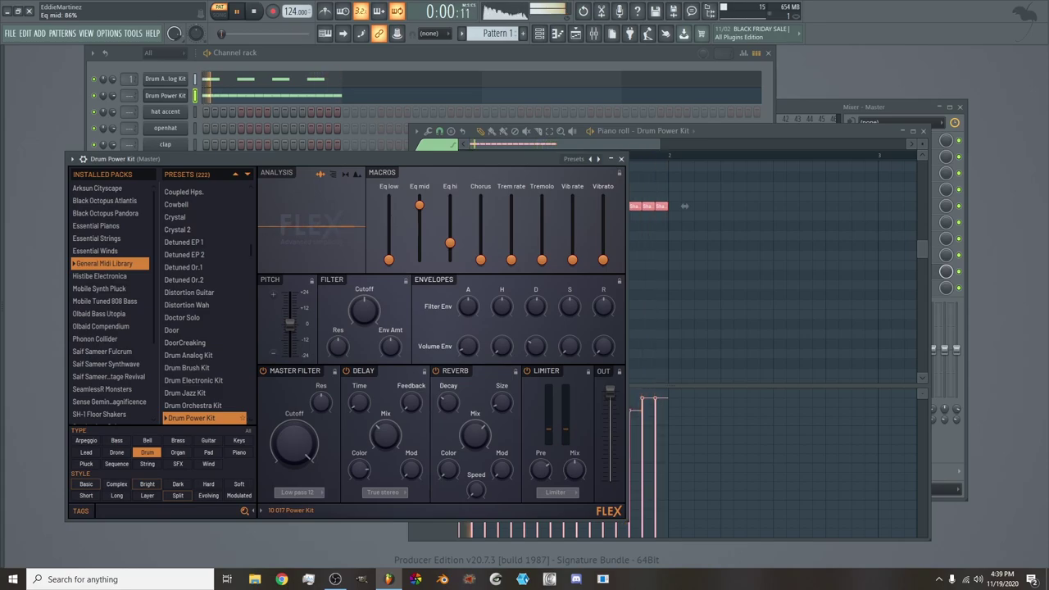
{"action": "mouse_move", "coordinate": [450, 245]}
{"action": "left_mouse_down"}
{"action": "mouse_move", "coordinate": [449, 217]}
{"action": "mouse_move", "coordinate": [449, 231]}
{"action": "left_mouse_up"}
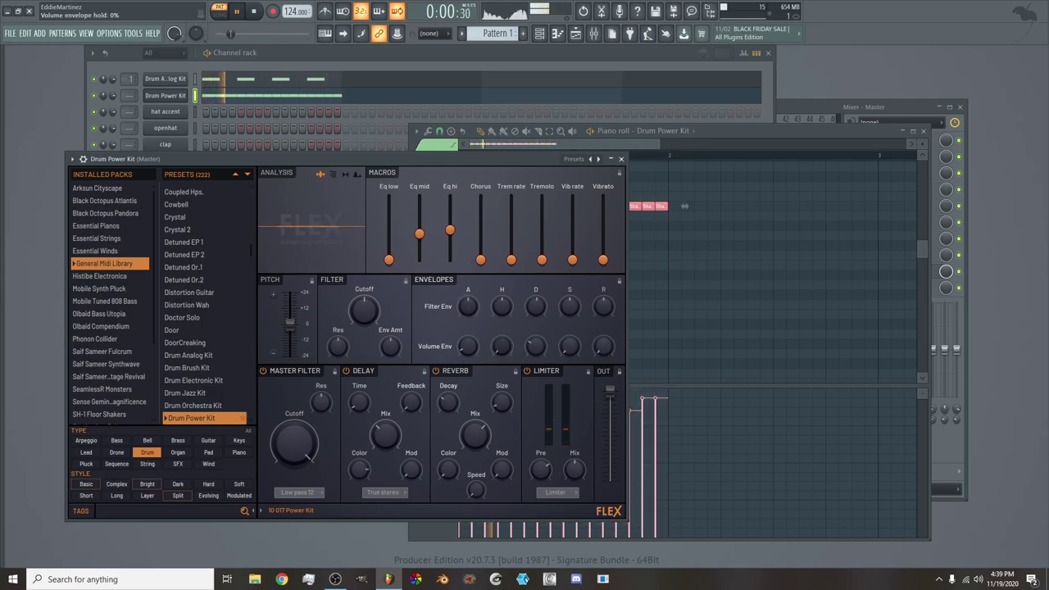
{"action": "left_click_drag", "start_coordinate": [535, 346], "coordinate": [535, 336]}
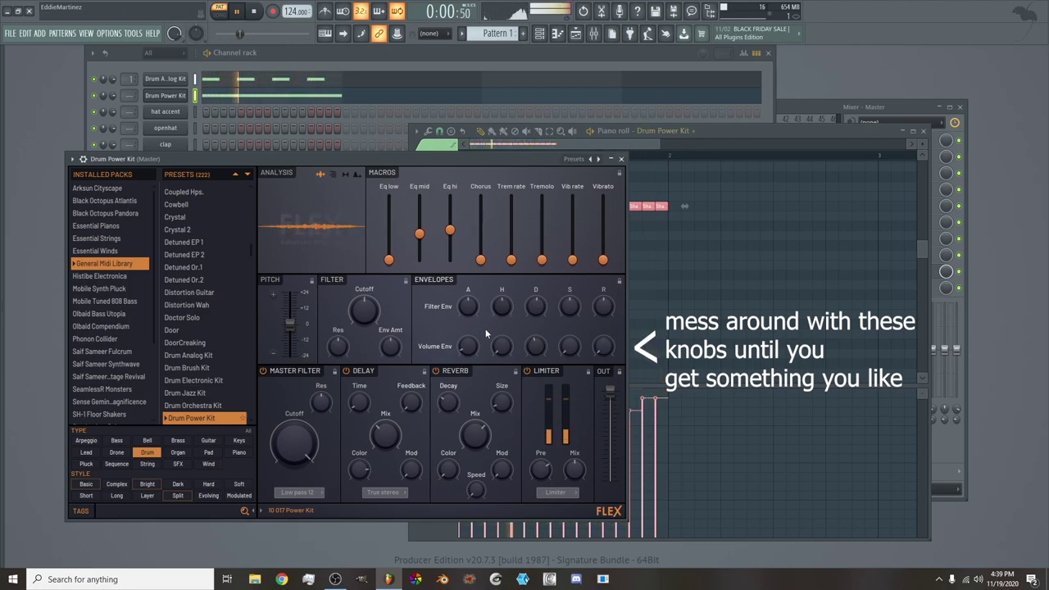
{"action": "left_click_drag", "start_coordinate": [468, 346], "coordinate": [475, 344]}
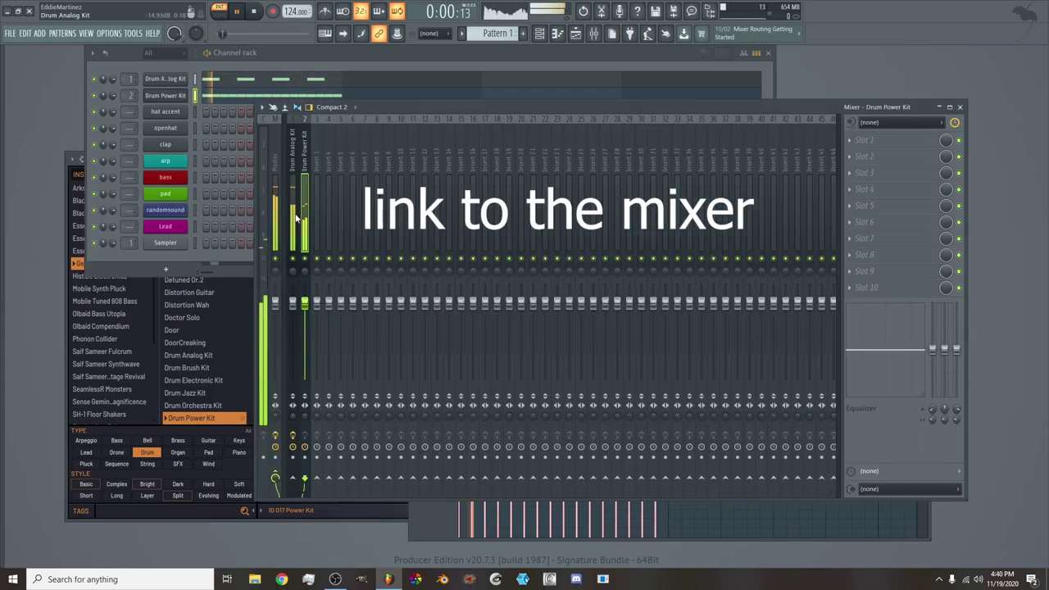
Pull band 5 of the kick track's Fruity parametric EQ 2 down to a slight cut and close the equalizer
{"action": "left_click", "coordinate": [296, 216]}
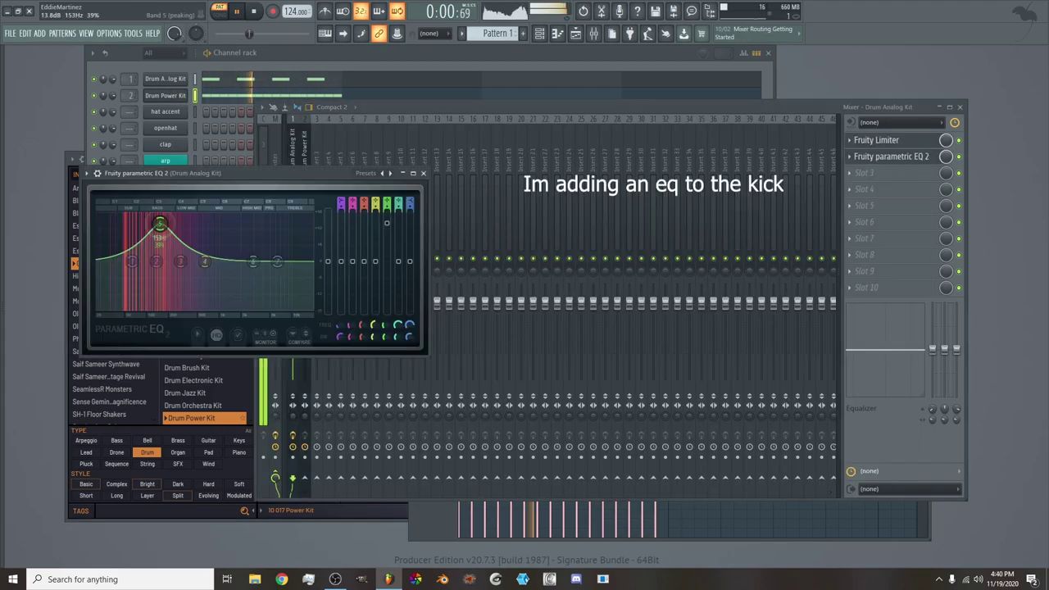
{"action": "left_click_drag", "start_coordinate": [161, 223], "coordinate": [168, 275]}
{"action": "left_click", "coordinate": [423, 173]}
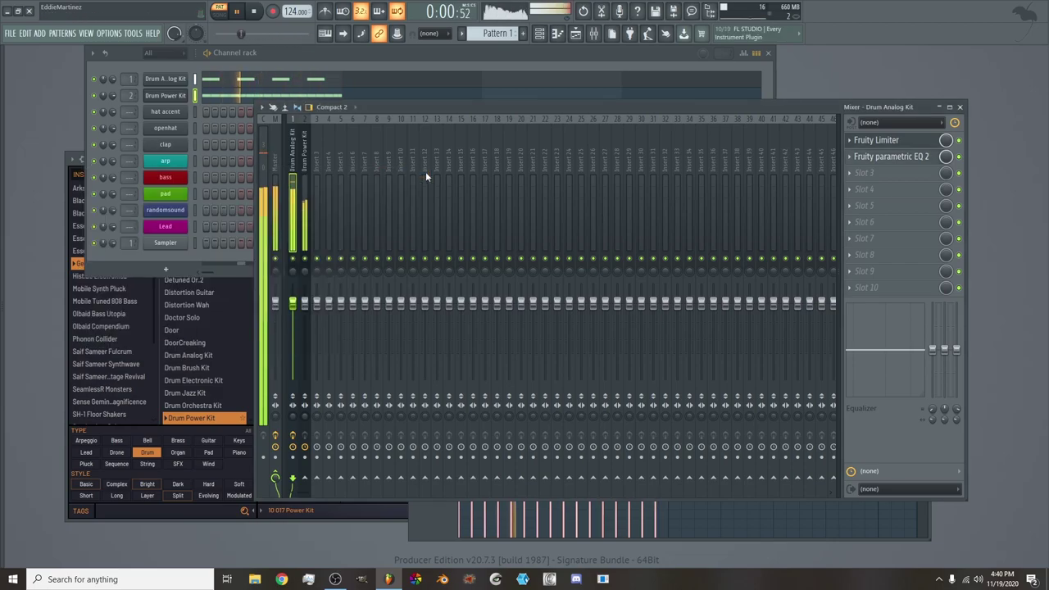
Place Opened Hihat notes on the four offbeats of the first bar in the hat accent channel's piano roll
{"action": "left_click", "coordinate": [182, 114]}
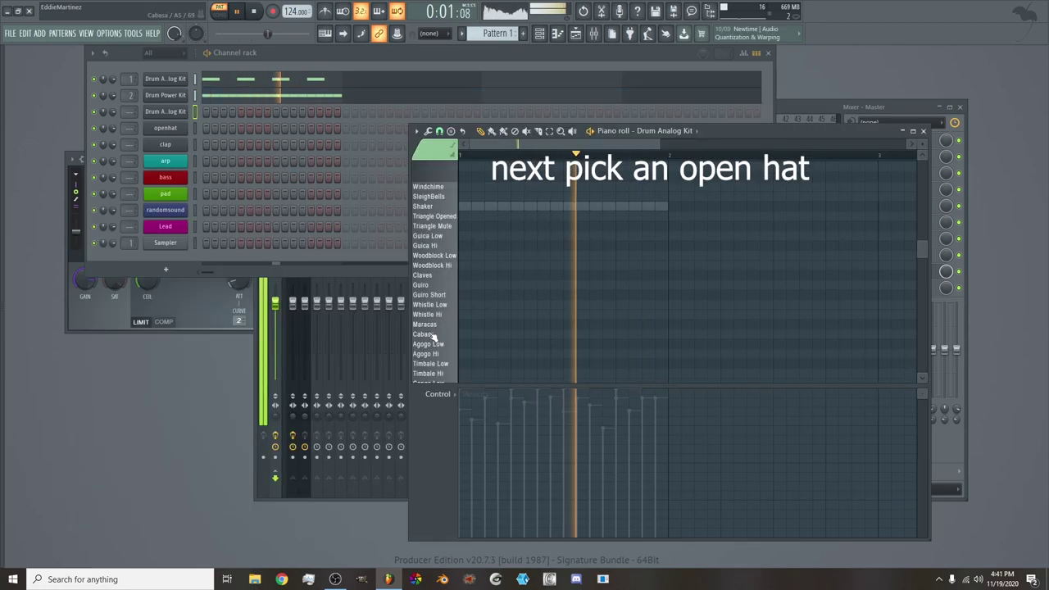
{"action": "scroll", "coordinate": [430, 332], "scroll_direction": "up", "scroll_amount": 3}
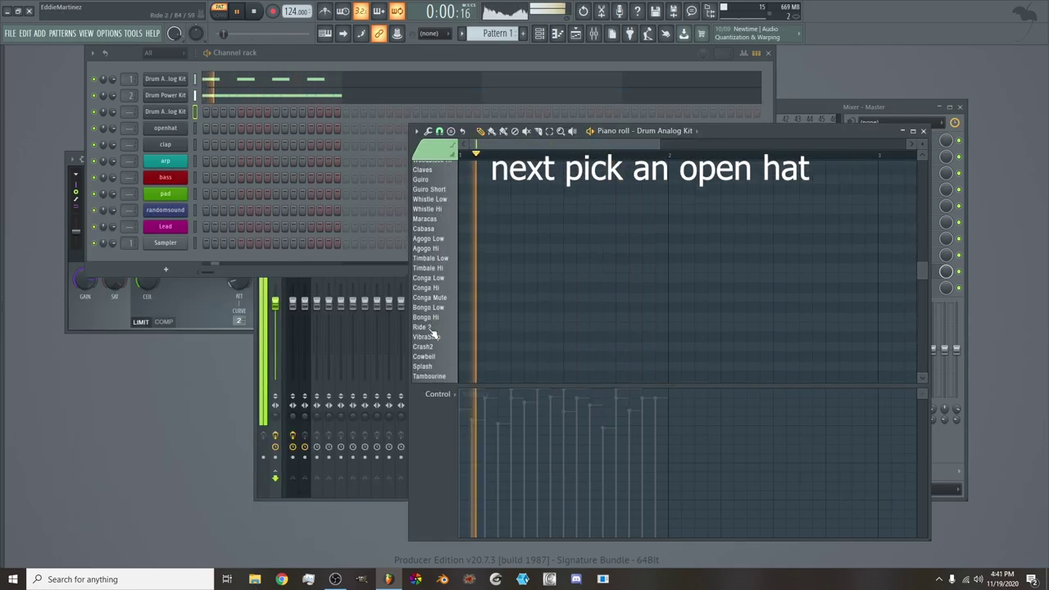
{"action": "scroll", "coordinate": [434, 332], "scroll_direction": "down", "scroll_amount": 5}
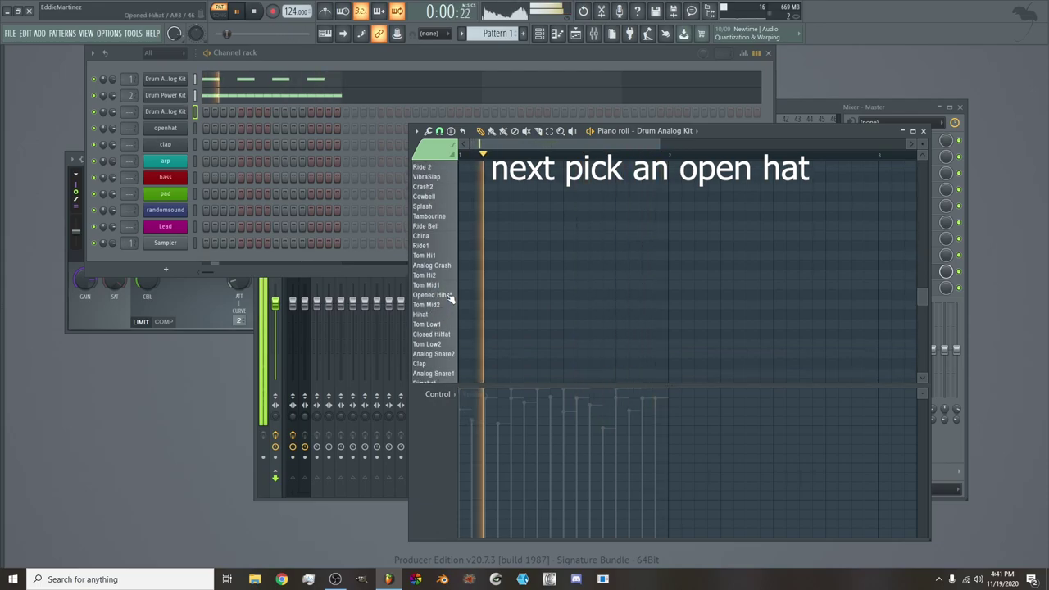
{"action": "left_click", "coordinate": [447, 295]}
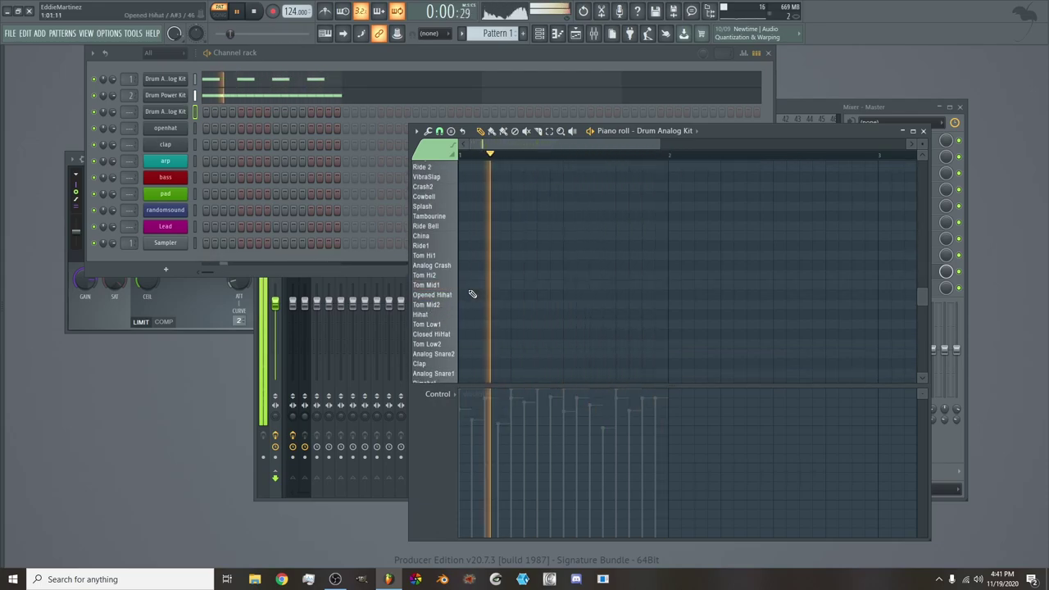
{"action": "left_click", "coordinate": [488, 295]}
{"action": "left_click", "coordinate": [542, 295]}
{"action": "left_click", "coordinate": [595, 295]}
{"action": "left_click", "coordinate": [647, 295]}
Adjust the decay of the kick's volume envelope in Flex and set its sustain to 0%
{"action": "left_click", "coordinate": [223, 76]}
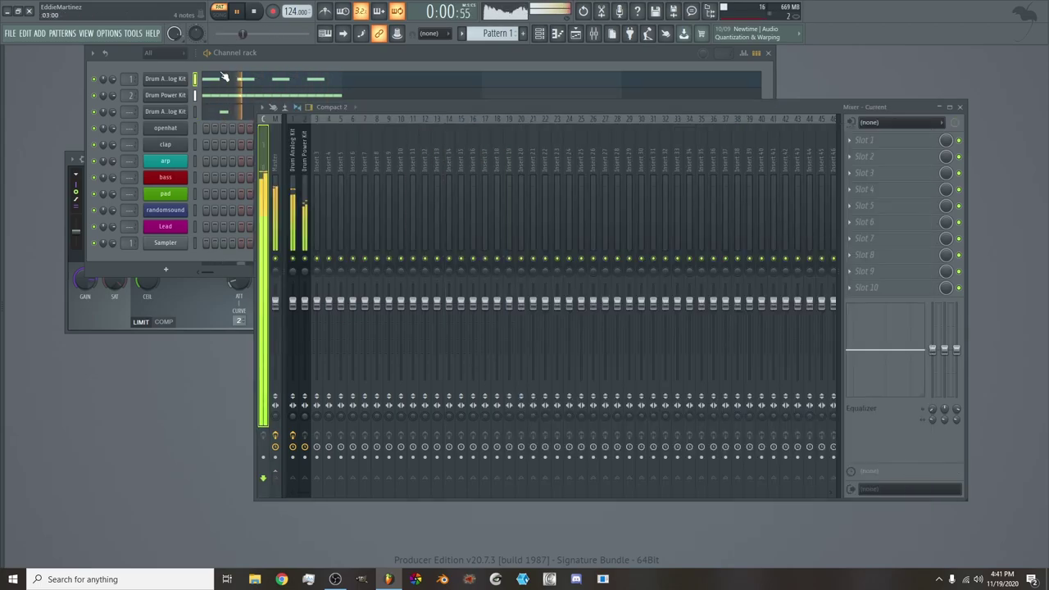
{"action": "scroll", "coordinate": [494, 303], "scroll_direction": "down", "scroll_amount": 5}
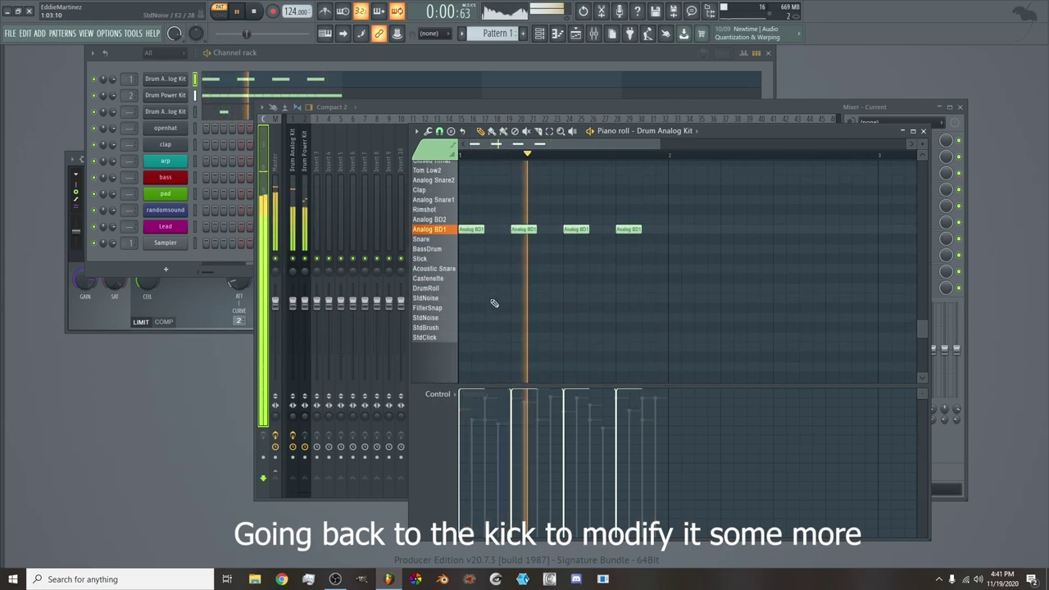
{"action": "left_click", "coordinate": [167, 77]}
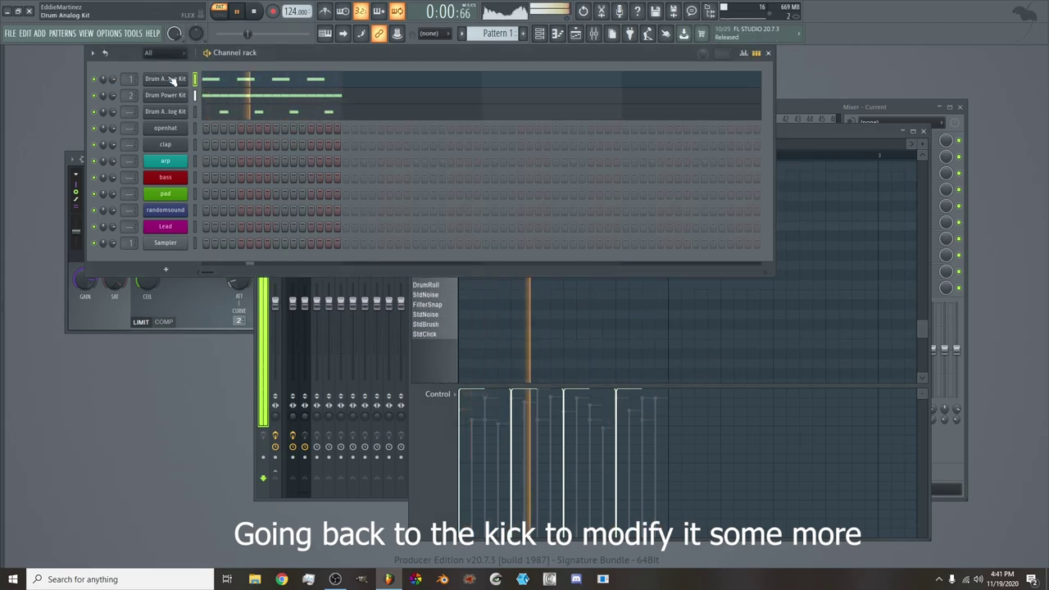
{"action": "left_click", "coordinate": [167, 79]}
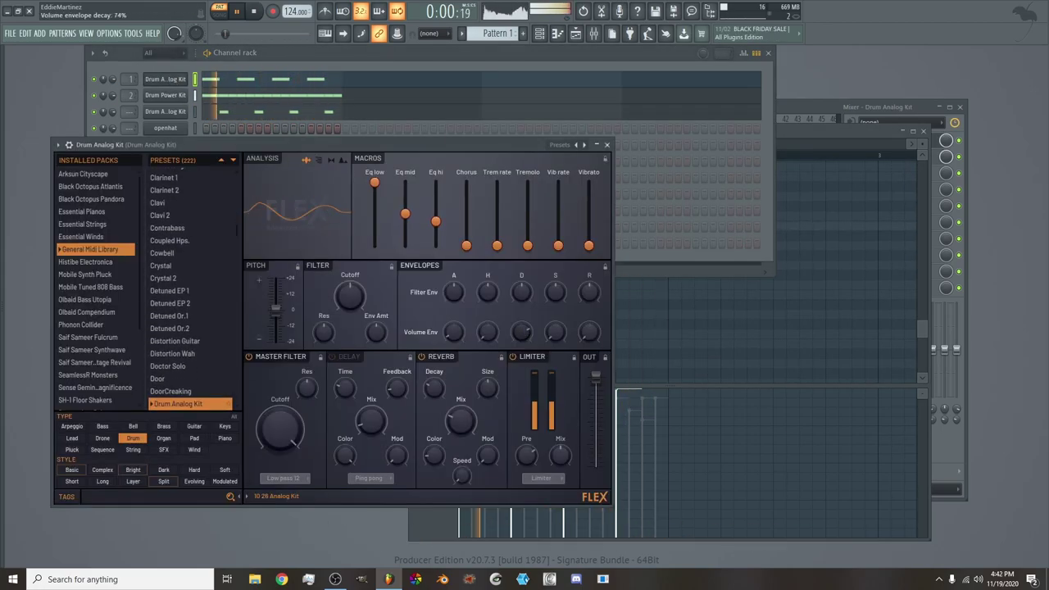
{"action": "left_click_drag", "start_coordinate": [524, 331], "coordinate": [524, 315]}
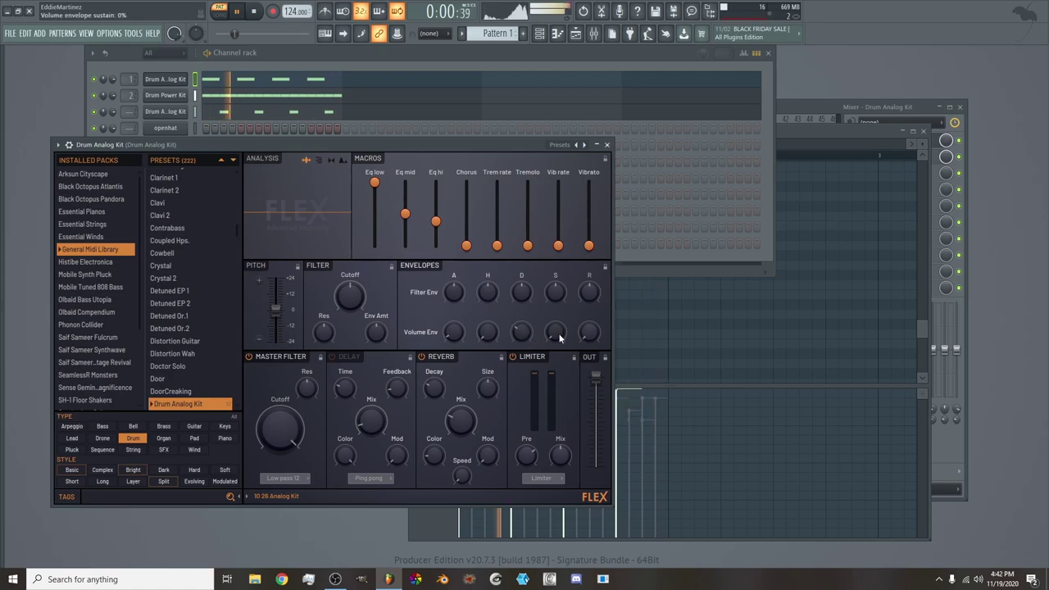
{"action": "left_click_drag", "start_coordinate": [555, 331], "coordinate": [560, 337]}
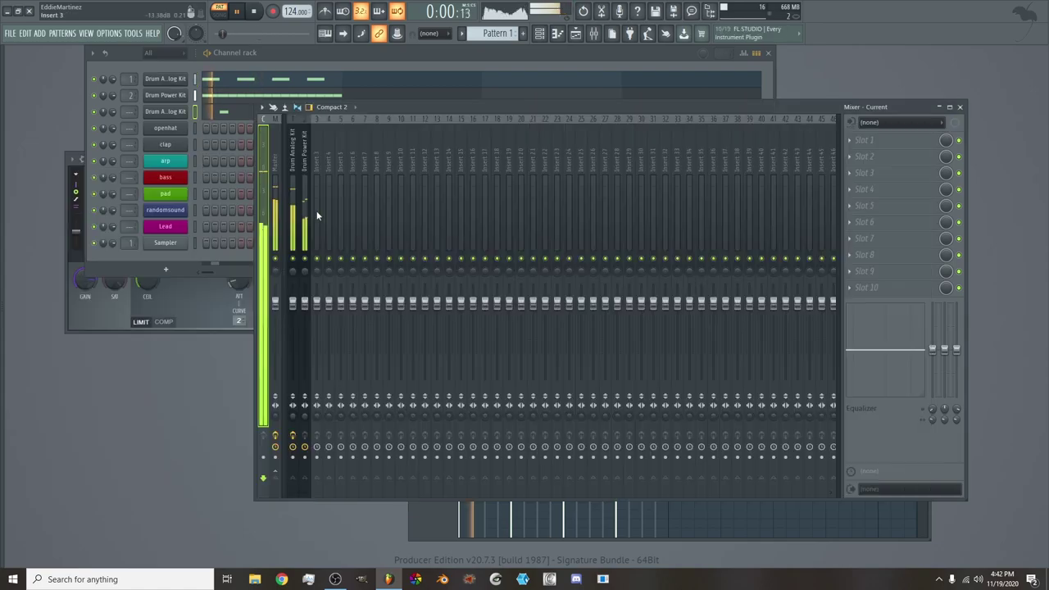
Route the open hat channel to mixer insert 3 and lower the volume faders of both hat tracks
{"action": "right_click", "coordinate": [318, 214]}
{"action": "mouse_move", "coordinate": [366, 233]}
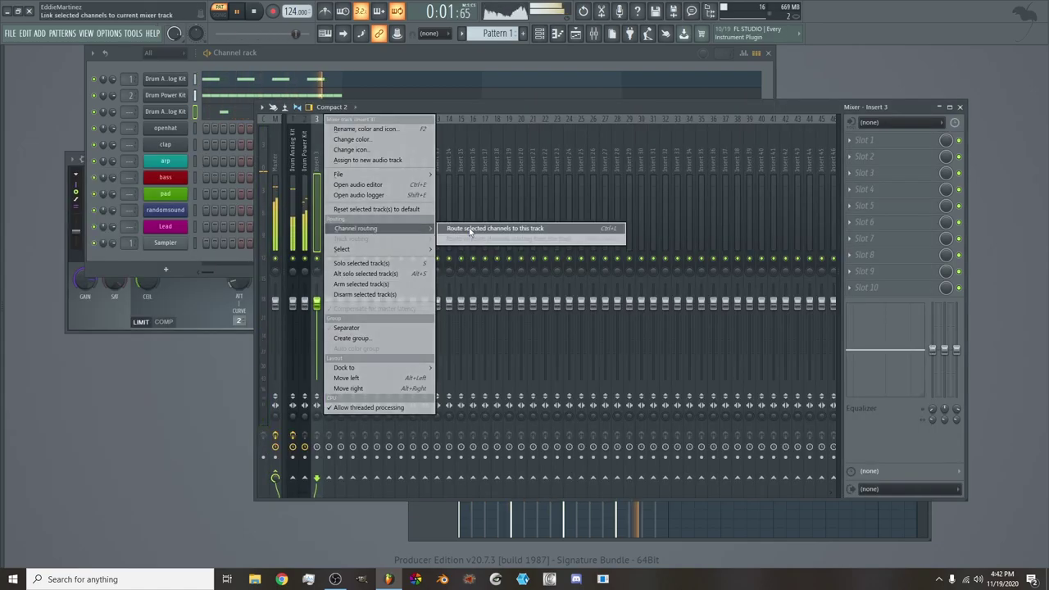
{"action": "left_click", "coordinate": [475, 227]}
{"action": "left_click_drag", "start_coordinate": [316, 320], "coordinate": [304, 322]}
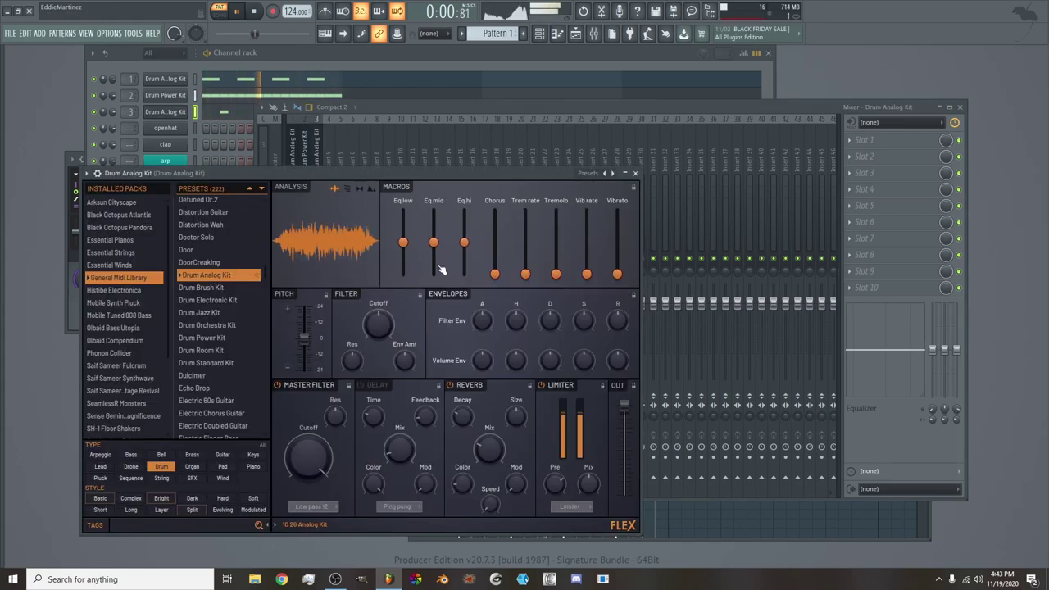
Tune the open hat's Eq mid and Eq hi in Flex, and set its volume envelope to 39% decay and 0% release
{"action": "left_click_drag", "start_coordinate": [433, 243], "coordinate": [464, 246]}
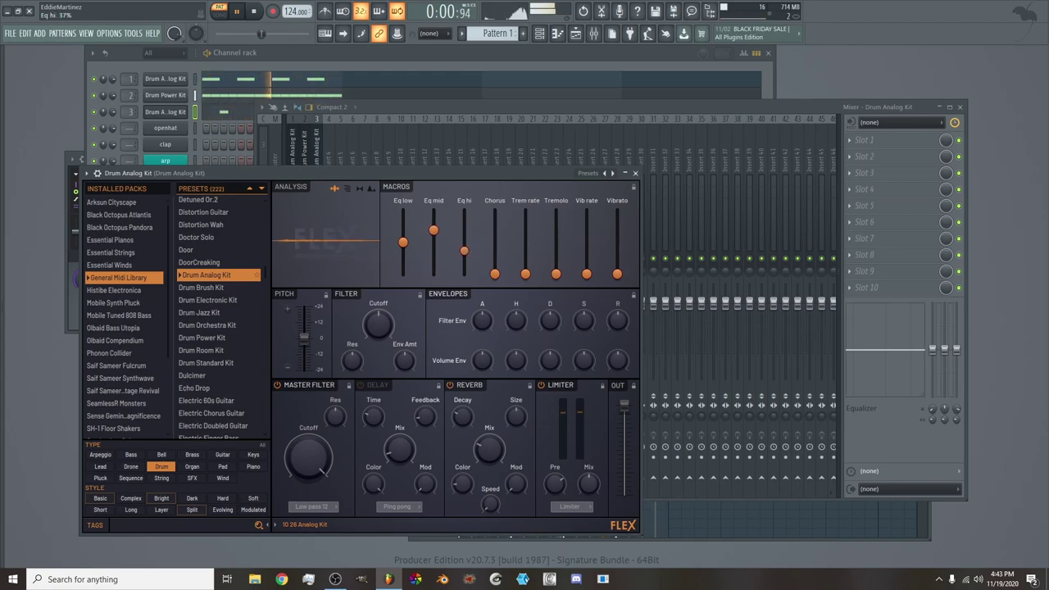
{"action": "left_click_drag", "start_coordinate": [463, 246], "coordinate": [464, 245]}
{"action": "left_click_drag", "start_coordinate": [481, 359], "coordinate": [481, 391]}
{"action": "left_click_drag", "start_coordinate": [517, 359], "coordinate": [518, 392]}
{"action": "left_click_drag", "start_coordinate": [552, 358], "coordinate": [584, 360]}
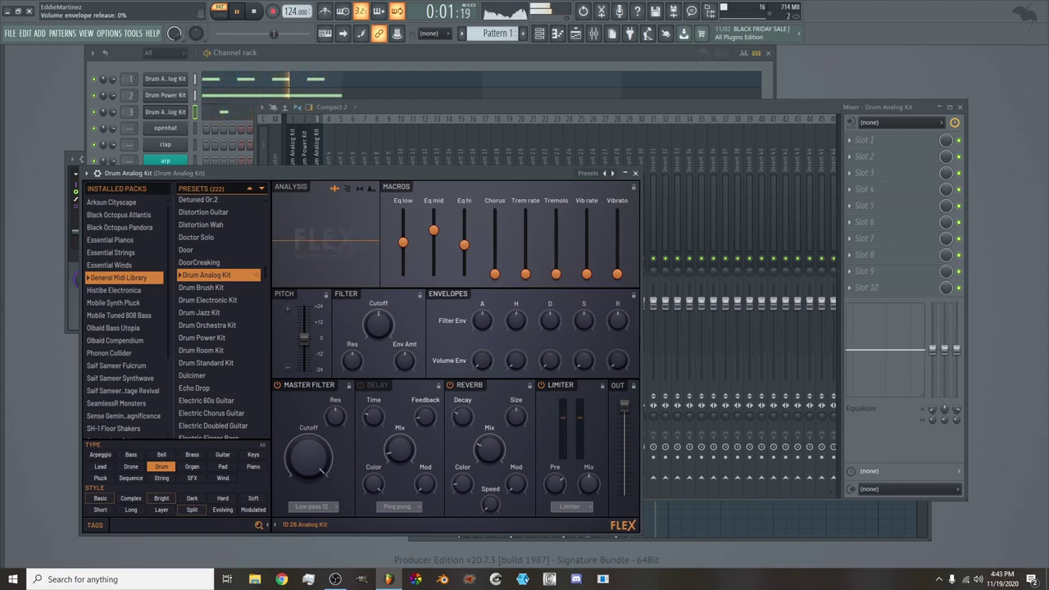
{"action": "left_click_drag", "start_coordinate": [549, 360], "coordinate": [549, 365]}
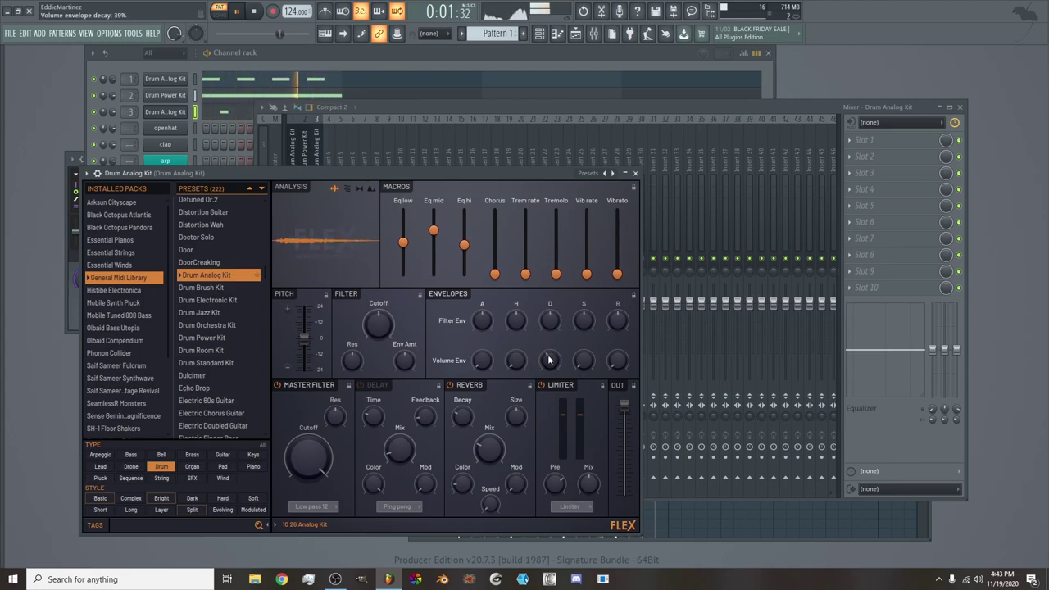
{"action": "left_click", "coordinate": [636, 173]}
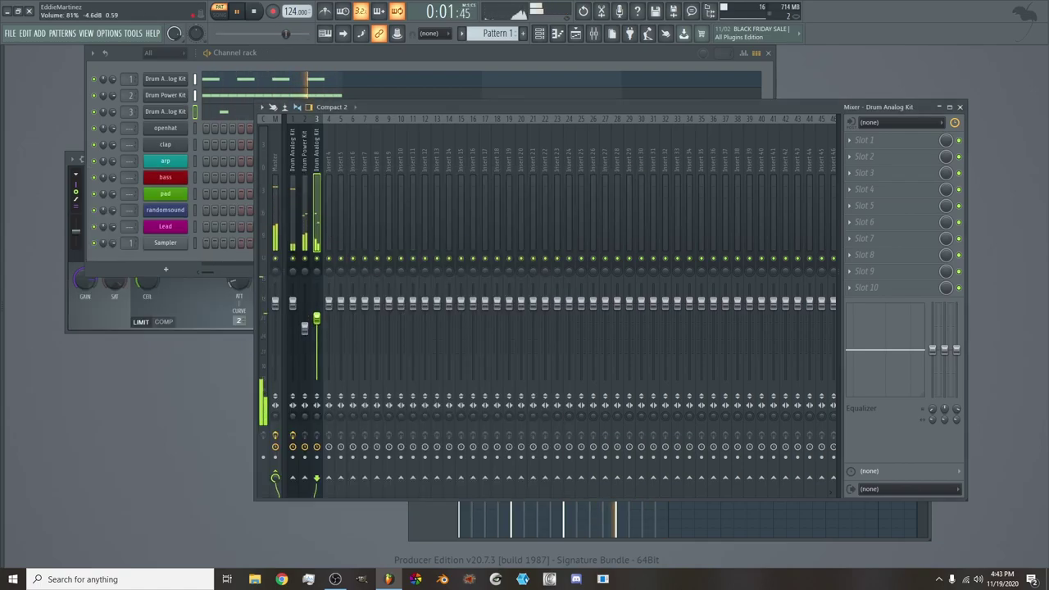
Lower the Drum Power Kit mixer track's volume to 59% and return to the channel rack
{"action": "left_click", "coordinate": [304, 328]}
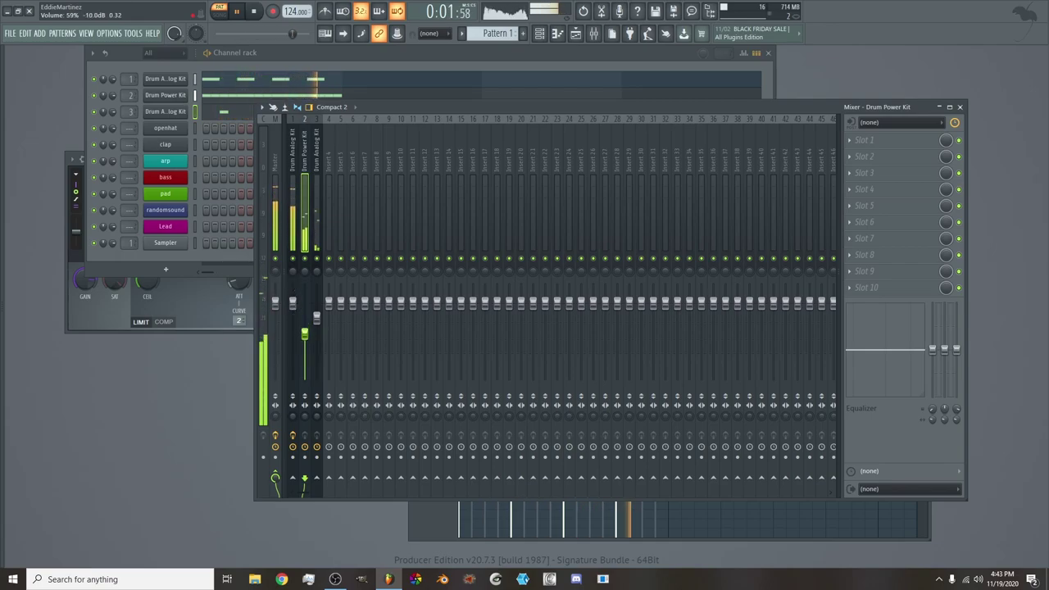
{"action": "left_click", "coordinate": [181, 263]}
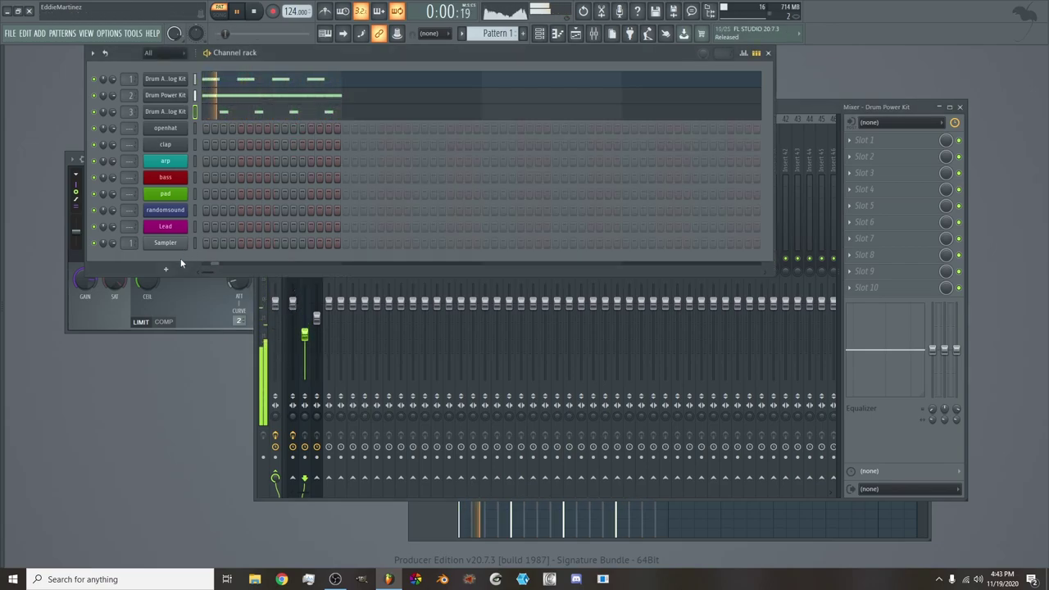
Load the Drum Analog Kit preset from Flex's General Midi Library into the fourth channel, using the Drum type filter
{"action": "left_click", "coordinate": [177, 128]}
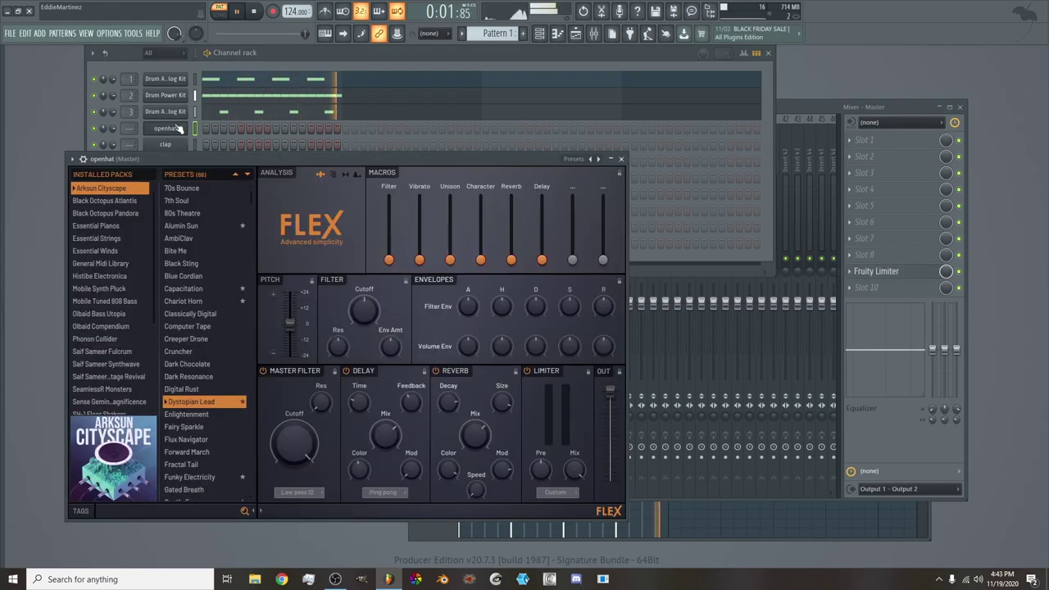
{"action": "left_click", "coordinate": [86, 511]}
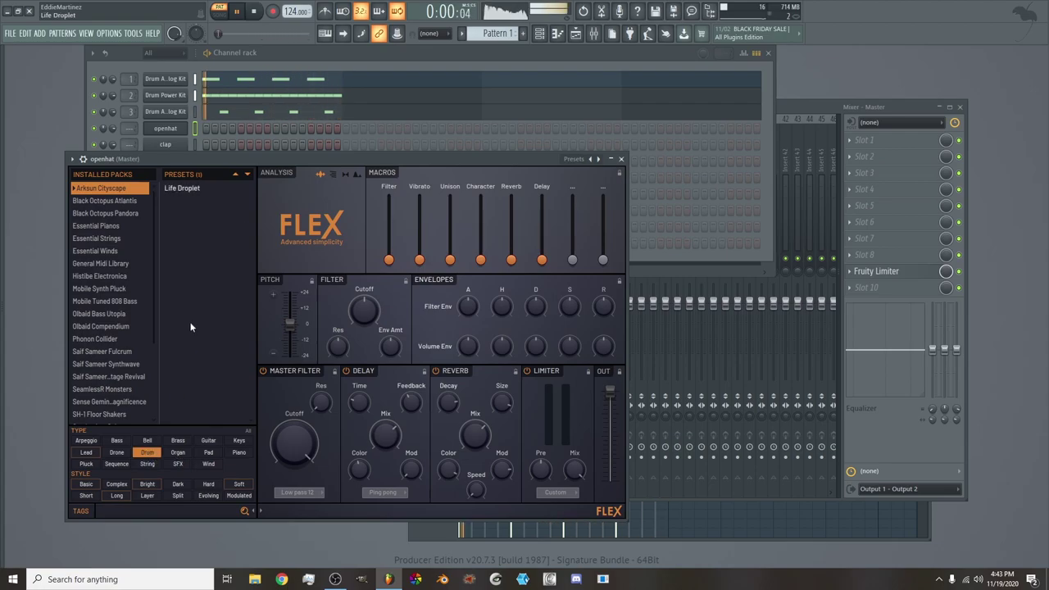
{"action": "left_click", "coordinate": [131, 264]}
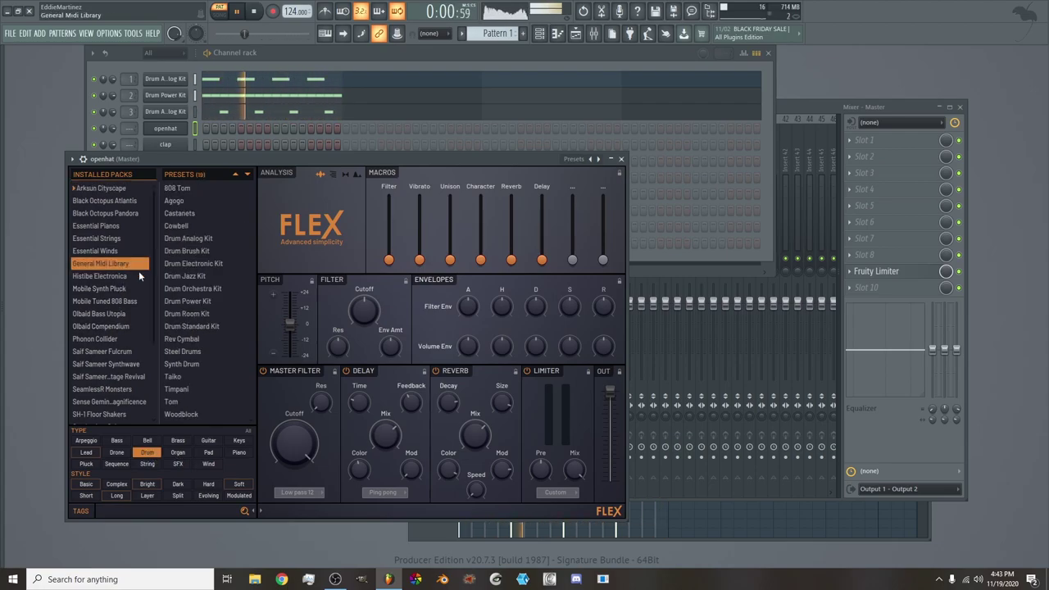
{"action": "left_click", "coordinate": [197, 237]}
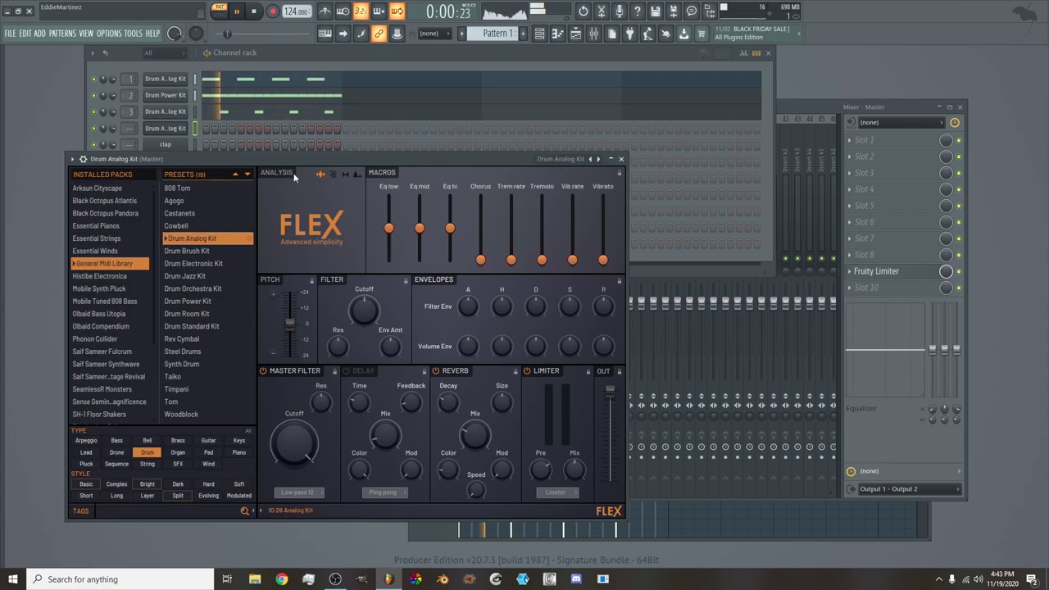
Audition the kit sounds and place a Tom Low2 note on the eighth step in the fourth channel's piano roll
{"action": "right_click", "coordinate": [183, 128]}
{"action": "left_click", "coordinate": [214, 128]}
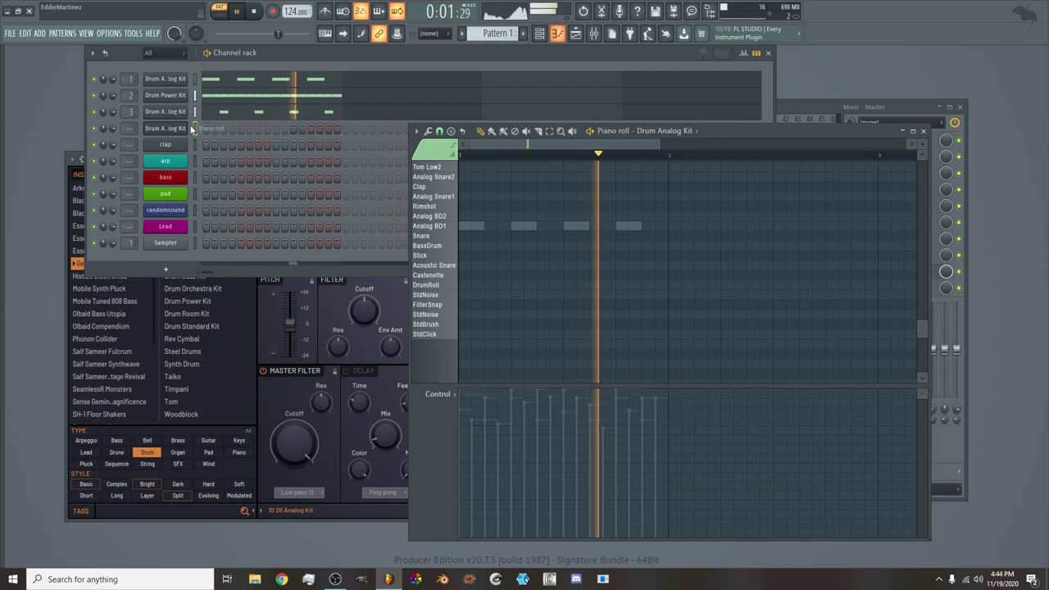
{"action": "left_click", "coordinate": [443, 236]}
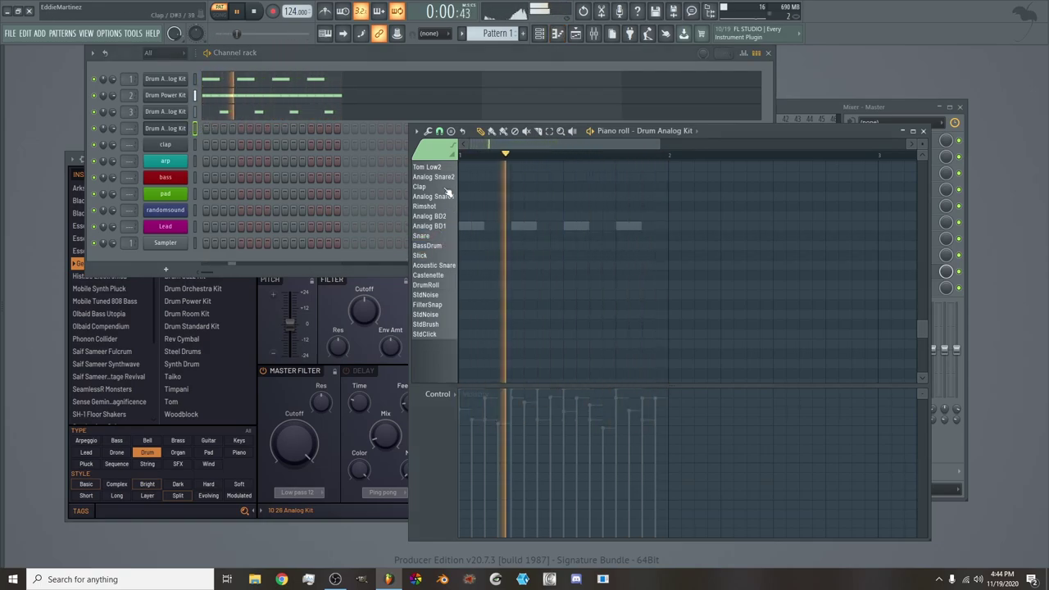
{"action": "scroll", "coordinate": [449, 205], "scroll_direction": "up", "scroll_amount": 3}
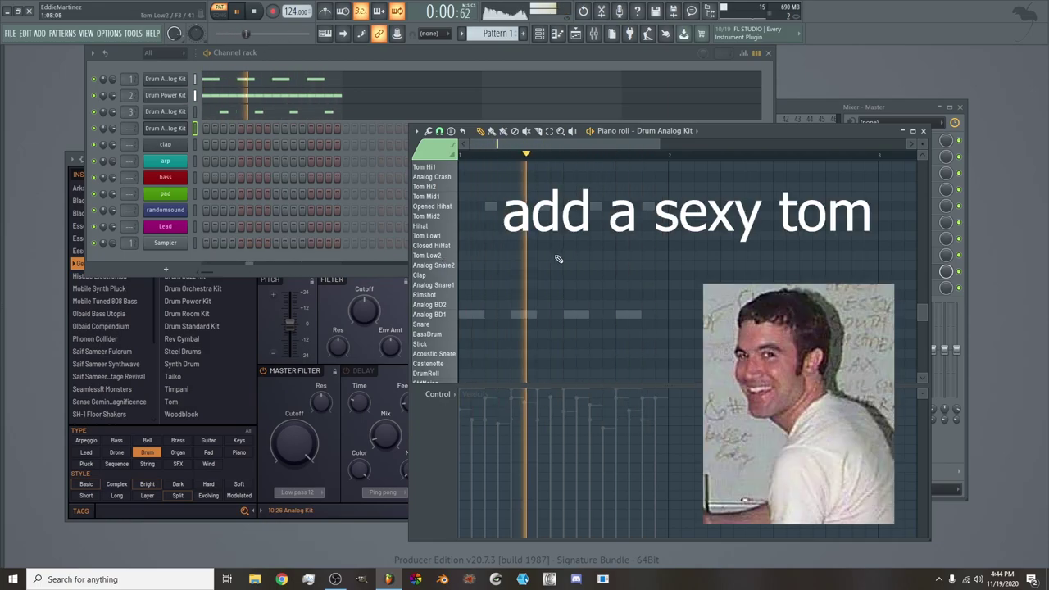
{"action": "left_click", "coordinate": [557, 257]}
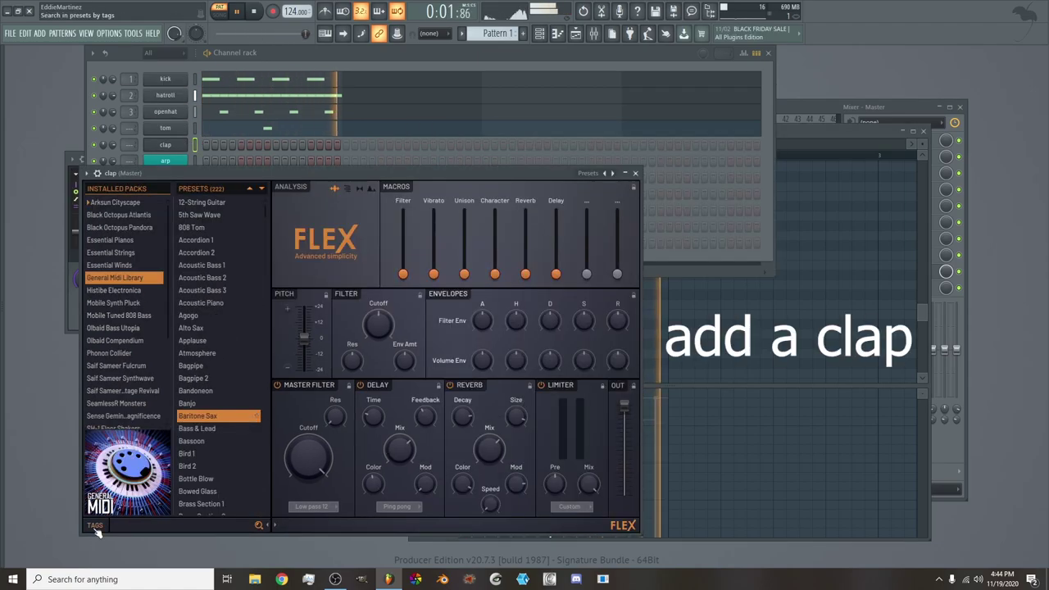
Filter the clap channel's Flex presets by Drum type and load Drum Analog Kit from the General Midi Library
{"action": "left_click", "coordinate": [96, 526]}
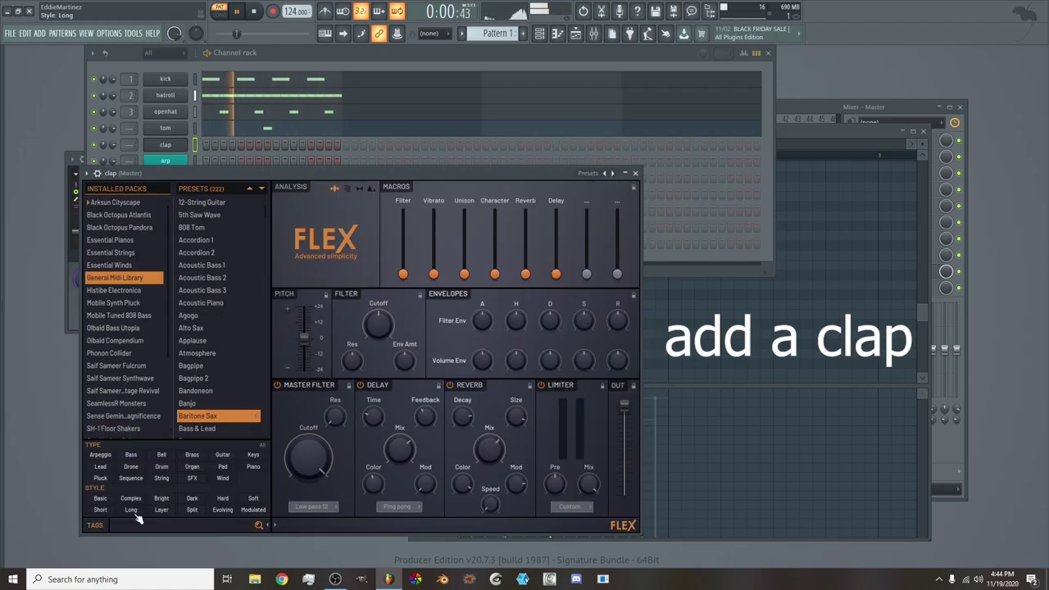
{"action": "left_click", "coordinate": [161, 466]}
{"action": "left_click", "coordinate": [209, 302]}
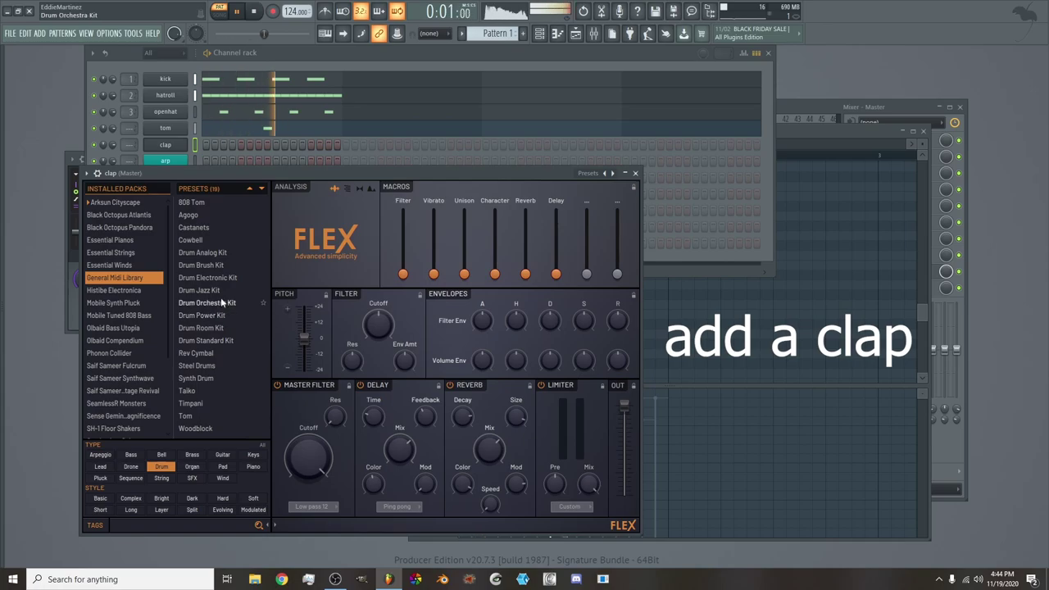
{"action": "left_click", "coordinate": [206, 241]}
{"action": "left_click", "coordinate": [205, 254]}
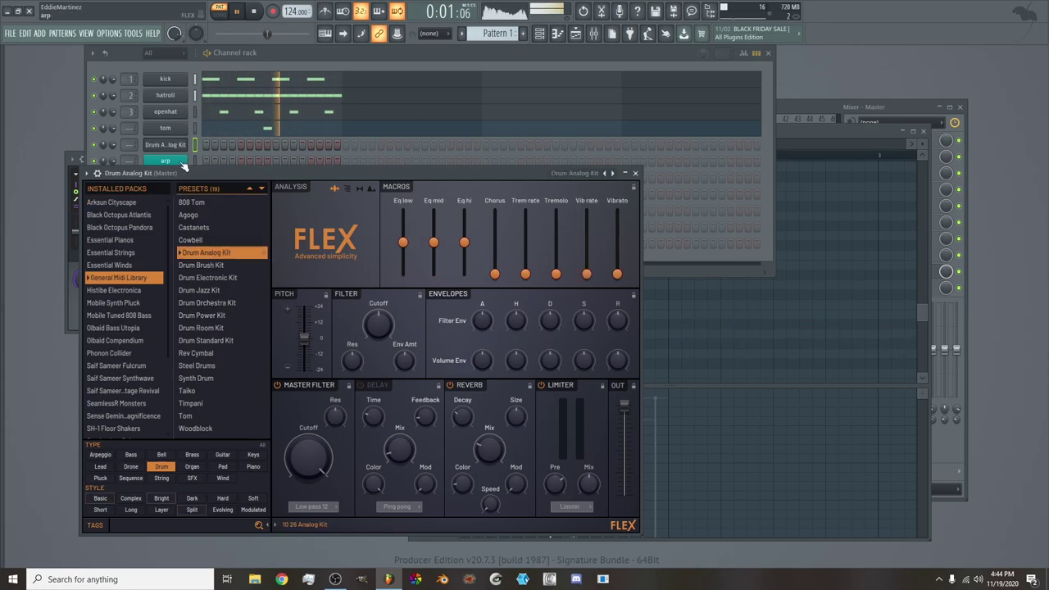
Place Clap notes on beats two and four of the first bar in the fifth channel's piano roll
{"action": "right_click", "coordinate": [175, 146]}
{"action": "left_click", "coordinate": [214, 149]}
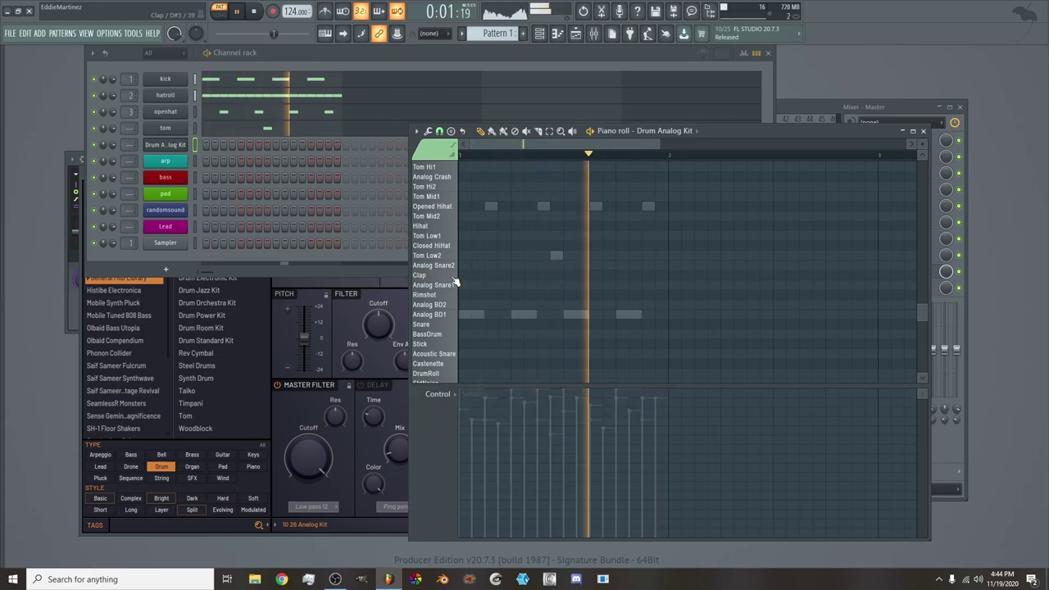
{"action": "left_click", "coordinate": [515, 275]}
{"action": "left_click", "coordinate": [621, 275]}
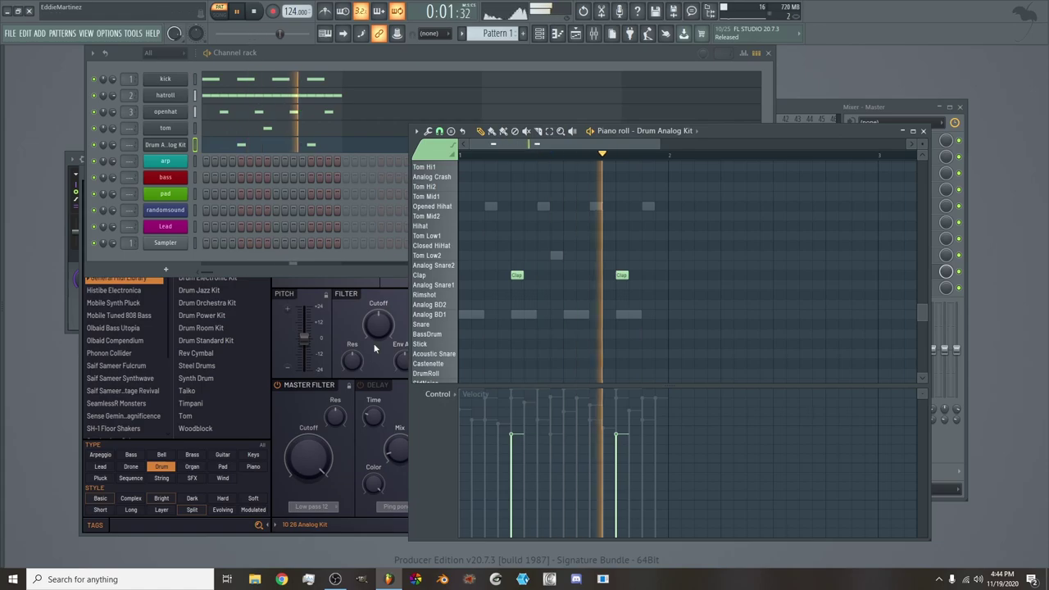
Reopen the fifth channel's Drum Analog Kit in Flex and rename the channel clap
{"action": "left_click", "coordinate": [178, 149]}
{"action": "left_click", "coordinate": [178, 148]}
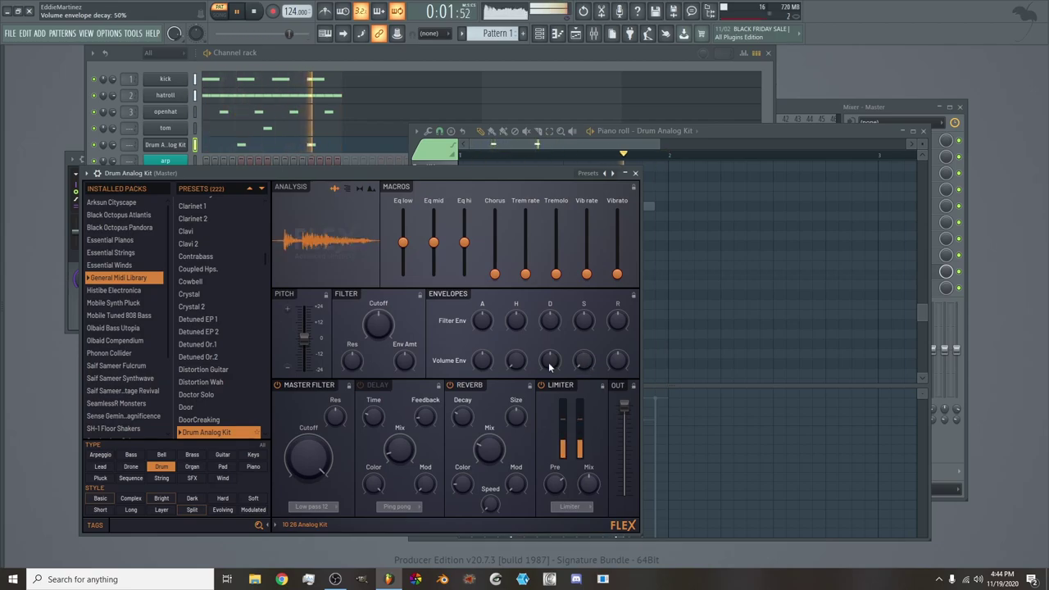
{"action": "right_click", "coordinate": [177, 144]}
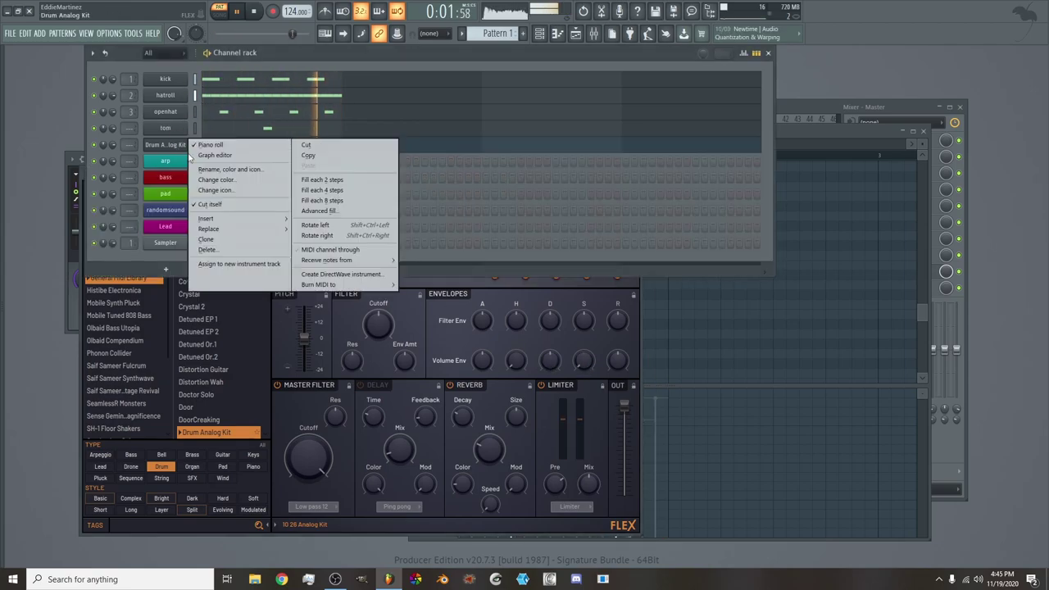
{"action": "left_click", "coordinate": [221, 170]}
{"action": "type", "text": "clap"}
{"action": "key", "text": "Return"}
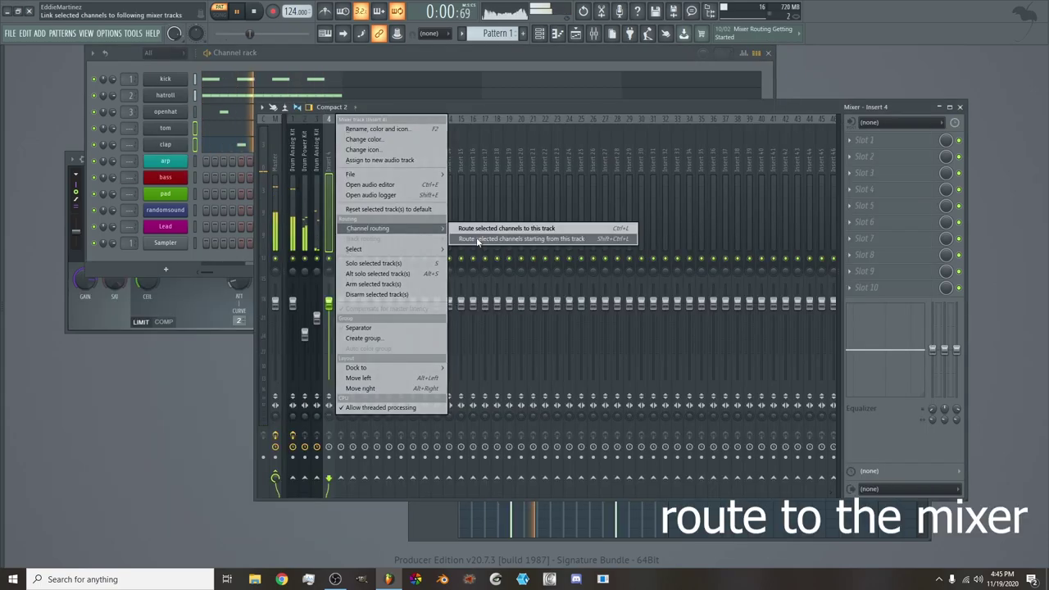
Route the selected tom and clap channels to consecutive mixer tracks starting from insert 4, and select the kick channel
{"action": "left_click", "coordinate": [465, 235]}
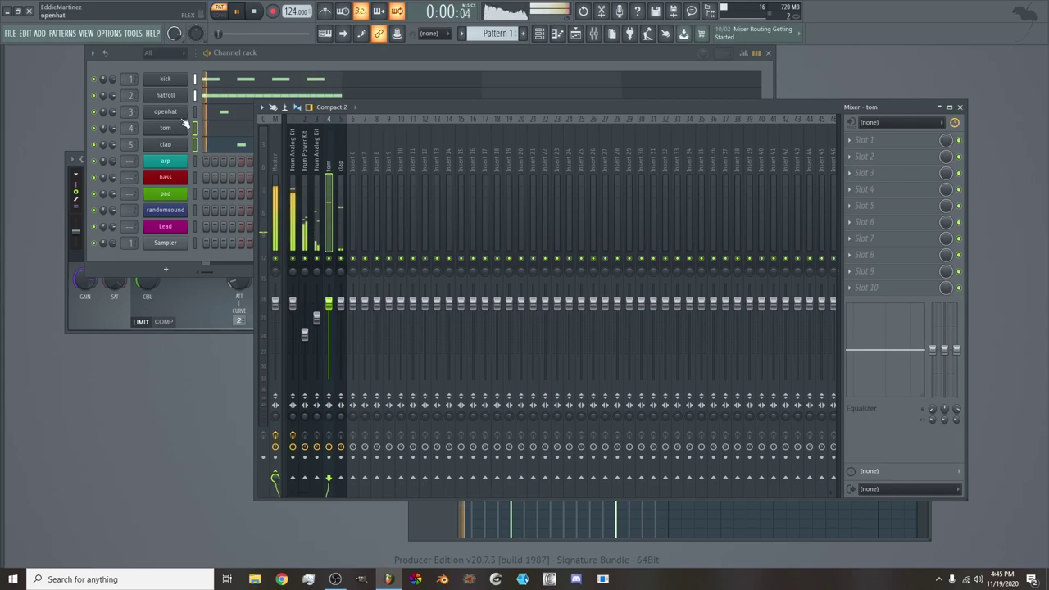
{"action": "left_click", "coordinate": [167, 80]}
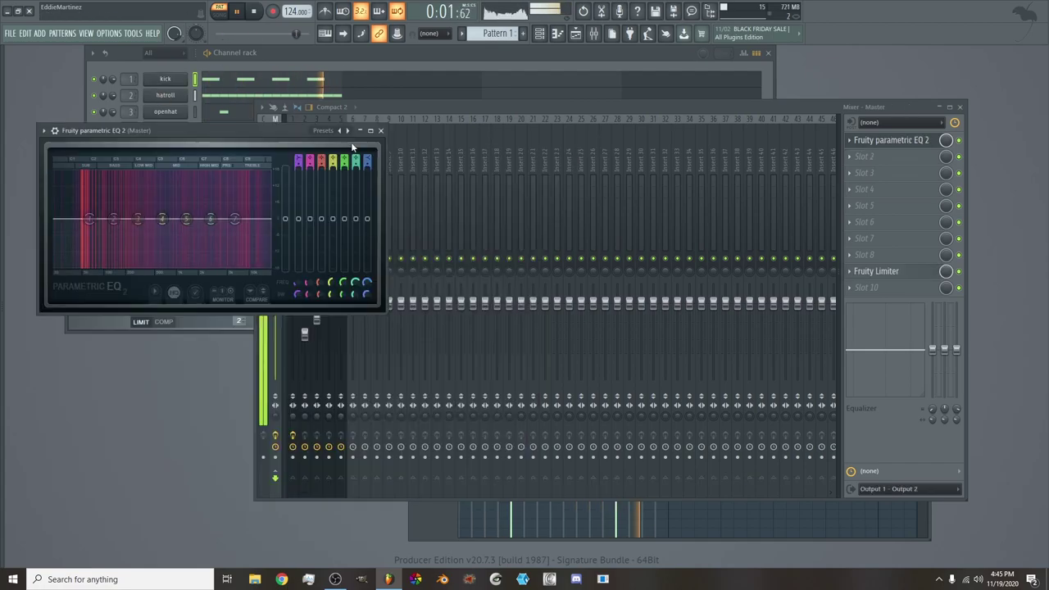
Apply the 40Hz cut preset to the master's Fruity parametric EQ 2 and move its low-cut band to a higher frequency
{"action": "left_click", "coordinate": [324, 130]}
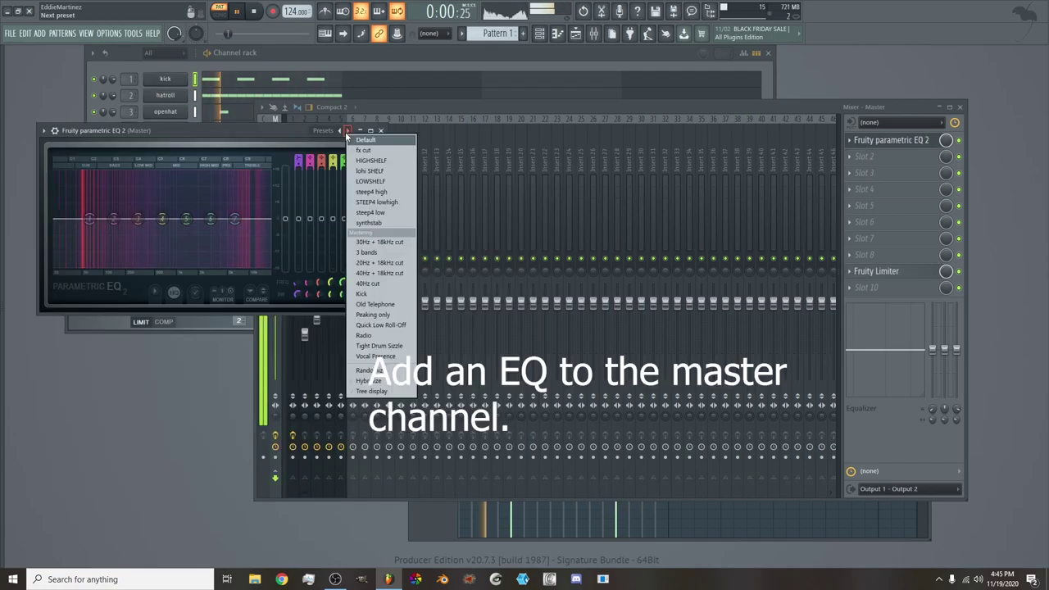
{"action": "left_click", "coordinate": [367, 284]}
{"action": "left_click_drag", "start_coordinate": [71, 223], "coordinate": [119, 219]}
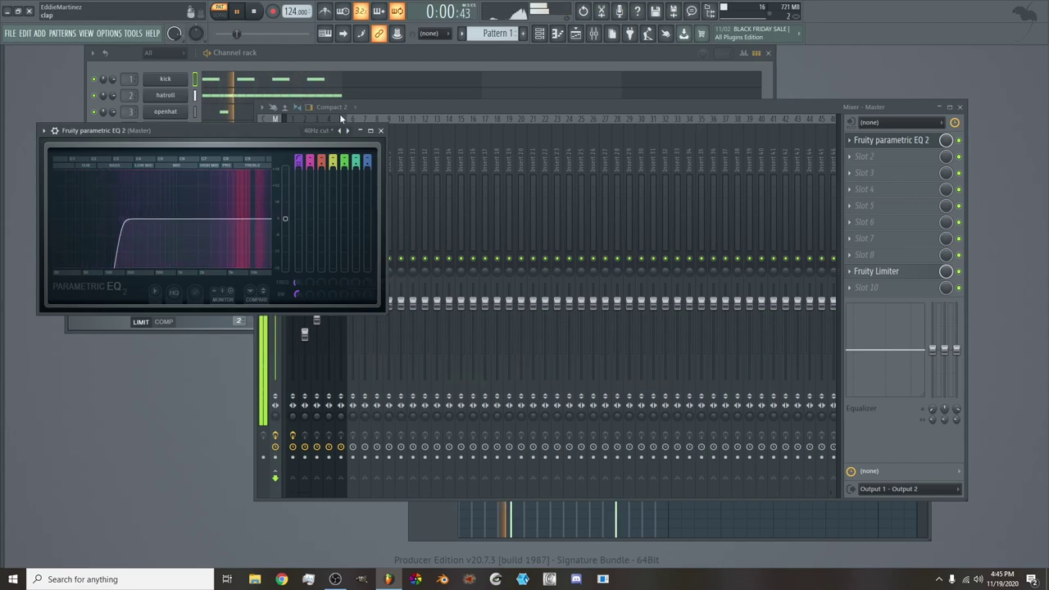
{"action": "left_click", "coordinate": [380, 130]}
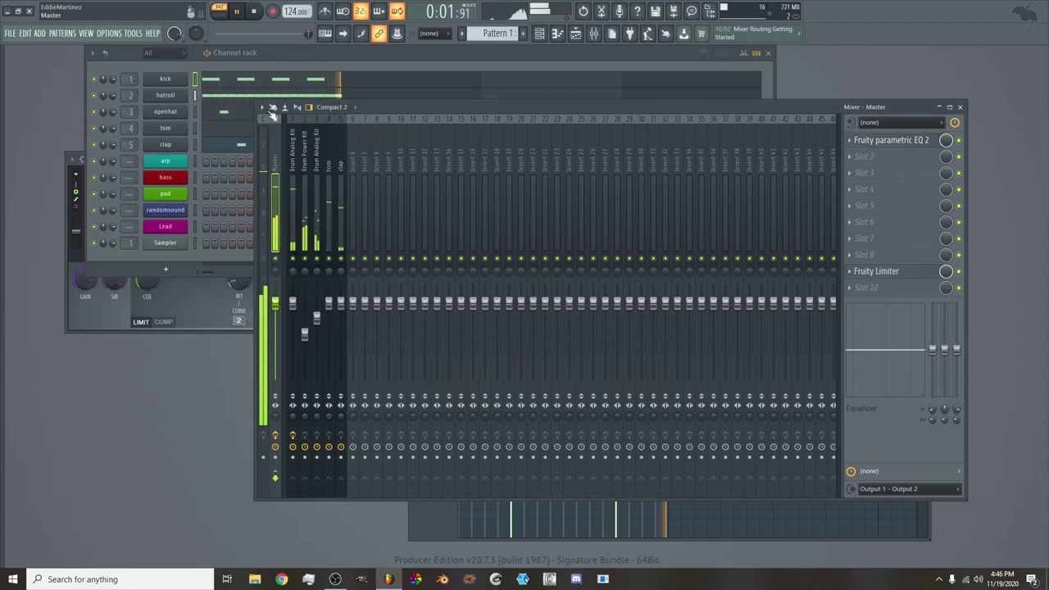
Load the Enlightenment preset from Flex's Arksun Cityscape pack into the arp channel, using the Arpeggio type filter
{"action": "left_click", "coordinate": [191, 72]}
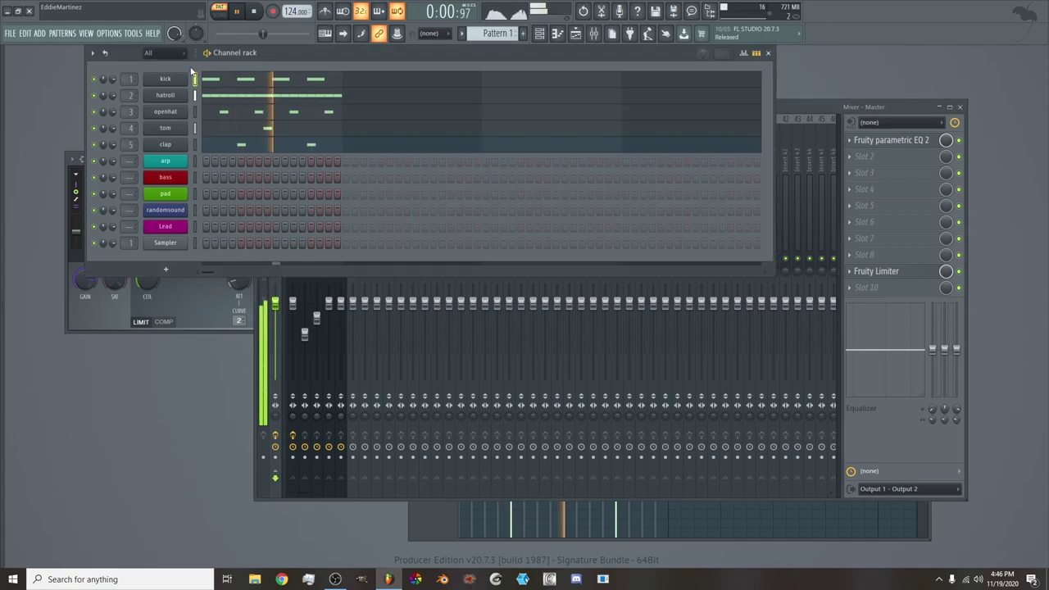
{"action": "left_click", "coordinate": [185, 162]}
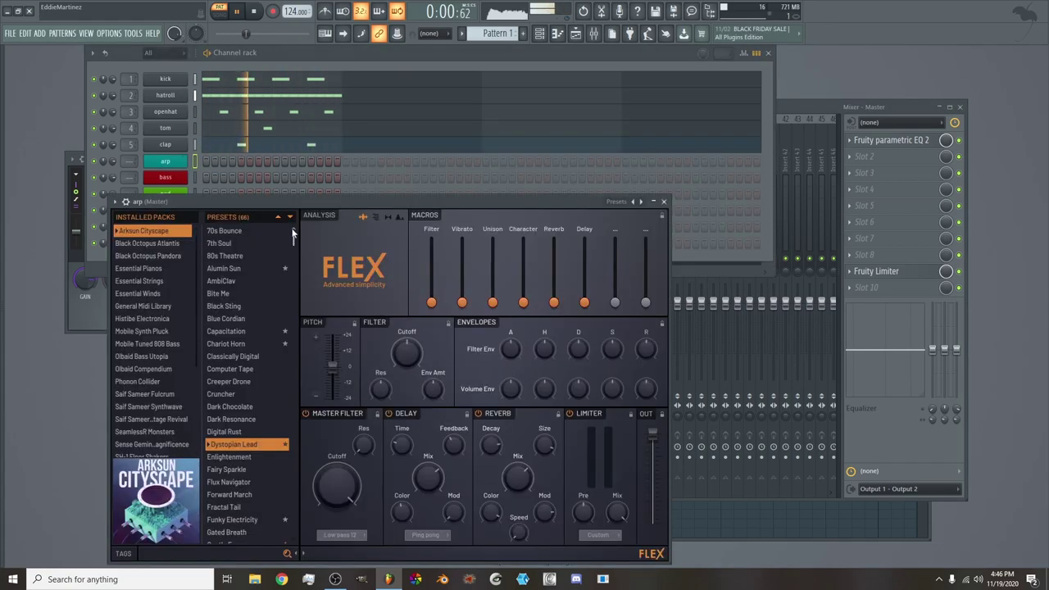
{"action": "left_click_drag", "start_coordinate": [309, 200], "coordinate": [370, 151]}
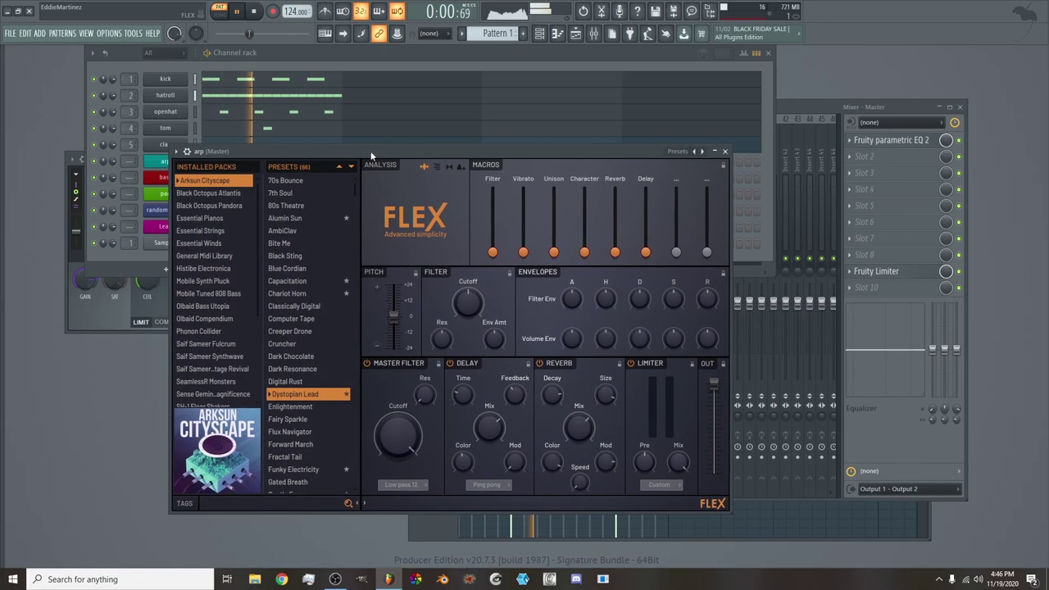
{"action": "left_click", "coordinate": [185, 503]}
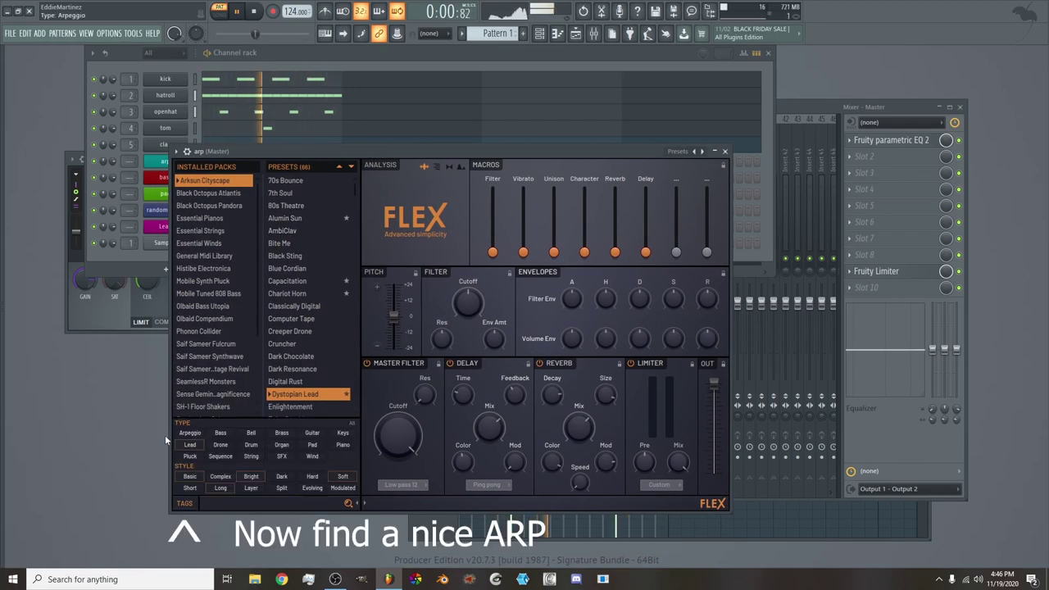
{"action": "left_click", "coordinate": [190, 434]}
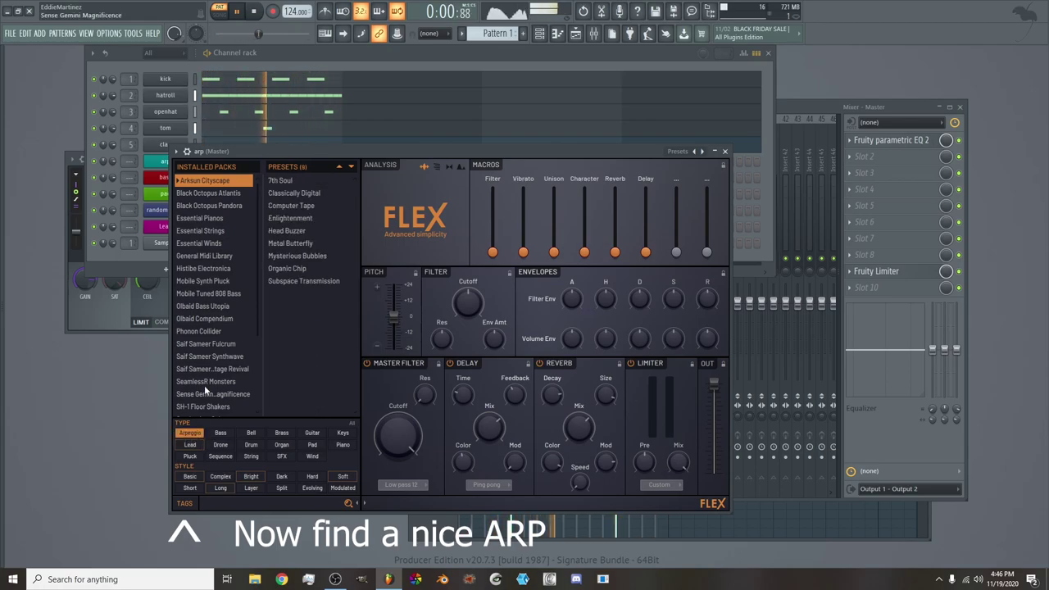
{"action": "left_click", "coordinate": [301, 218]}
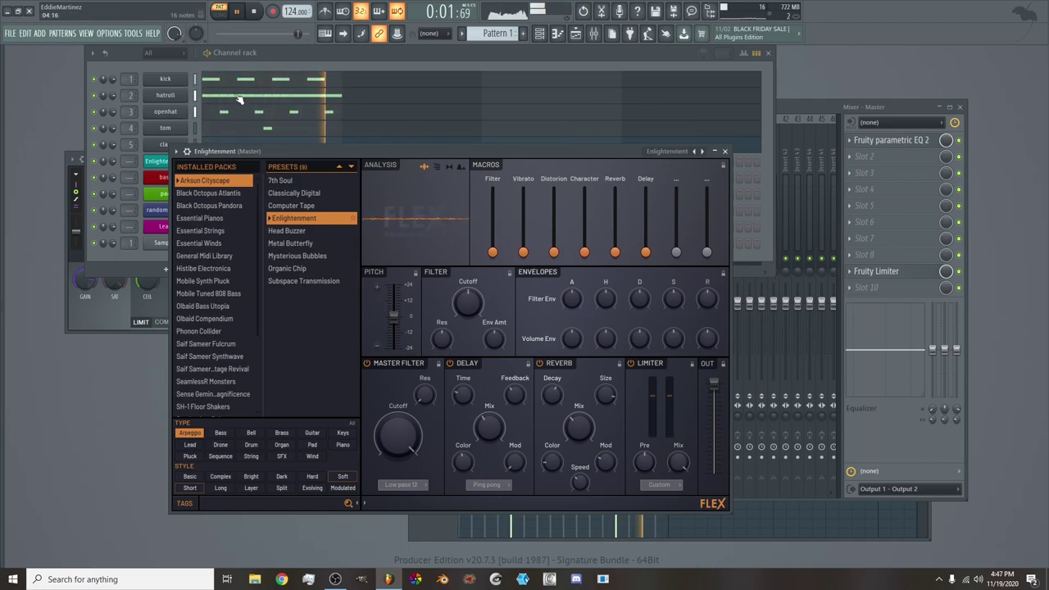
Draw full-bar G#4, C5 and D#5 notes and a four-step G5 note starting on step ten in the arp's piano roll
{"action": "left_click", "coordinate": [221, 63]}
{"action": "left_click", "coordinate": [456, 328]}
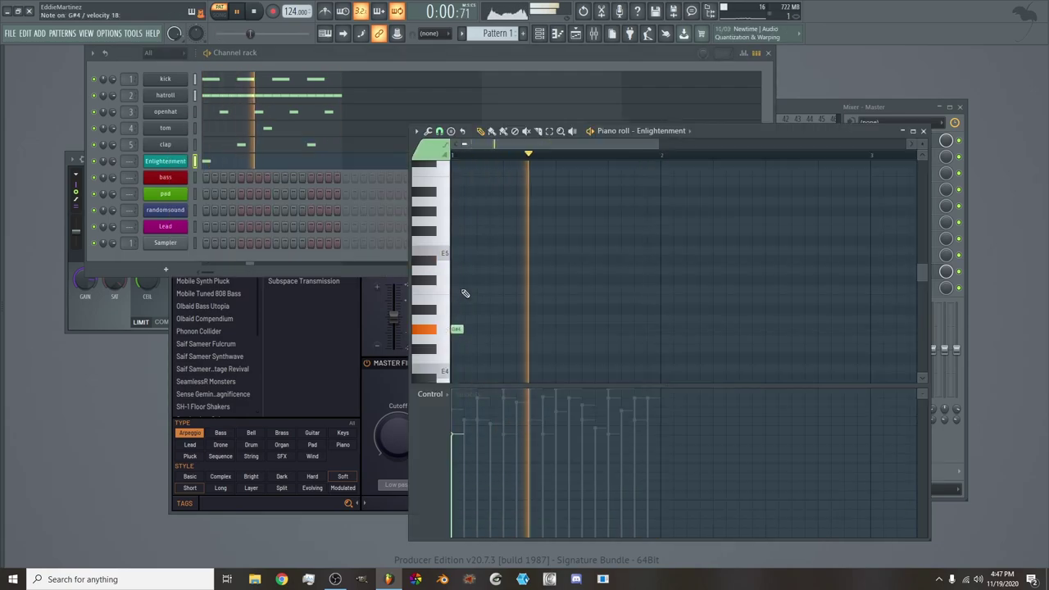
{"action": "left_click", "coordinate": [462, 290]}
{"action": "left_click", "coordinate": [458, 258]}
{"action": "left_click_drag", "start_coordinate": [466, 248], "coordinate": [660, 341]}
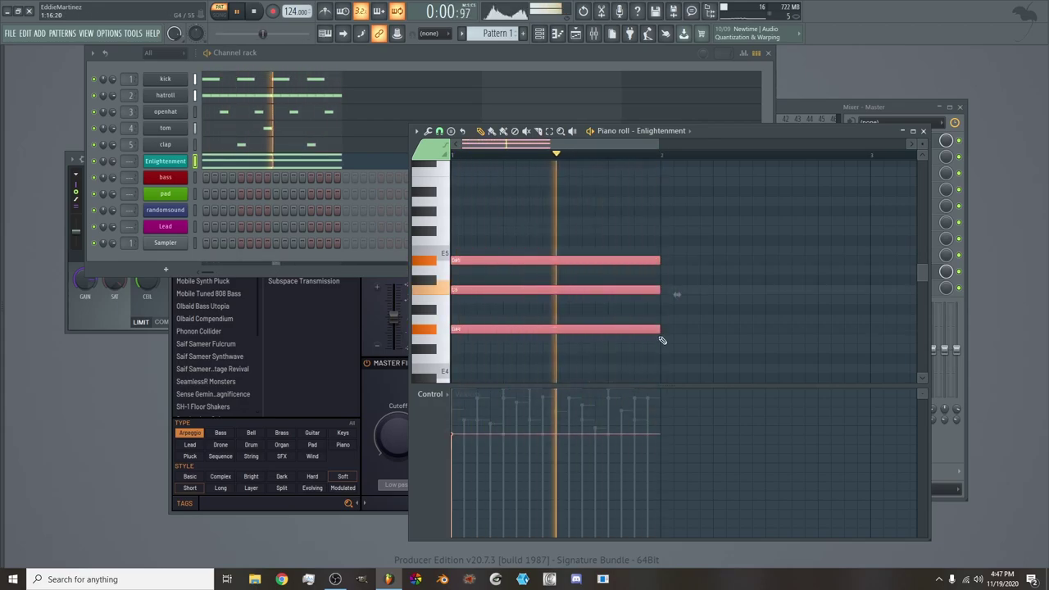
{"action": "left_click", "coordinate": [571, 221]}
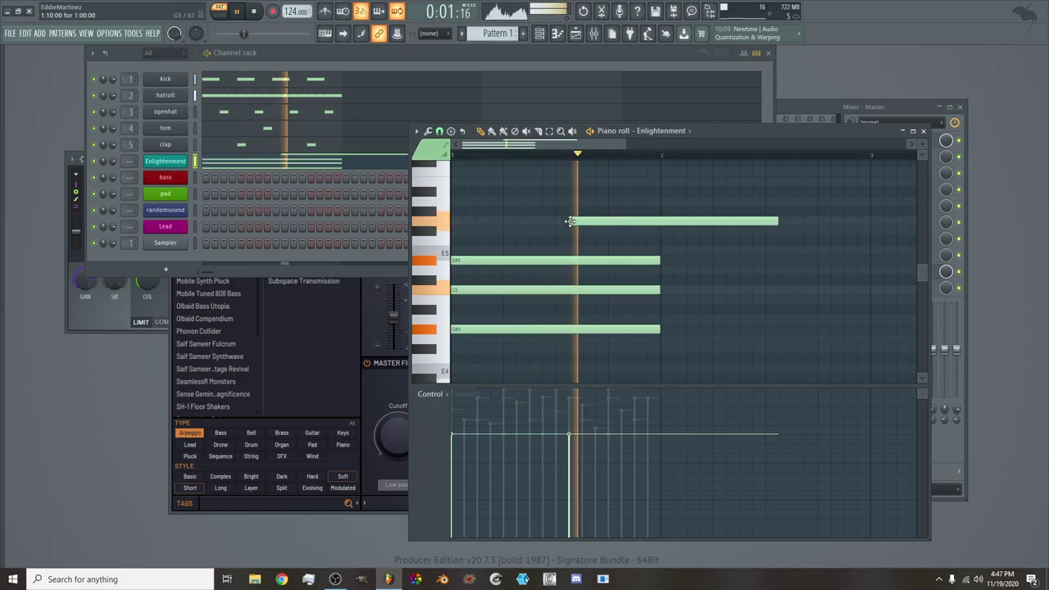
{"action": "left_click_drag", "start_coordinate": [777, 222], "coordinate": [623, 223]}
Raise the Filter macro of the arp's Enlightenment preset in Flex and set its Character macro to 0%
{"action": "left_click", "coordinate": [182, 165]}
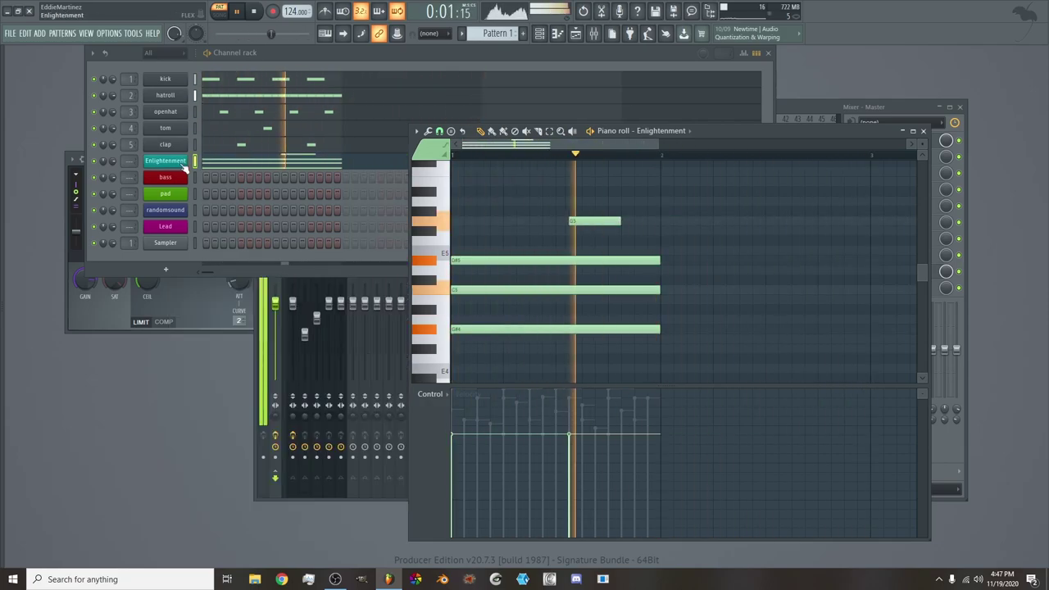
{"action": "left_click", "coordinate": [182, 163]}
{"action": "left_click_drag", "start_coordinate": [493, 243], "coordinate": [492, 224]}
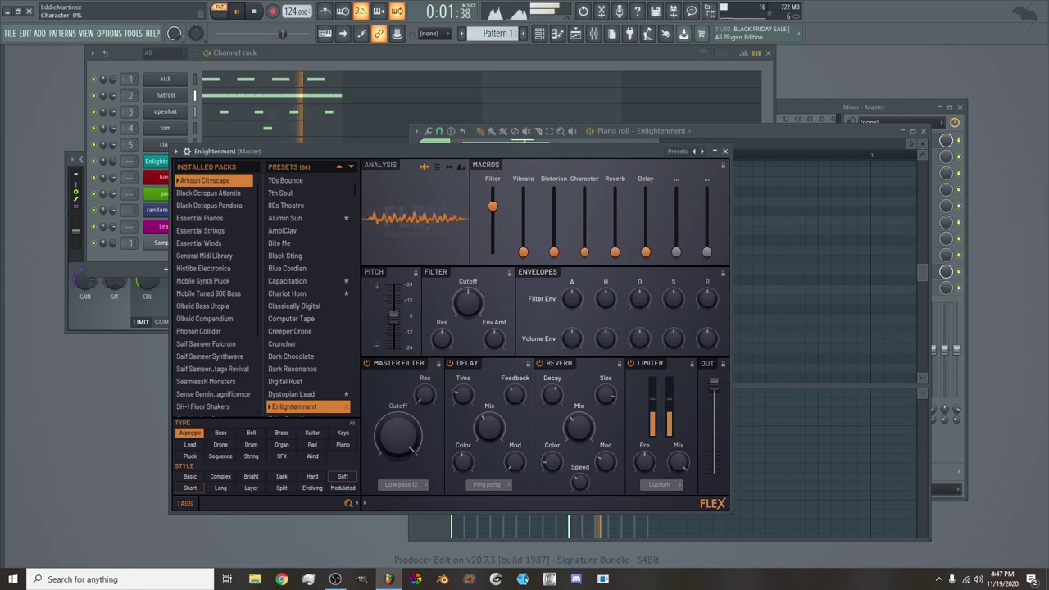
{"action": "left_click_drag", "start_coordinate": [584, 230], "coordinate": [584, 252]}
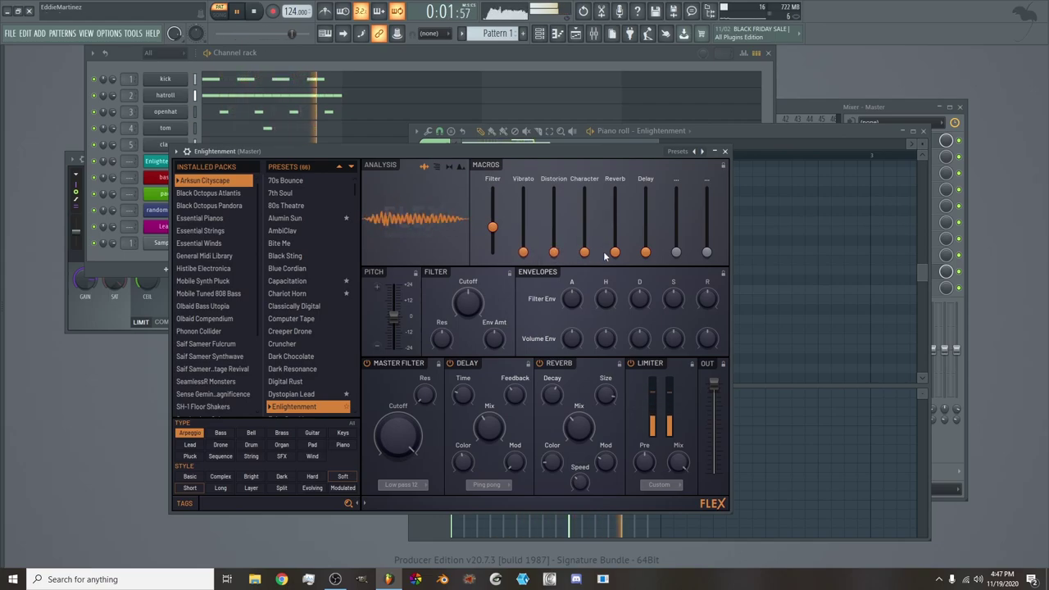
Set the Reverb macro of the Enlightenment preset in Flex to 0% and close the plugin
{"action": "left_click_drag", "start_coordinate": [614, 225], "coordinate": [614, 252]}
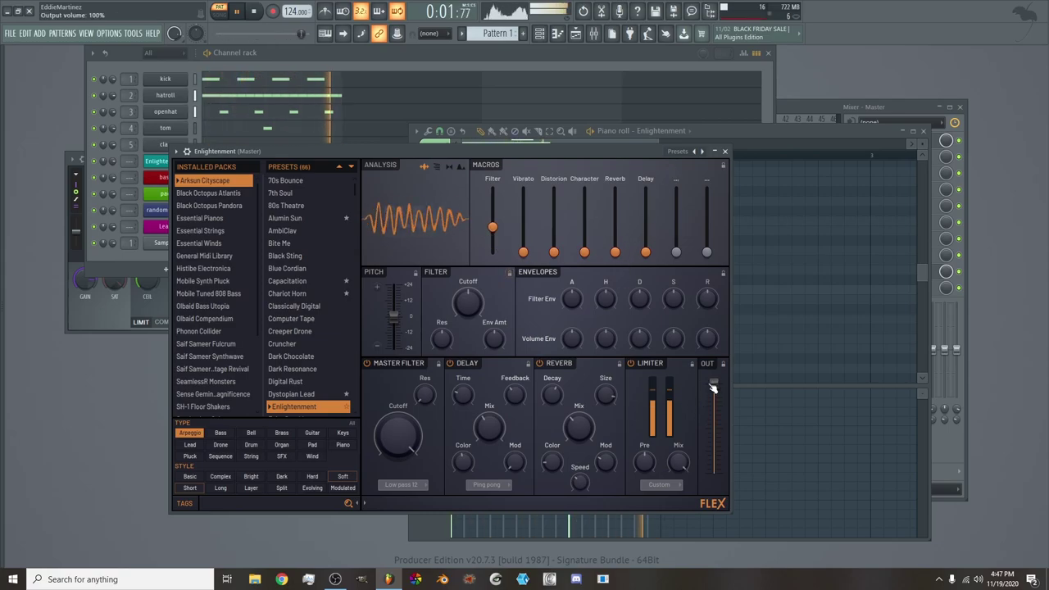
{"action": "left_click", "coordinate": [724, 151]}
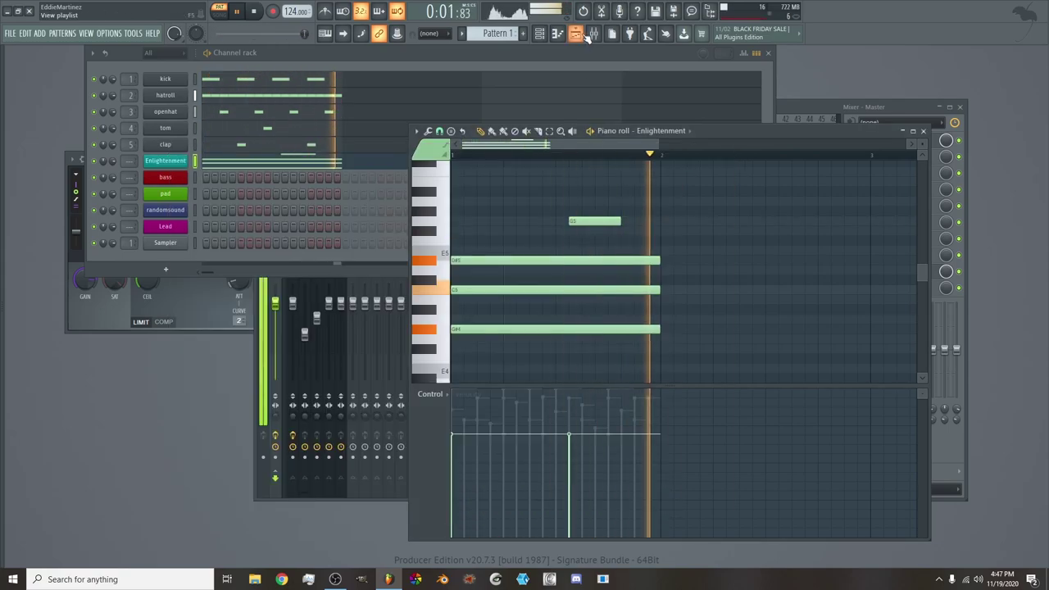
Route the Enlightenment channel to mixer insert 17 and lower that track's volume fader
{"action": "left_click", "coordinate": [593, 34]}
{"action": "right_click", "coordinate": [483, 119]}
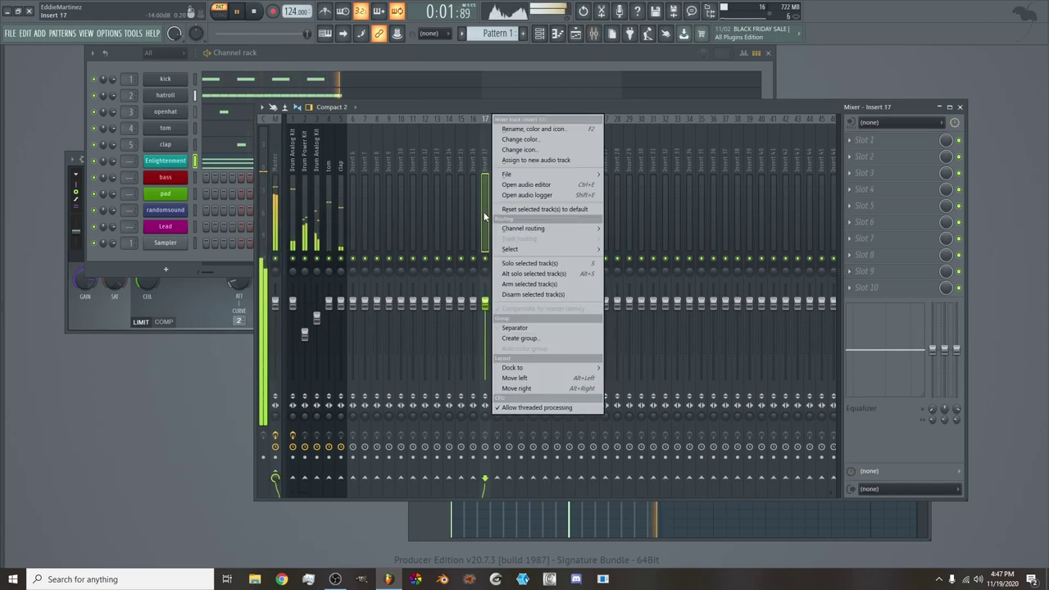
{"action": "mouse_move", "coordinate": [541, 228]}
{"action": "left_click", "coordinate": [655, 229]}
{"action": "left_click_drag", "start_coordinate": [485, 304], "coordinate": [485, 321]}
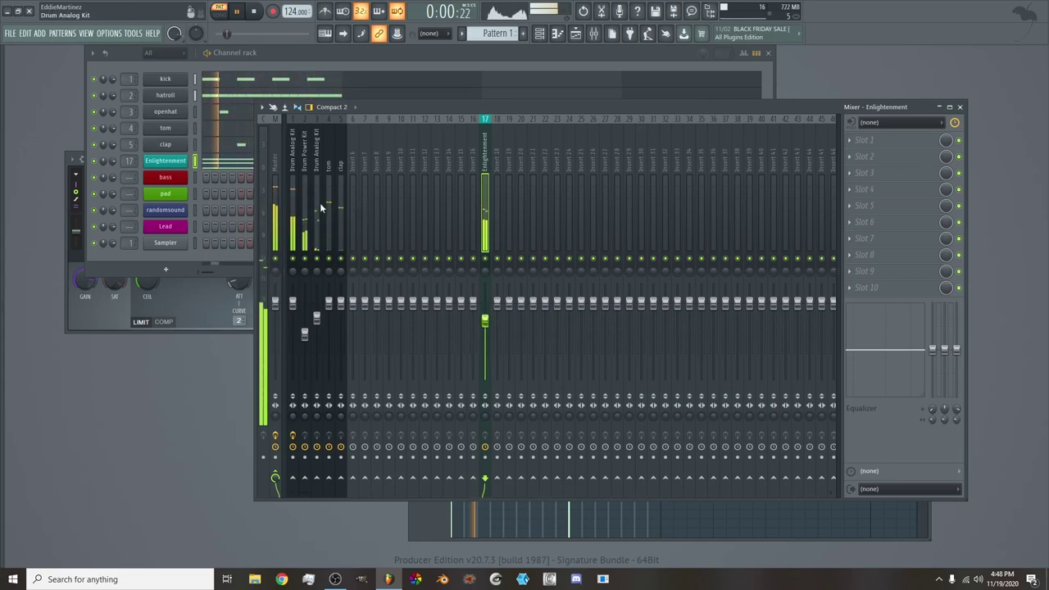
Sidechain the kick's mixer track to the Enlightenment track and to the rolling hats' Drum Power Kit track
{"action": "left_click", "coordinate": [293, 217]}
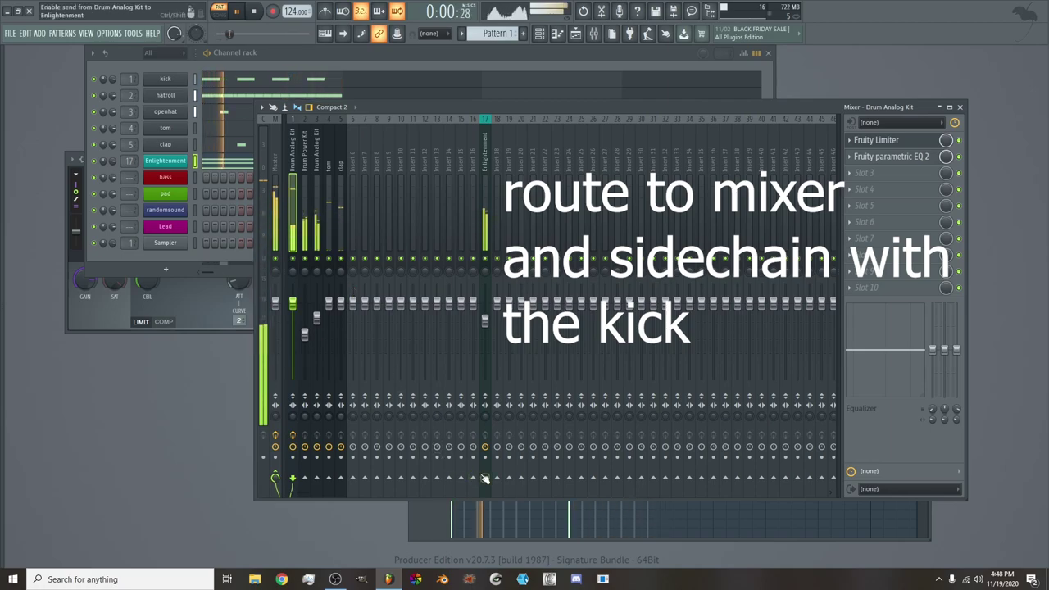
{"action": "right_click", "coordinate": [485, 477]}
{"action": "left_click", "coordinate": [494, 505]}
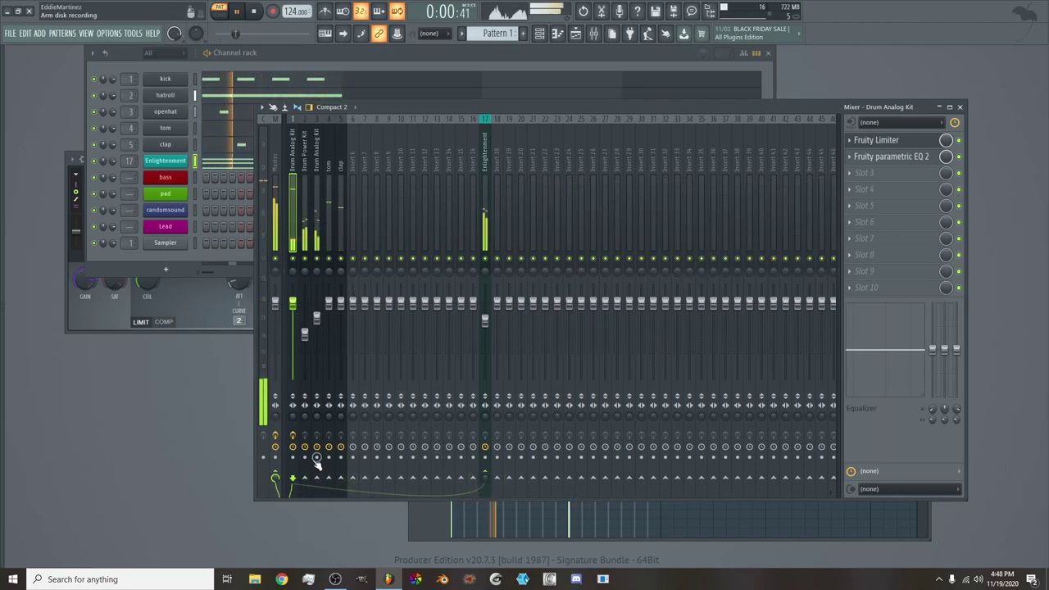
{"action": "right_click", "coordinate": [310, 484]}
{"action": "left_click", "coordinate": [321, 507]}
Put a Fruity Limiter with the SIDECHAIN2 preset on the rolling hats track and set its compressor threshold to about -19.2 dB
{"action": "left_click", "coordinate": [306, 239]}
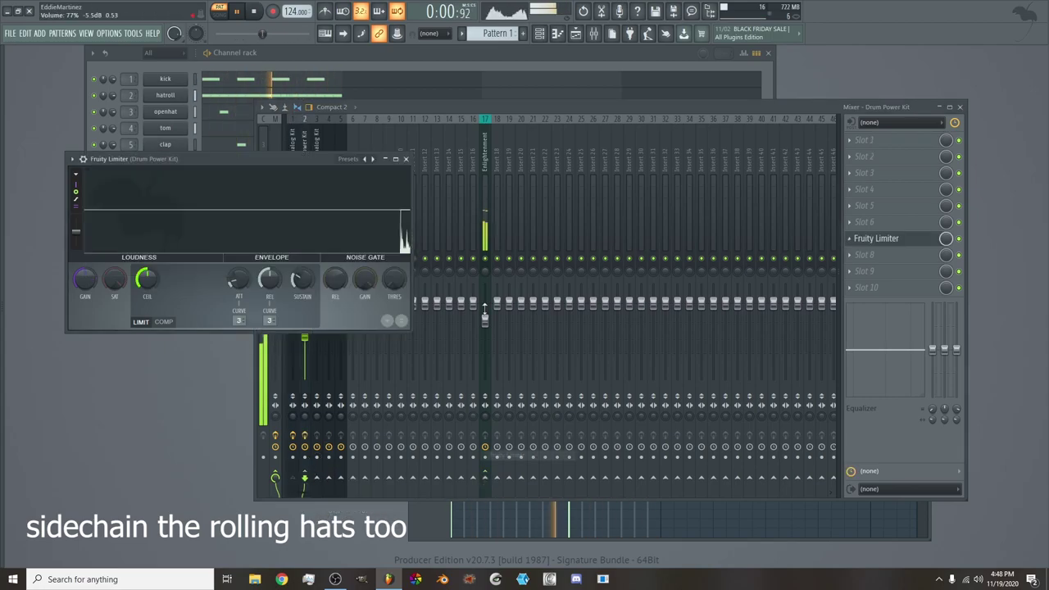
{"action": "left_click", "coordinate": [366, 164]}
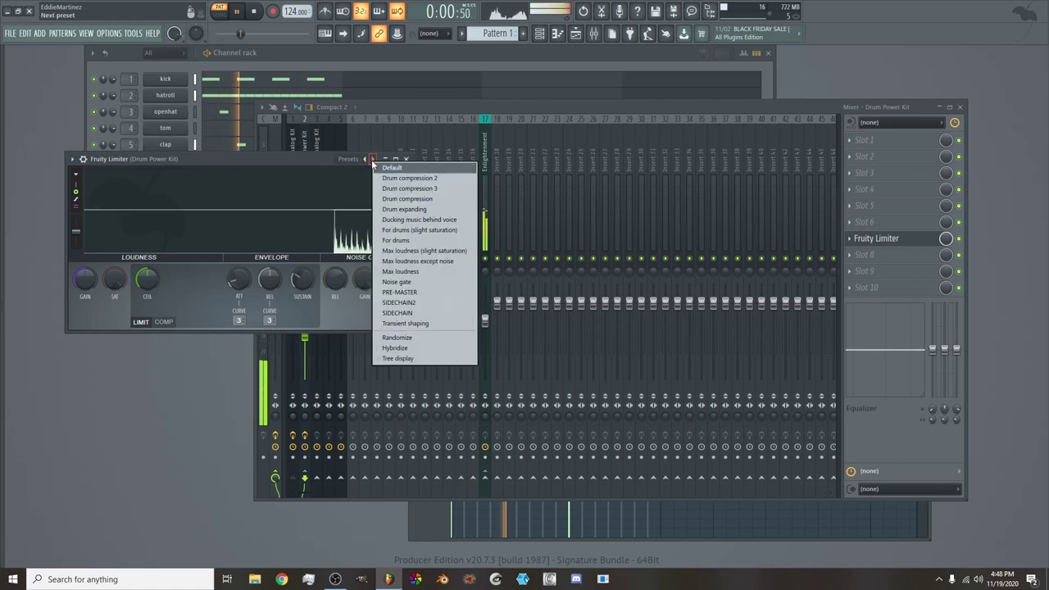
{"action": "left_click", "coordinate": [389, 305]}
{"action": "left_click", "coordinate": [164, 321]}
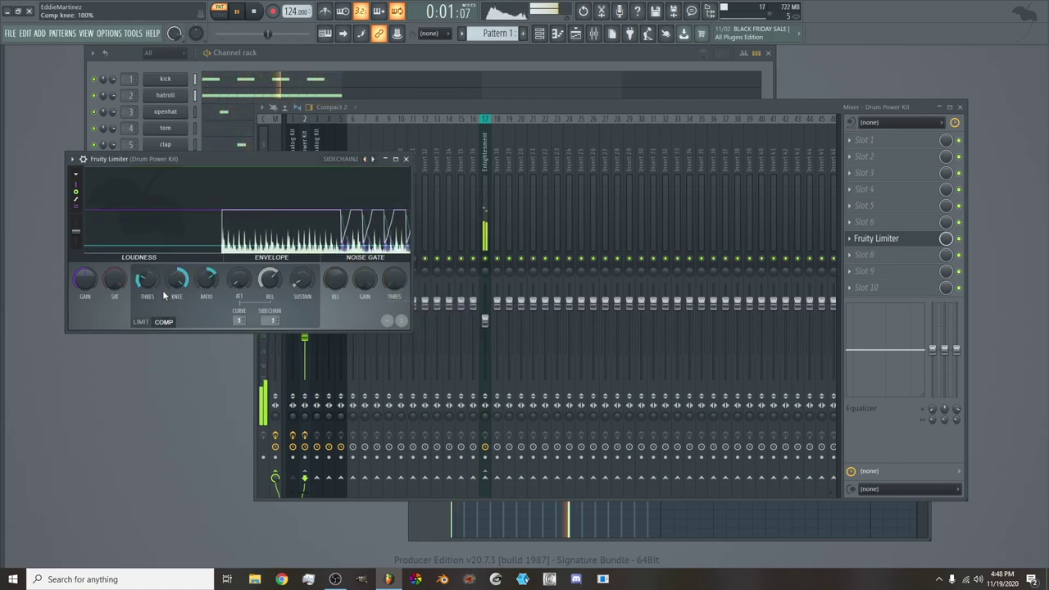
{"action": "mouse_move", "coordinate": [149, 277]}
{"action": "left_mouse_down"}
{"action": "mouse_move", "coordinate": [149, 267]}
{"action": "mouse_move", "coordinate": [173, 299]}
{"action": "mouse_move", "coordinate": [206, 290]}
{"action": "mouse_move", "coordinate": [146, 289]}
{"action": "left_mouse_up"}
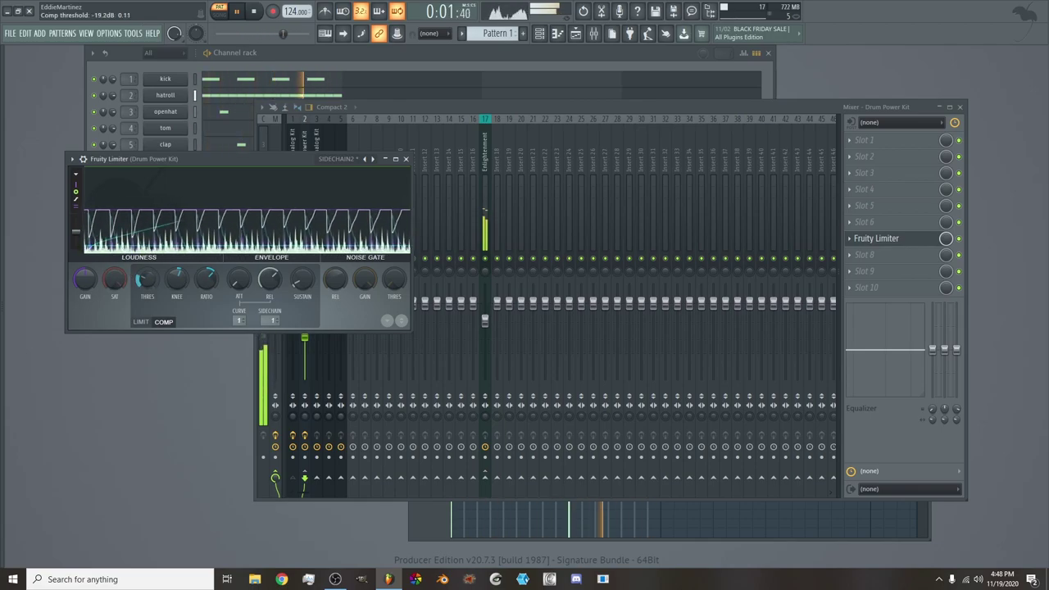
{"action": "left_click", "coordinate": [405, 159]}
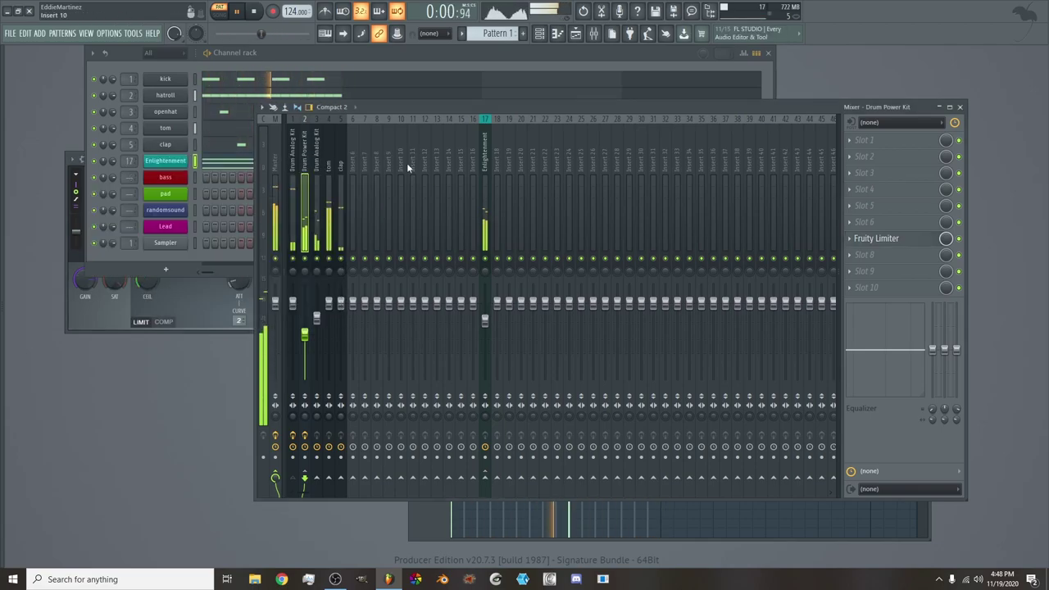
Put a Fruity Limiter with the SIDECHAIN2 preset in slot 8 of the Enlightenment mixer track
{"action": "left_click", "coordinate": [488, 221]}
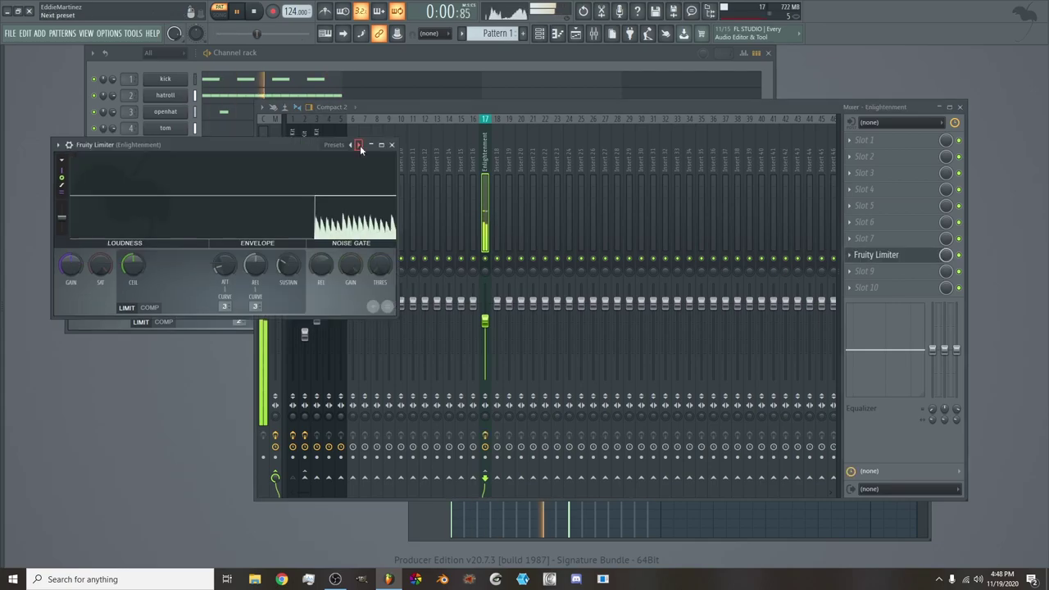
{"action": "right_click", "coordinate": [359, 146]}
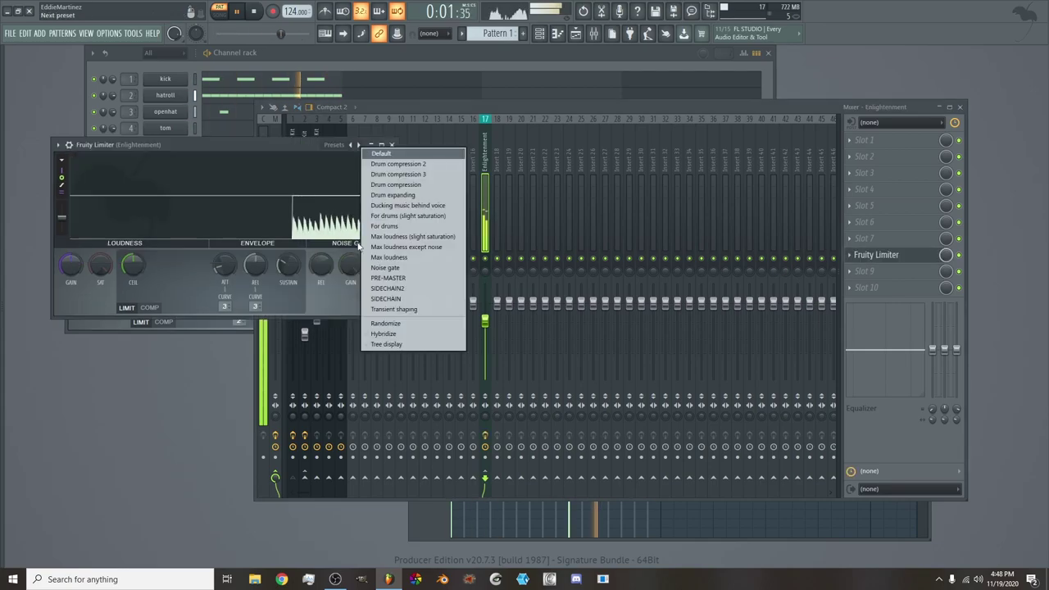
{"action": "left_click", "coordinate": [399, 290]}
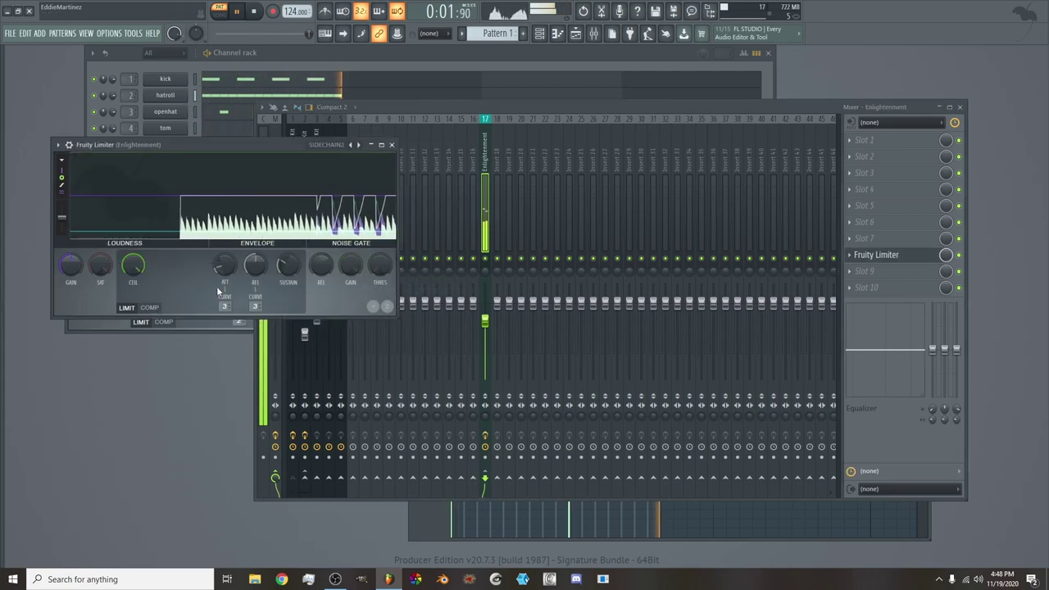
{"action": "left_click", "coordinate": [390, 144]}
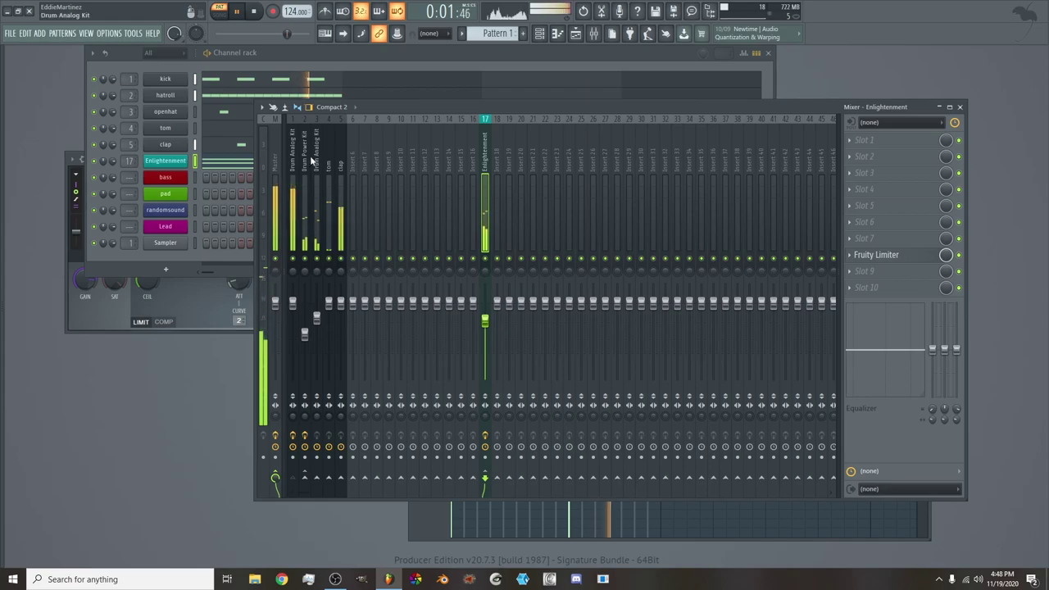
Raise the Filter macro of the Enlightenment arp in Flex to about 71%
{"action": "left_click", "coordinate": [274, 180]}
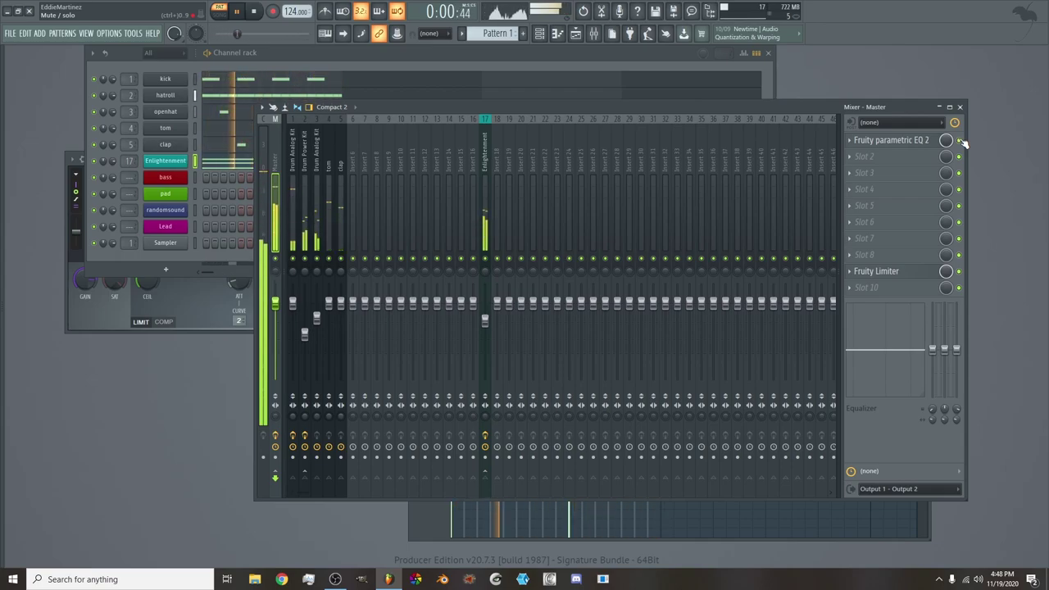
{"action": "left_click", "coordinate": [204, 257]}
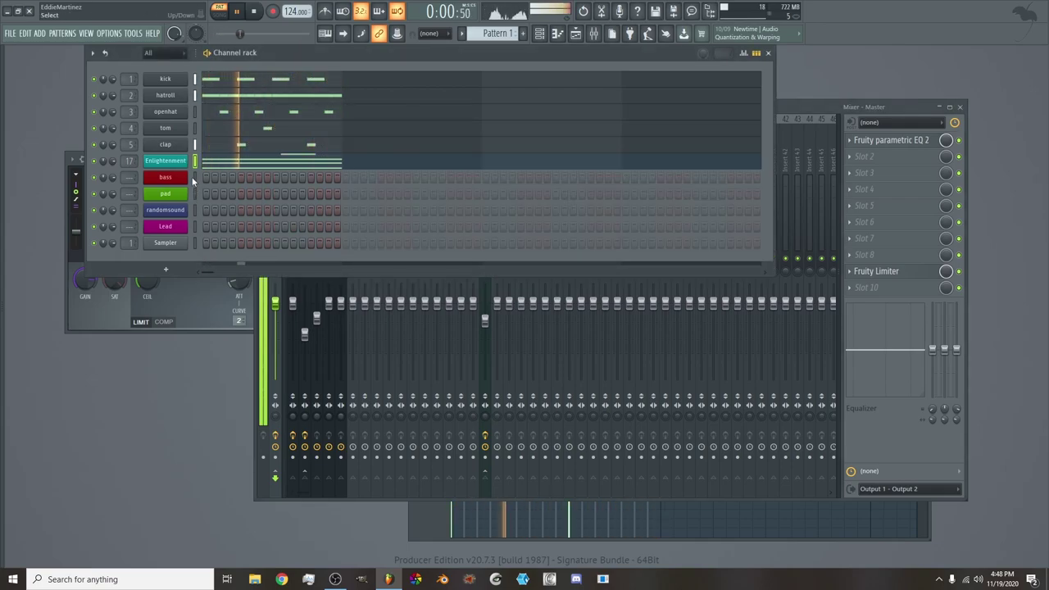
{"action": "left_click", "coordinate": [182, 178]}
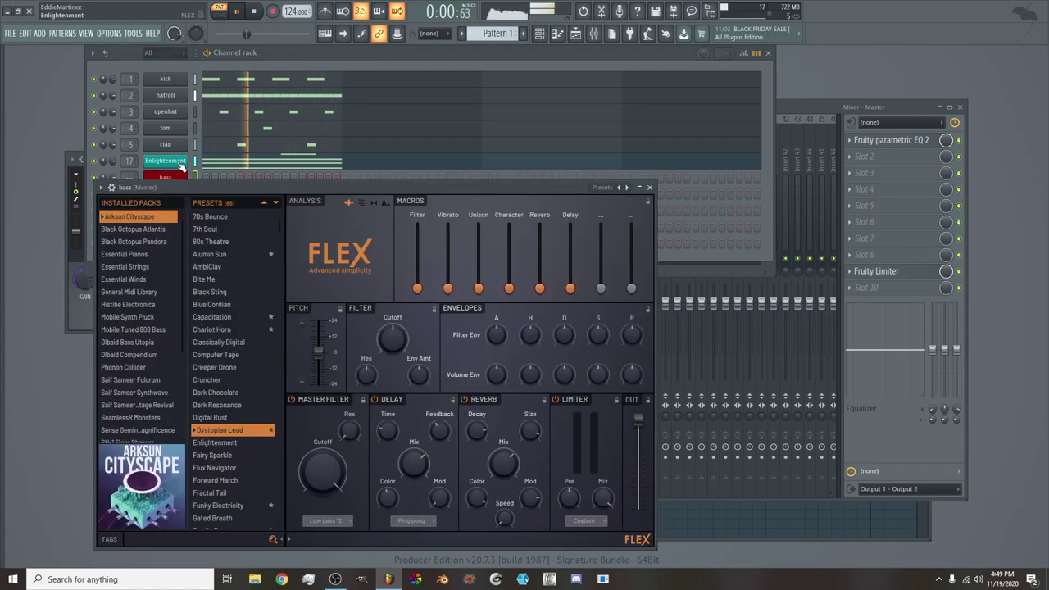
{"action": "left_click", "coordinate": [180, 163]}
{"action": "left_click_drag", "start_coordinate": [492, 244], "coordinate": [493, 214]}
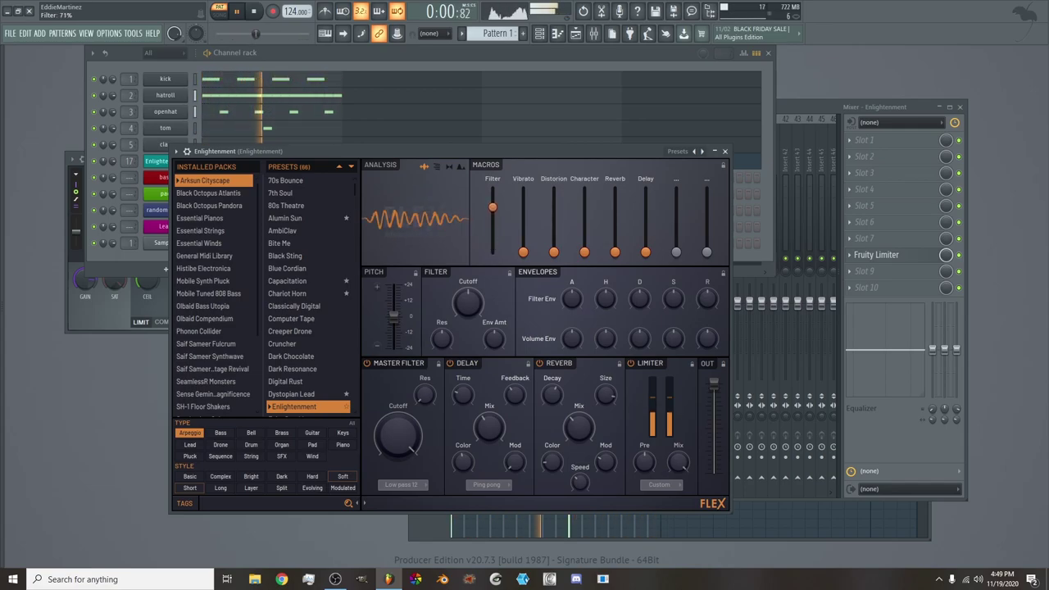
Bring up the bass channel's Flex and disable Fruity parametric EQ 2 on the master mixer track
{"action": "left_click", "coordinate": [164, 177]}
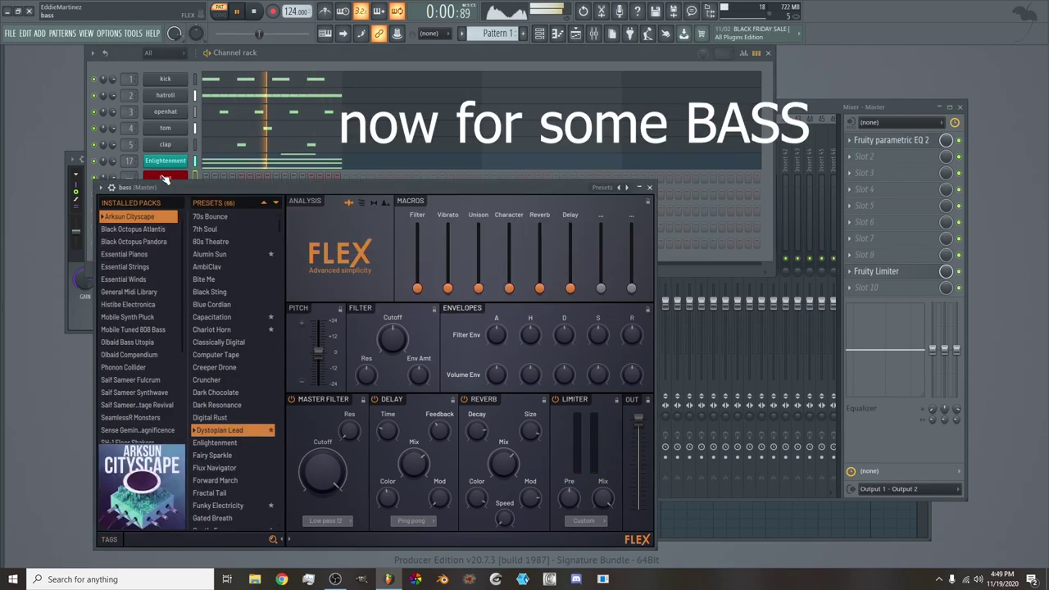
{"action": "key", "text": "F9"}
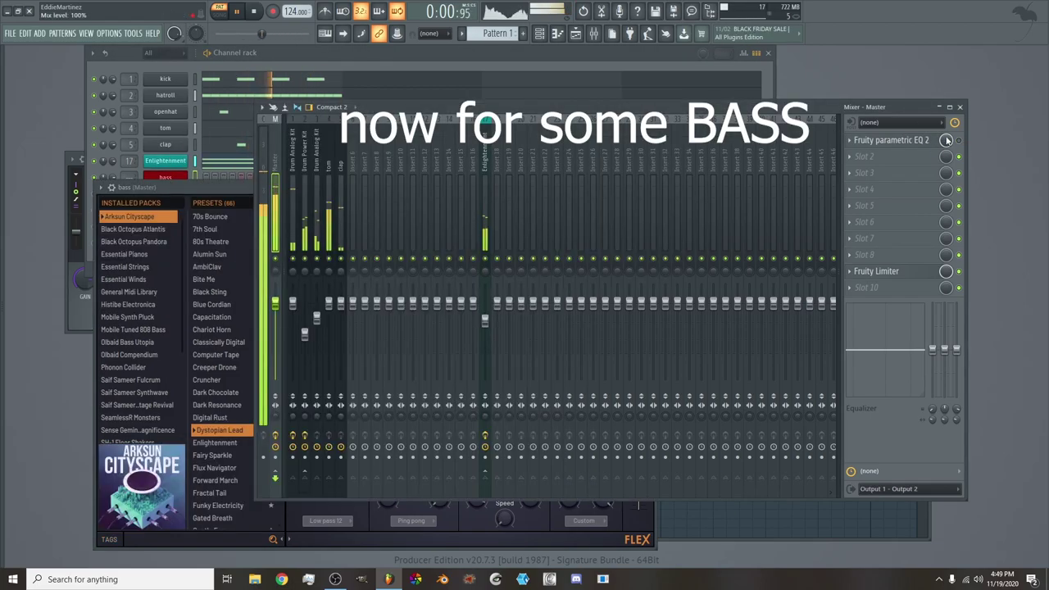
{"action": "key", "text": "space"}
Filter the bass channel's Arksun Cityscape presets by the Bass type and load the Bite Me preset
{"action": "left_click", "coordinate": [217, 194]}
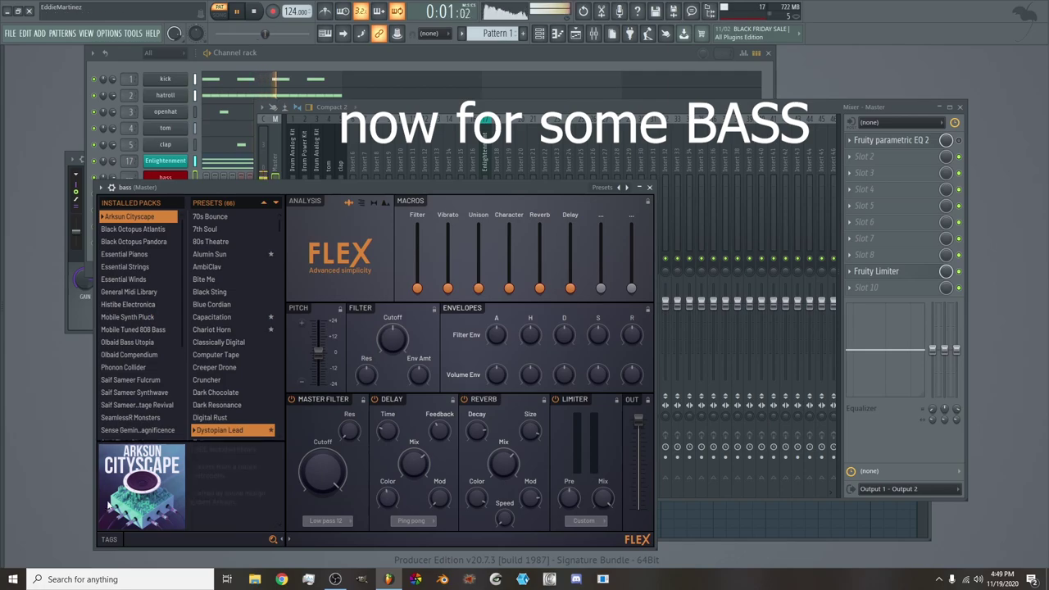
{"action": "left_click", "coordinate": [118, 542]}
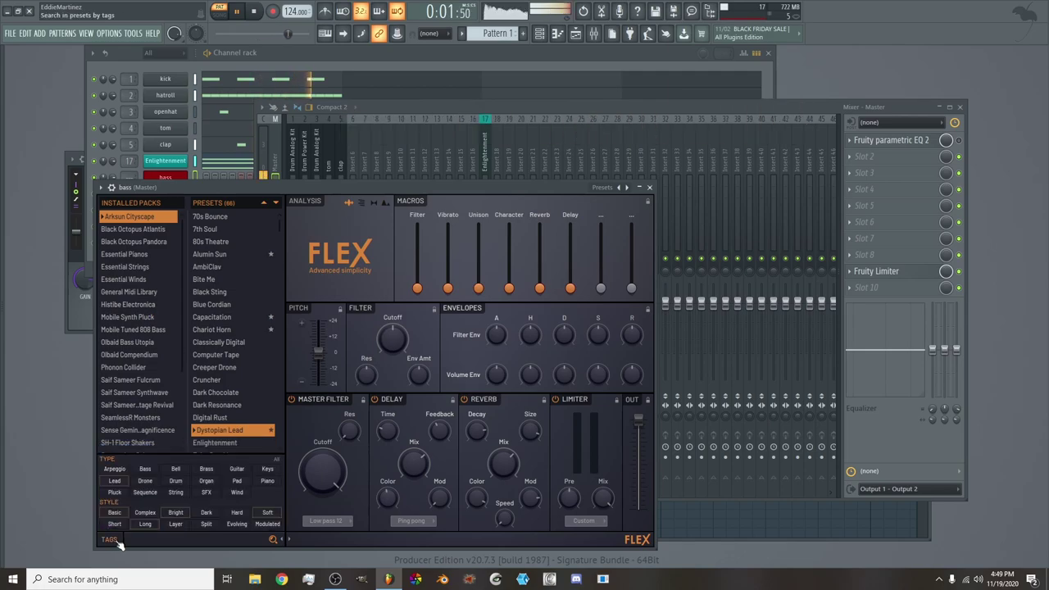
{"action": "left_click", "coordinate": [146, 470]}
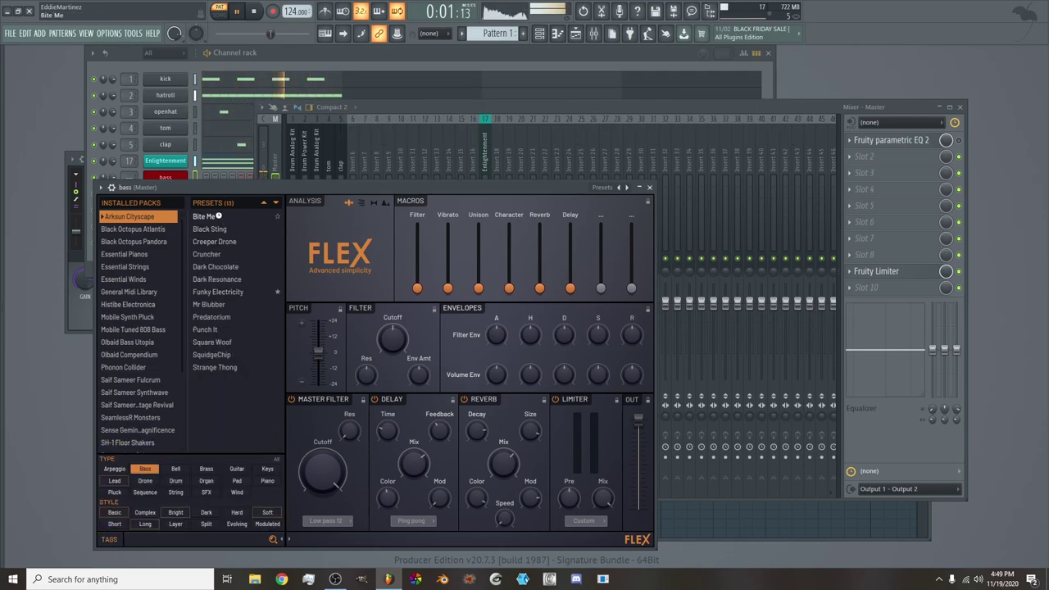
{"action": "left_click", "coordinate": [217, 215]}
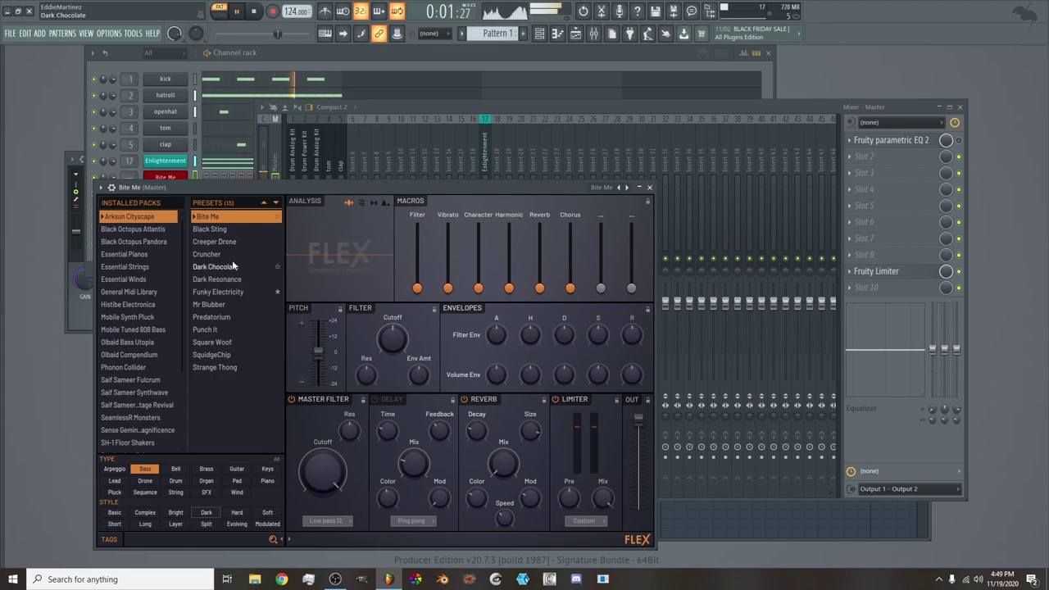
Change the Enlightenment arp's full-bar chord in the piano roll to G4, A#4 and D5
{"action": "left_click", "coordinate": [230, 164]}
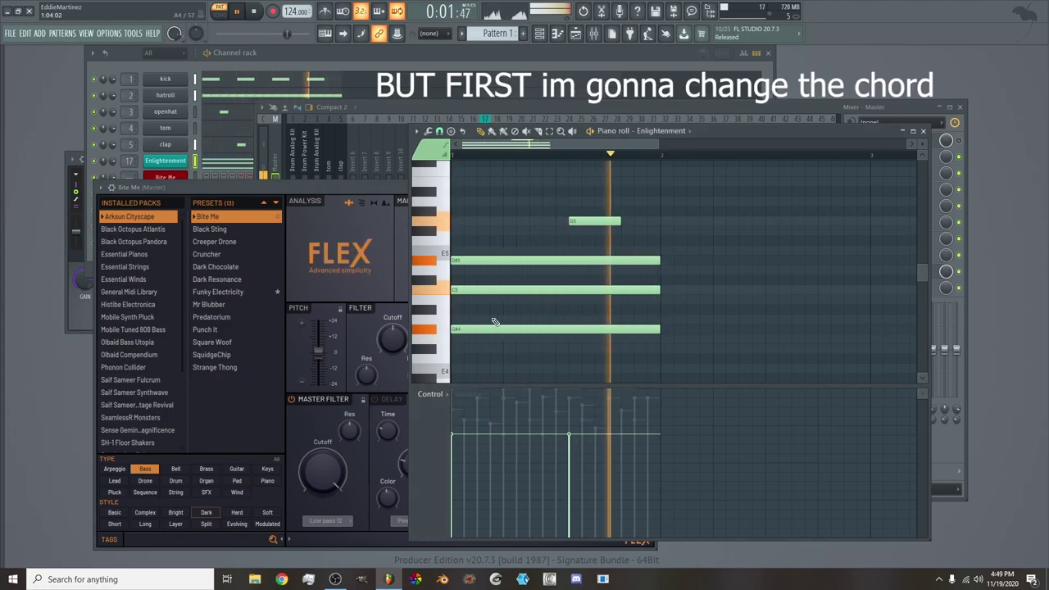
{"action": "left_click_drag", "start_coordinate": [487, 328], "coordinate": [485, 338]}
{"action": "left_click_drag", "start_coordinate": [474, 290], "coordinate": [473, 310]}
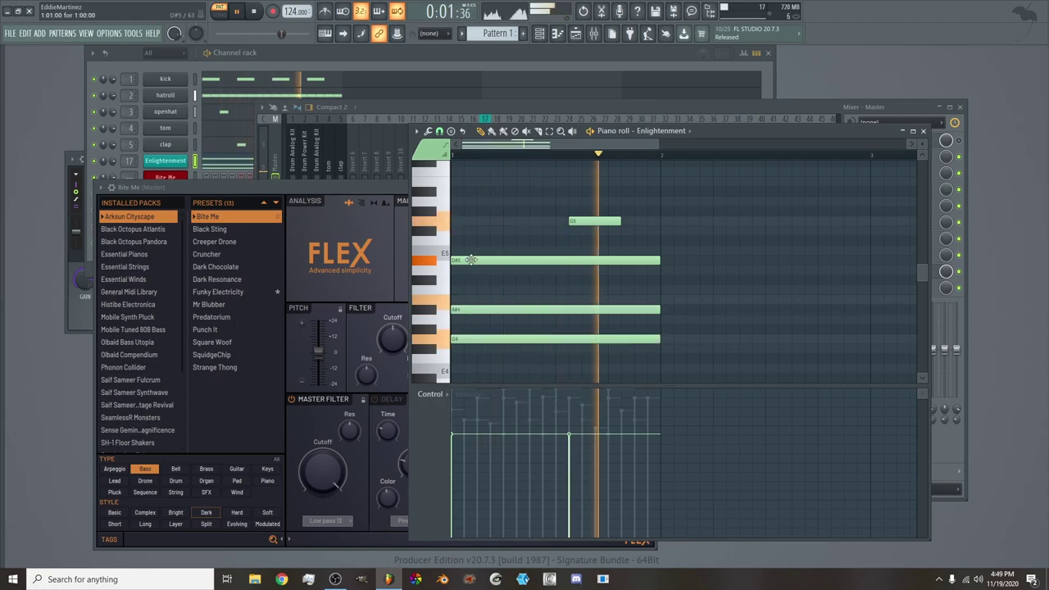
{"action": "left_click_drag", "start_coordinate": [471, 260], "coordinate": [470, 270]}
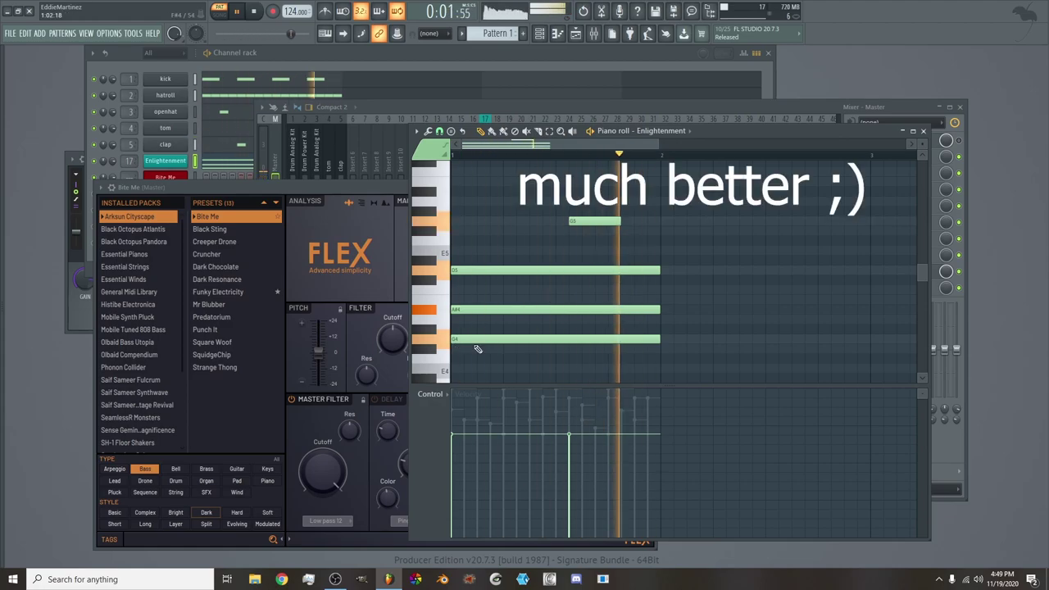
Audition the Black Sting bass preset against Bite Me, and test Bite Me's Filter macro and filter cutoff
{"action": "left_click", "coordinate": [224, 190]}
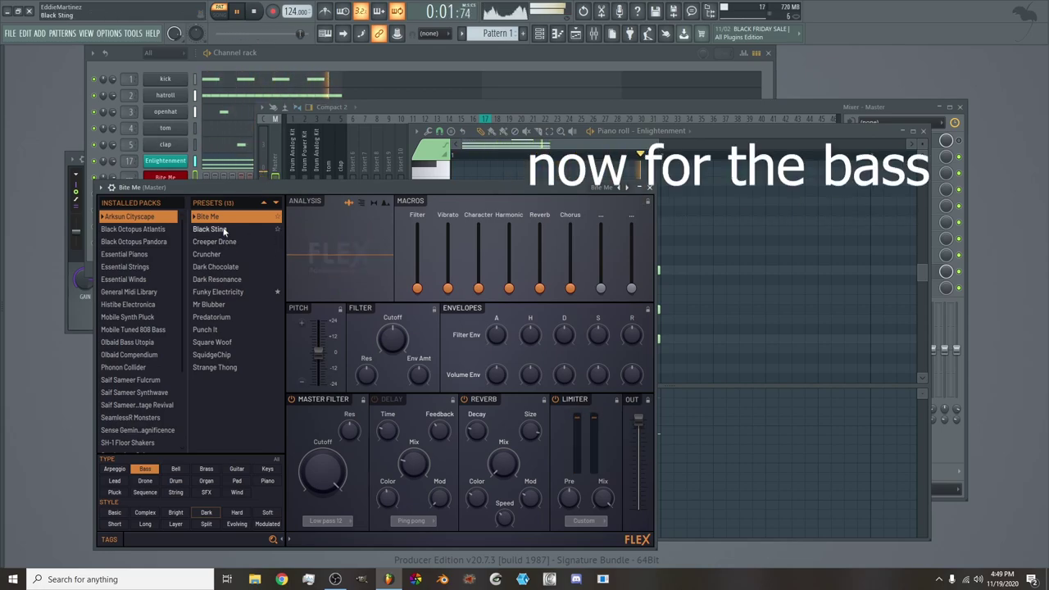
{"action": "left_click", "coordinate": [226, 230]}
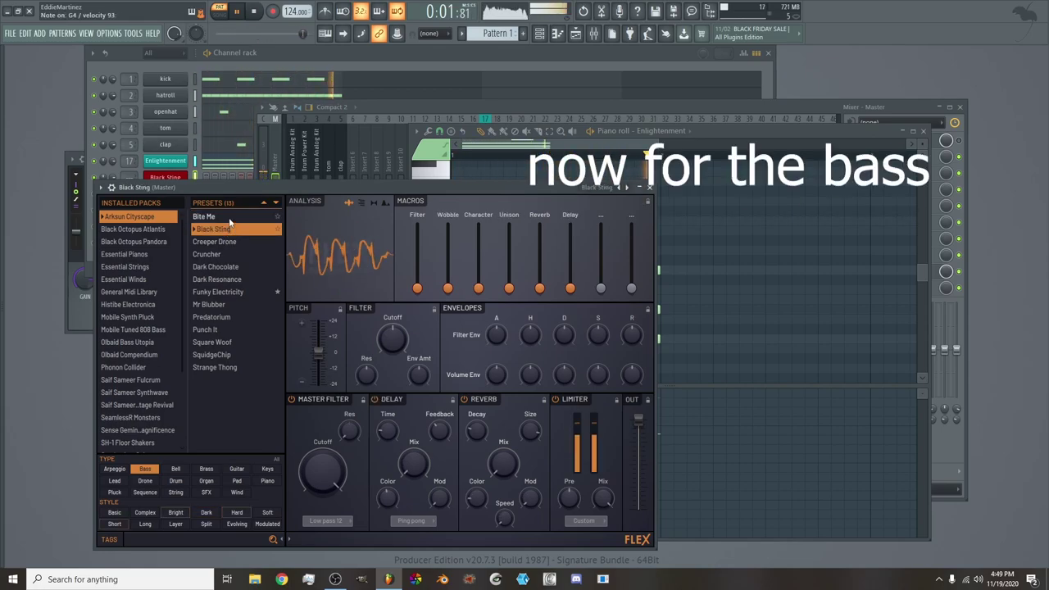
{"action": "left_click", "coordinate": [228, 217]}
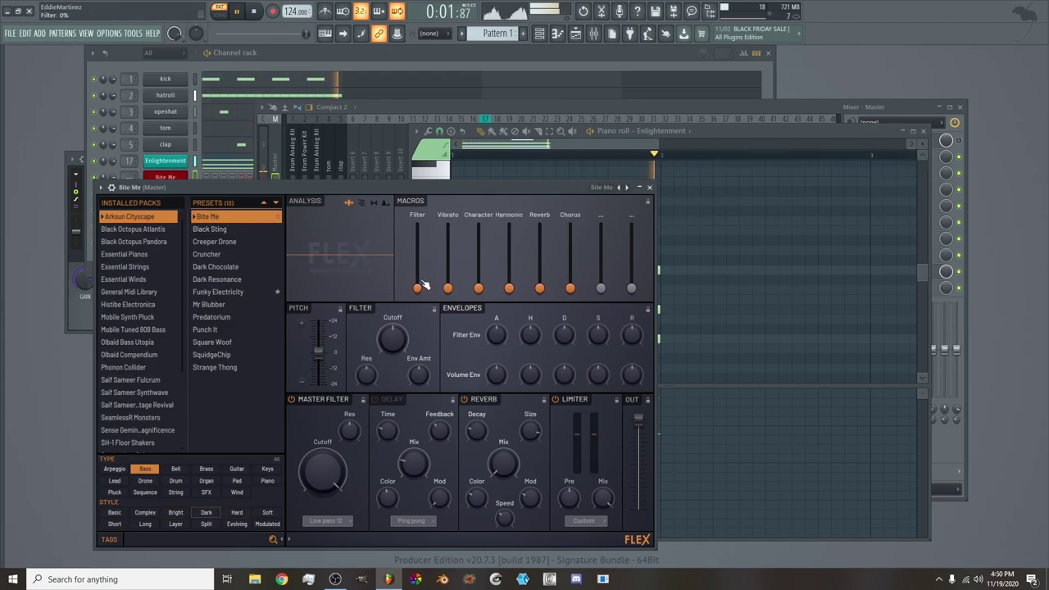
{"action": "left_click_drag", "start_coordinate": [419, 251], "coordinate": [420, 289]}
{"action": "left_click_drag", "start_coordinate": [396, 341], "coordinate": [396, 377]}
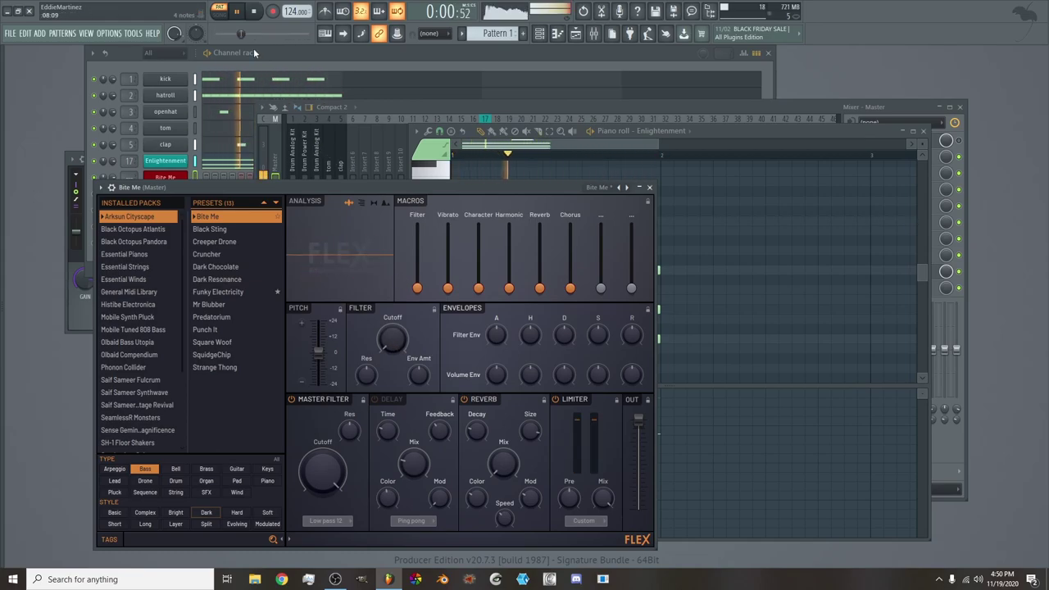
Try short G3 notes at step 3 and step 15 for the Bite Me bass in Pattern 1's piano roll
{"action": "left_click", "coordinate": [263, 65]}
{"action": "right_click", "coordinate": [185, 176]}
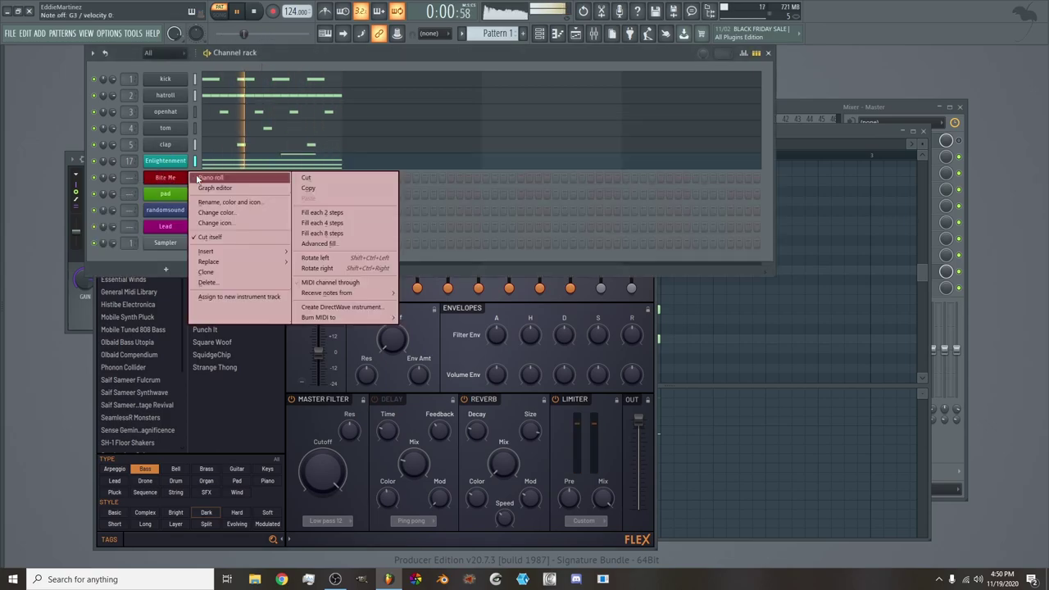
{"action": "left_click", "coordinate": [208, 182]}
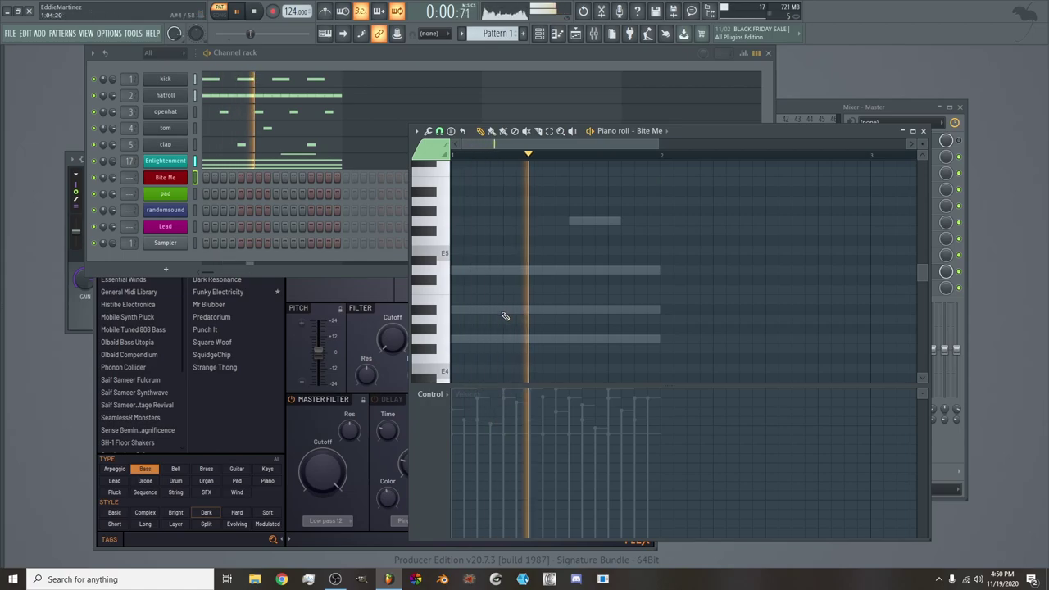
{"action": "scroll", "coordinate": [503, 324], "scroll_direction": "down", "scroll_amount": 5}
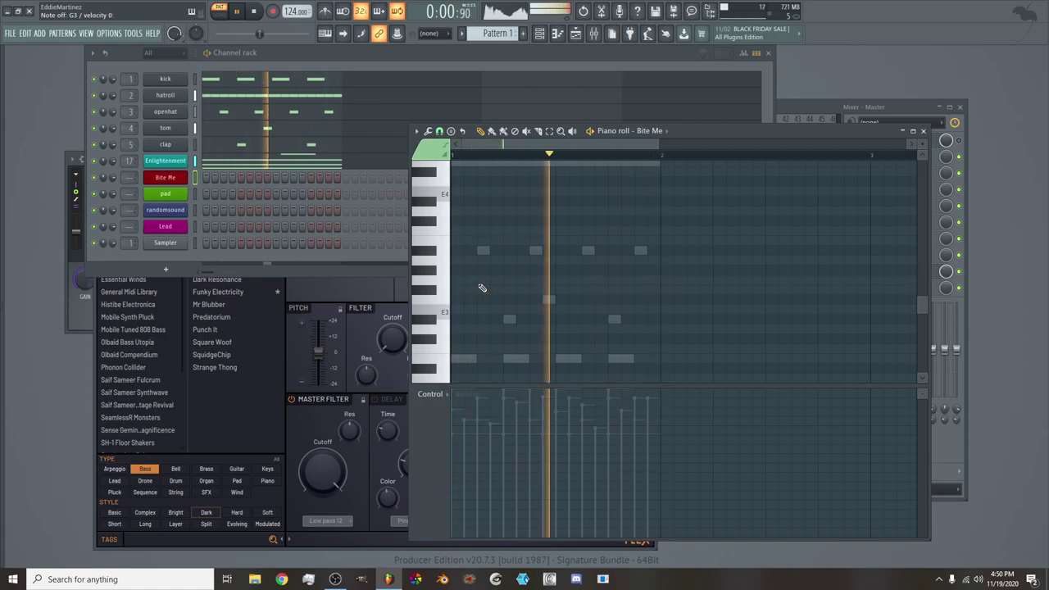
{"action": "left_click", "coordinate": [478, 279]}
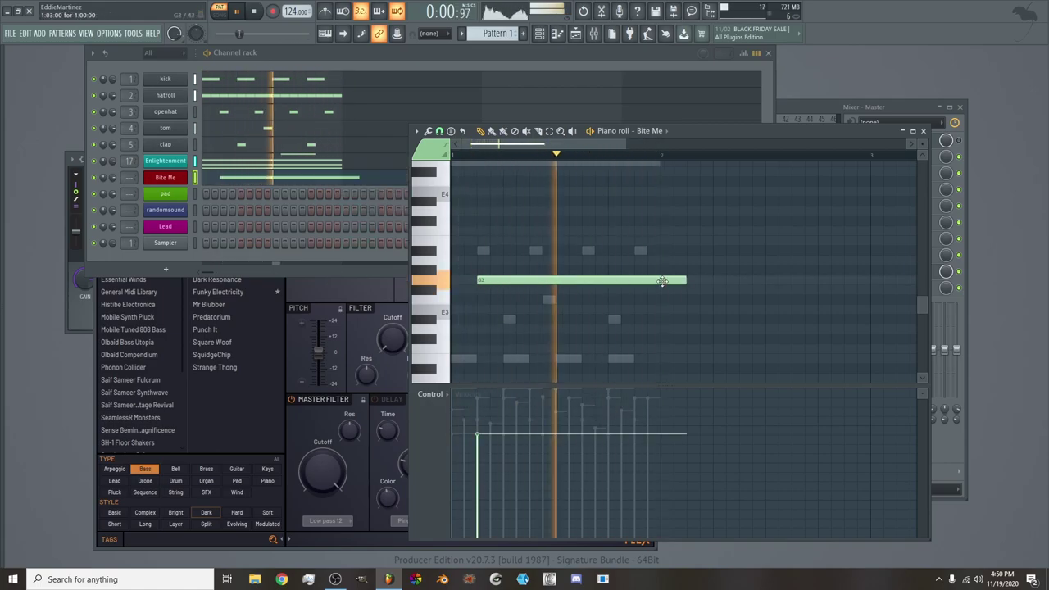
{"action": "left_click_drag", "start_coordinate": [678, 278], "coordinate": [489, 280]}
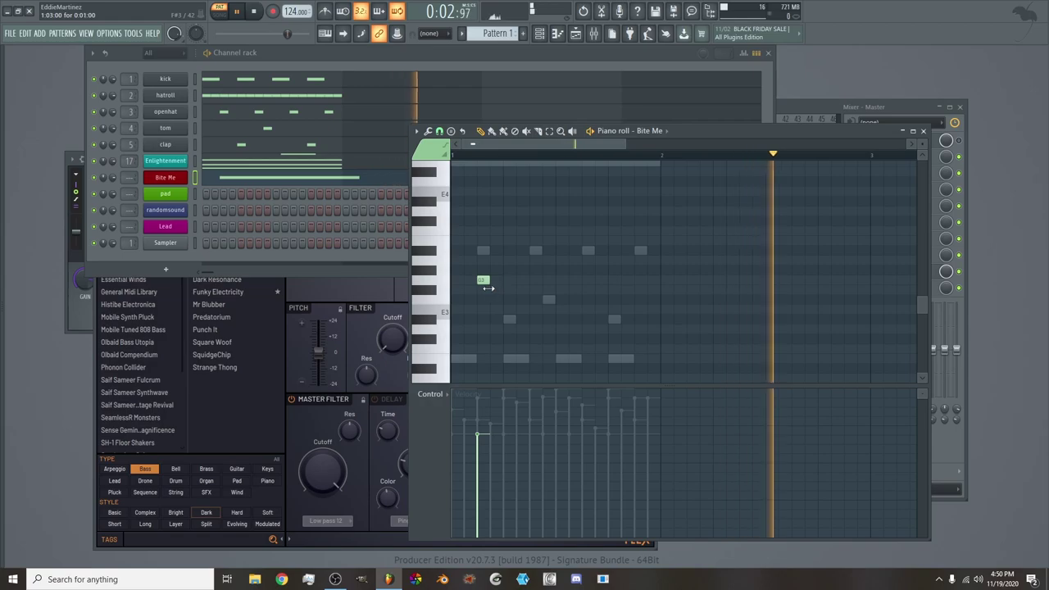
{"action": "left_click", "coordinate": [635, 280]}
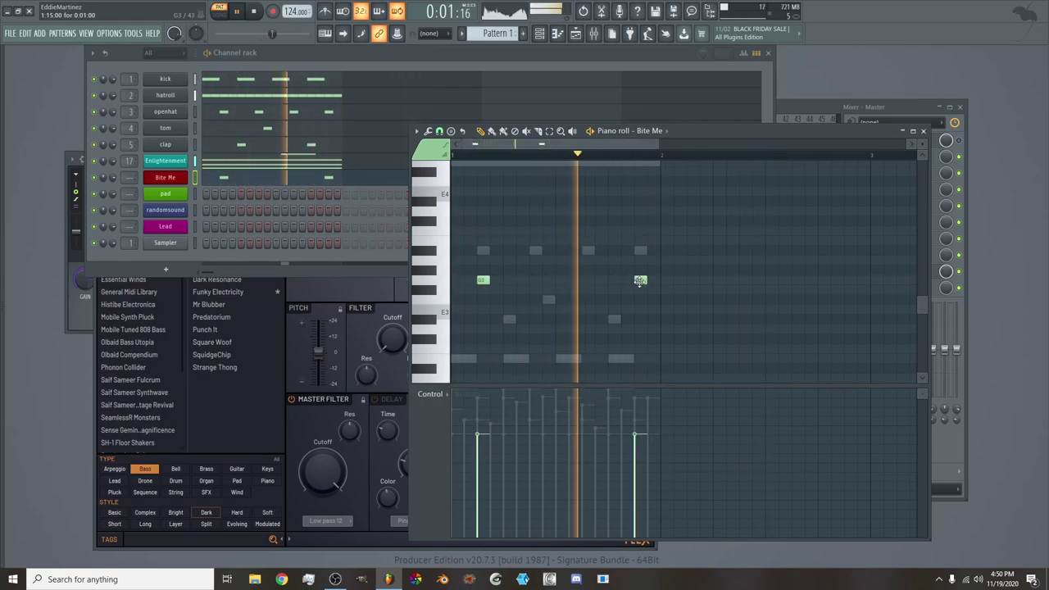
{"action": "right_click", "coordinate": [639, 281]}
{"action": "left_click", "coordinate": [649, 279]}
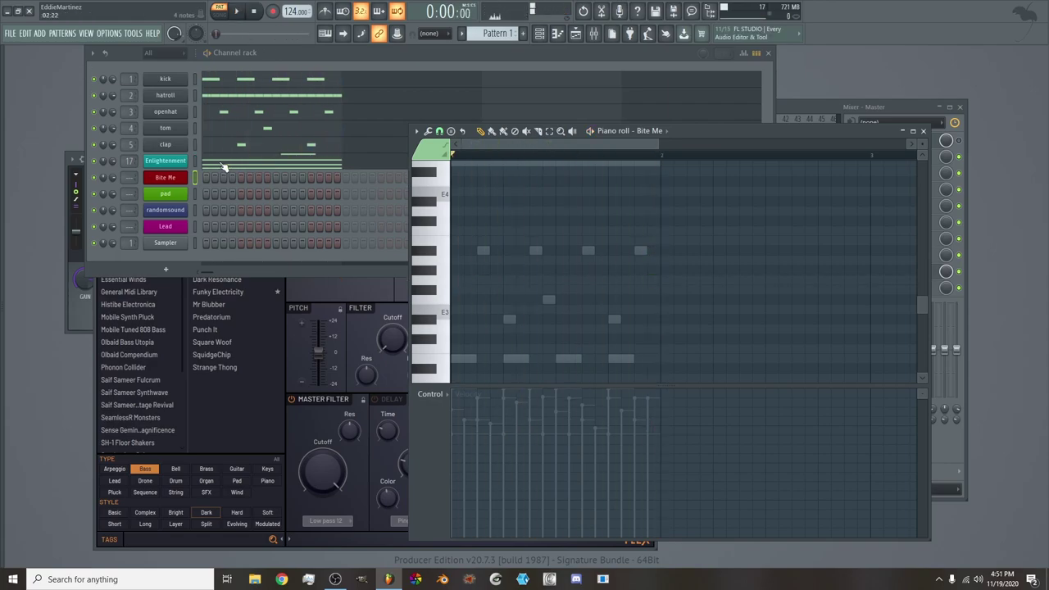
Cut the Enlightenment notes from Pattern 1 and paste them into the same channel in a new pattern named arp
{"action": "right_click", "coordinate": [160, 165]}
{"action": "left_click", "coordinate": [313, 164]}
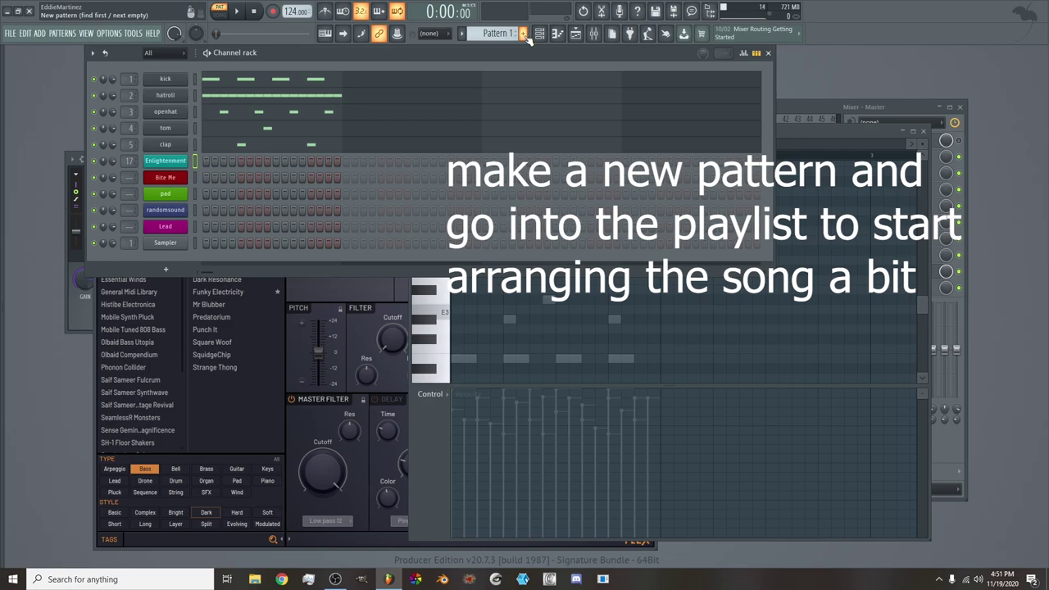
{"action": "left_click", "coordinate": [523, 35]}
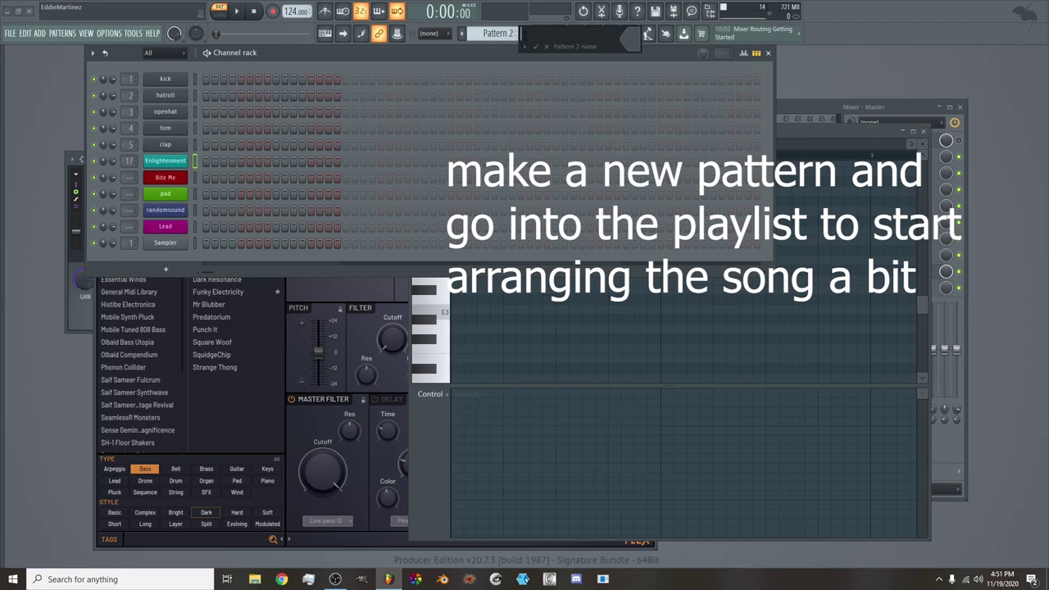
{"action": "key", "text": "Return"}
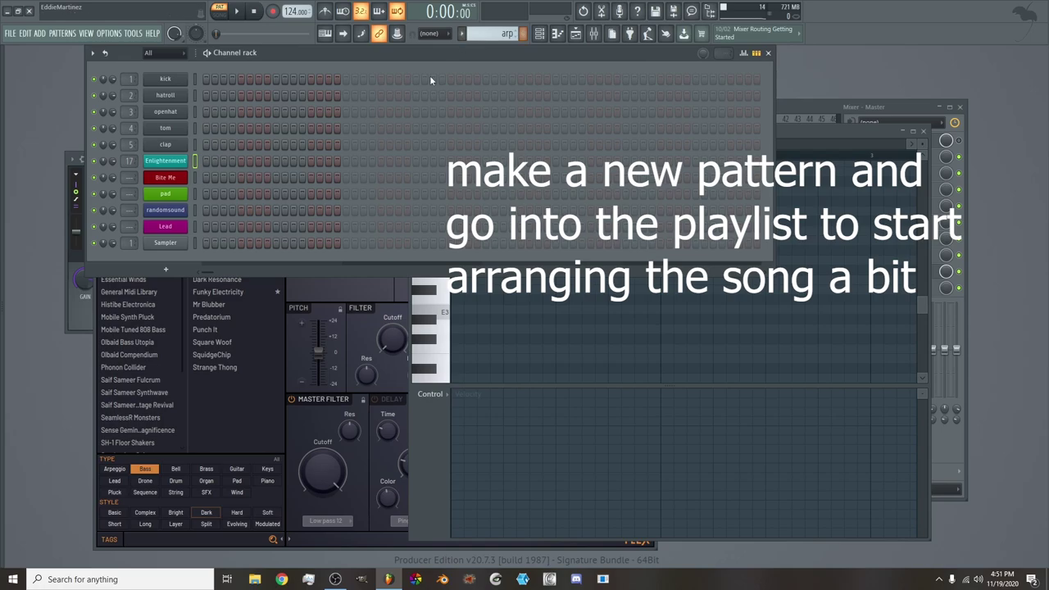
{"action": "right_click", "coordinate": [178, 164]}
{"action": "left_click", "coordinate": [317, 184]}
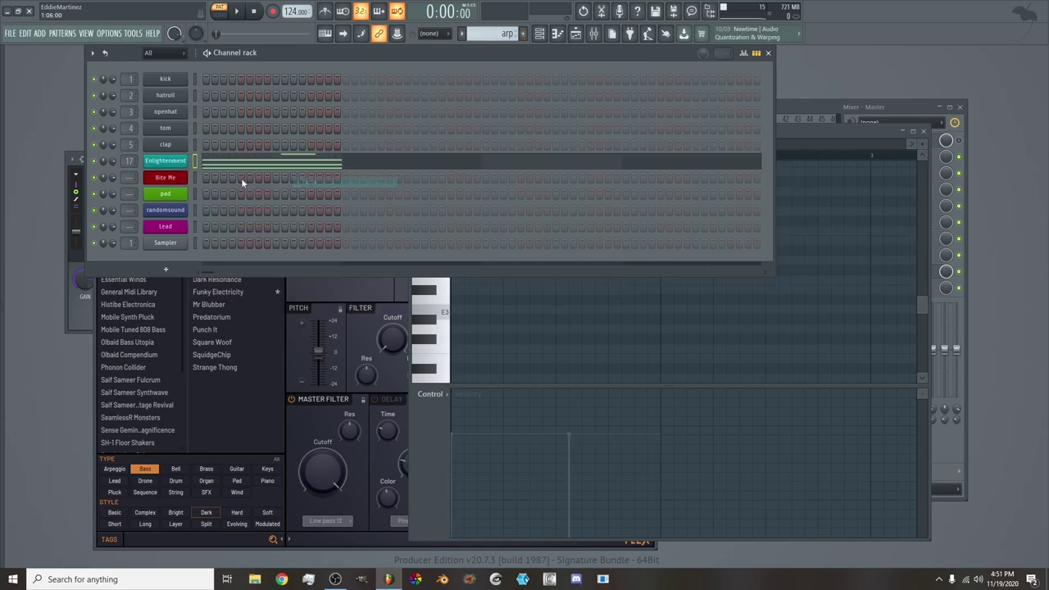
Rename the Enlightenment channel as arp
{"action": "right_click", "coordinate": [183, 165]}
{"action": "left_click", "coordinate": [201, 185]}
{"action": "type", "text": "arp"}
{"action": "key", "text": "Return"}
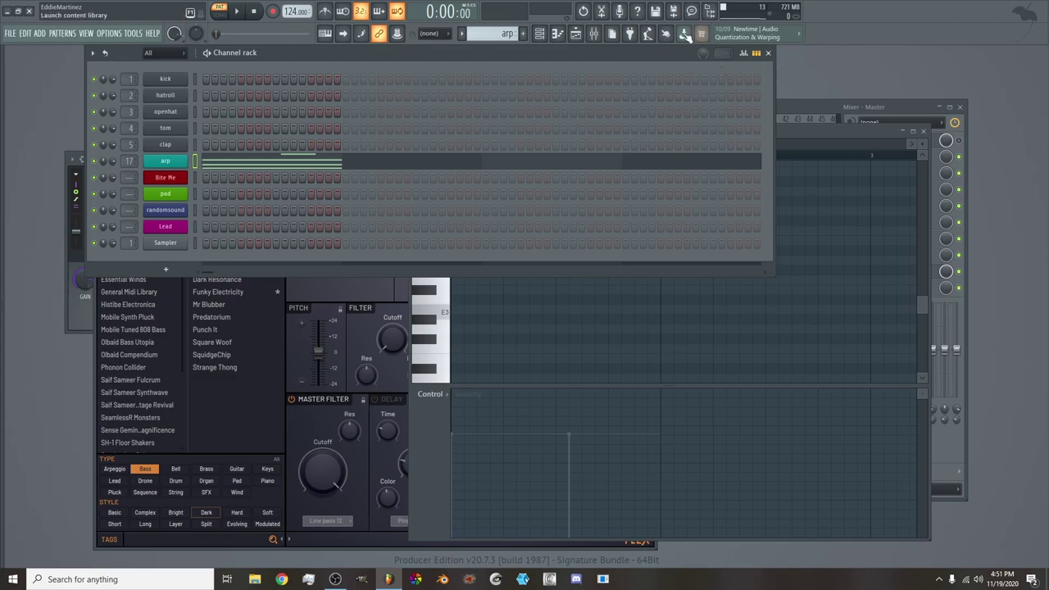
Place the arp pattern at bar 1 of playlist Track 2 and stretch its three chord notes to four bars
{"action": "left_click", "coordinate": [574, 33]}
{"action": "left_click", "coordinate": [283, 150]}
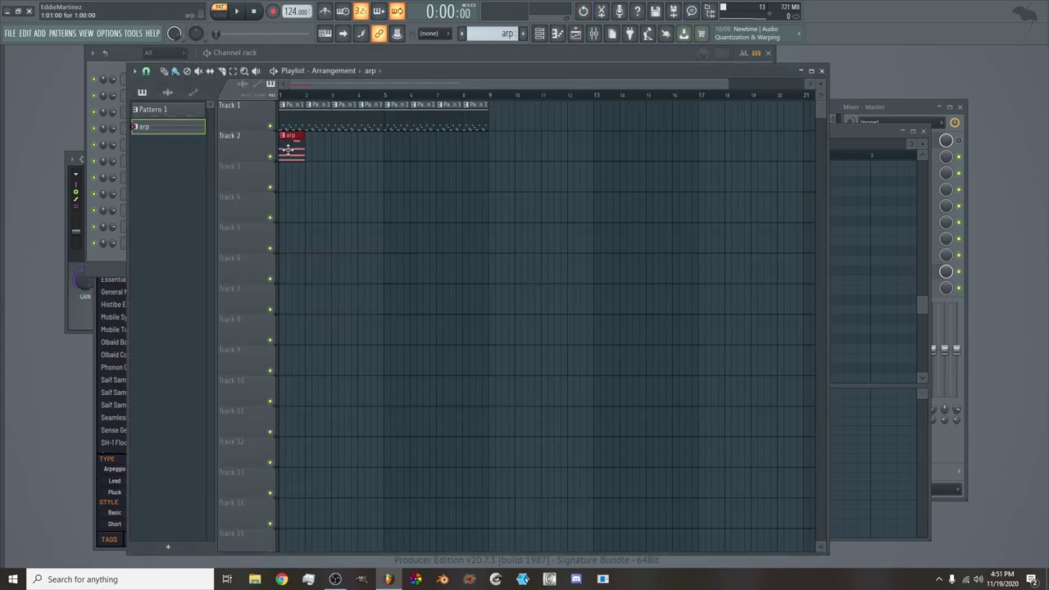
{"action": "double_click", "coordinate": [287, 149]}
{"action": "scroll", "coordinate": [479, 302], "scroll_direction": "up", "scroll_amount": 3}
{"action": "key", "text": "ctrl+a"}
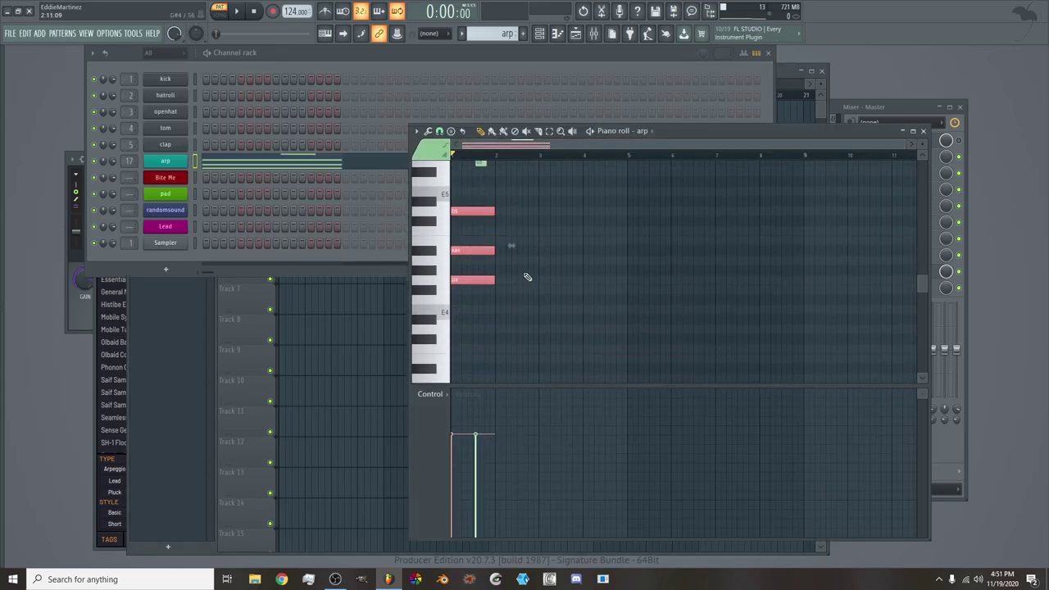
{"action": "left_click_drag", "start_coordinate": [559, 282], "coordinate": [626, 285]}
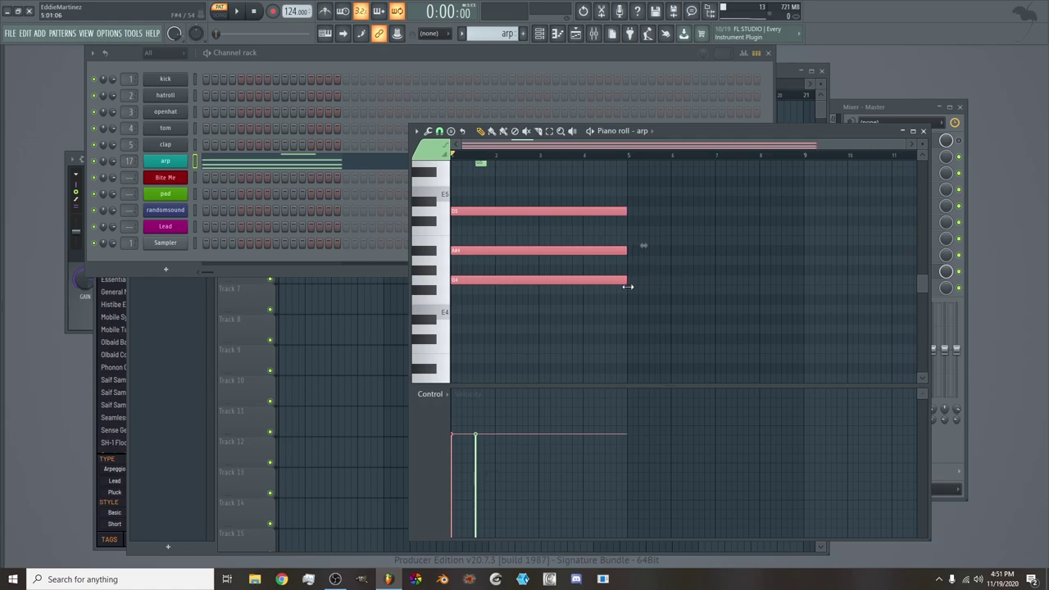
{"action": "left_click", "coordinate": [263, 320]}
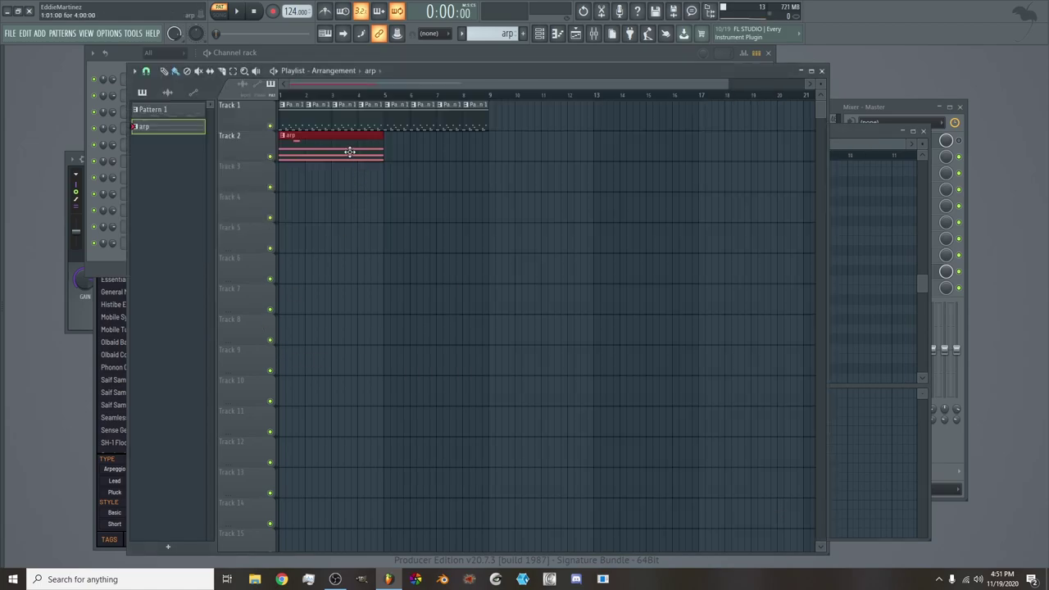
Bring up the arp's piano roll and play back the four-bar chord with its G5, A5 and C6 variation notes
{"action": "left_click", "coordinate": [127, 247]}
{"action": "left_click", "coordinate": [228, 163]}
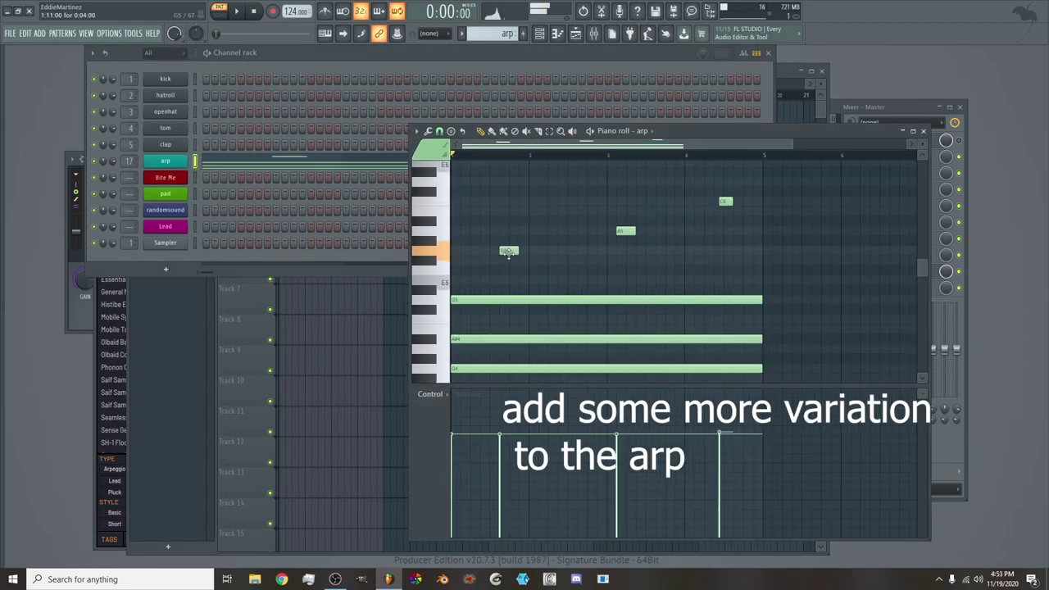
{"action": "key", "text": "space"}
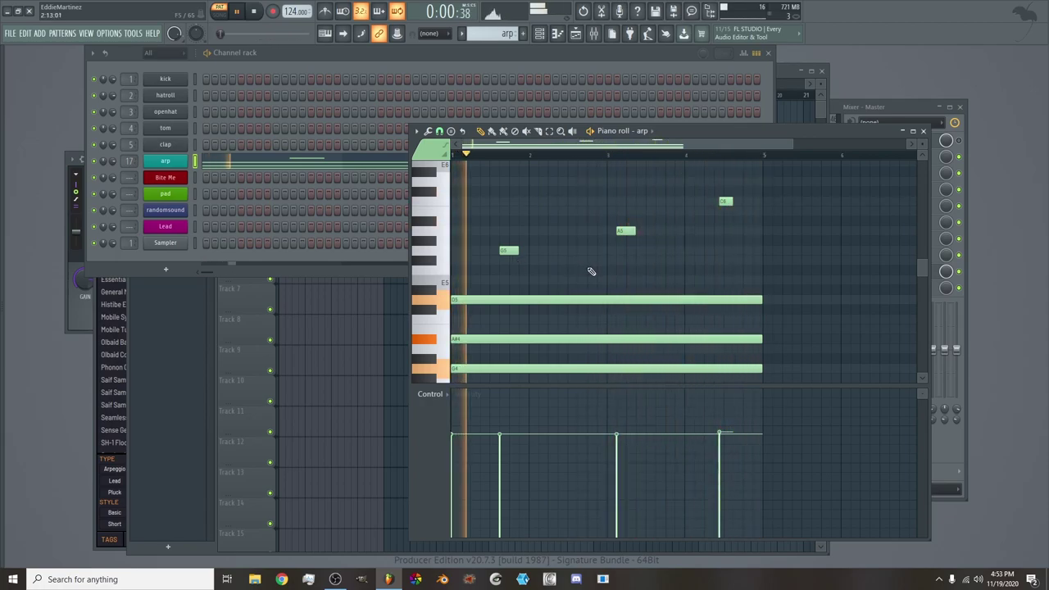
{"action": "scroll", "coordinate": [750, 189], "scroll_direction": "up", "scroll_amount": 1}
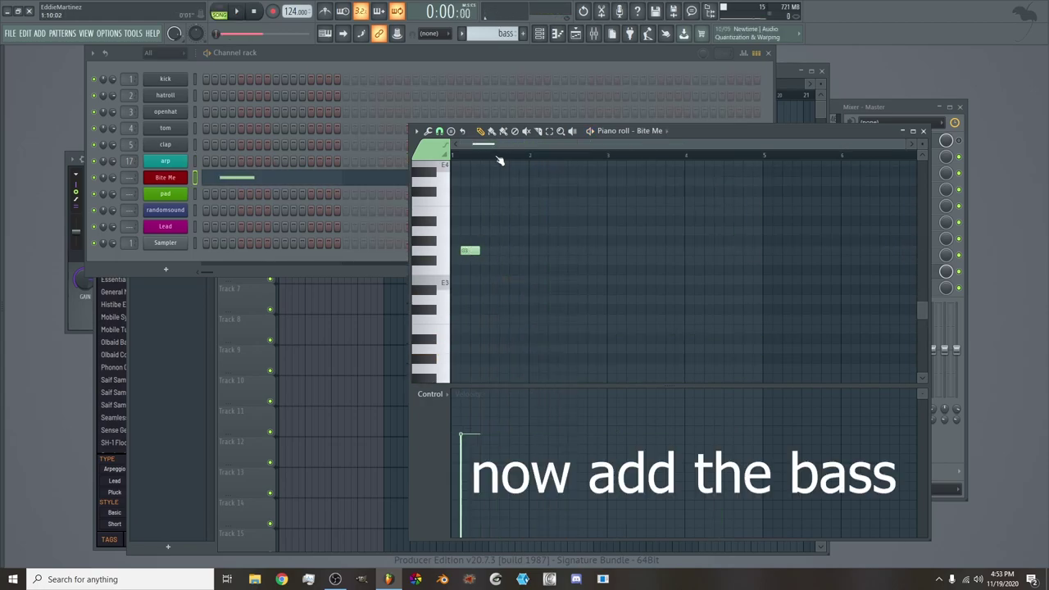
Shorten the first G3 bass note to one step and build a sparse four-bar pattern of G3 notes, checking it in playback
{"action": "scroll", "coordinate": [494, 142], "scroll_direction": "up", "scroll_amount": 5}
{"action": "key", "text": "space"}
{"action": "key", "text": "space"}
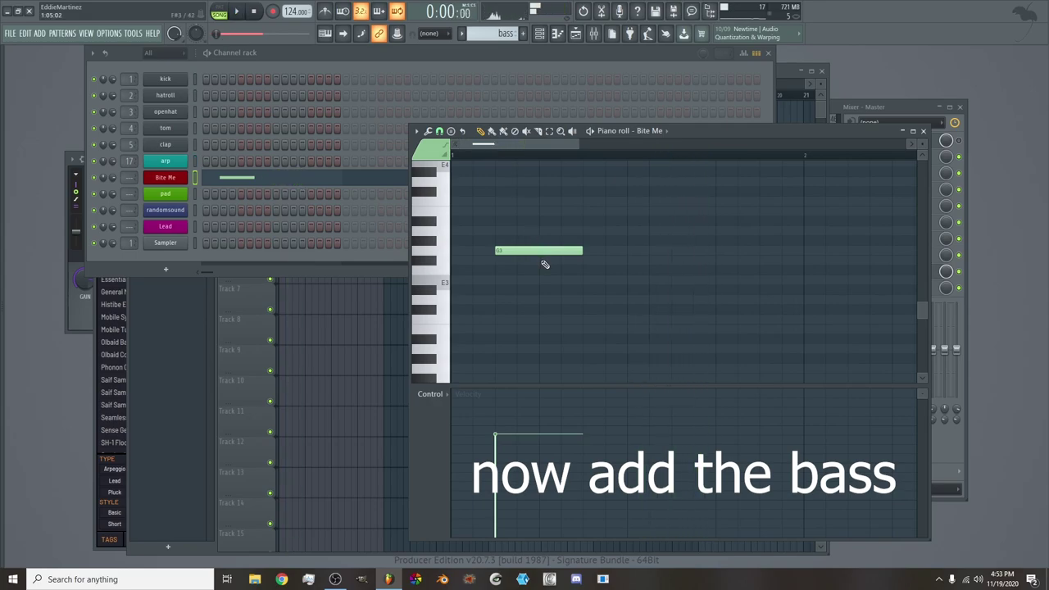
{"action": "left_click_drag", "start_coordinate": [554, 249], "coordinate": [536, 251]}
{"action": "key", "text": "space"}
{"action": "key", "text": "space"}
{"action": "key", "text": "space"}
{"action": "scroll", "coordinate": [515, 156], "scroll_direction": "down", "scroll_amount": 3}
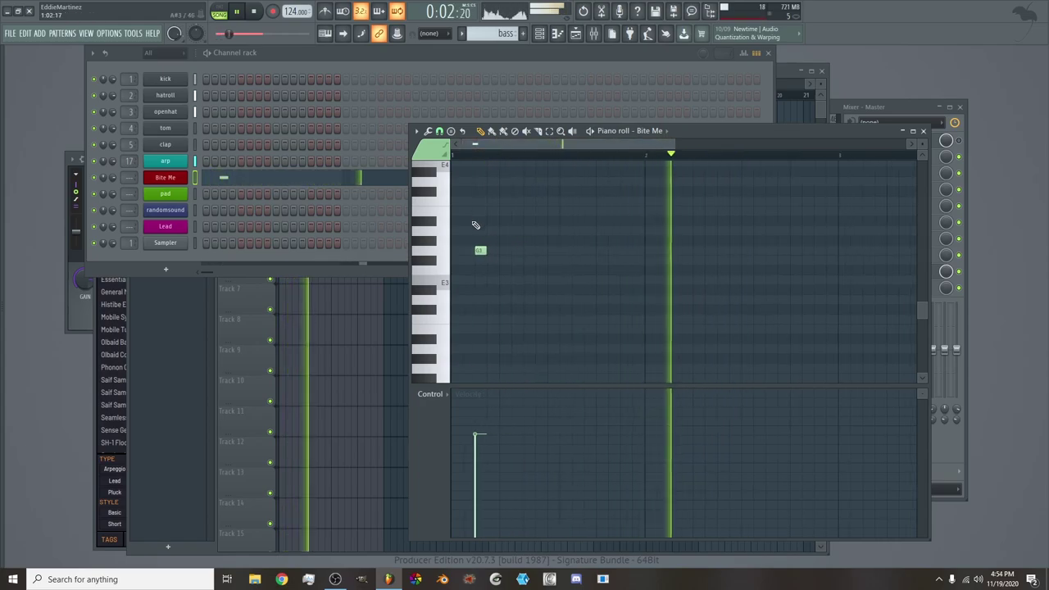
{"action": "key", "text": "space"}
{"action": "key", "text": "space"}
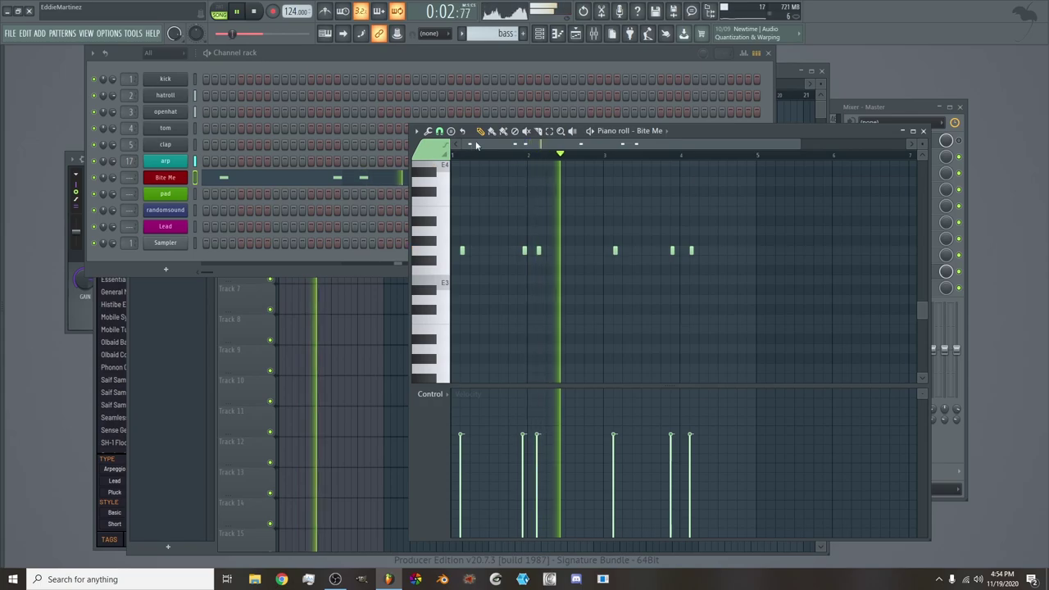
Bring up the mixer and rename the Bite Me channel as bass
{"action": "left_click", "coordinate": [593, 32]}
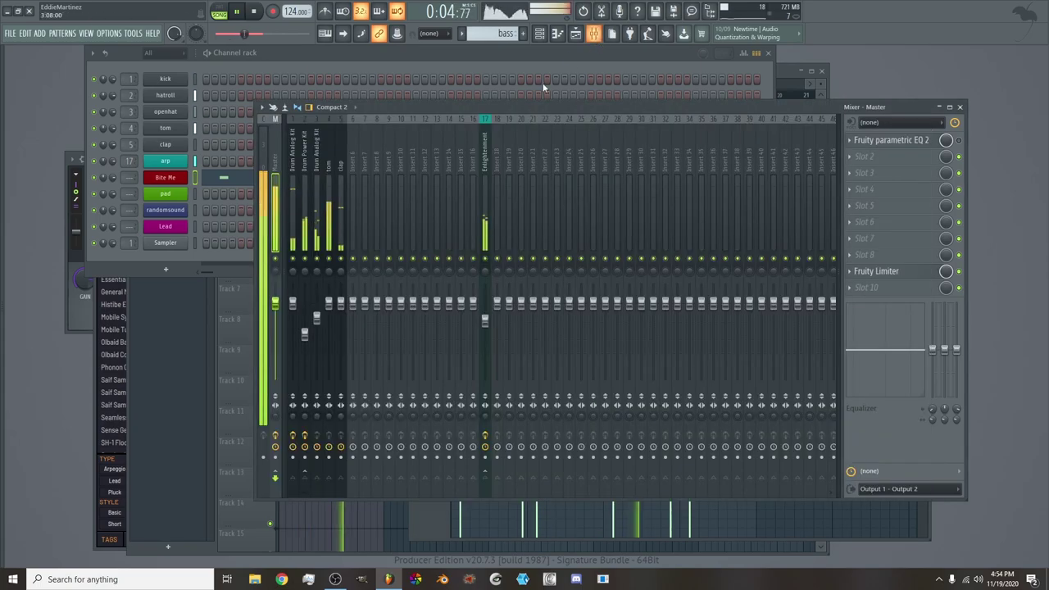
{"action": "right_click", "coordinate": [172, 177]}
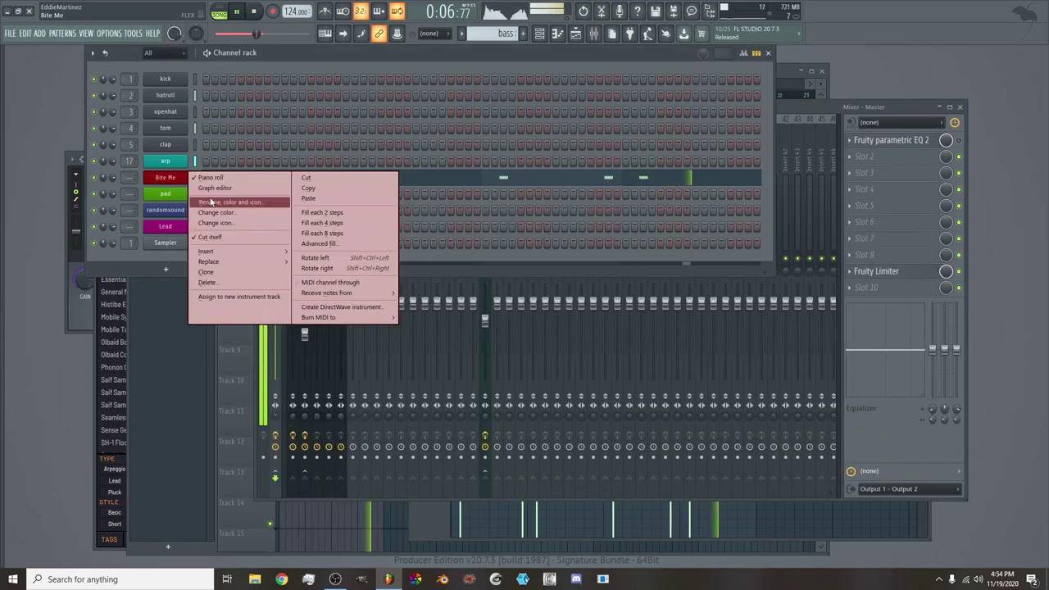
{"action": "left_click", "coordinate": [210, 201]}
{"action": "type", "text": "bass"}
{"action": "key", "text": "Return"}
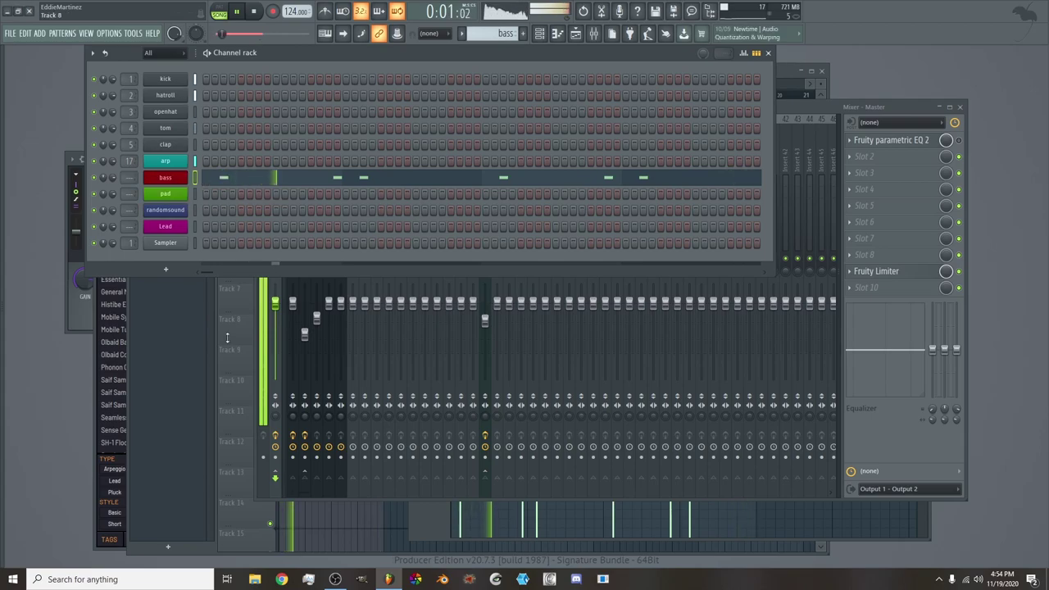
Route the bass channel to mixer insert 18 and lower that track's volume
{"action": "left_click", "coordinate": [259, 331]}
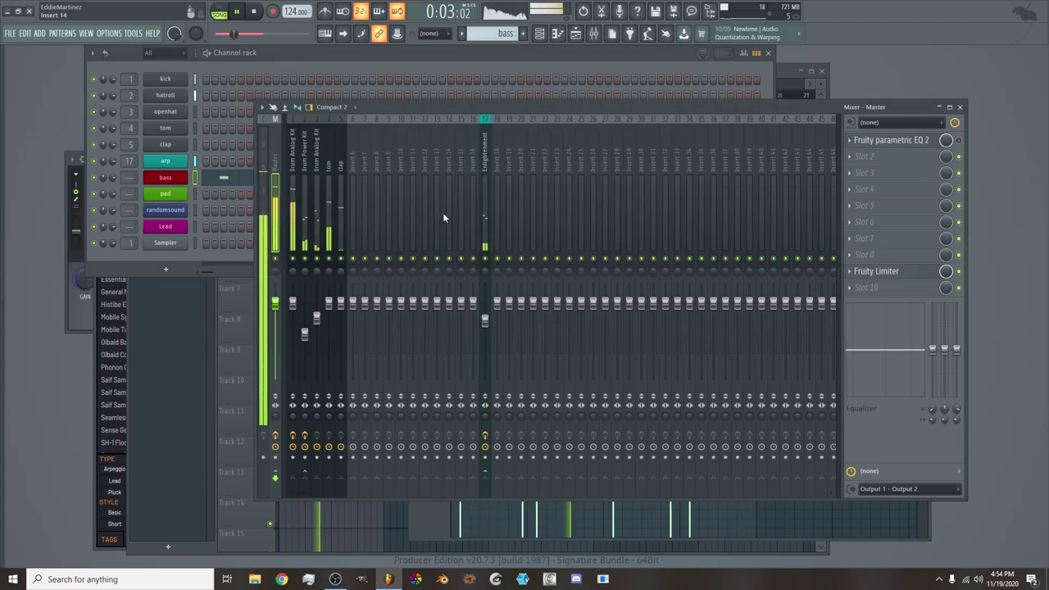
{"action": "right_click", "coordinate": [491, 221]}
{"action": "mouse_move", "coordinate": [583, 227]}
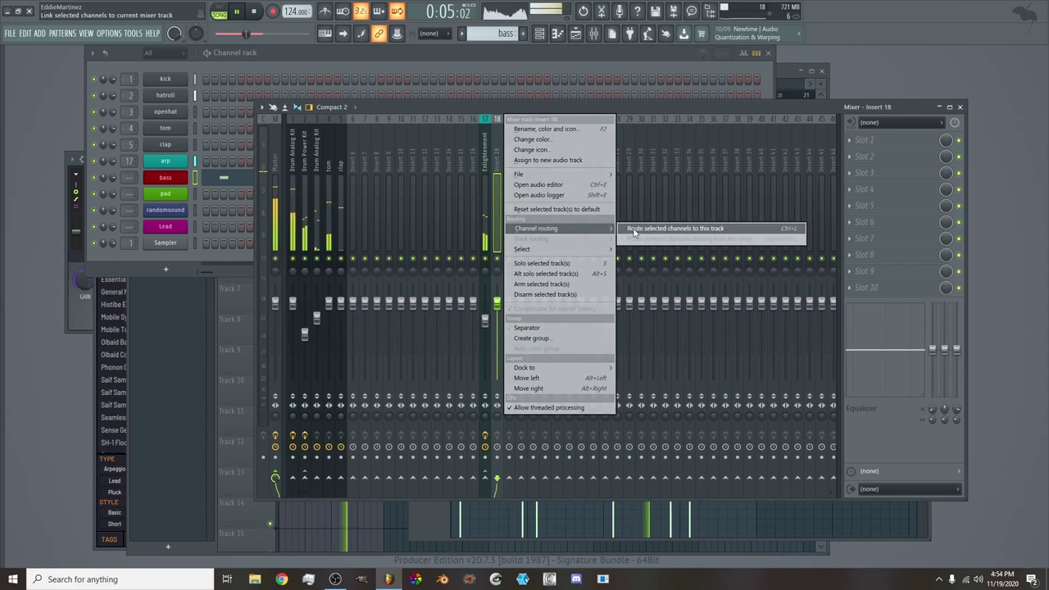
{"action": "left_click", "coordinate": [655, 228]}
{"action": "left_click_drag", "start_coordinate": [496, 319], "coordinate": [497, 338]}
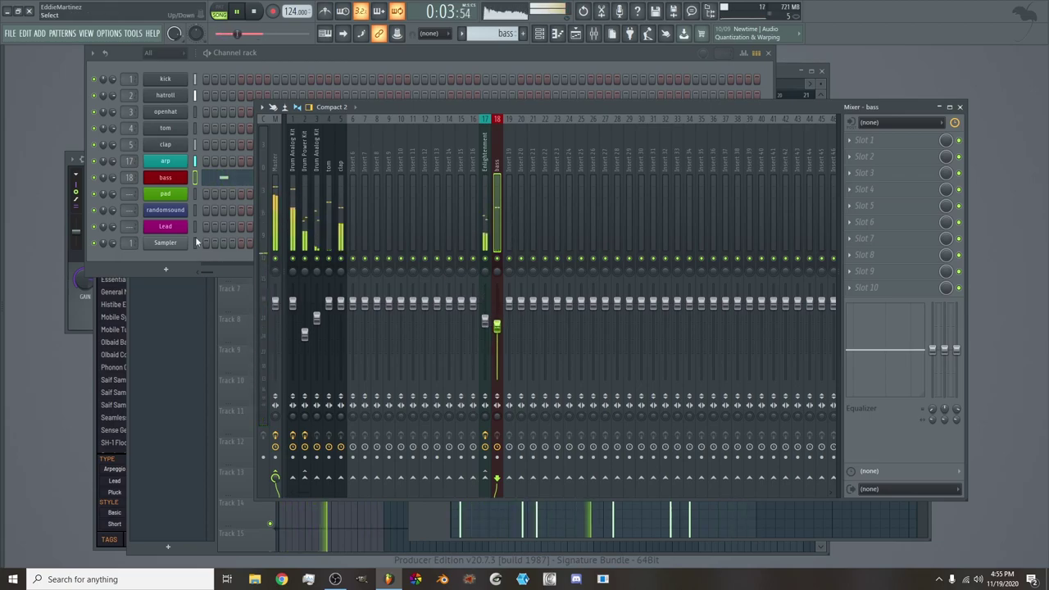
Duplicate the bass clip to bar 5 of playlist Track 3 and select all clips so the full eight bars loop
{"action": "left_click", "coordinate": [187, 199]}
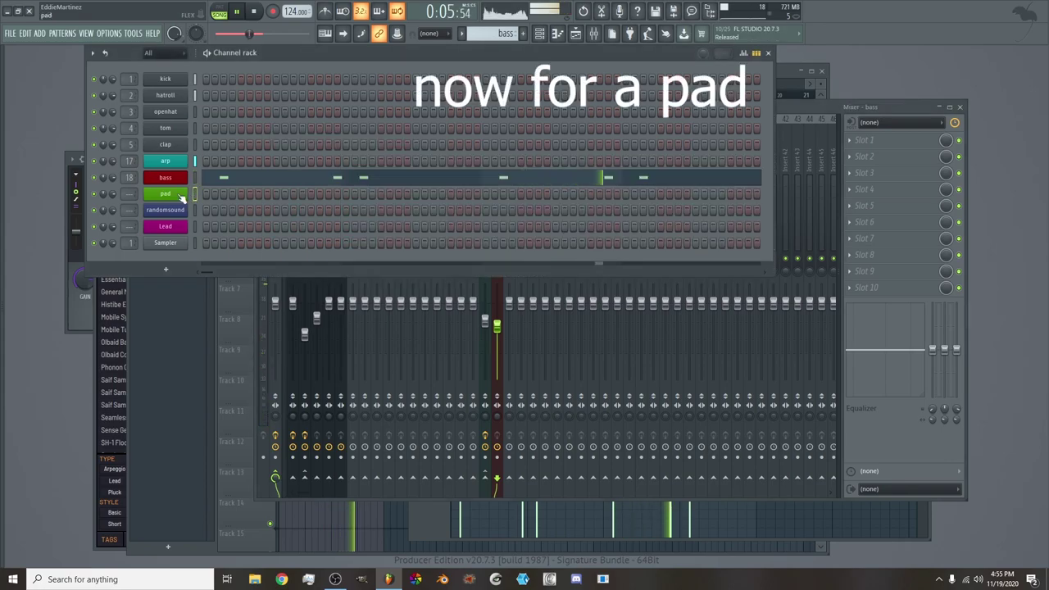
{"action": "key", "text": "F5"}
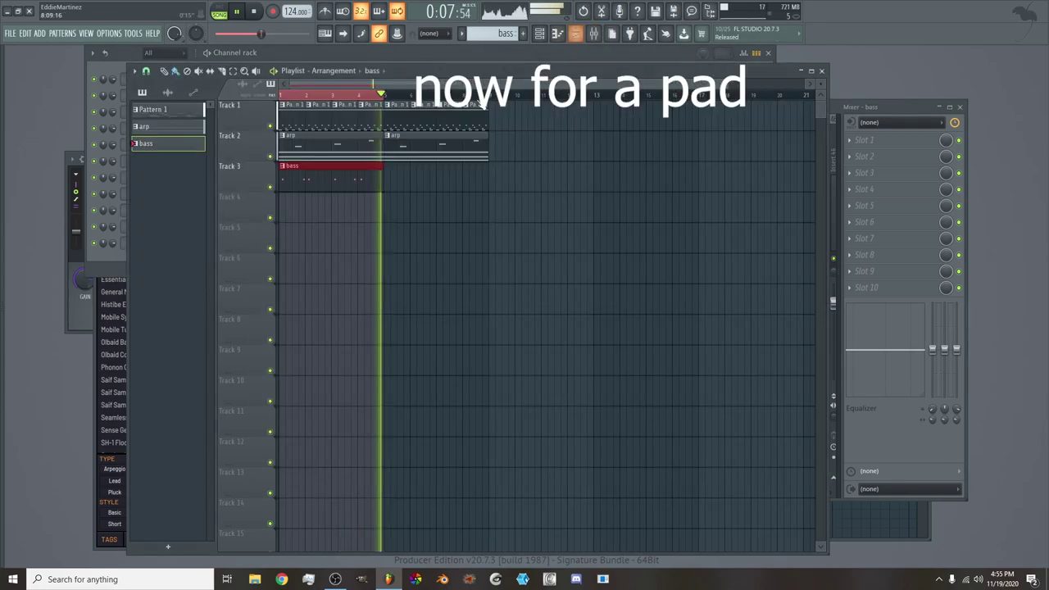
{"action": "key", "text": "ctrl+b"}
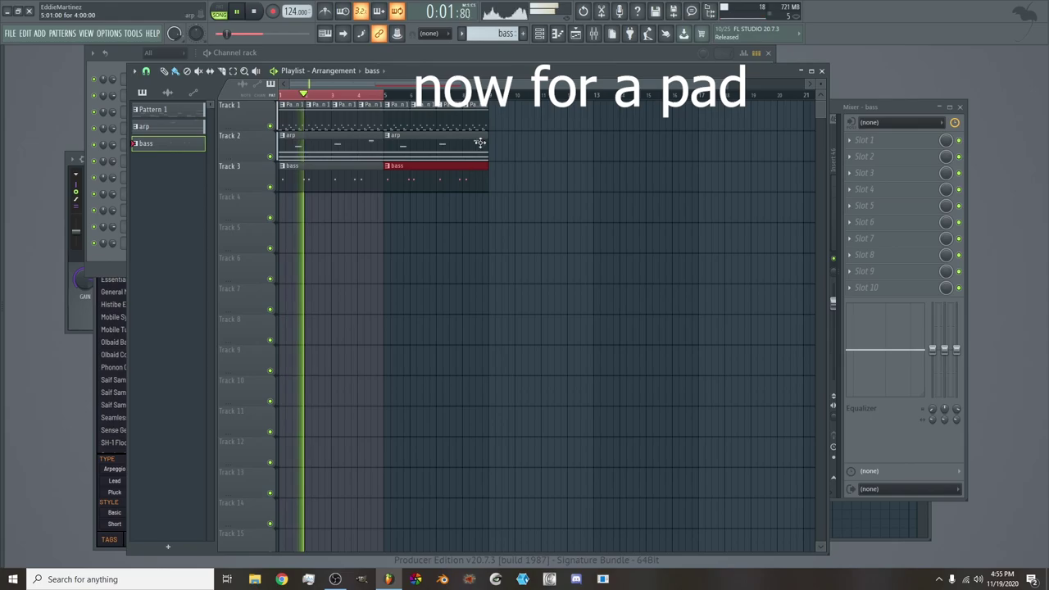
{"action": "key", "text": "ctrl+a"}
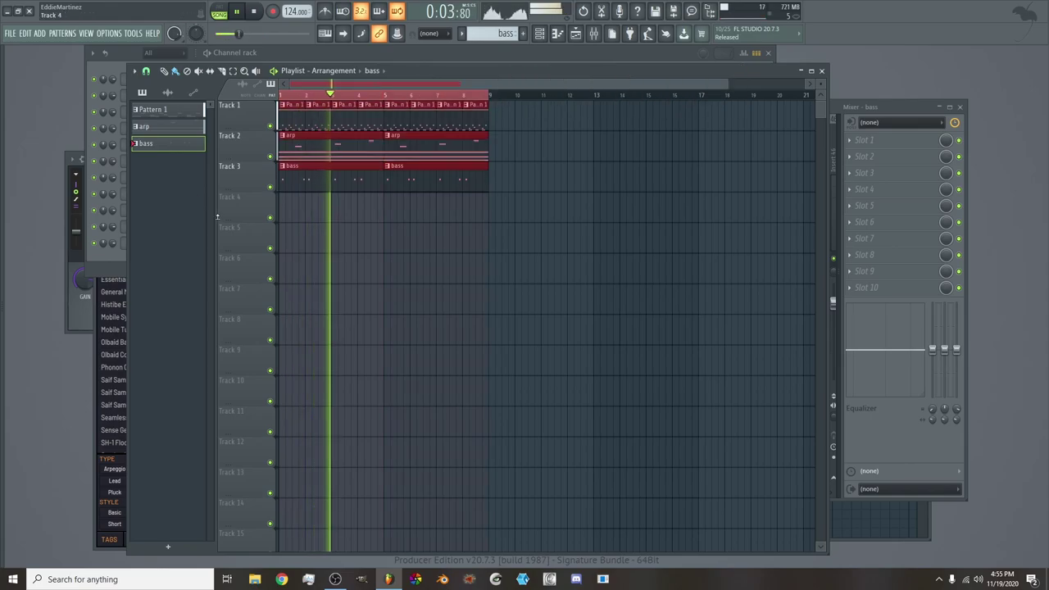
Open the pad channel's Flex and filter its Arksun Cityscape presets by the Pad type
{"action": "left_click", "coordinate": [119, 250]}
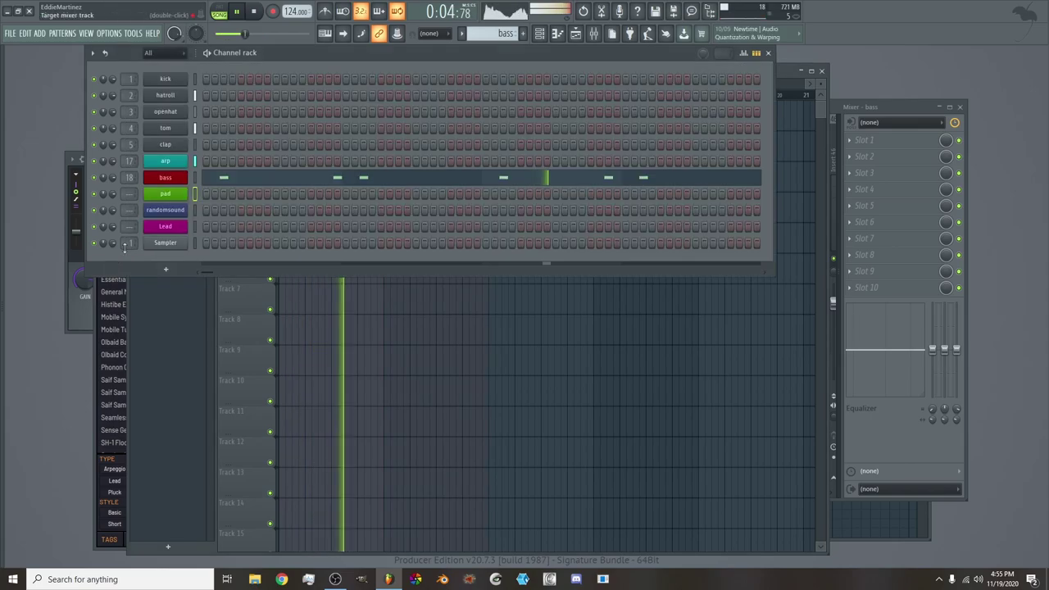
{"action": "left_click", "coordinate": [181, 197]}
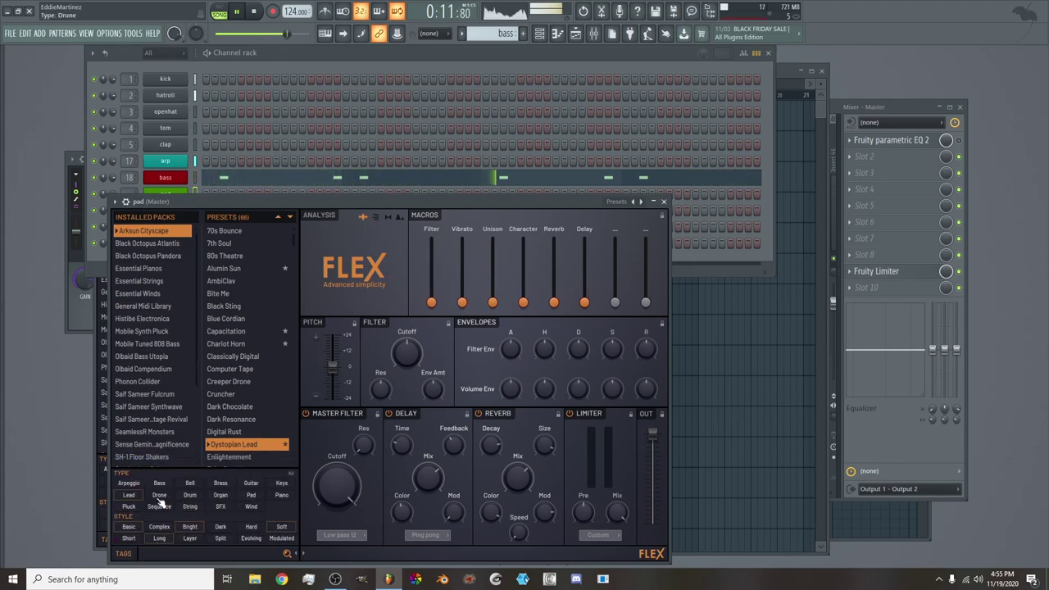
{"action": "left_click", "coordinate": [252, 495]}
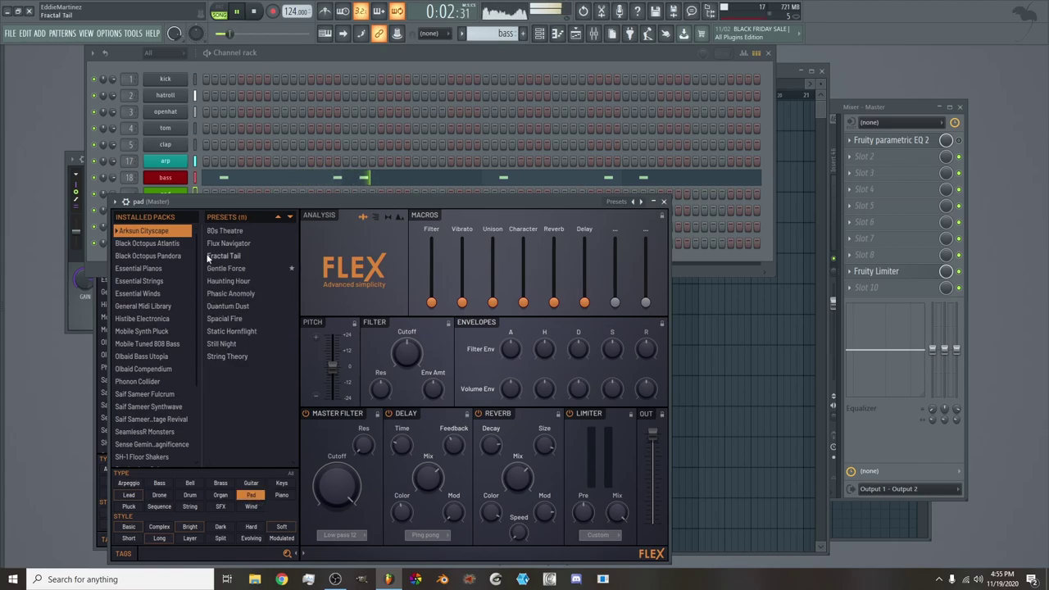
Audition the 80s Theatre, Fractal Tail and Gentle Force presets and keep Haunting Hour on the pad channel
{"action": "left_click", "coordinate": [231, 233]}
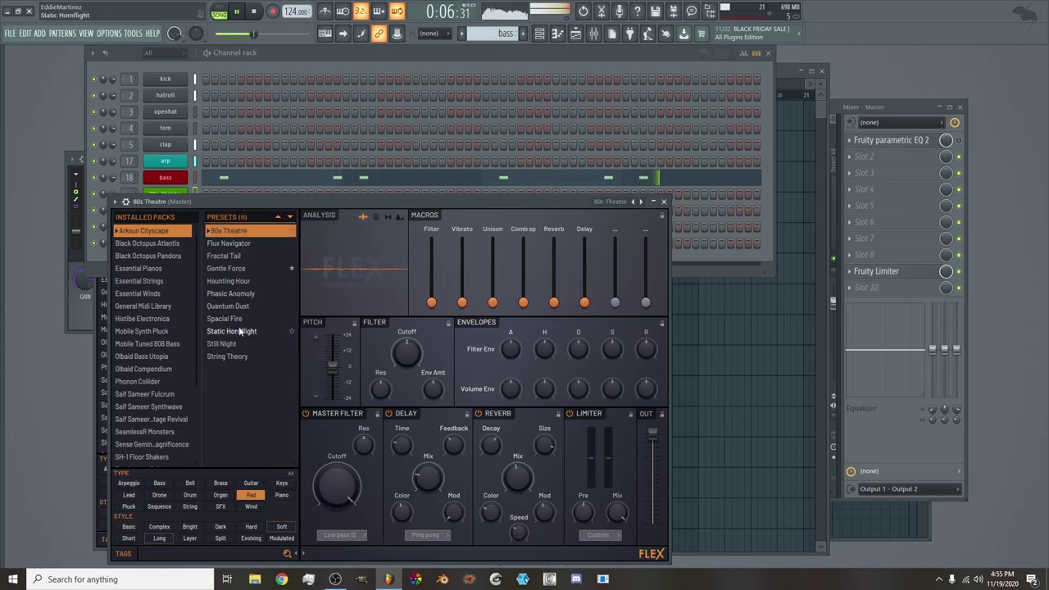
{"action": "left_click", "coordinate": [260, 245]}
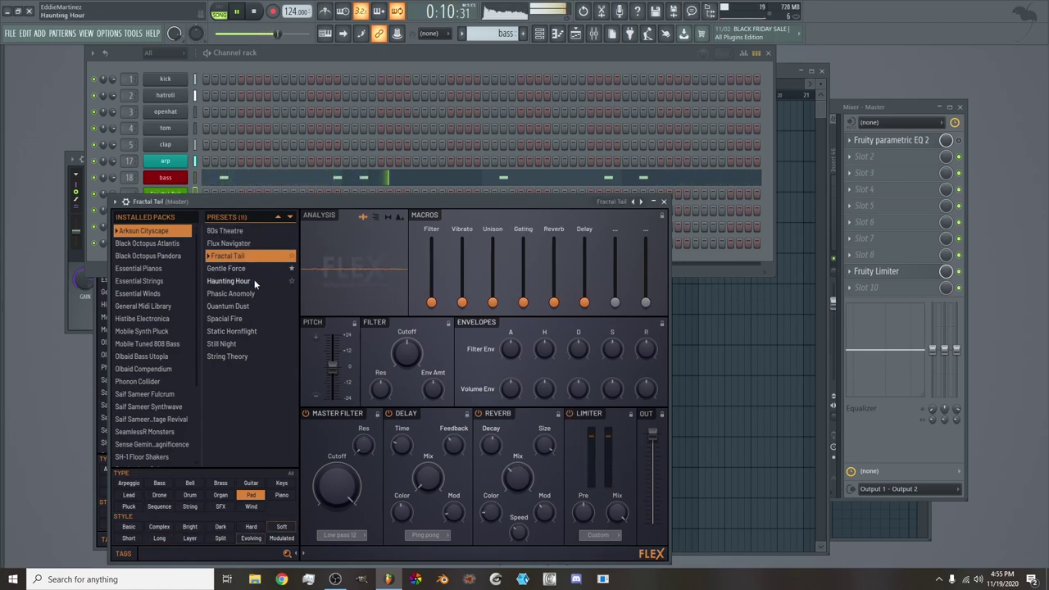
{"action": "left_click", "coordinate": [246, 269]}
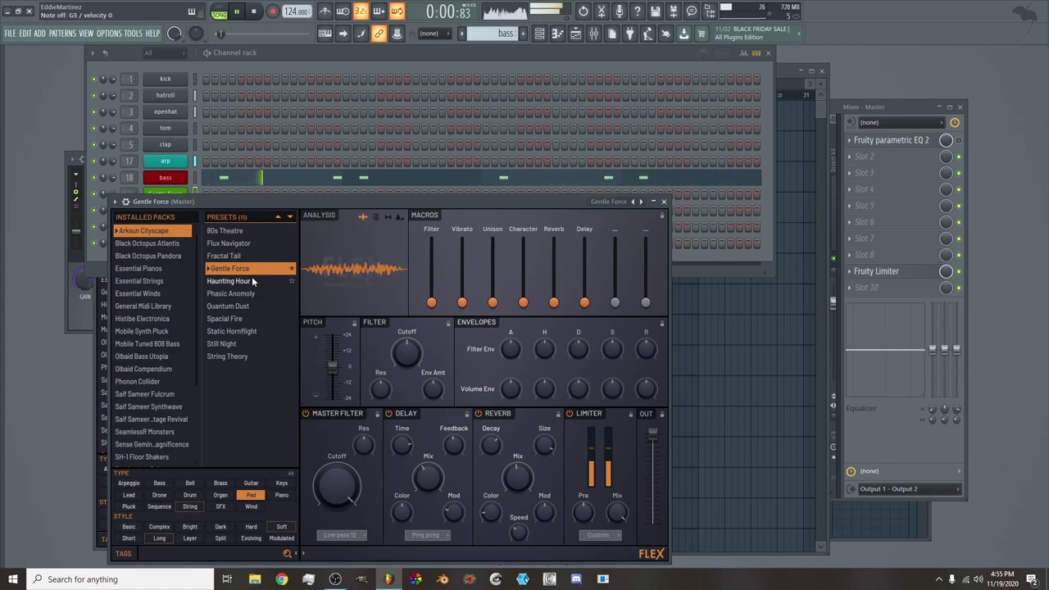
{"action": "left_click", "coordinate": [252, 280]}
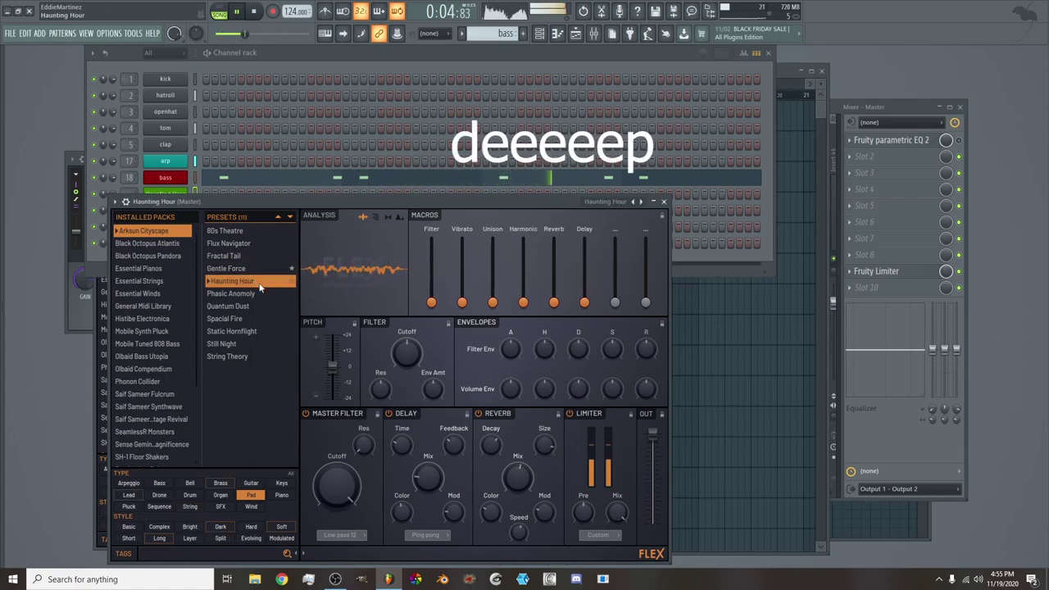
{"action": "left_click", "coordinate": [664, 202]}
Create a new empty pattern named pad for the Haunting Hour channel
{"action": "right_click", "coordinate": [174, 195]}
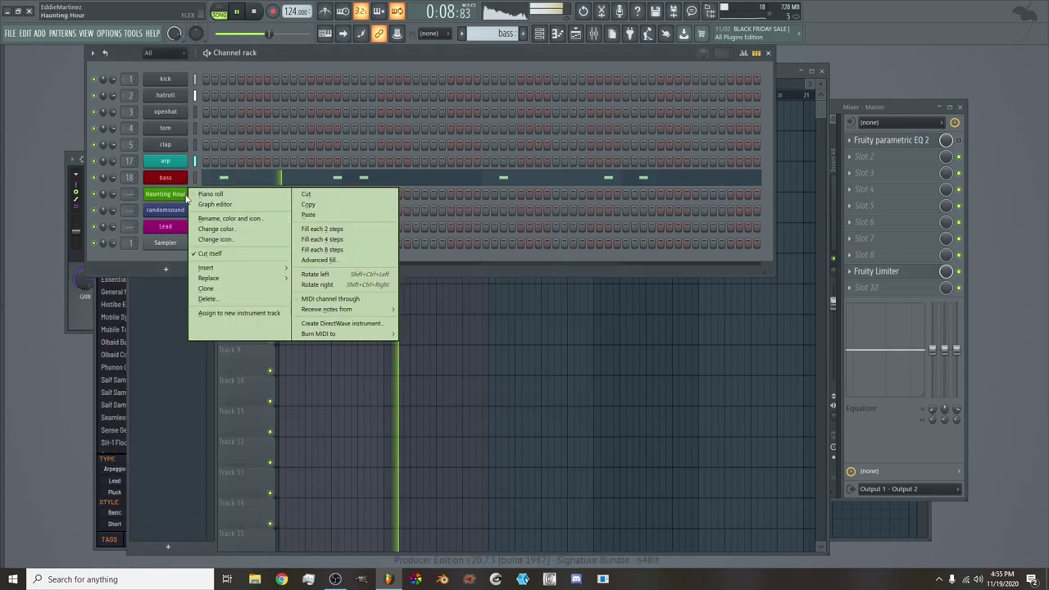
{"action": "left_click", "coordinate": [211, 192]}
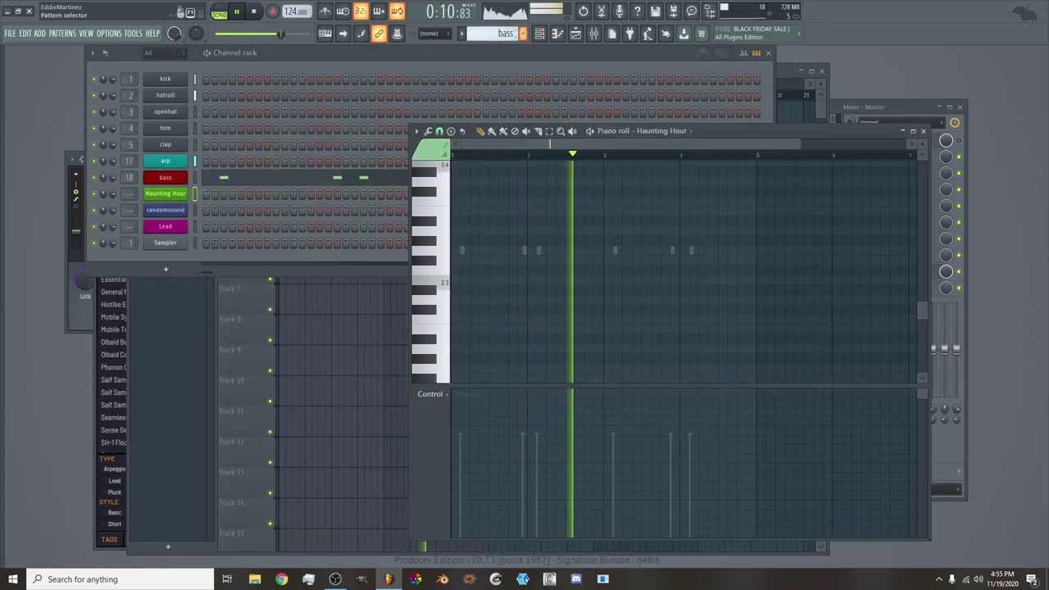
{"action": "left_click", "coordinate": [504, 34]}
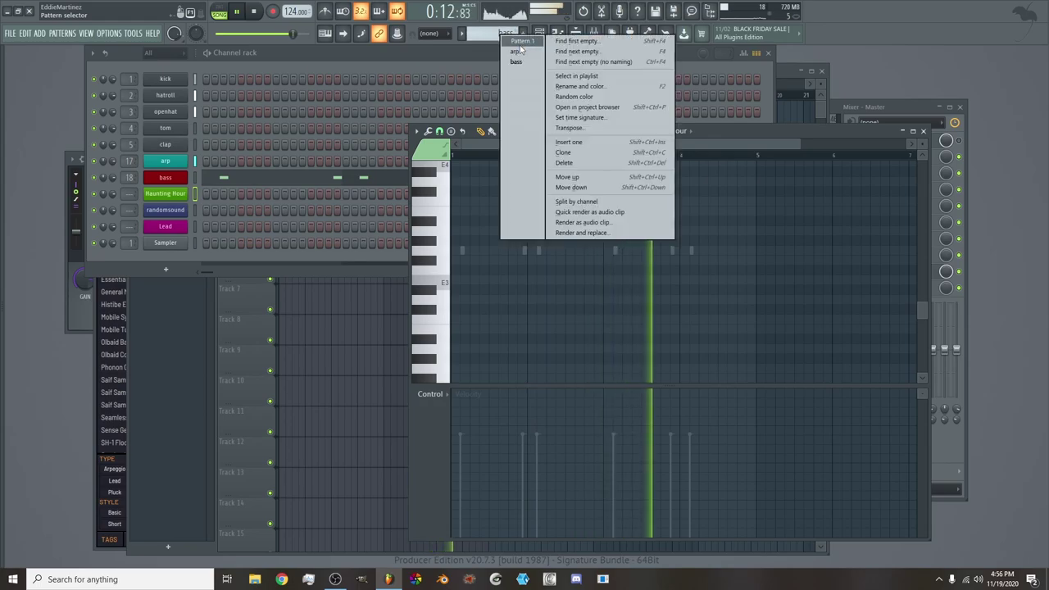
{"action": "left_click", "coordinate": [482, 50]}
{"action": "left_click", "coordinate": [526, 34]}
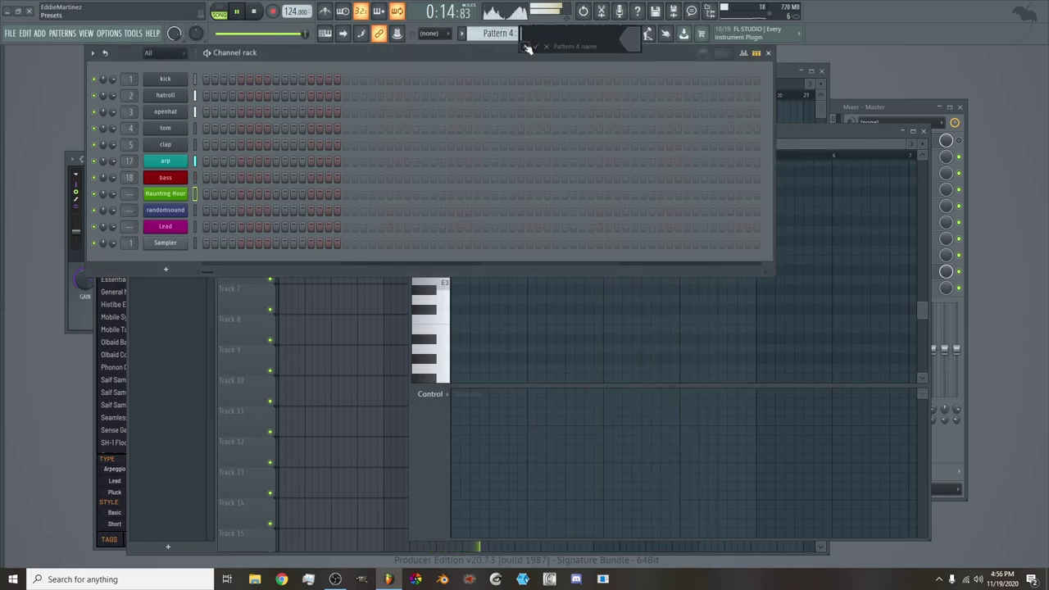
{"action": "type", "text": "pad"}
{"action": "key", "text": "Return"}
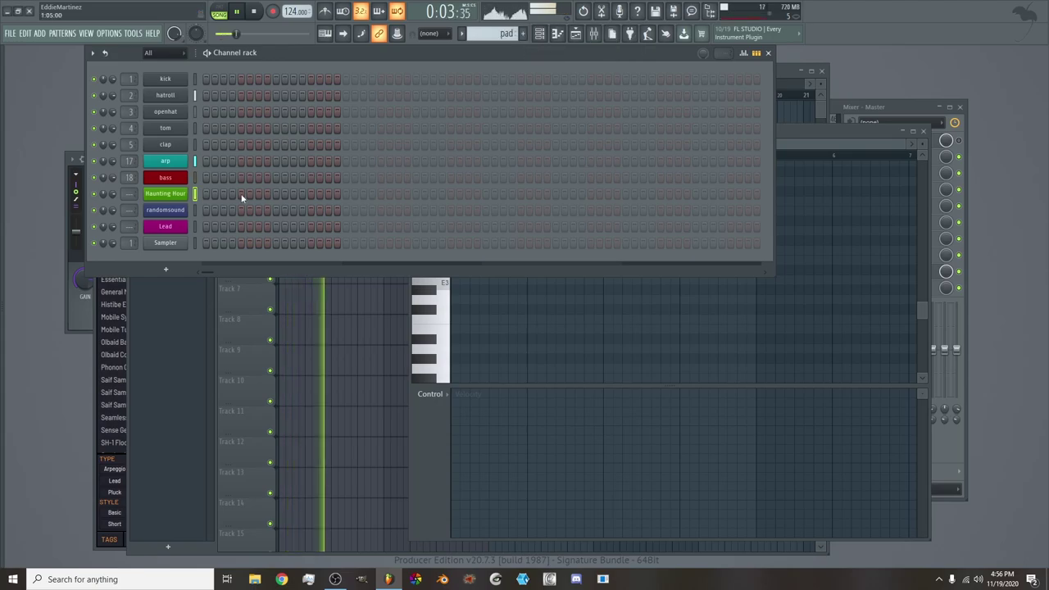
Draw a three-note chord about half a bar long at the pattern's start in the Haunting Hour channel's piano roll
{"action": "right_click", "coordinate": [181, 197]}
{"action": "left_click", "coordinate": [181, 198]}
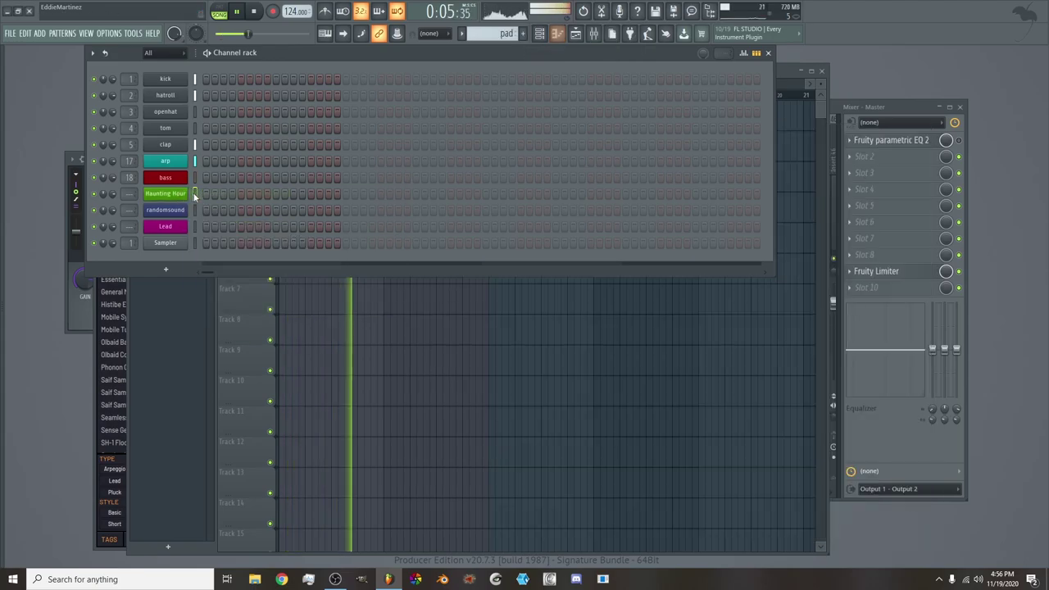
{"action": "right_click", "coordinate": [181, 197]}
{"action": "left_click", "coordinate": [211, 195]}
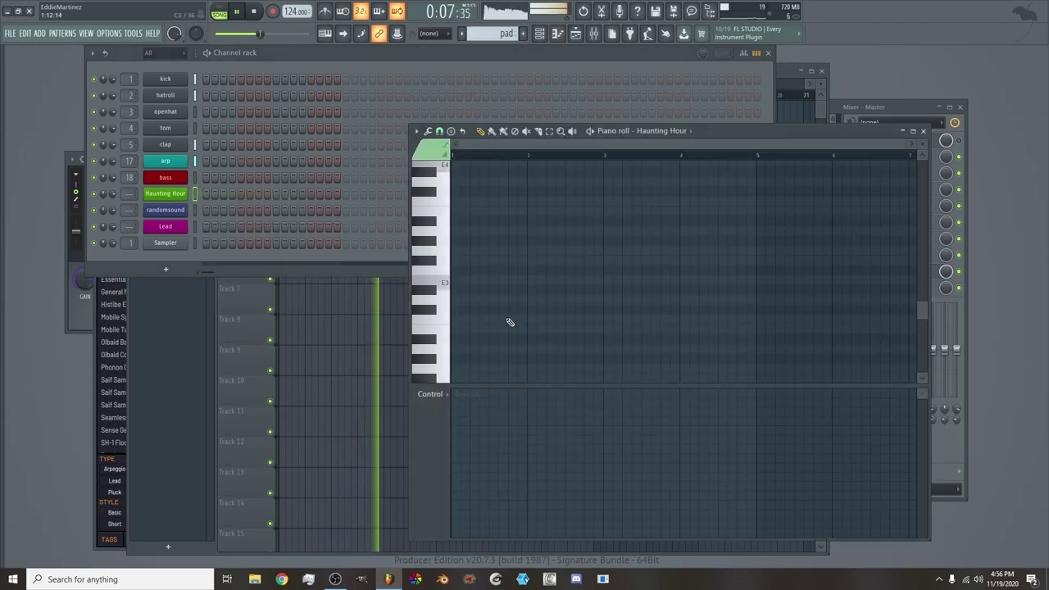
{"action": "scroll", "coordinate": [487, 235], "scroll_direction": "down", "scroll_amount": 4}
{"action": "scroll", "coordinate": [488, 235], "scroll_direction": "down", "scroll_amount": 6}
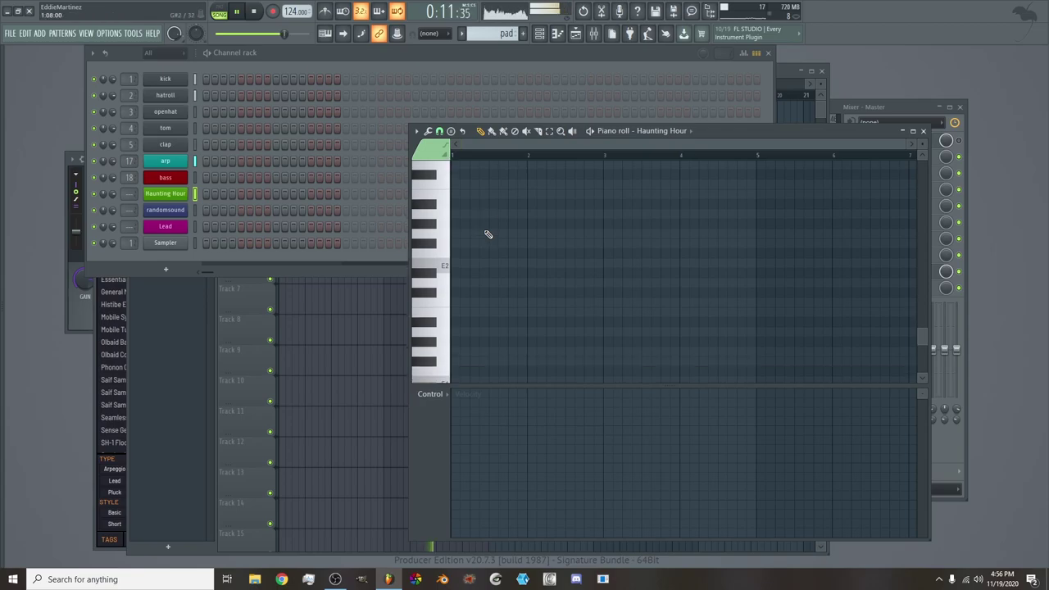
{"action": "scroll", "coordinate": [487, 233], "scroll_direction": "up", "scroll_amount": 15}
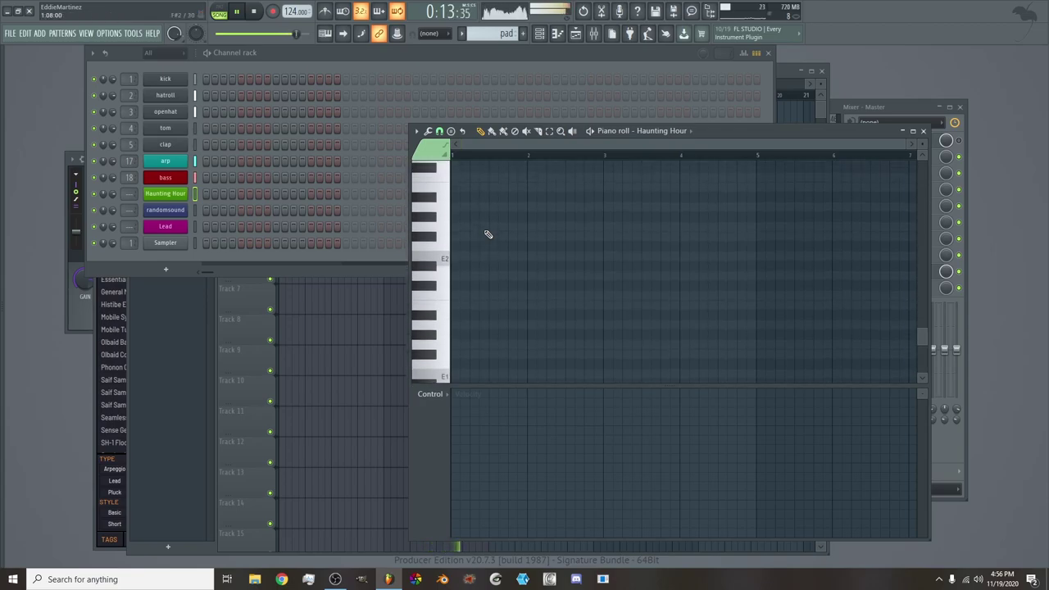
{"action": "mouse_move", "coordinate": [458, 339]}
{"action": "left_mouse_down"}
{"action": "mouse_move", "coordinate": [438, 339]}
{"action": "mouse_move", "coordinate": [457, 310]}
{"action": "mouse_move", "coordinate": [456, 262]}
{"action": "mouse_move", "coordinate": [465, 273]}
{"action": "mouse_move", "coordinate": [494, 270]}
{"action": "left_mouse_up"}
{"action": "left_click", "coordinate": [450, 271]}
Place the pad pattern on playlist Track 4 at bars 1 and 5
{"action": "left_click", "coordinate": [575, 32]}
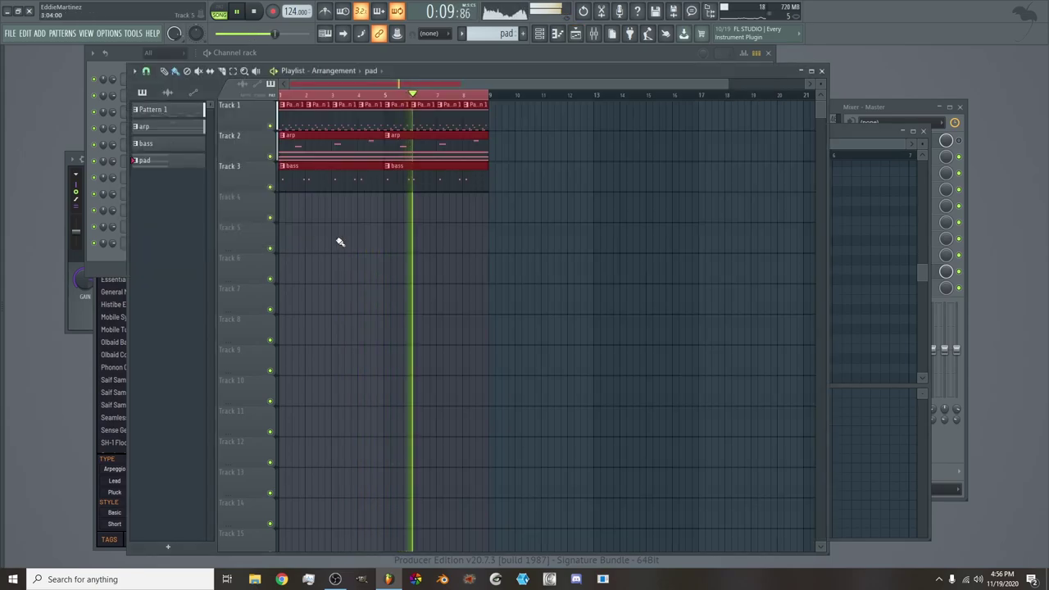
{"action": "left_click", "coordinate": [294, 204]}
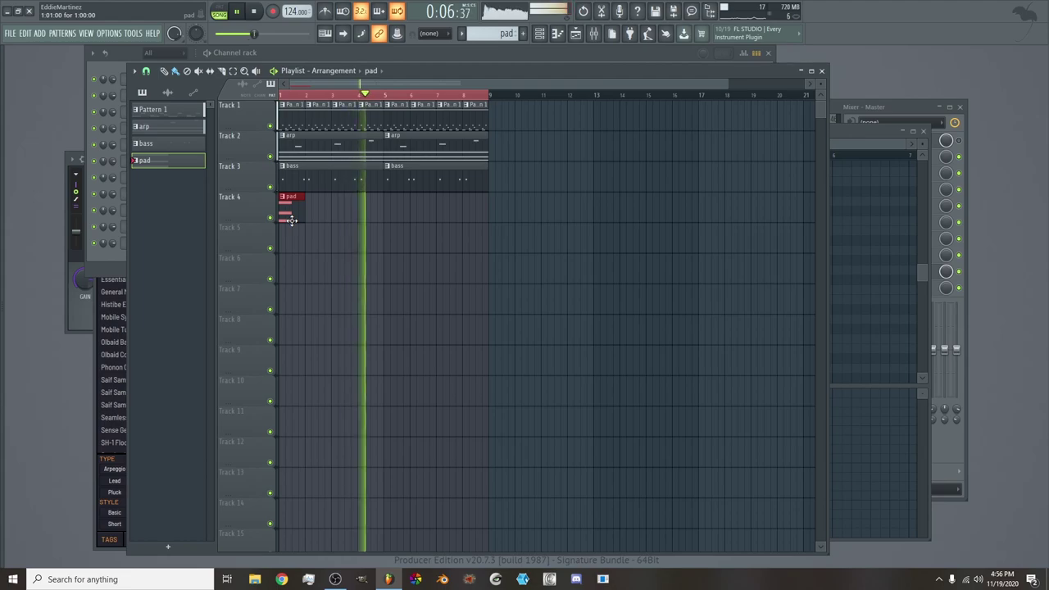
{"action": "left_click", "coordinate": [386, 213]}
Route the pad channel to mixer insert 19
{"action": "key", "text": "space"}
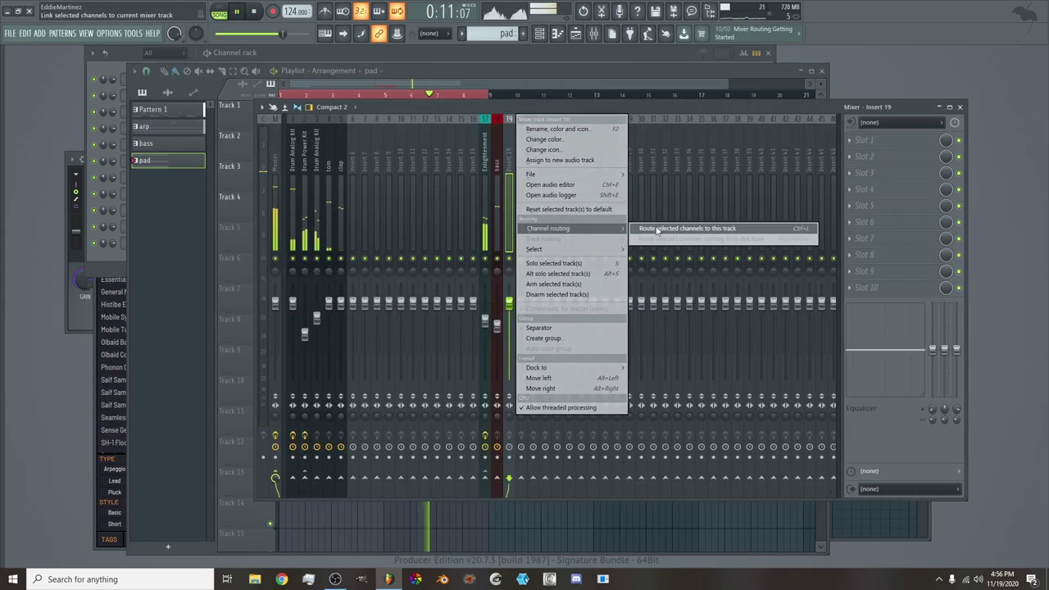
{"action": "left_click", "coordinate": [657, 231]}
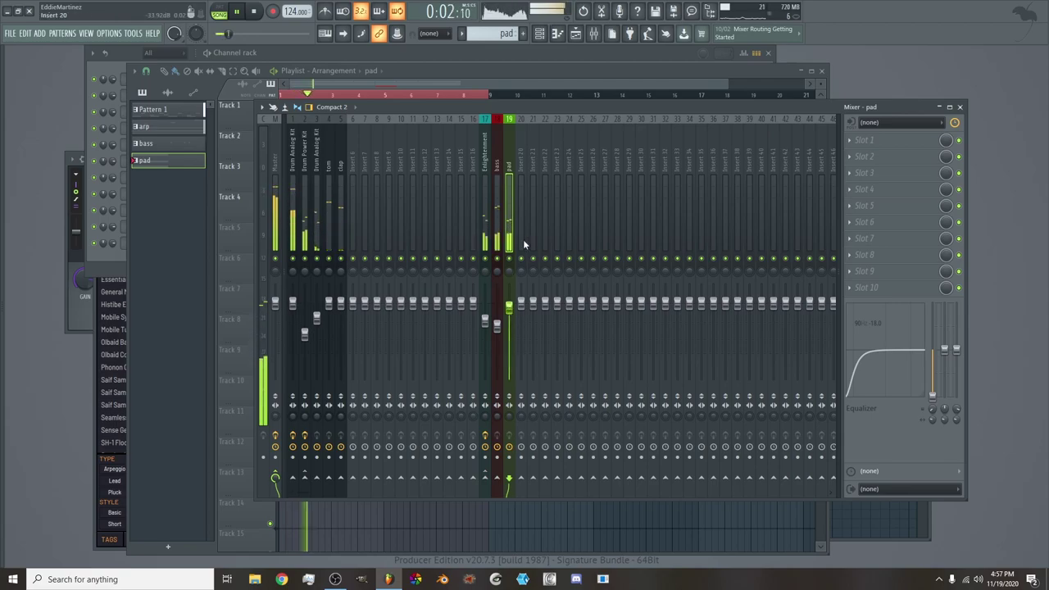
Sidechain the Drum Analog Kit on mixer insert 1 to the bass track
{"action": "left_click", "coordinate": [295, 227]}
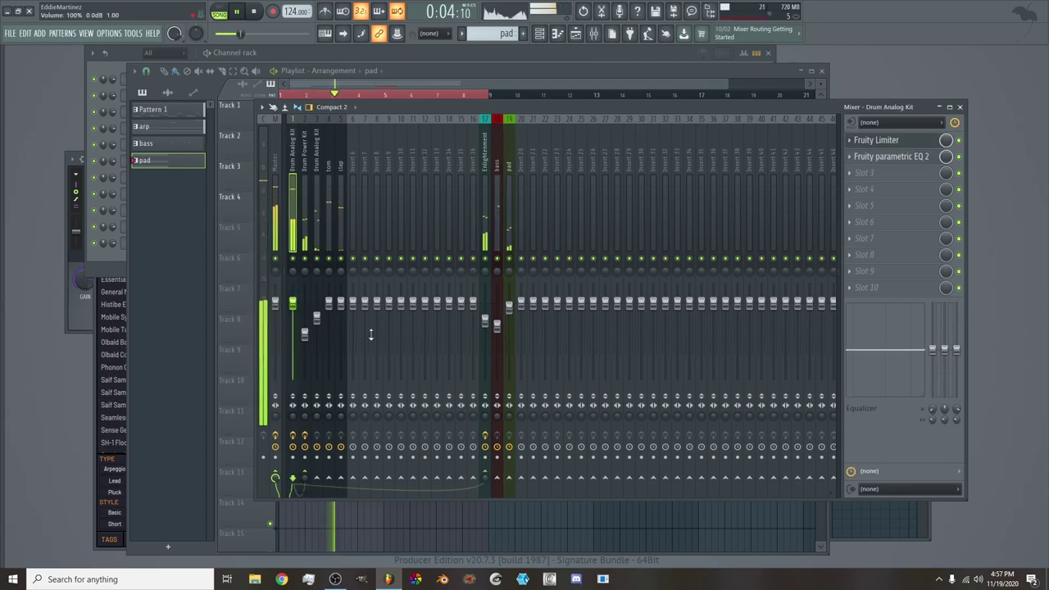
{"action": "right_click", "coordinate": [498, 478]}
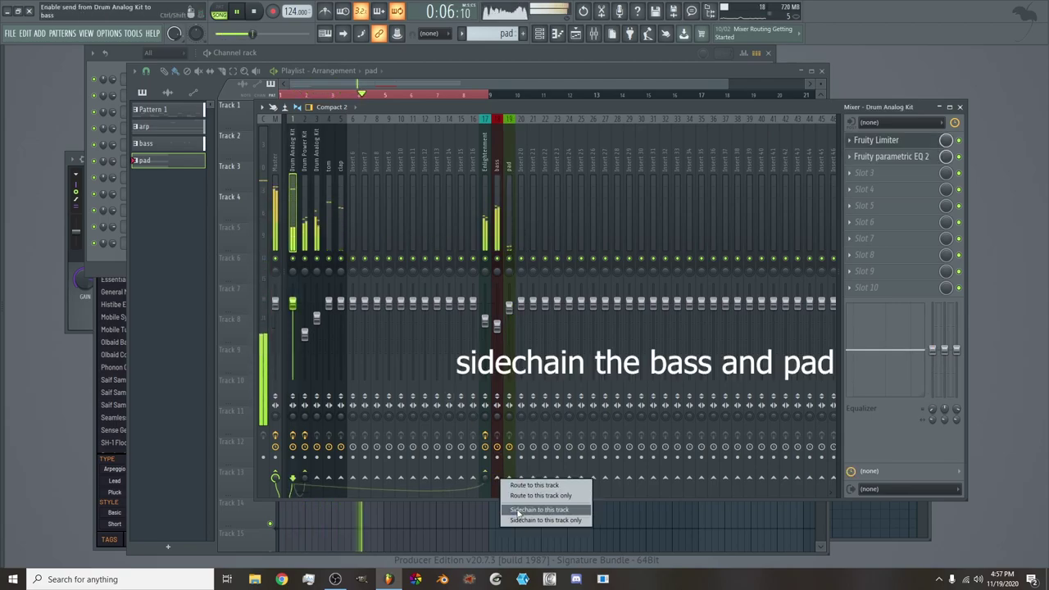
{"action": "left_click", "coordinate": [517, 512]}
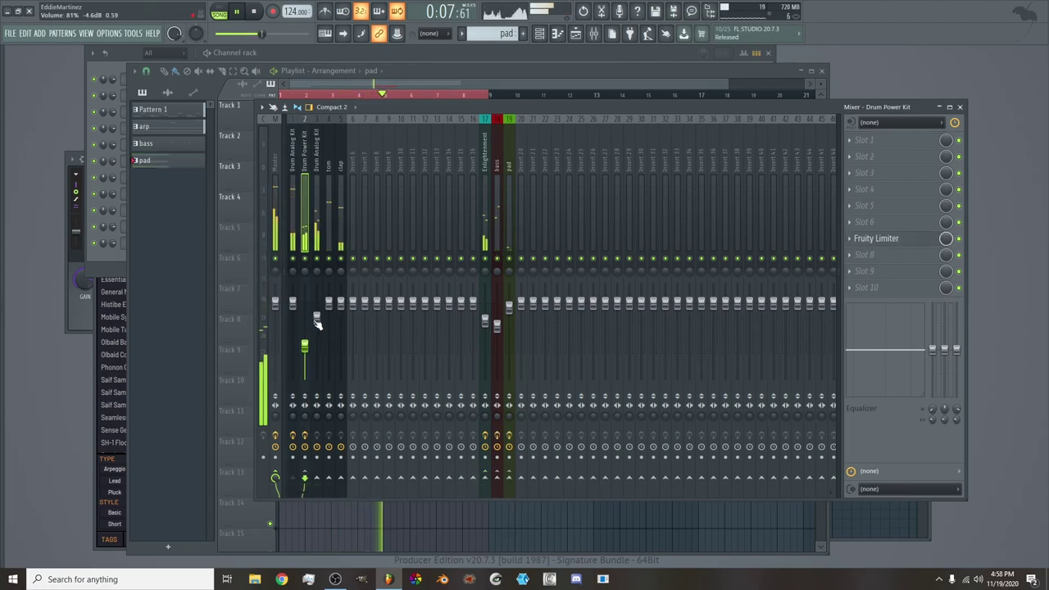
Slightly lower the volume of the Drum Analog Kit on mixer insert 3 and select the Master track
{"action": "left_click_drag", "start_coordinate": [316, 318], "coordinate": [317, 326]}
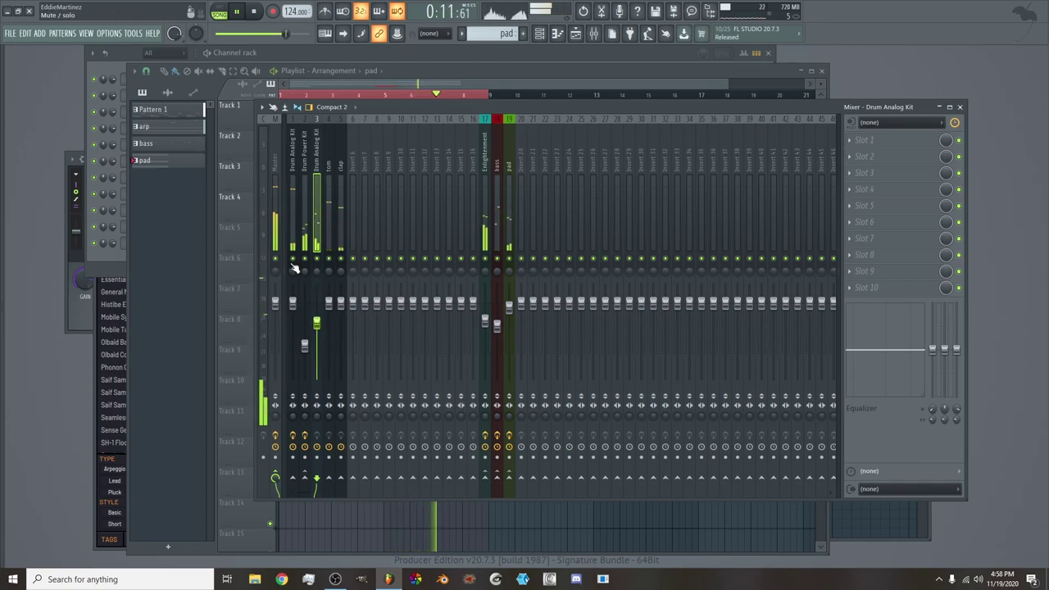
{"action": "left_click", "coordinate": [275, 238]}
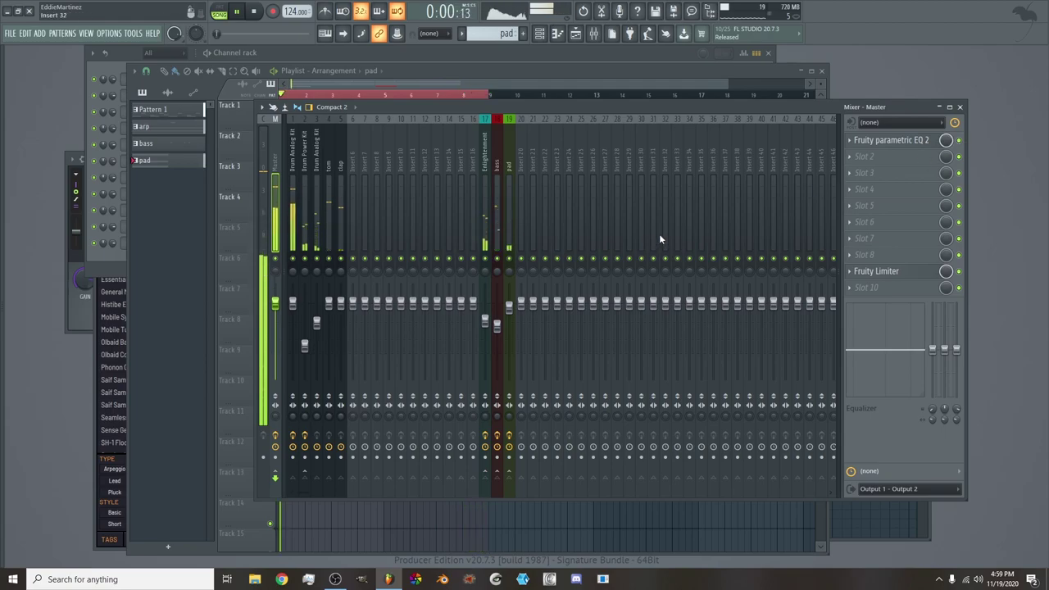
Open the randomsound channel's Flex and filter its Arksun Cityscape presets by the Drone type
{"action": "left_click", "coordinate": [115, 254]}
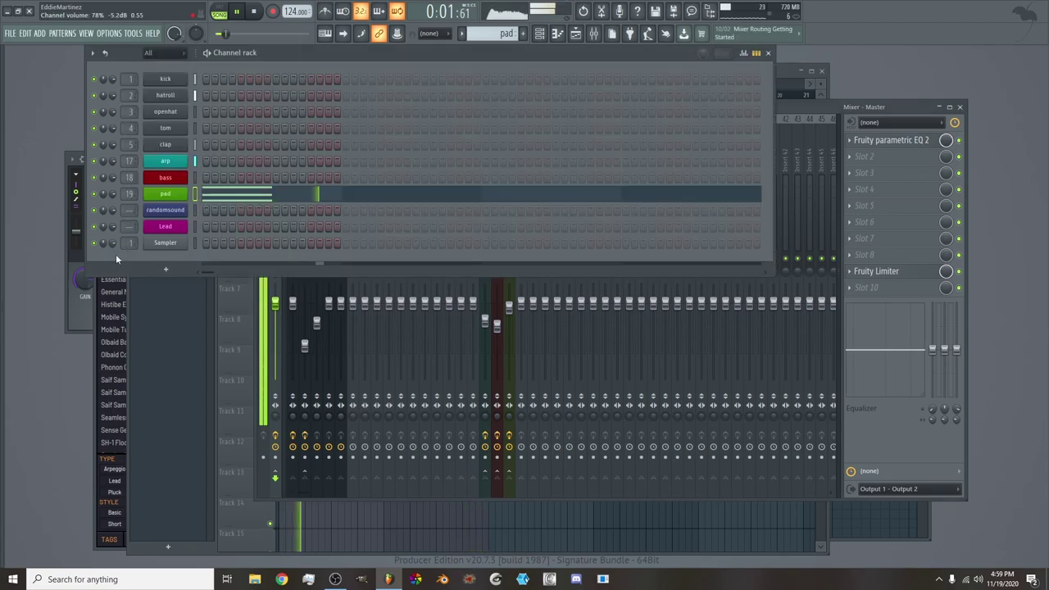
{"action": "left_click", "coordinate": [176, 210]}
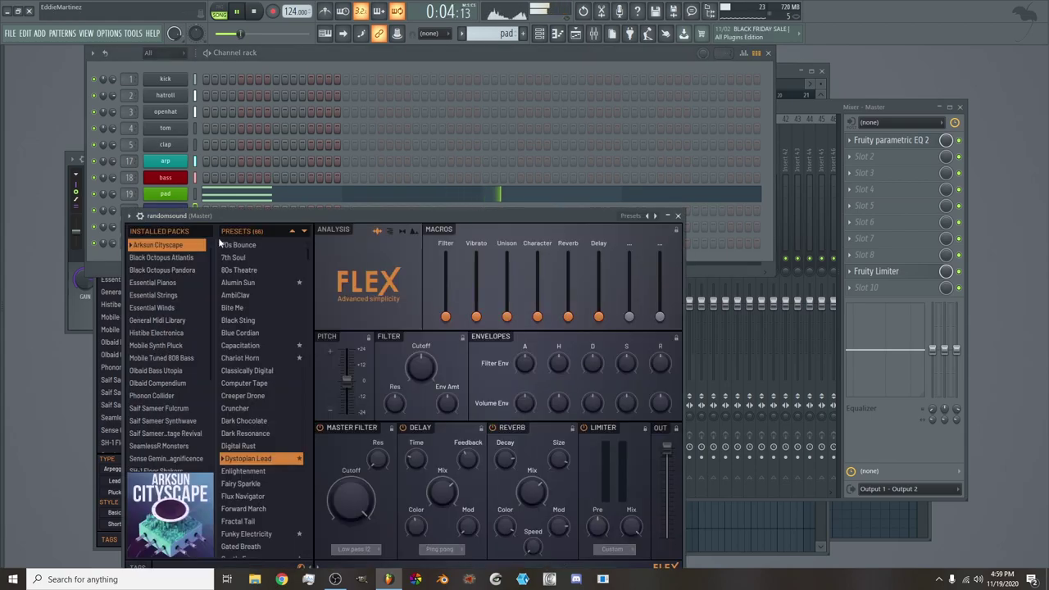
{"action": "left_click_drag", "start_coordinate": [307, 221], "coordinate": [371, 125]}
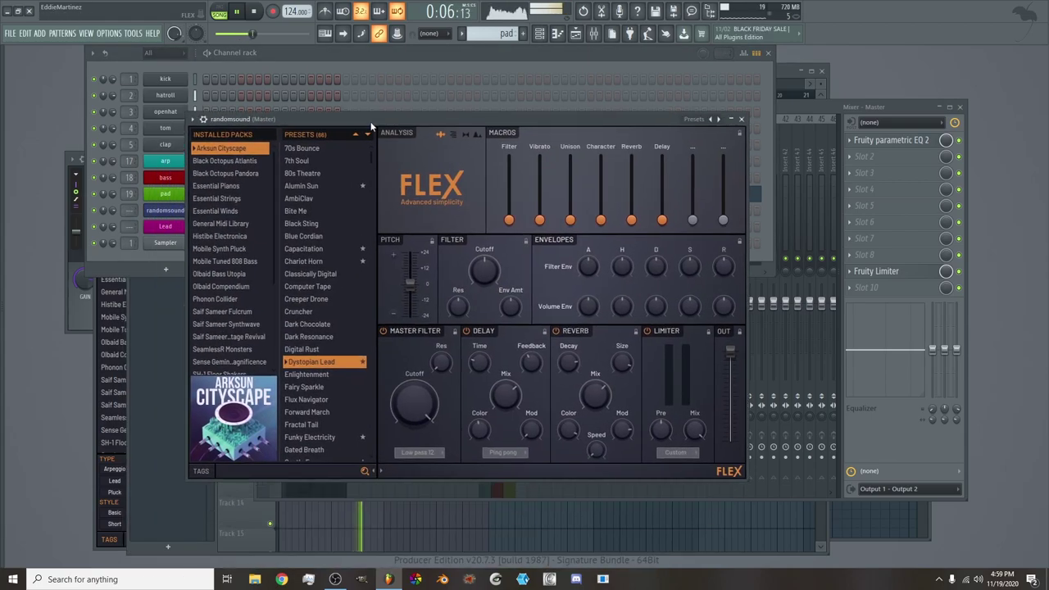
{"action": "left_click", "coordinate": [205, 471]}
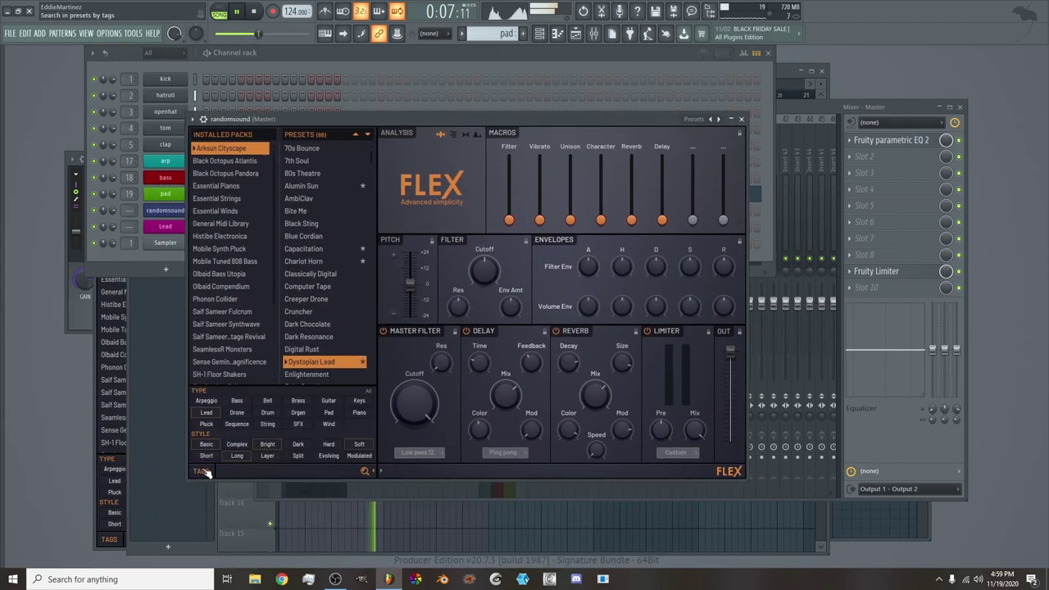
{"action": "left_click", "coordinate": [245, 415]}
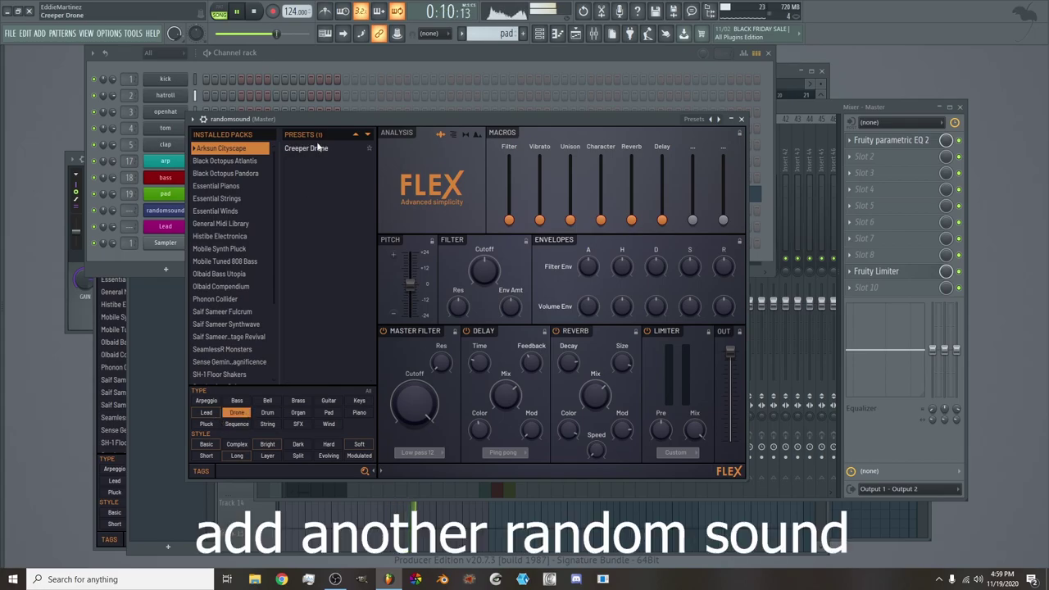
Audition Creeper Drone, load the Elderflower preset from Black Octopus Atlantis on the randomsound channel and return to the channel rack
{"action": "left_click", "coordinate": [314, 151]}
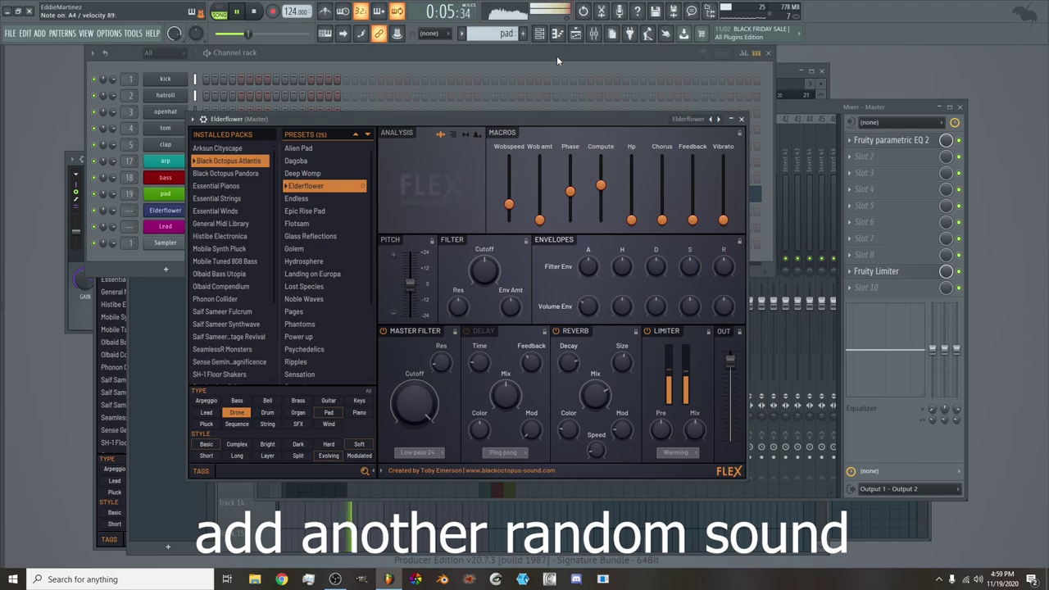
{"action": "left_click", "coordinate": [309, 62]}
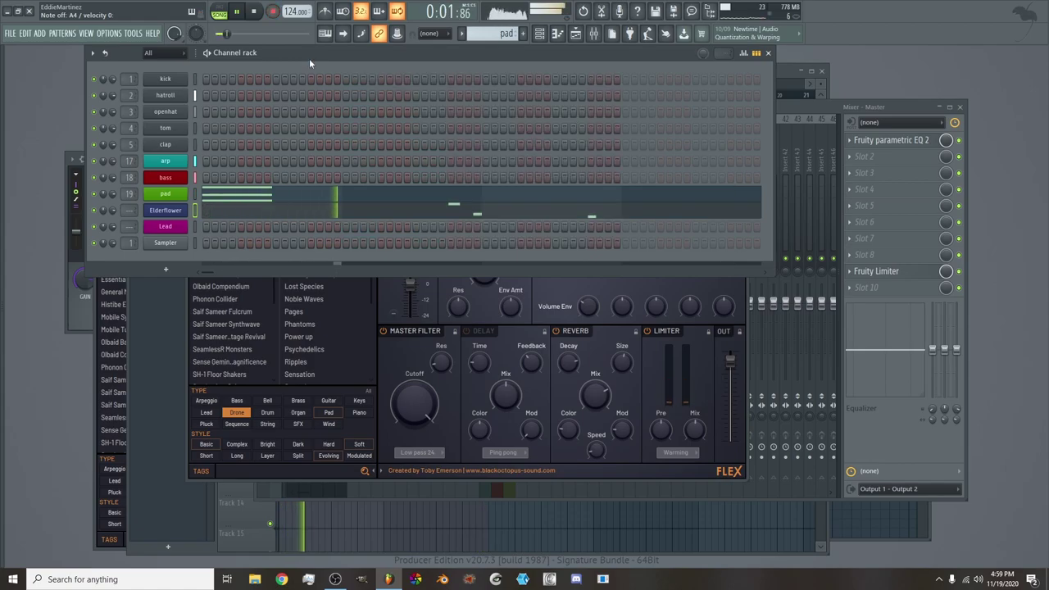
Set the piano roll snap to (none) for the Elderflower notes and lower the velocity of the first and last notes
{"action": "left_click", "coordinate": [503, 212]}
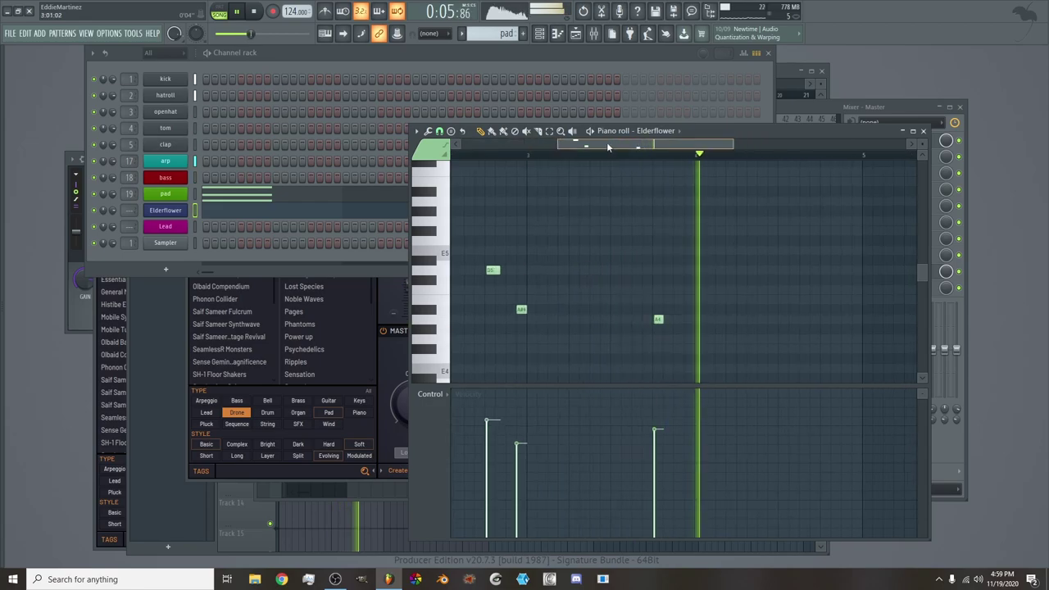
{"action": "left_click", "coordinate": [439, 131]}
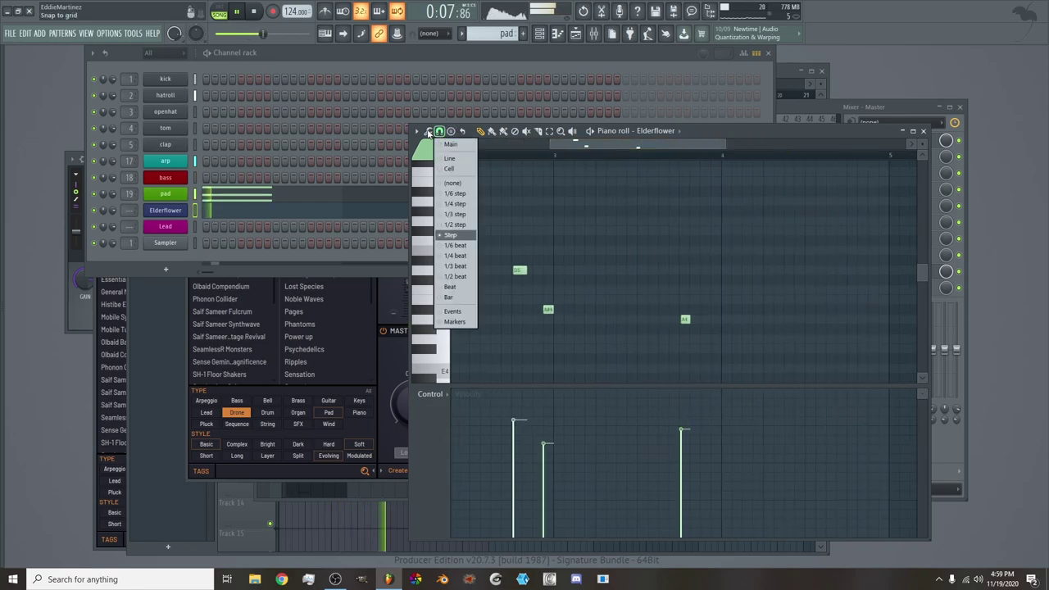
{"action": "left_click", "coordinate": [426, 131]}
{"action": "left_click", "coordinate": [460, 185]}
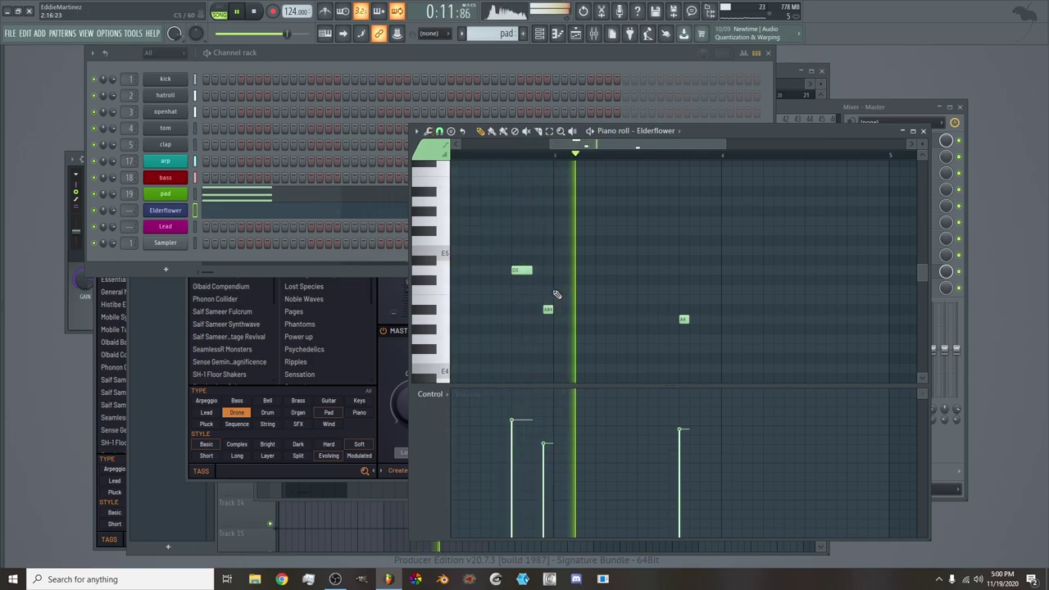
{"action": "left_click", "coordinate": [514, 455]}
{"action": "left_click", "coordinate": [680, 453]}
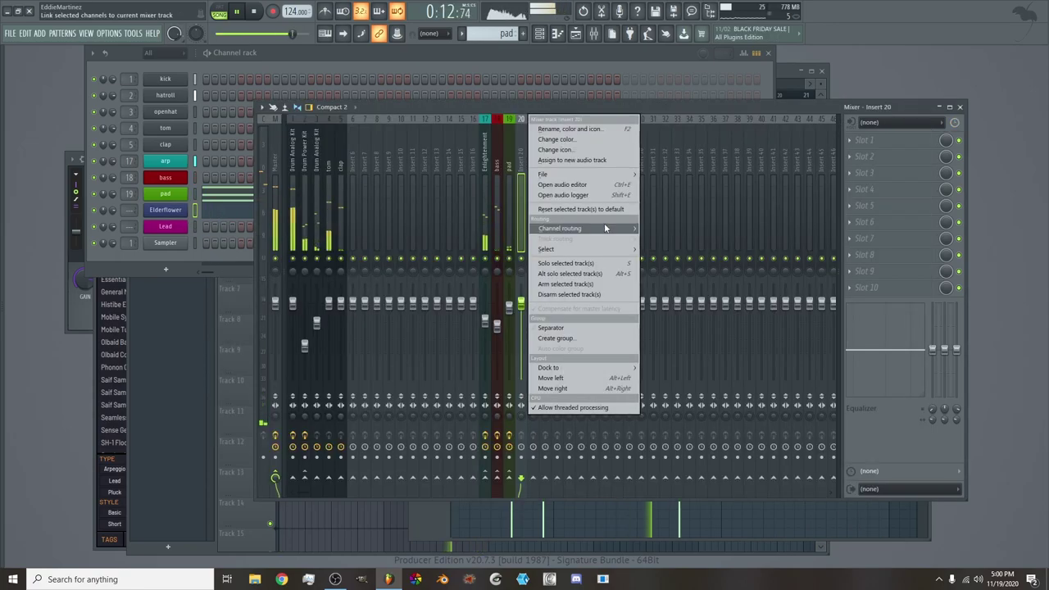
Route the Elderflower channel to mixer insert 20 and cut that track's low shelf to -18 dB in its equalizer
{"action": "mouse_move", "coordinate": [605, 228]}
{"action": "left_click", "coordinate": [704, 228]}
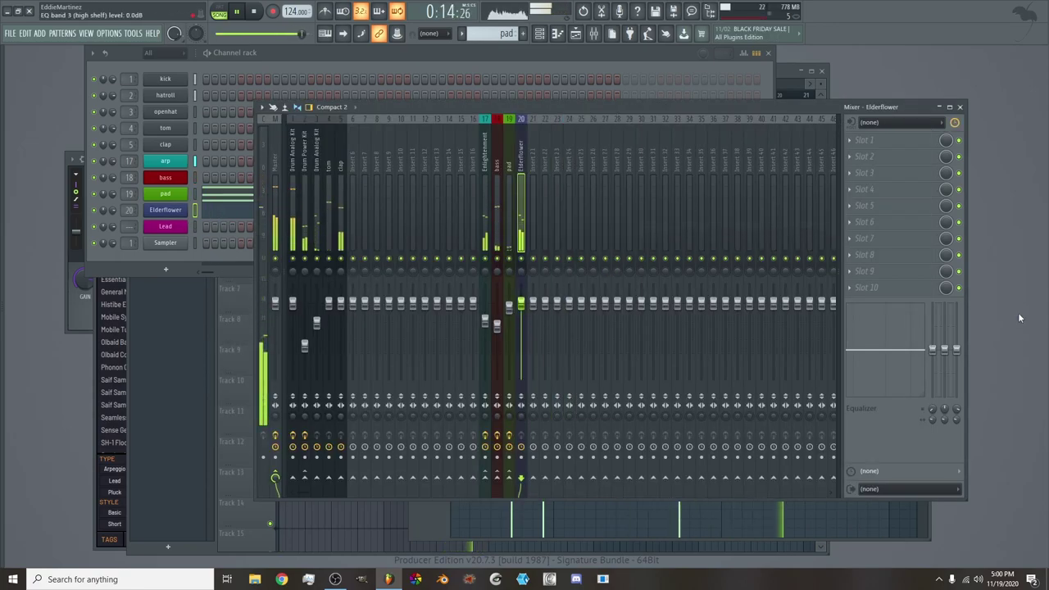
{"action": "left_click_drag", "start_coordinate": [932, 349], "coordinate": [932, 398]}
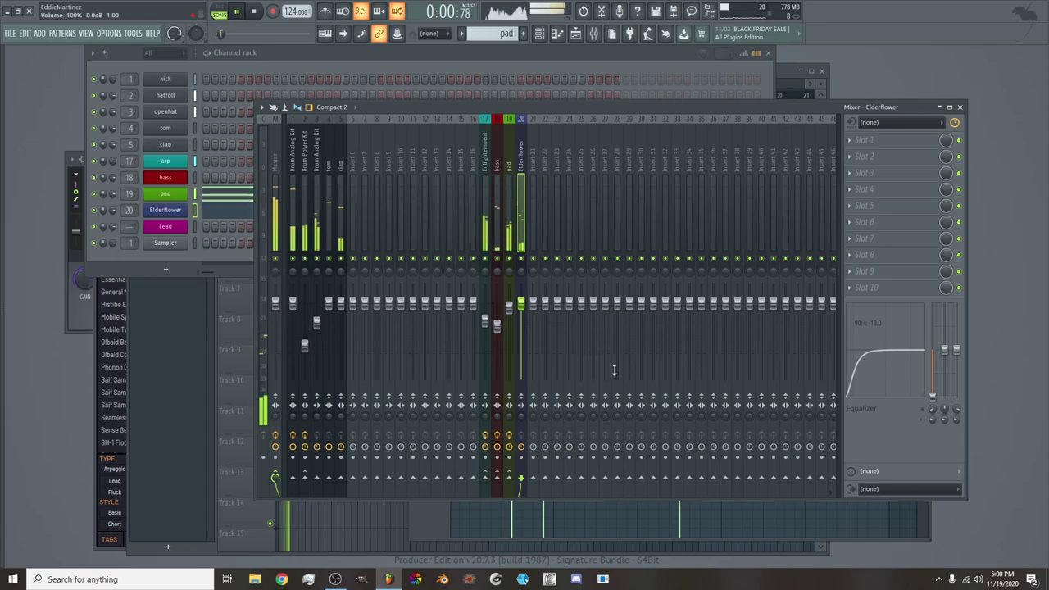
Lower the Elderflower mixer track to about 83% volume (-4.0 dB) and sidechain the first Drum Analog Kit track to it
{"action": "left_click_drag", "start_coordinate": [528, 304], "coordinate": [529, 309]}
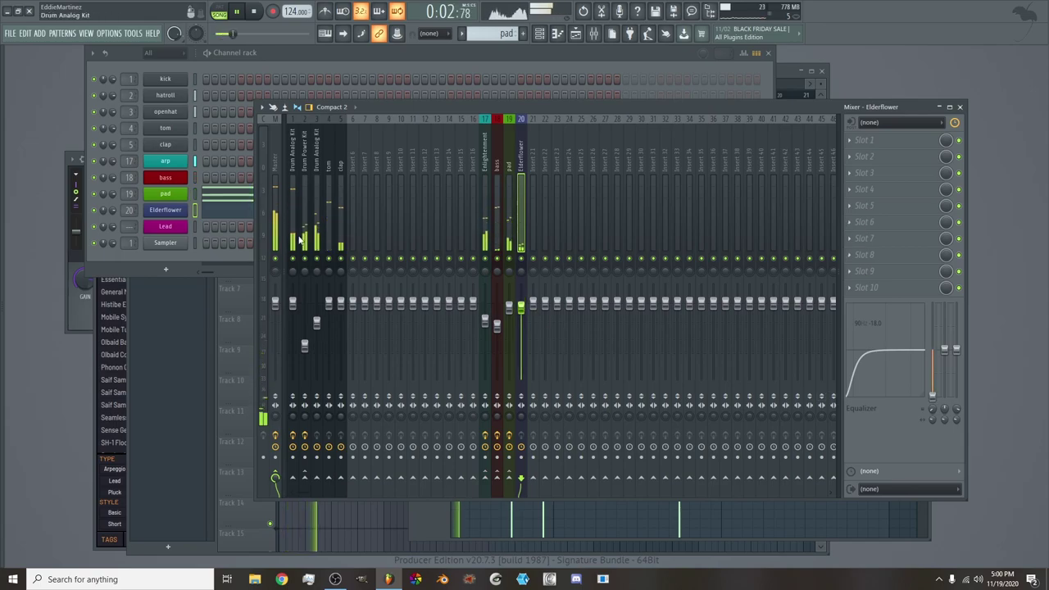
{"action": "left_click_drag", "start_coordinate": [524, 308], "coordinate": [525, 318]}
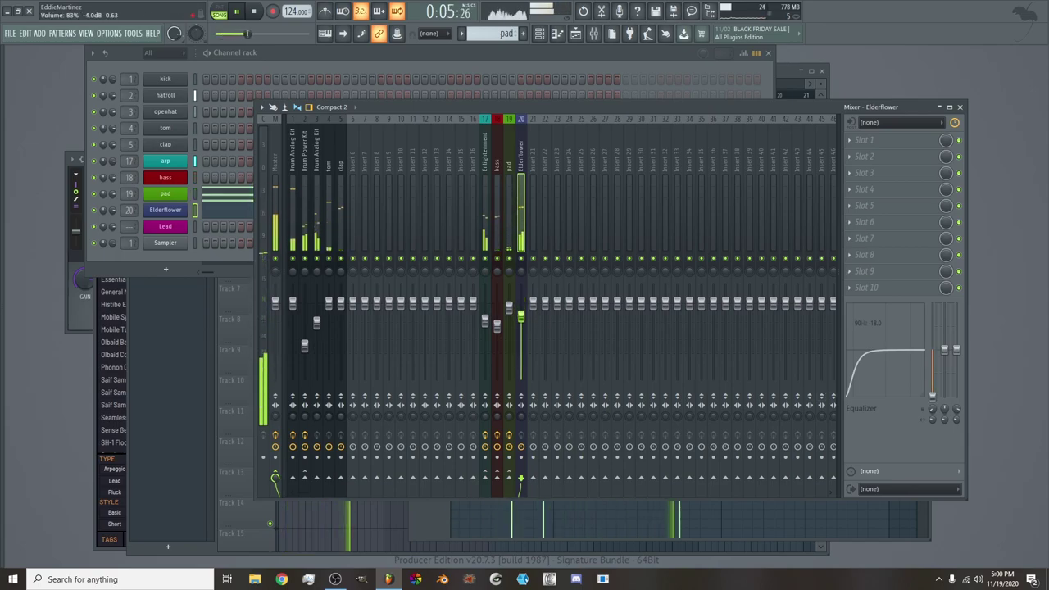
{"action": "left_click", "coordinate": [293, 205]}
{"action": "right_click", "coordinate": [521, 479]}
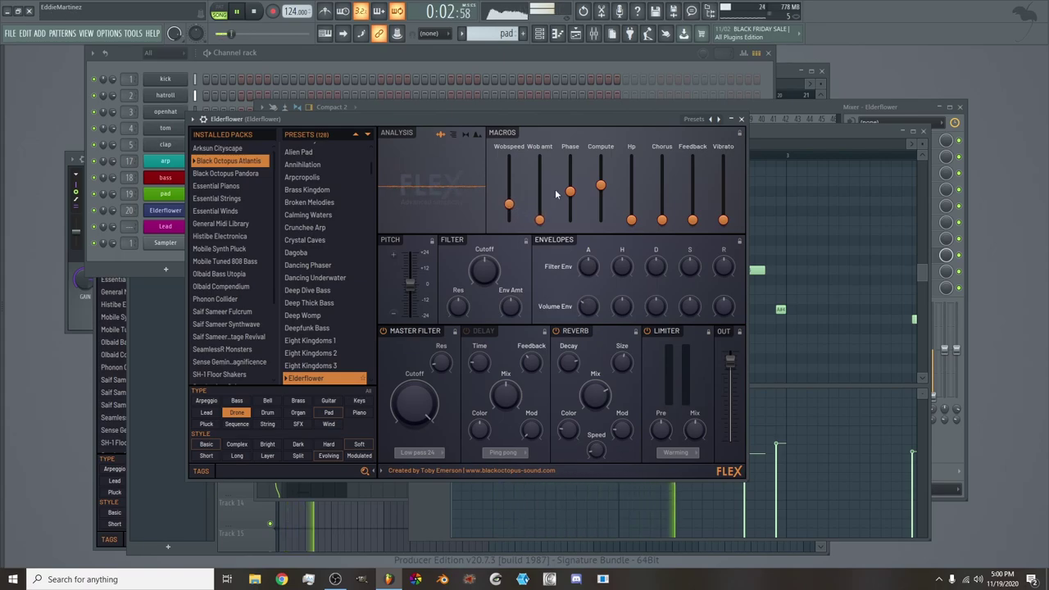
Adjust the Elderflower preset's macros: raise Phase to 74%, Wobspeed to 63%, Chorus and slightly Wob amt, and lower Compute
{"action": "left_click_drag", "start_coordinate": [570, 186], "coordinate": [570, 173]}
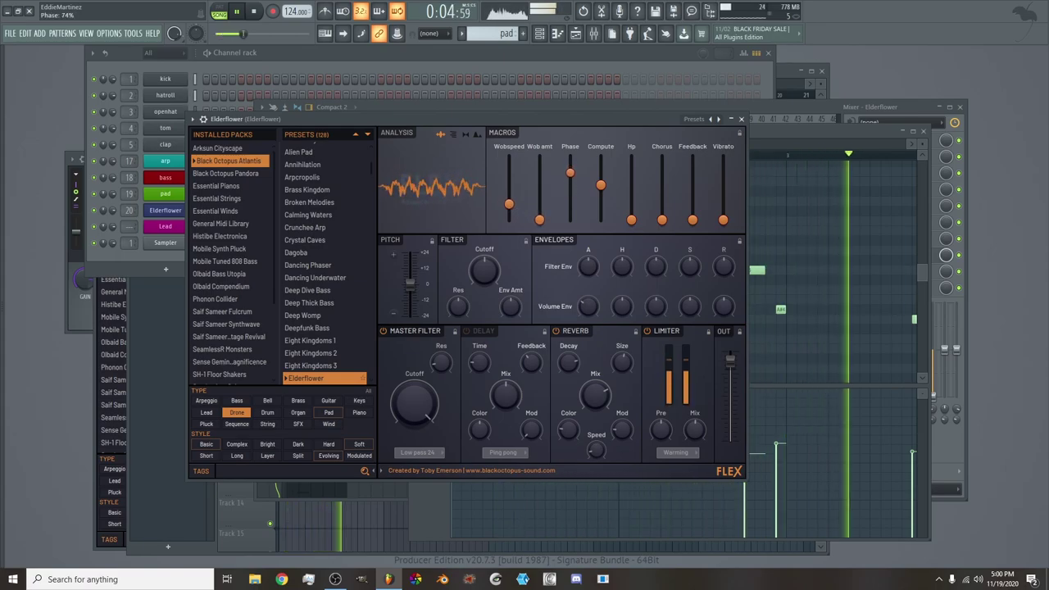
{"action": "left_click_drag", "start_coordinate": [662, 220], "coordinate": [662, 187]}
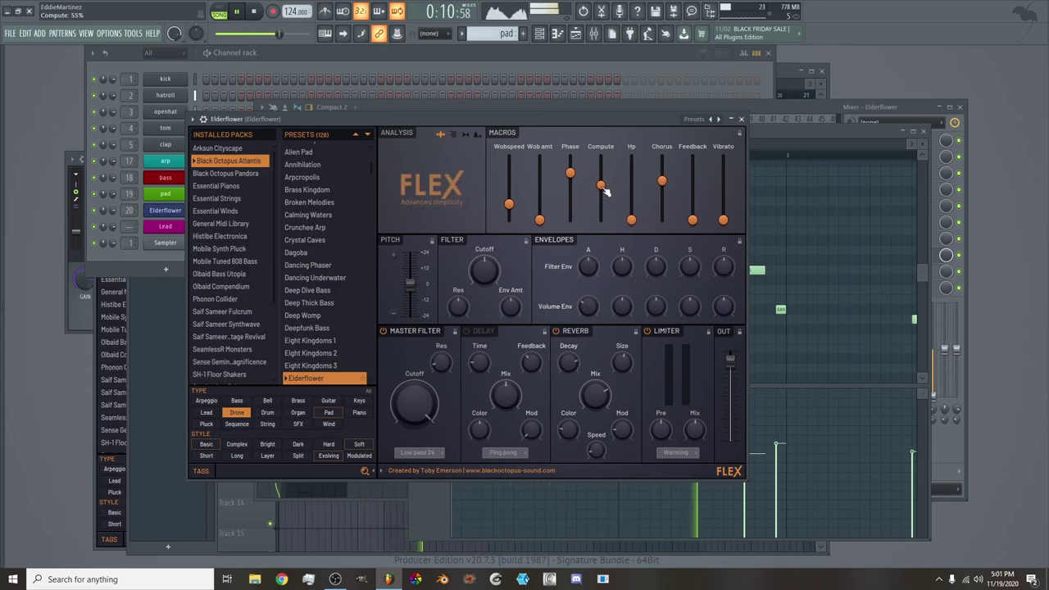
{"action": "left_click_drag", "start_coordinate": [601, 185], "coordinate": [601, 212]}
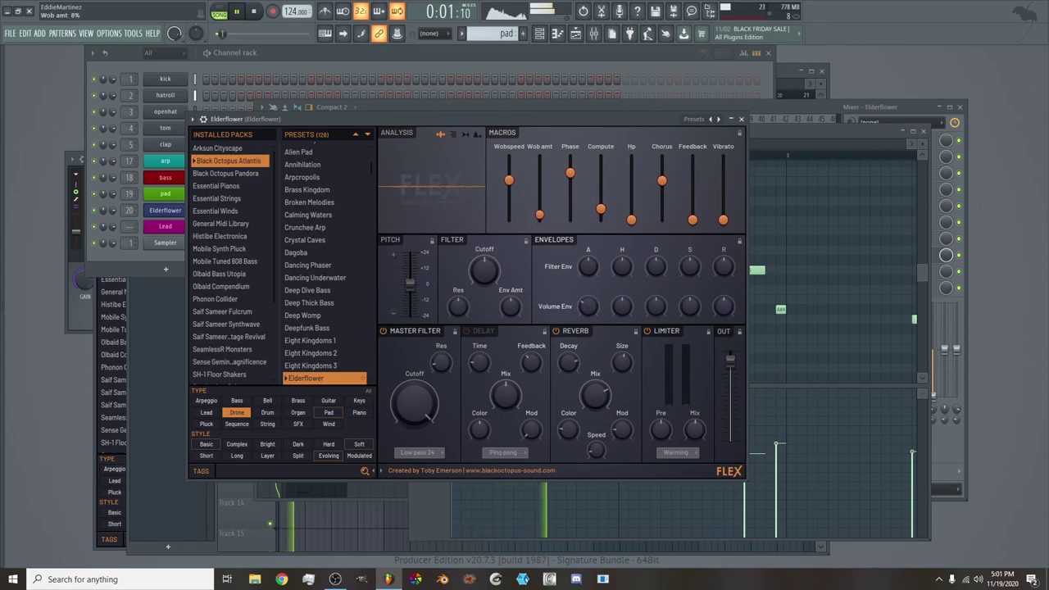
{"action": "left_click_drag", "start_coordinate": [538, 207], "coordinate": [539, 213]}
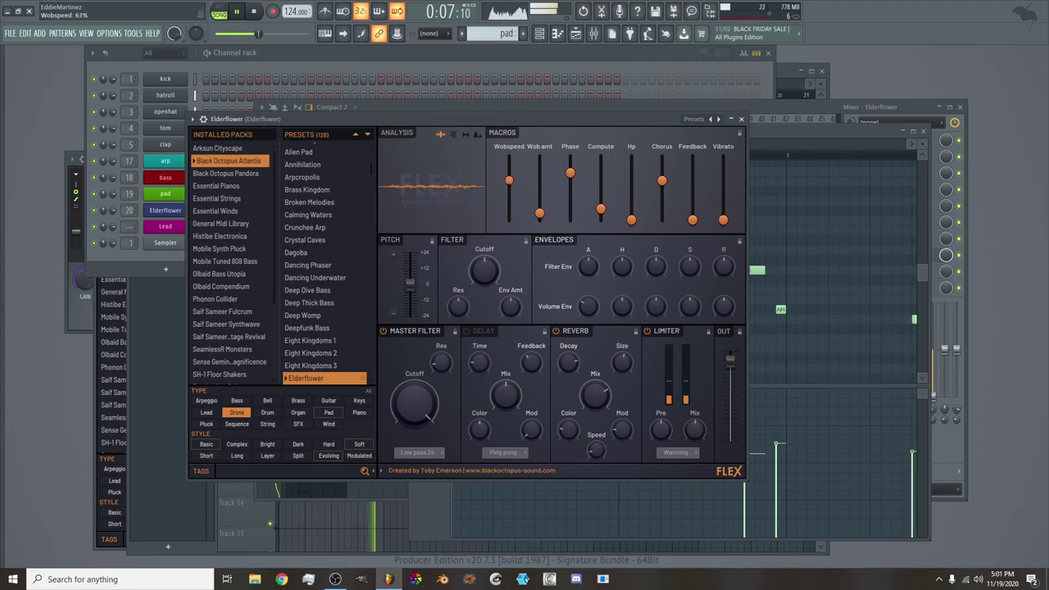
{"action": "left_click", "coordinate": [742, 120]}
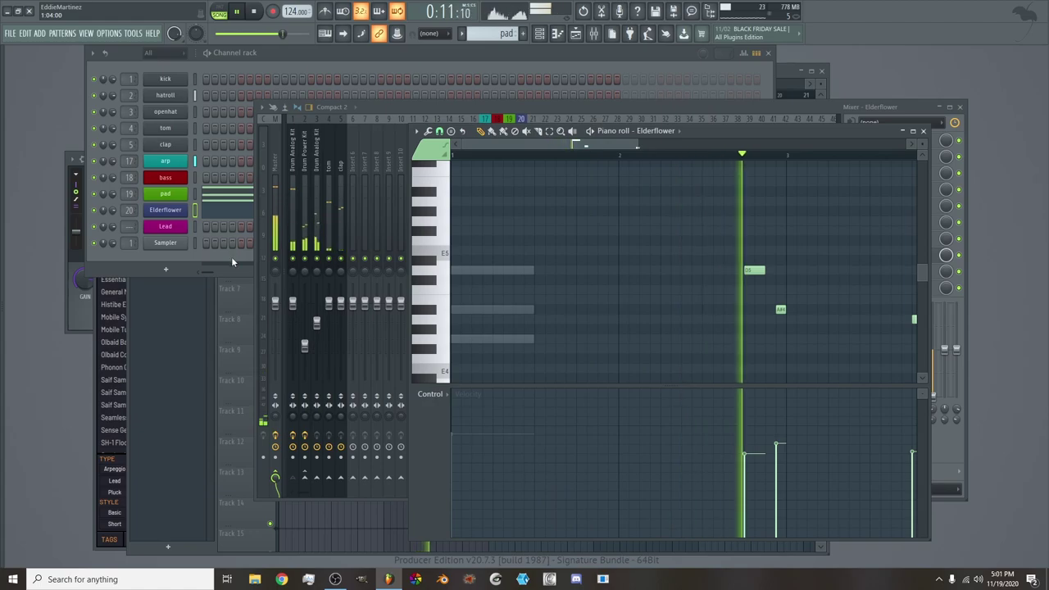
Lower the Elderflower mixer track's volume to about 72% (-6.6 dB), then select the Master track
{"action": "left_click", "coordinate": [376, 213]}
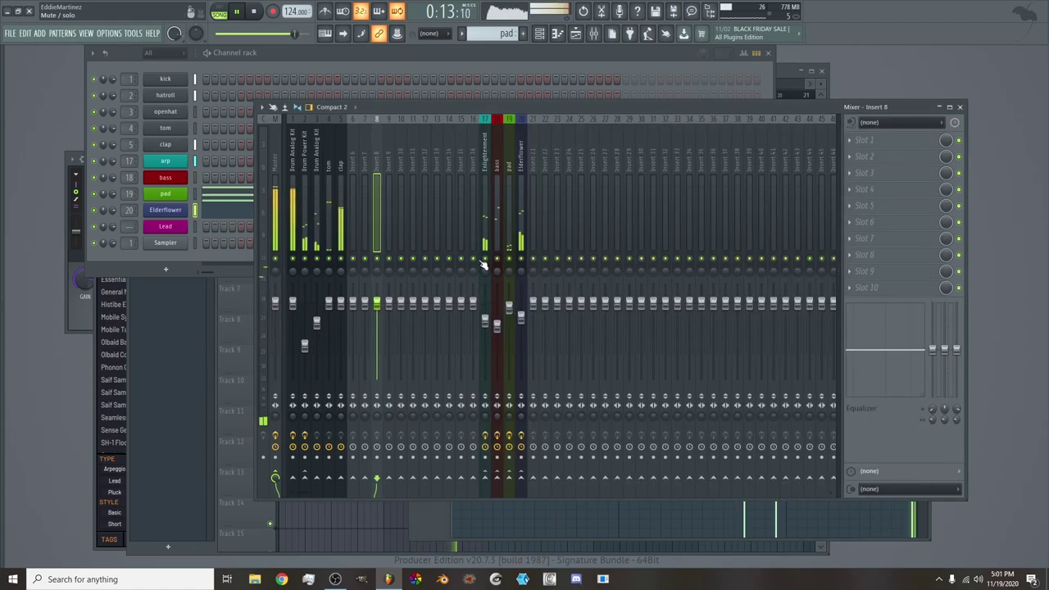
{"action": "left_click", "coordinate": [521, 317]}
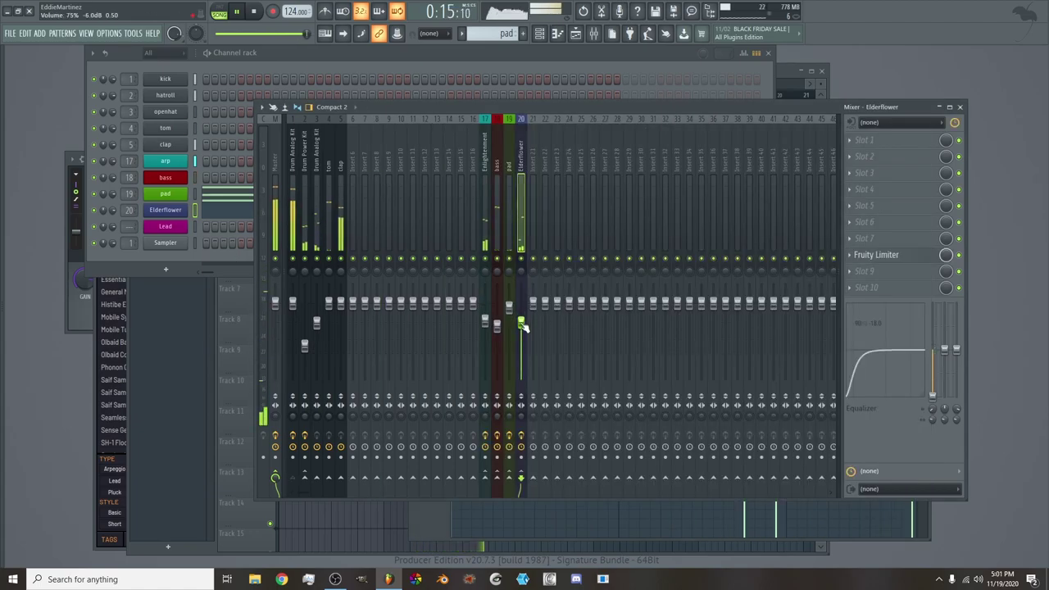
{"action": "left_click_drag", "start_coordinate": [527, 322], "coordinate": [528, 325]}
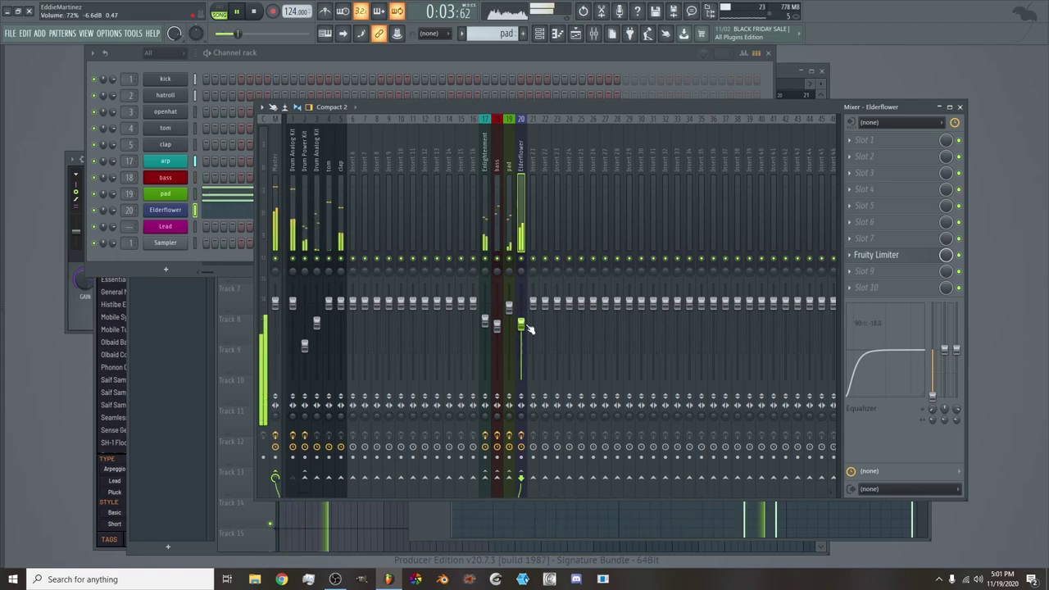
{"action": "left_click", "coordinate": [278, 190]}
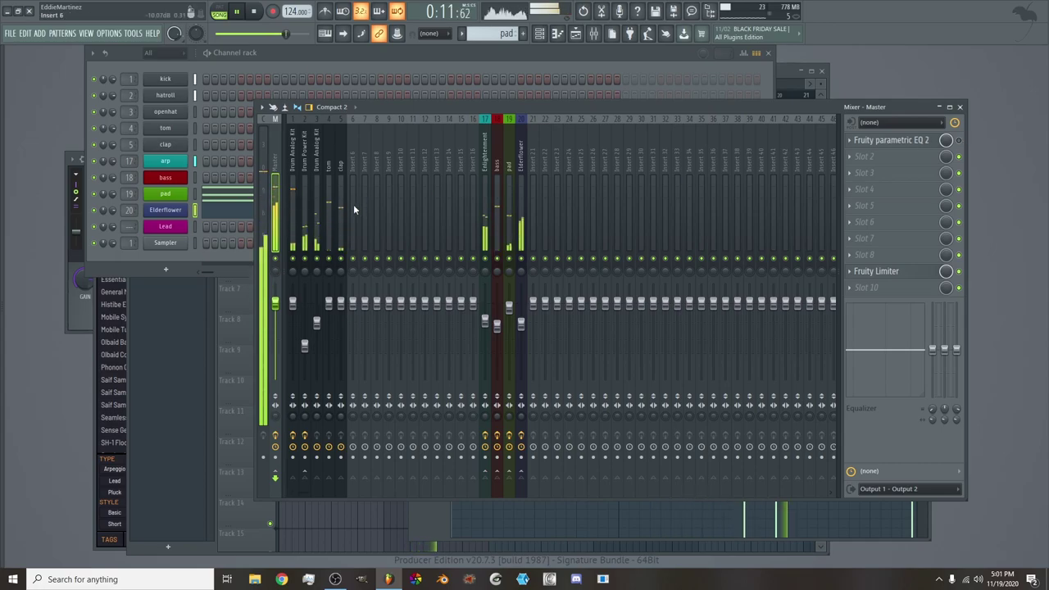
Open the Lead channel's Flex and filter its Arksun Cityscape presets by the Lead type
{"action": "left_click", "coordinate": [232, 256]}
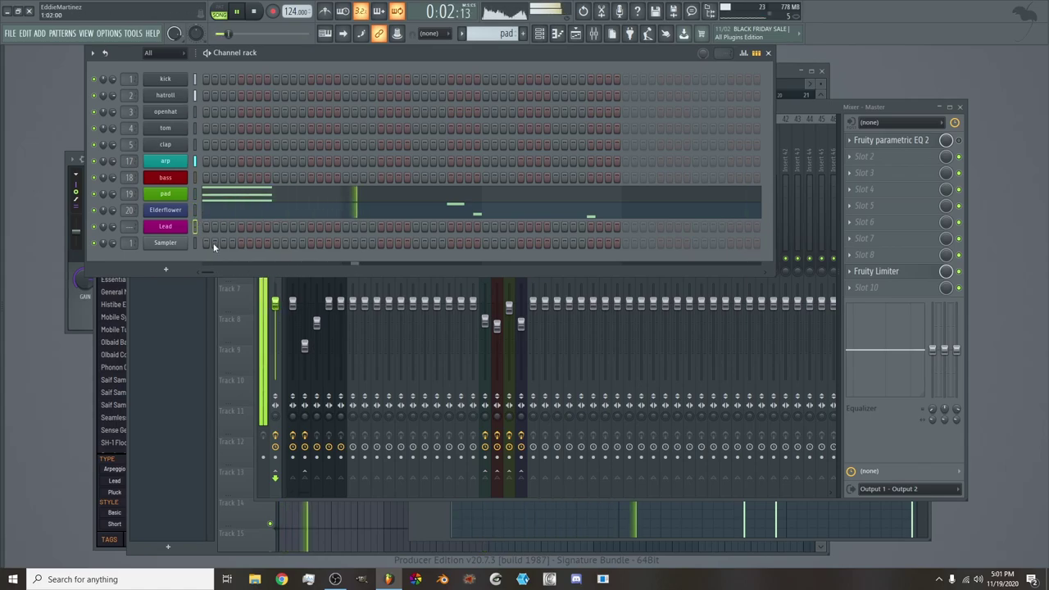
{"action": "left_click", "coordinate": [186, 229]}
{"action": "left_click_drag", "start_coordinate": [259, 251], "coordinate": [303, 75]}
{"action": "left_click", "coordinate": [190, 427]}
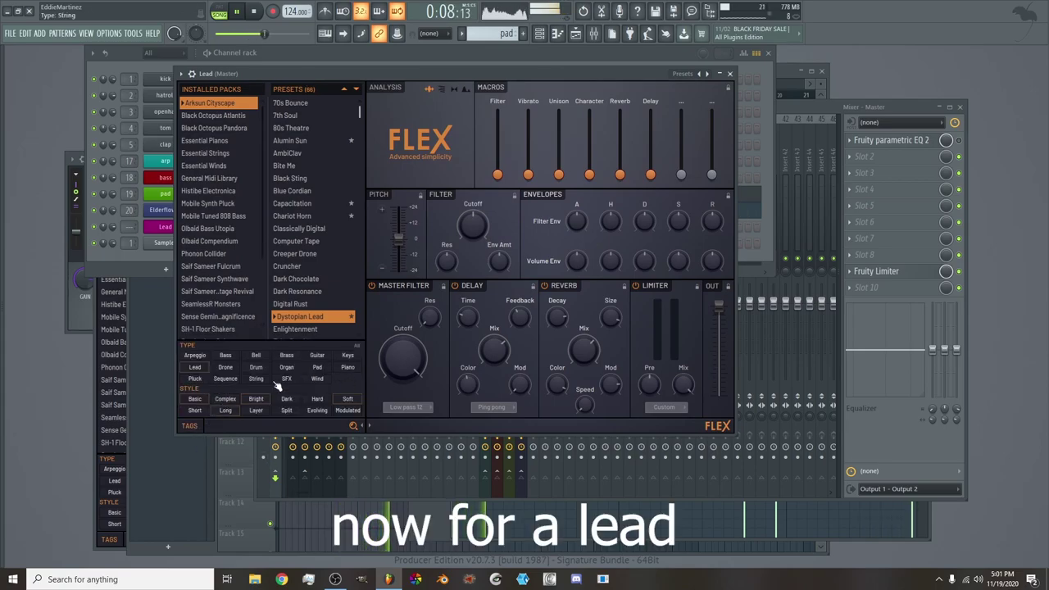
{"action": "left_click", "coordinate": [194, 367]}
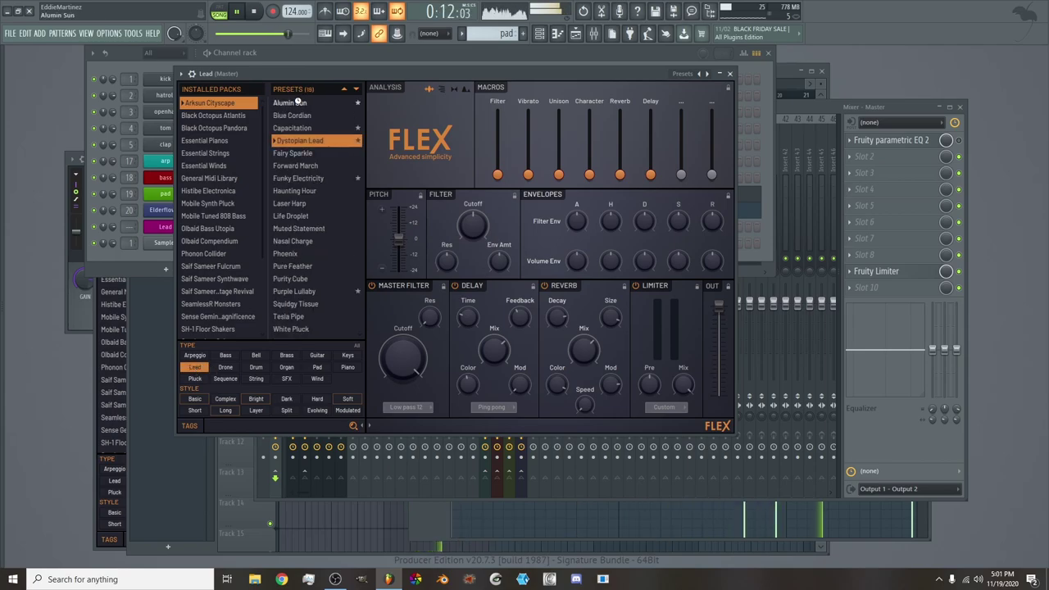
Audition the Arksun Cityscape lead presets from Alumin Sun through Life Droplet on the Lead channel
{"action": "left_click", "coordinate": [298, 102]}
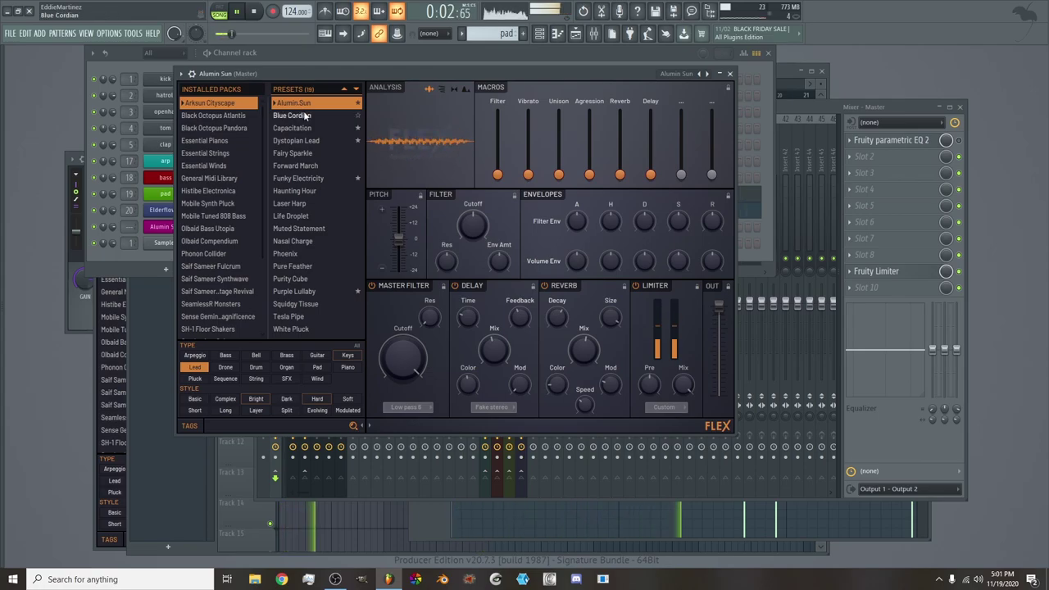
{"action": "left_click", "coordinate": [305, 115]}
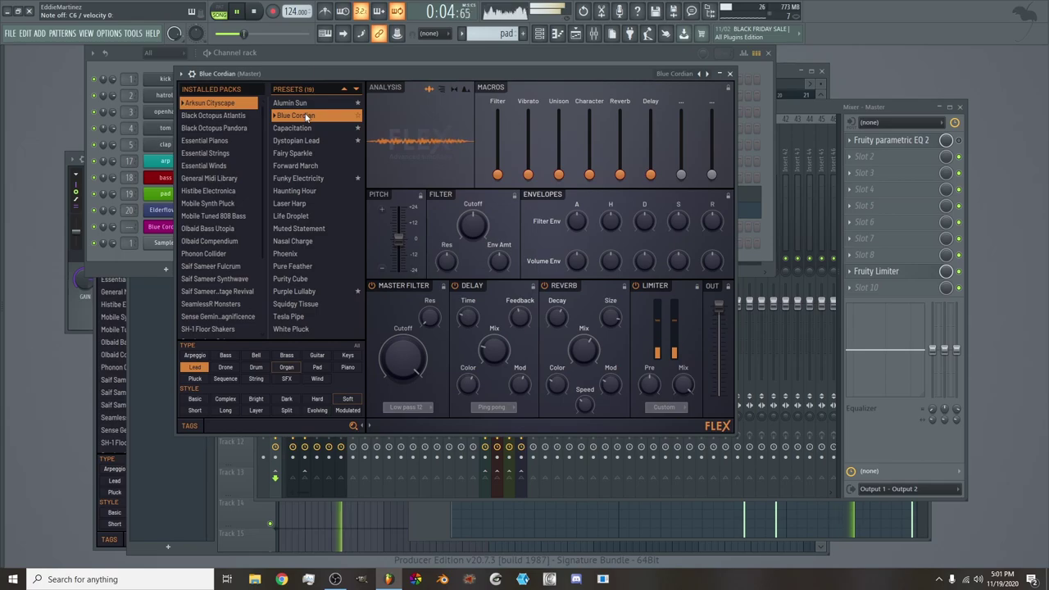
{"action": "left_click", "coordinate": [308, 131]}
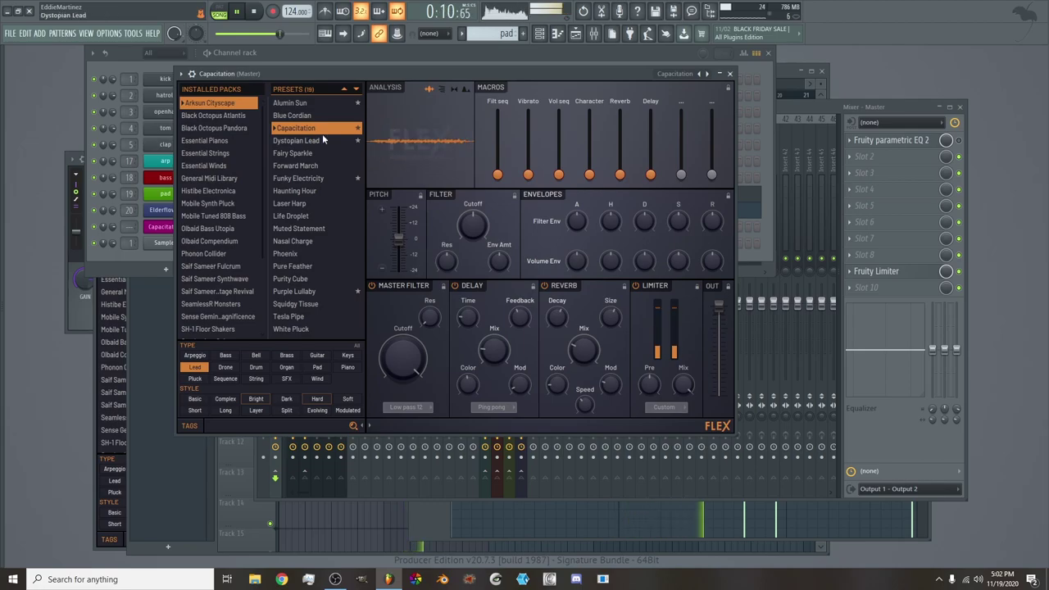
{"action": "left_click", "coordinate": [325, 140]}
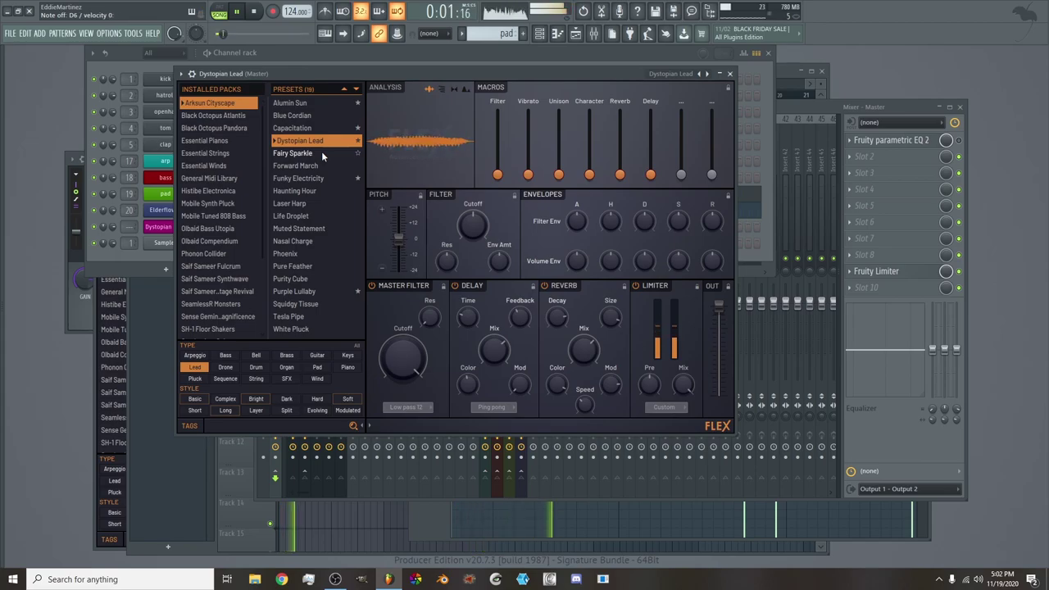
{"action": "left_click", "coordinate": [322, 152]}
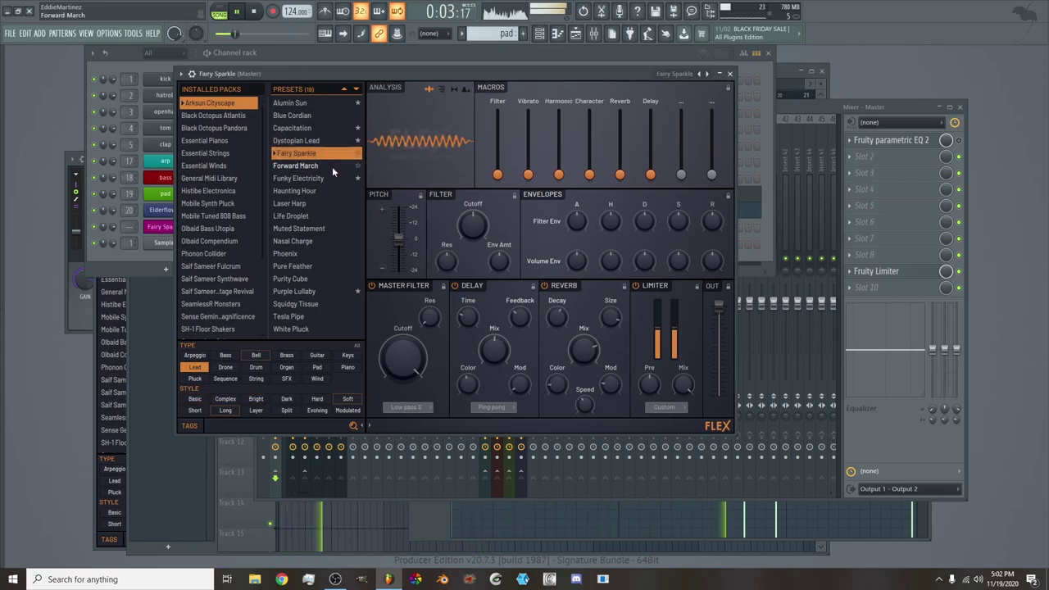
{"action": "left_click", "coordinate": [325, 181]}
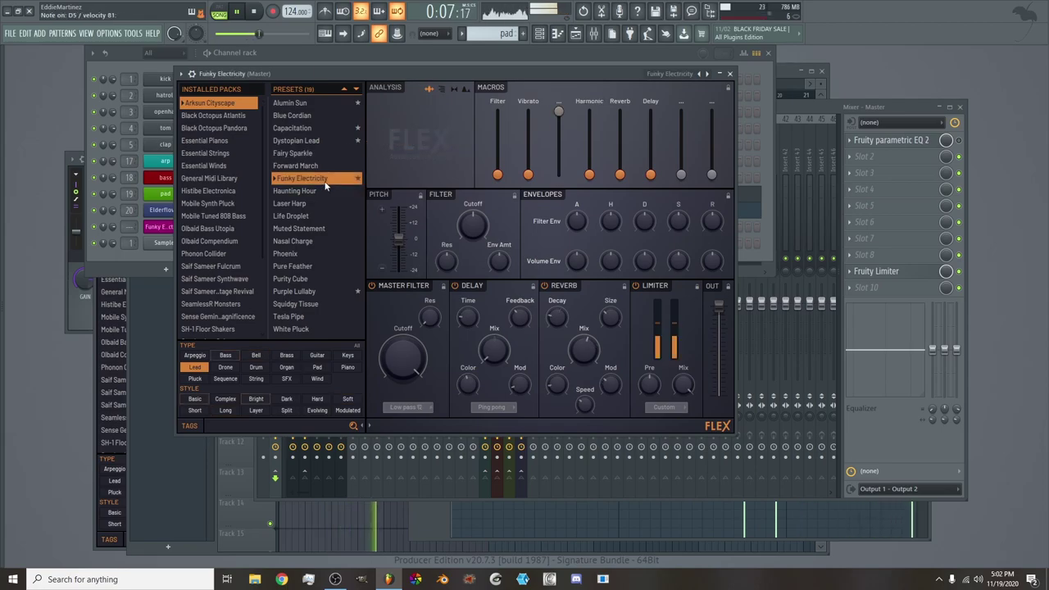
{"action": "left_click", "coordinate": [323, 190]}
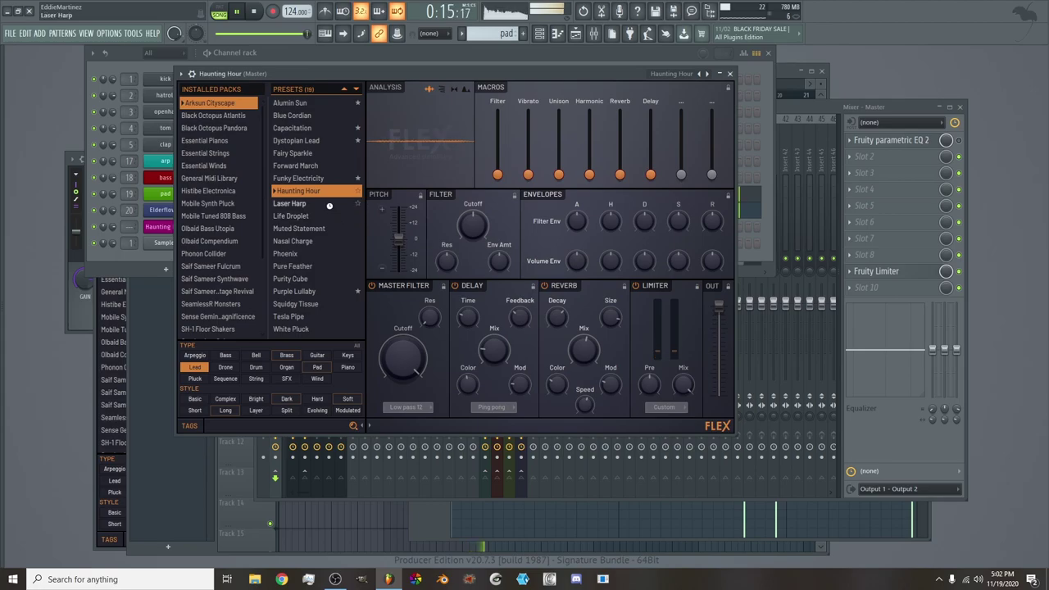
{"action": "left_click", "coordinate": [329, 206]}
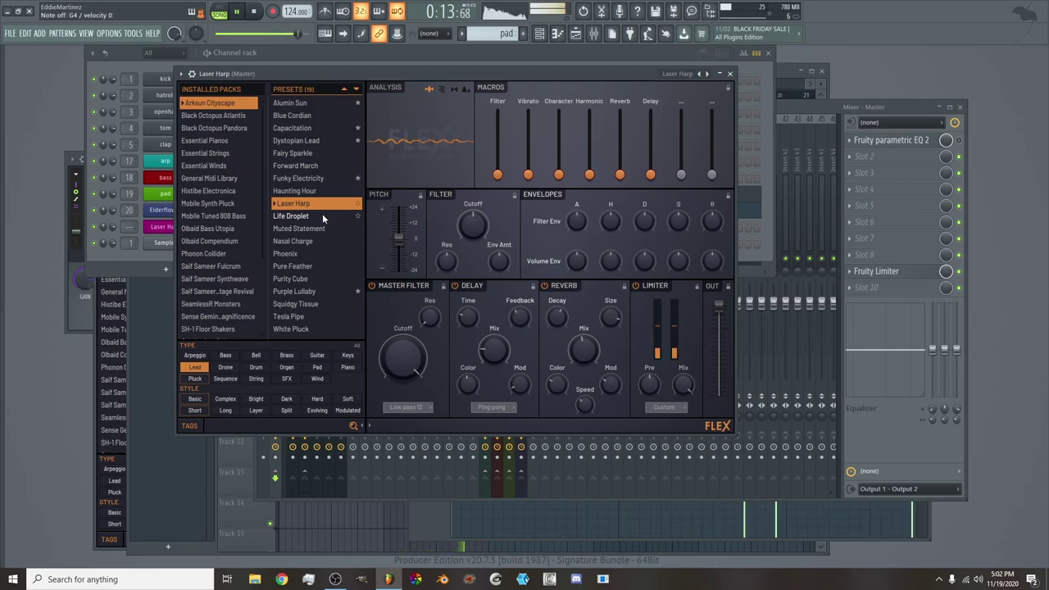
{"action": "left_click", "coordinate": [322, 214]}
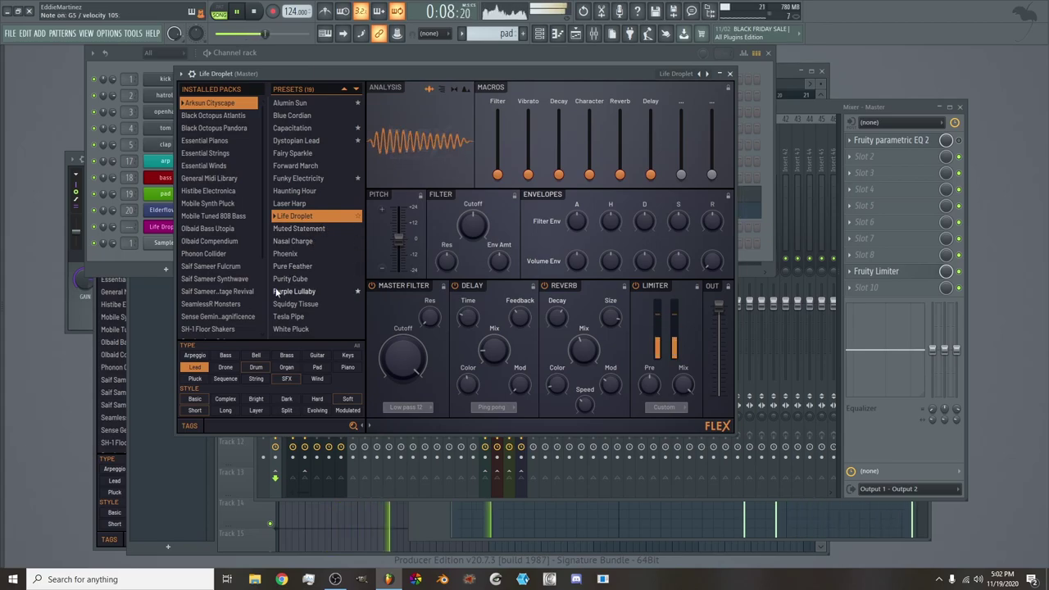
Load the Muted Statement preset on the Lead channel and raise its Harmonic, Saturate, Delay and Reverb macros
{"action": "left_click", "coordinate": [332, 229]}
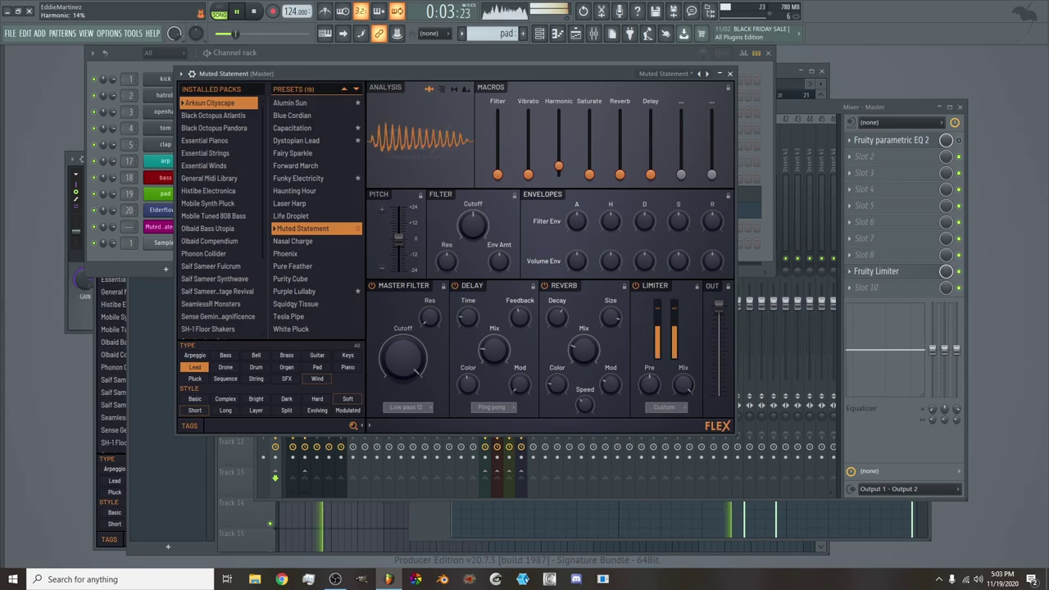
{"action": "left_click_drag", "start_coordinate": [559, 175], "coordinate": [589, 154]}
{"action": "left_click_drag", "start_coordinate": [650, 173], "coordinate": [649, 145]}
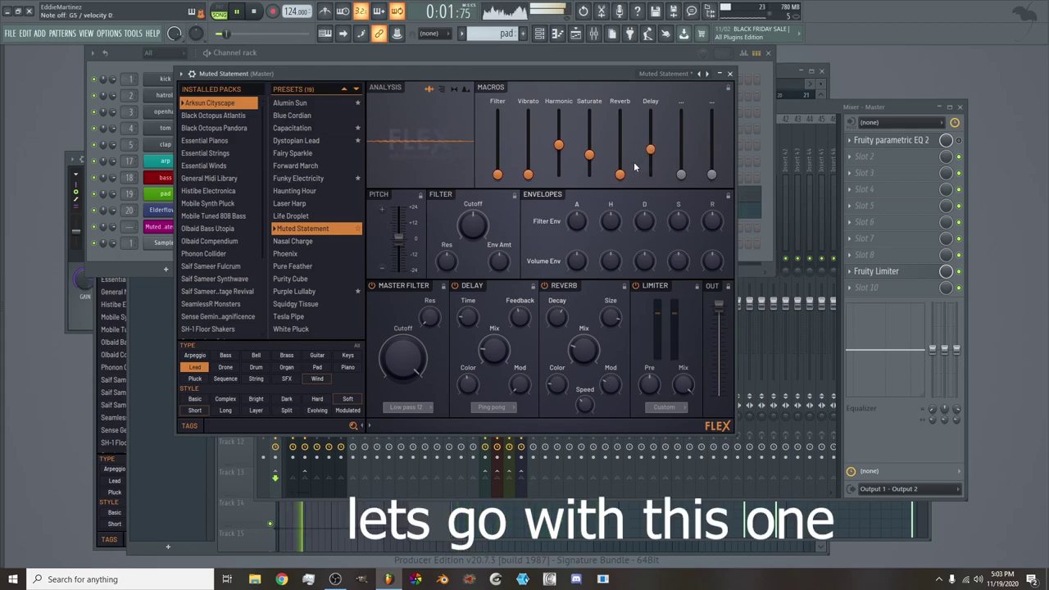
{"action": "left_click_drag", "start_coordinate": [619, 174], "coordinate": [619, 158]}
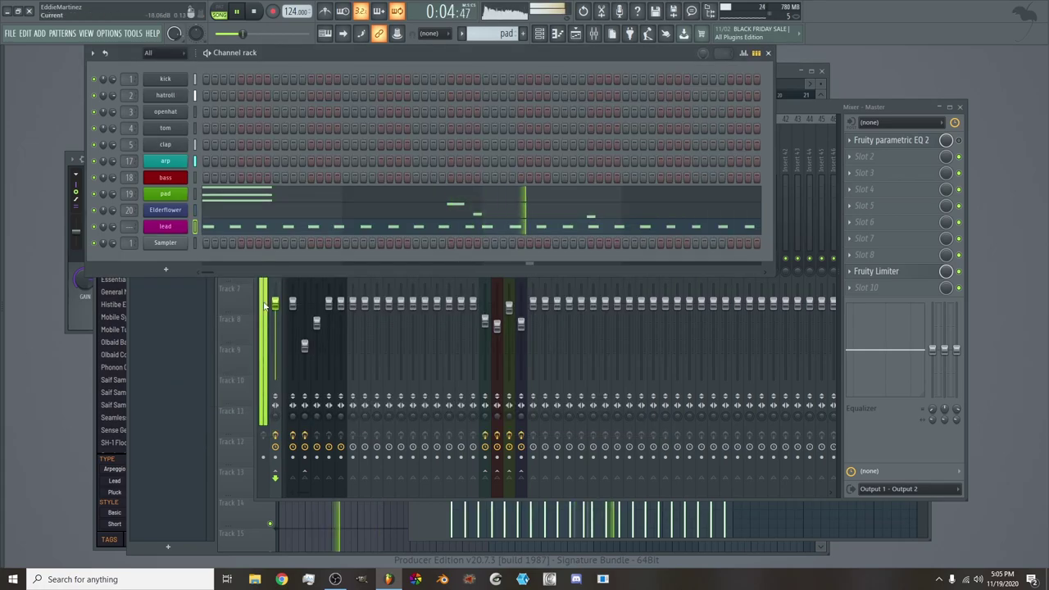
Route the lead channel to mixer insert 21 and lower that track's volume to about 69% (-7.4 dB)
{"action": "left_click", "coordinate": [263, 305]}
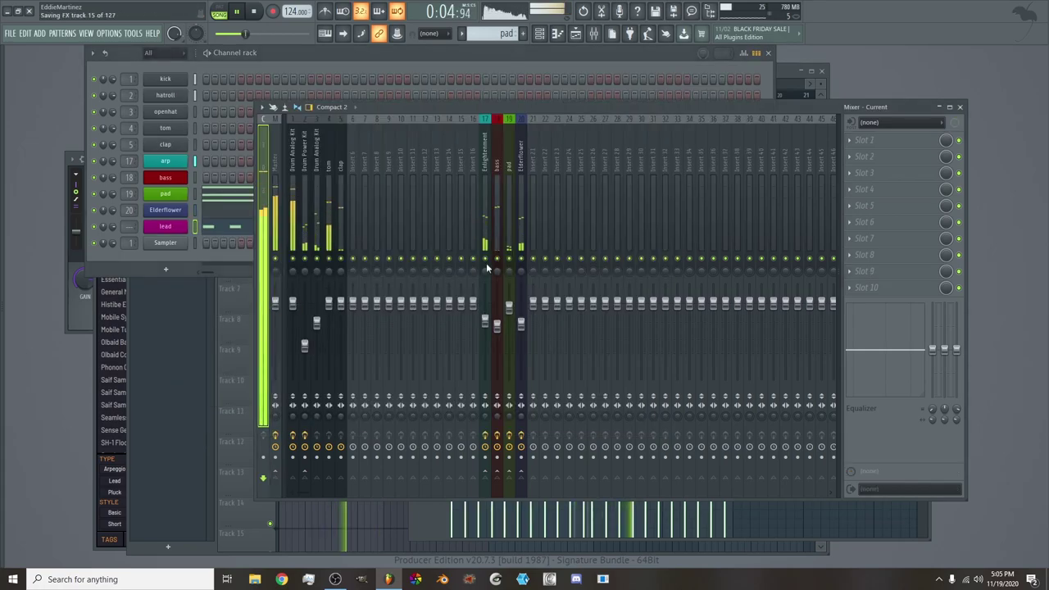
{"action": "right_click", "coordinate": [534, 221]}
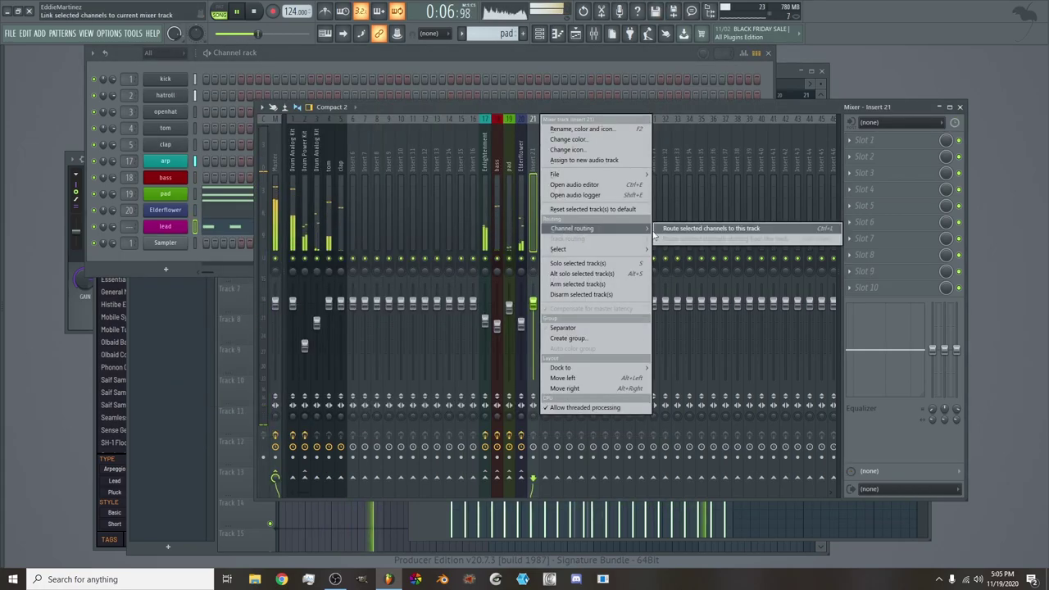
{"action": "left_click", "coordinate": [704, 227]}
{"action": "left_click_drag", "start_coordinate": [532, 319], "coordinate": [532, 327]}
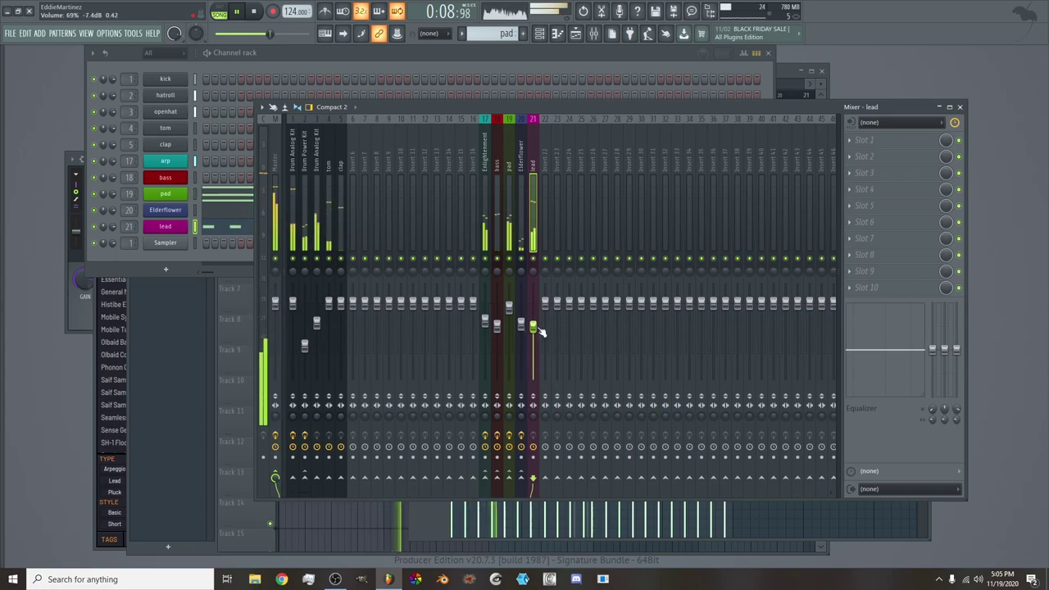
Cut the lead track's low shelf to -18 dB and sidechain the first Drum Analog Kit track to it
{"action": "left_click_drag", "start_coordinate": [932, 350], "coordinate": [931, 398]}
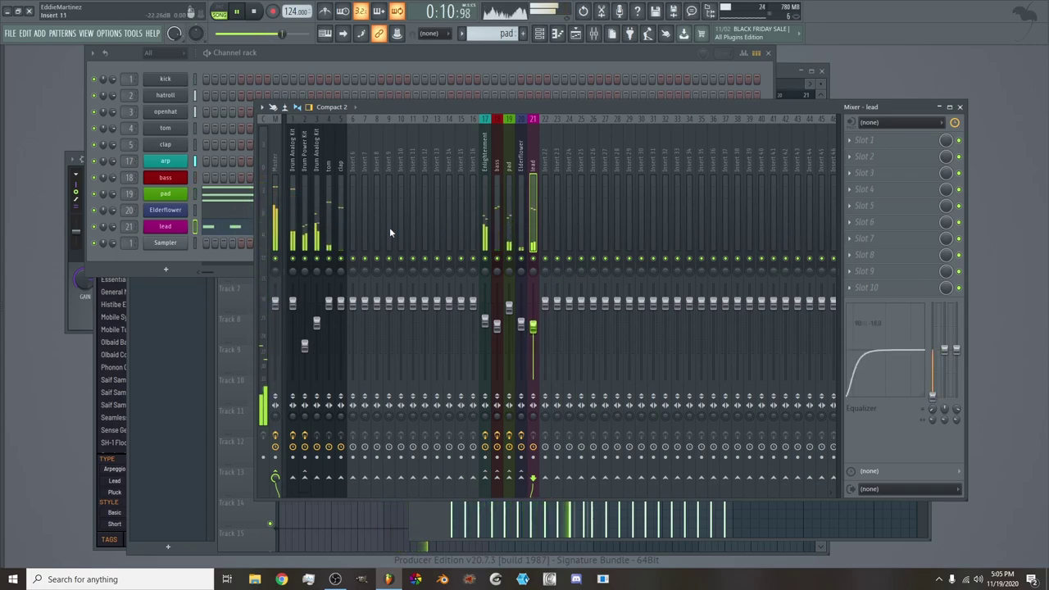
{"action": "left_click", "coordinate": [294, 479]}
{"action": "right_click", "coordinate": [541, 483]}
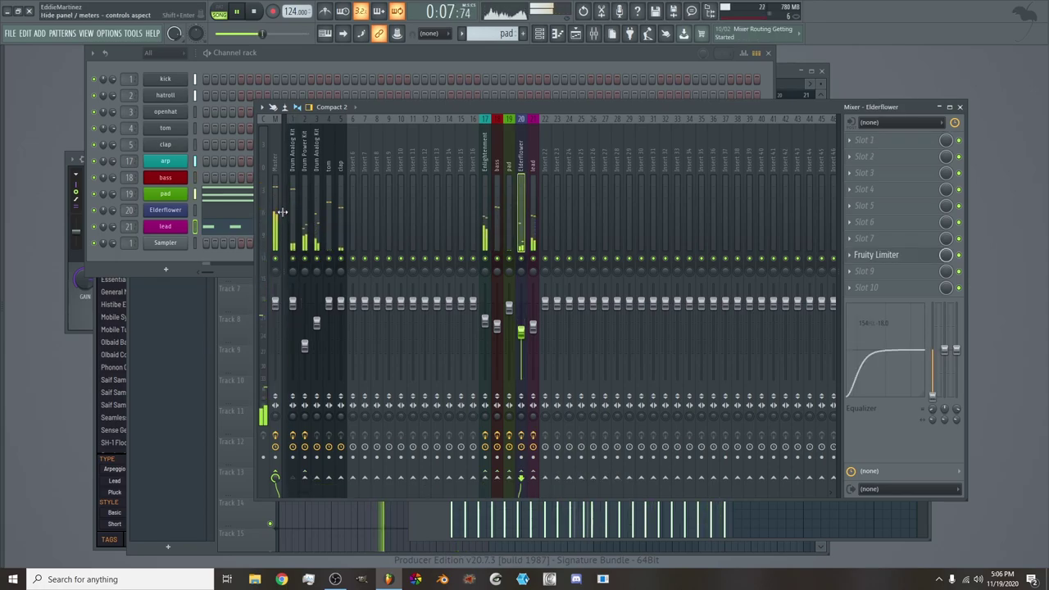
Open the Master track's Fruity Parametric EQ 2 and raise the band 1 high-pass frequency to about 319 Hz
{"action": "left_click", "coordinate": [280, 212]}
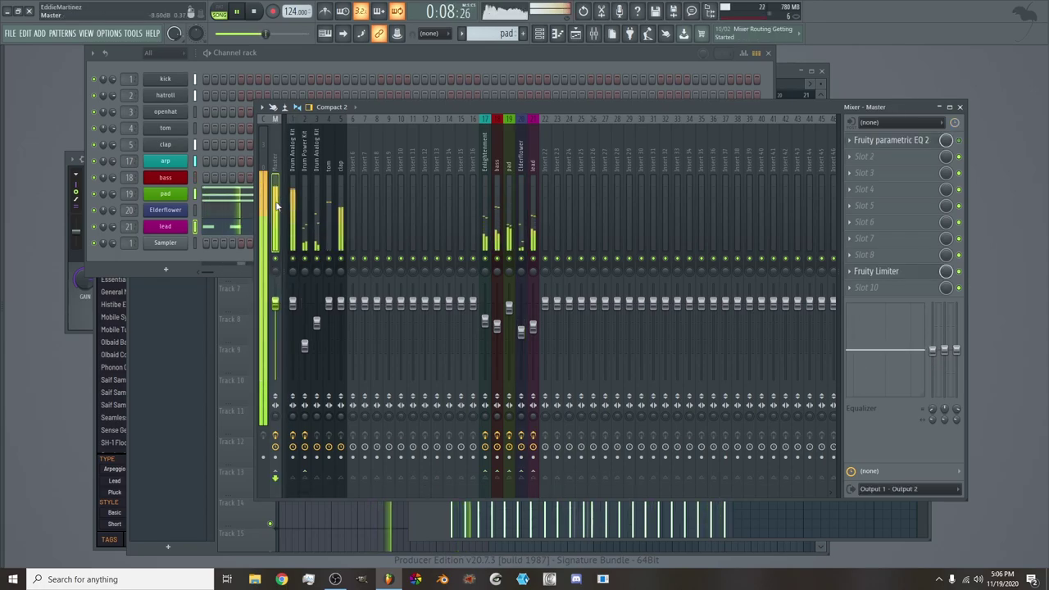
{"action": "left_click", "coordinate": [912, 142]}
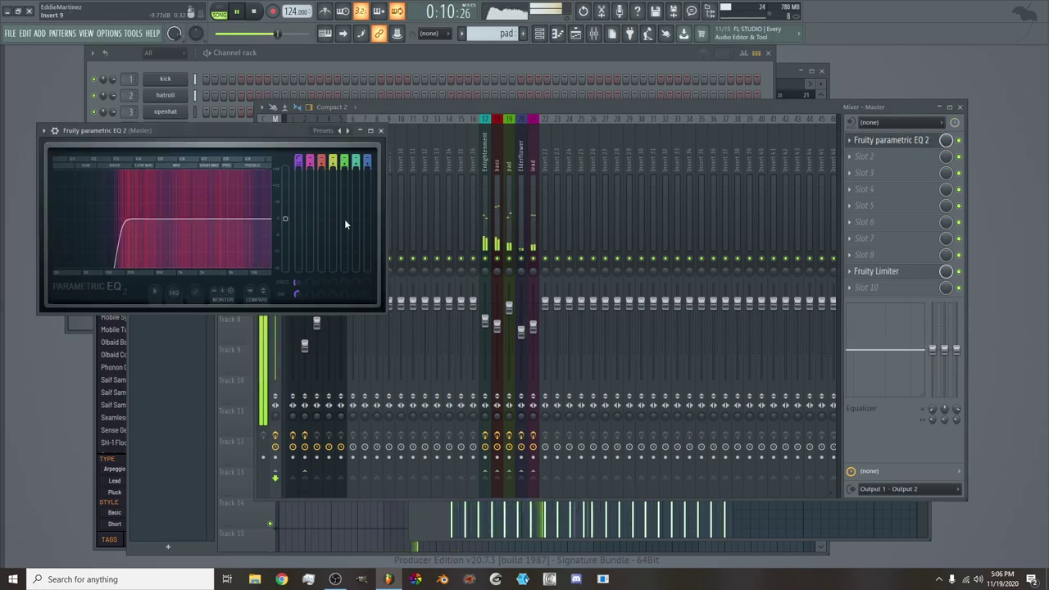
{"action": "left_click_drag", "start_coordinate": [123, 219], "coordinate": [141, 219]}
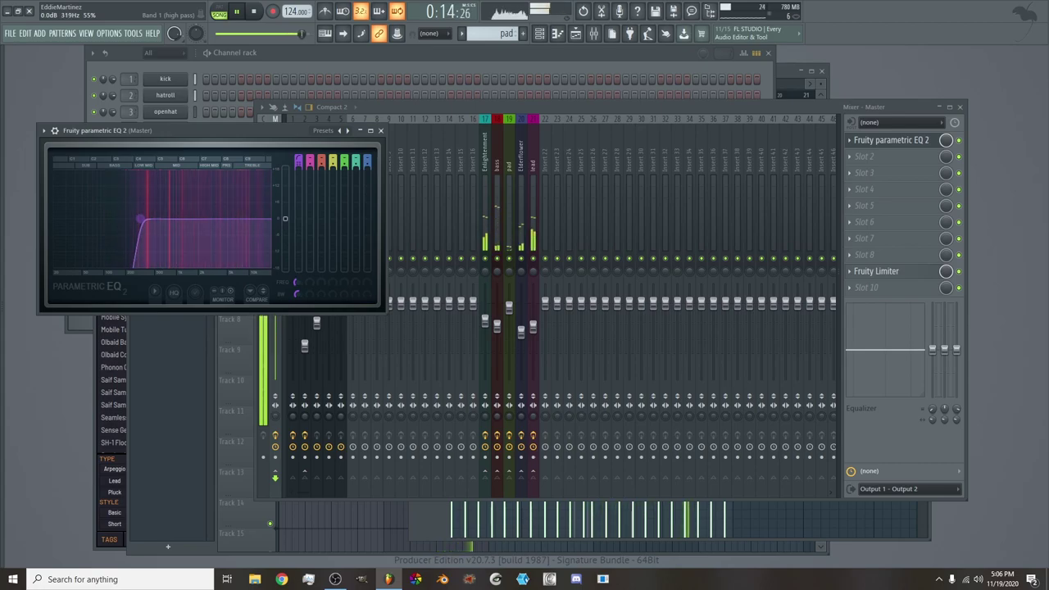
Adjust the attack and decay of the hatroll channel's volume envelope in its Drum Power Kit preset
{"action": "left_click", "coordinate": [379, 131]}
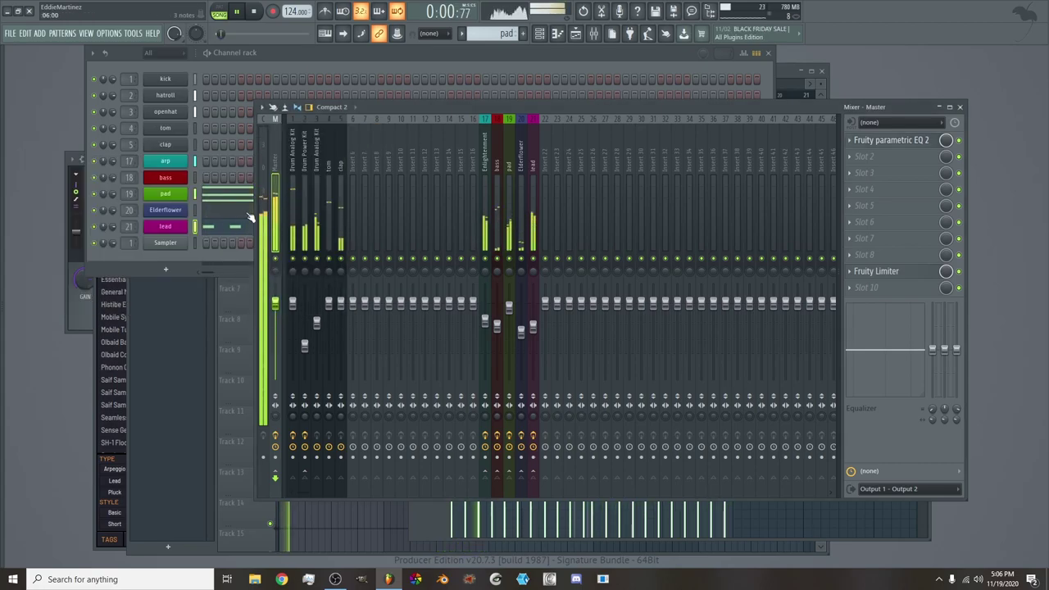
{"action": "left_click", "coordinate": [168, 96]}
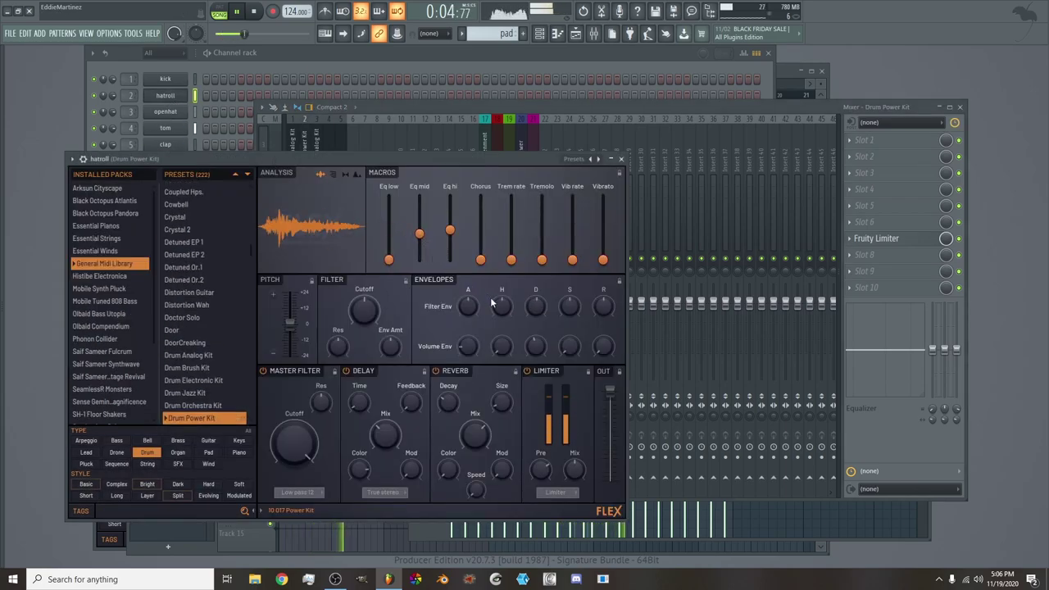
{"action": "mouse_move", "coordinate": [536, 345]}
{"action": "left_mouse_down"}
{"action": "mouse_move", "coordinate": [536, 330]}
{"action": "mouse_move", "coordinate": [535, 357]}
{"action": "left_mouse_up"}
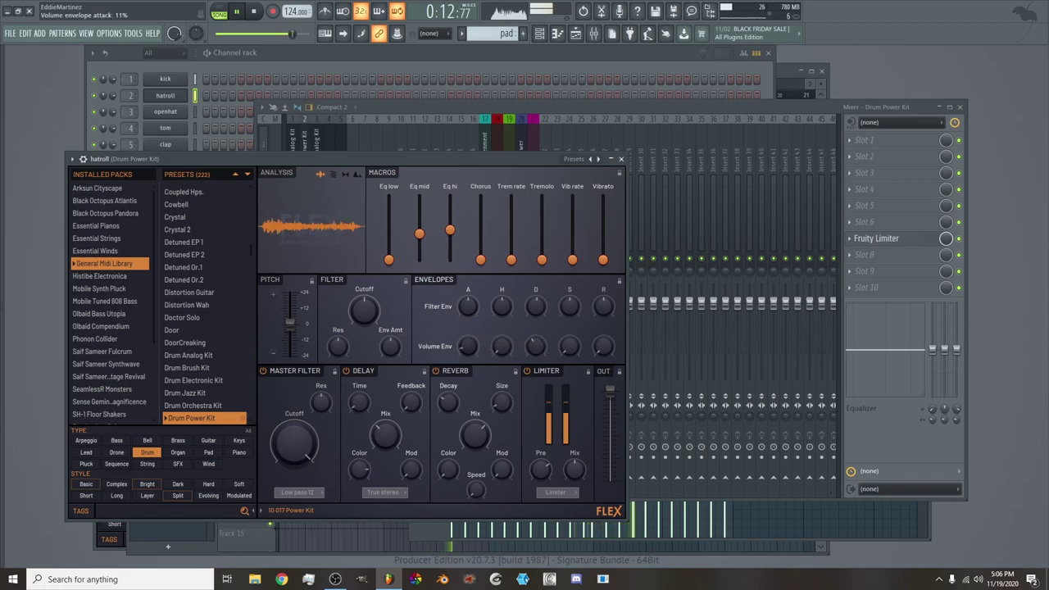
{"action": "left_click_drag", "start_coordinate": [468, 345], "coordinate": [468, 314]}
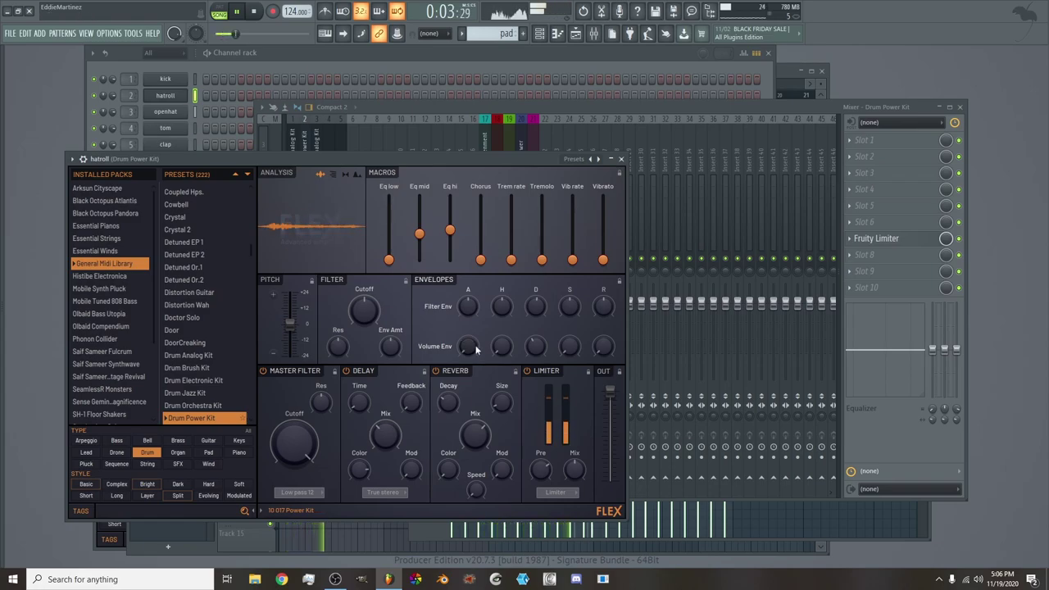
{"action": "left_click_drag", "start_coordinate": [528, 345], "coordinate": [528, 340]}
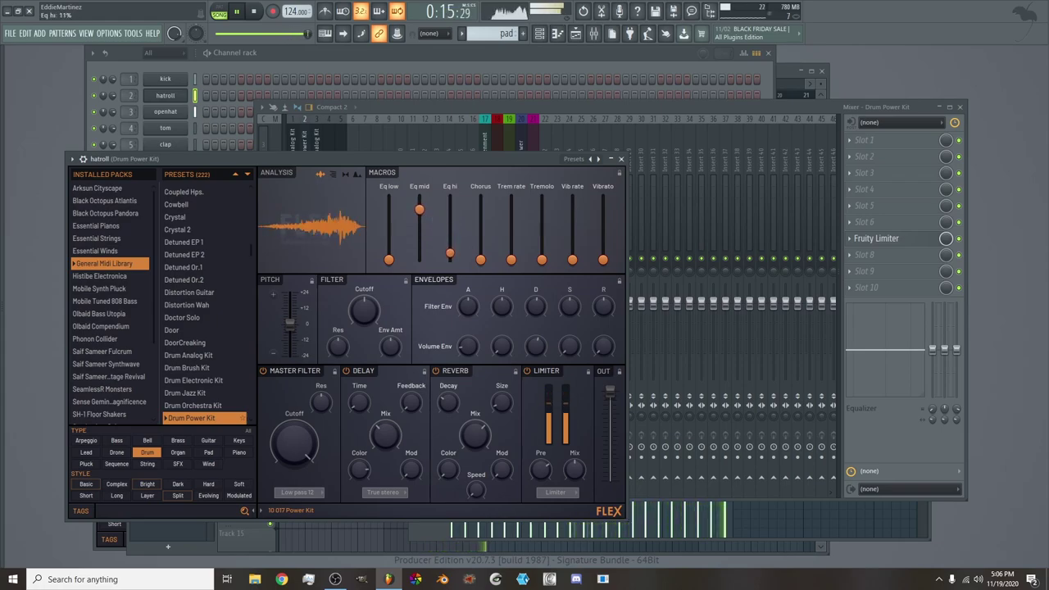
Raise the hatroll channel's Eq mid and Eq hi macros slightly and set its Chorus macro to 60%
{"action": "left_click_drag", "start_coordinate": [450, 241], "coordinate": [420, 217]}
{"action": "left_click_drag", "start_coordinate": [481, 260], "coordinate": [481, 222]}
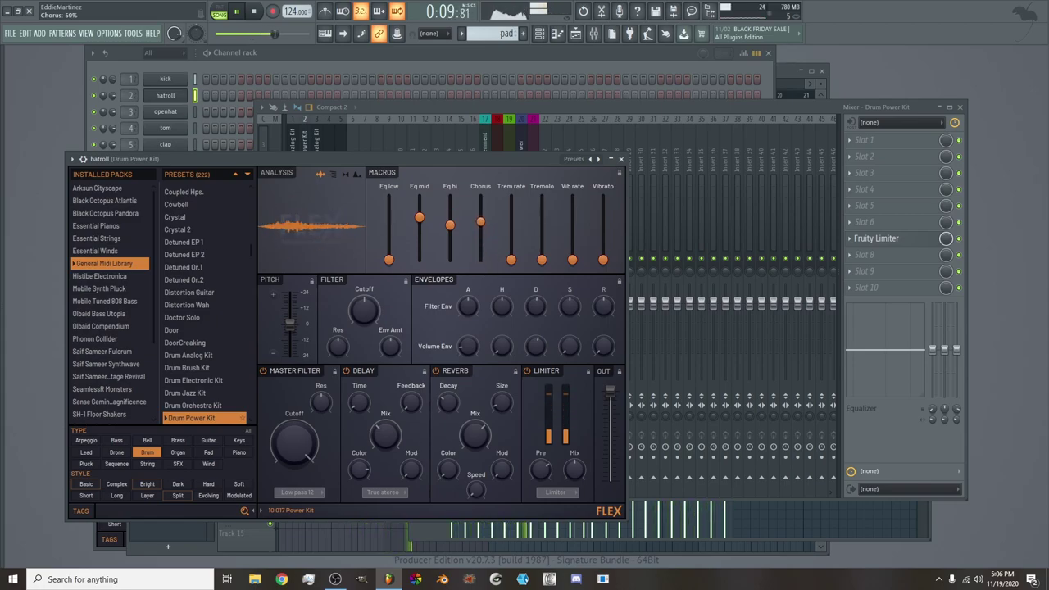
{"action": "left_click", "coordinate": [621, 159]}
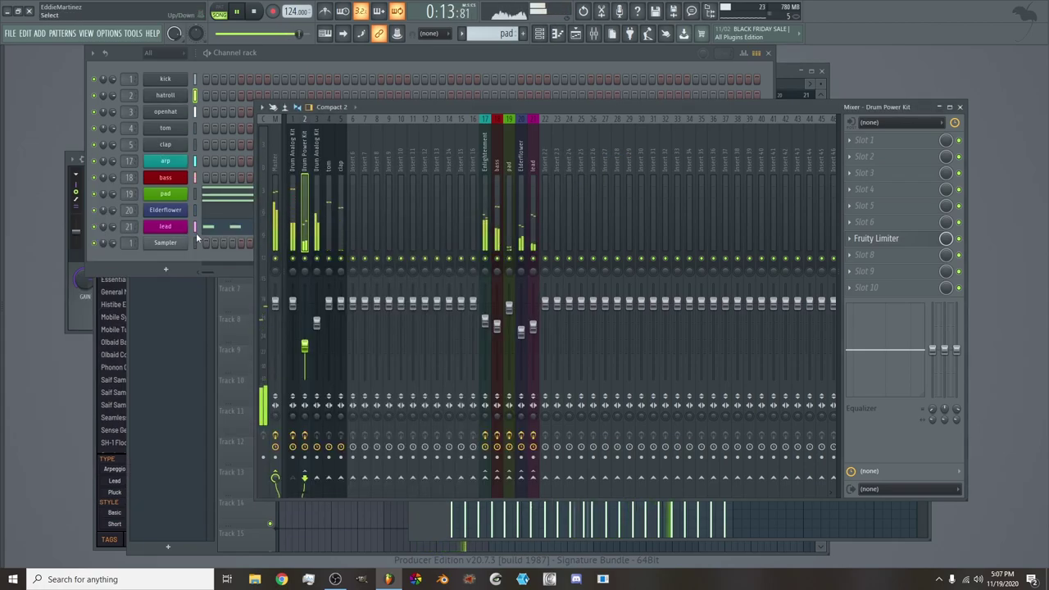
Bypass the Fruity Parametric EQ 2 on the Master track
{"action": "left_click", "coordinate": [276, 191]}
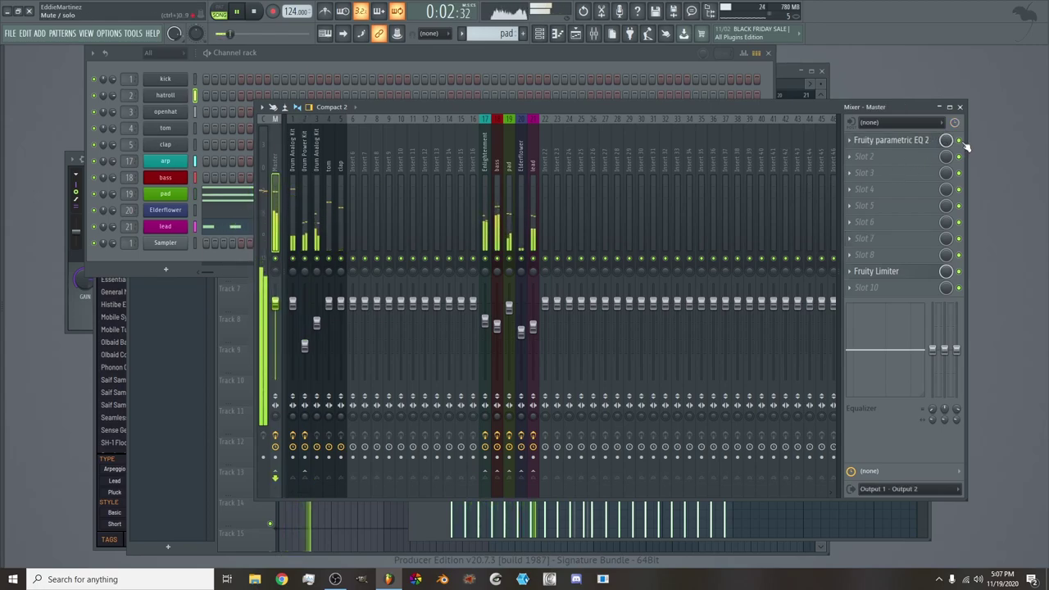
{"action": "left_click", "coordinate": [923, 141]}
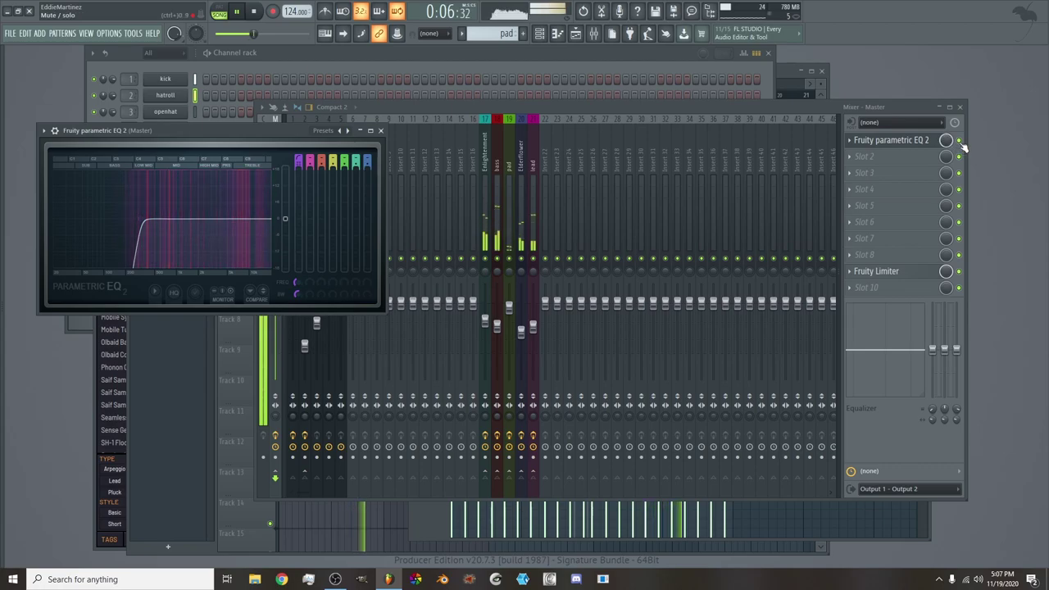
{"action": "left_click", "coordinate": [958, 141]}
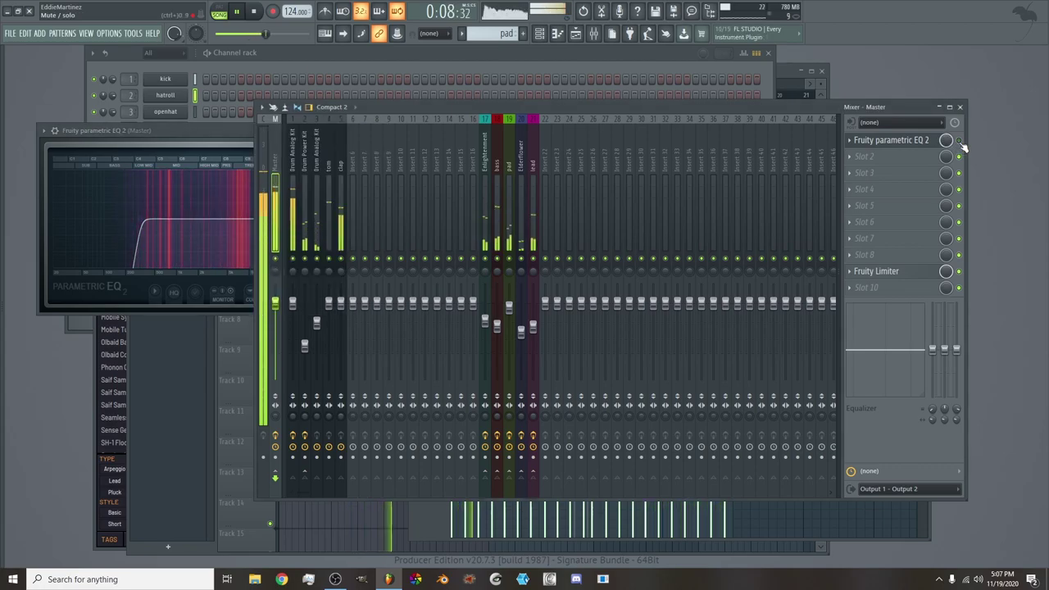
Lower the Filter macro of the arp channel's Enlightenment preset
{"action": "left_click", "coordinate": [143, 66]}
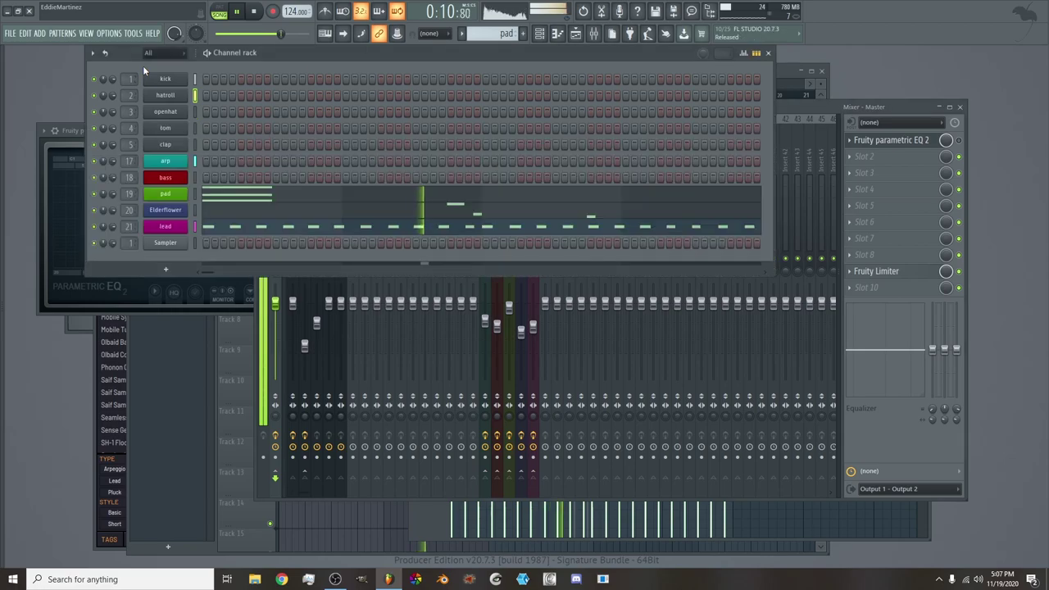
{"action": "left_click", "coordinate": [168, 161]}
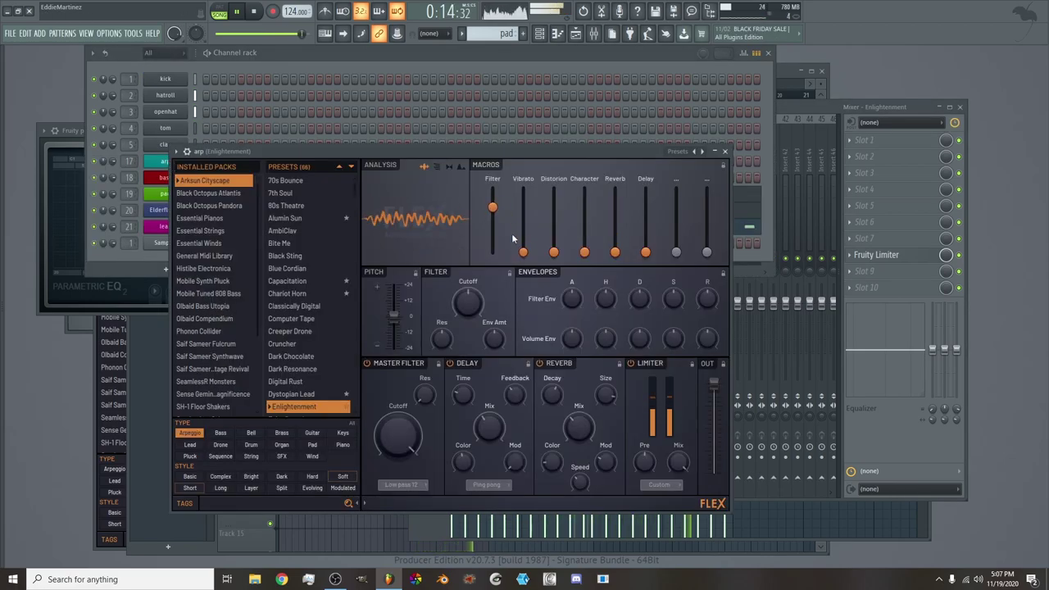
{"action": "left_click_drag", "start_coordinate": [493, 207], "coordinate": [493, 251]}
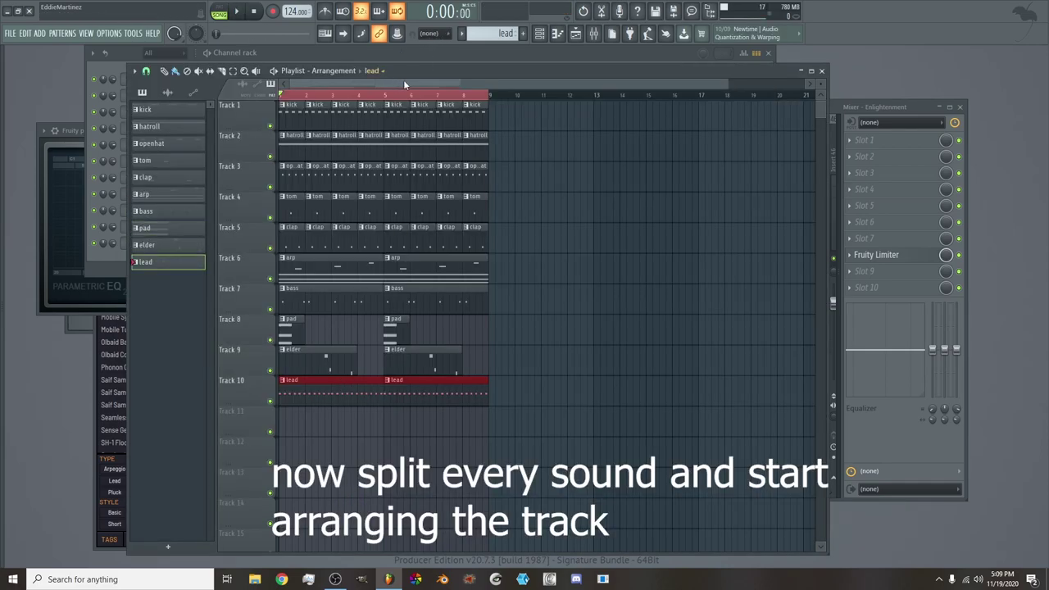
Duplicate all playlist clips of the eight-bar arrangement repeatedly until the copies extend past bar 65
{"action": "left_click_drag", "start_coordinate": [500, 101], "coordinate": [525, 208]}
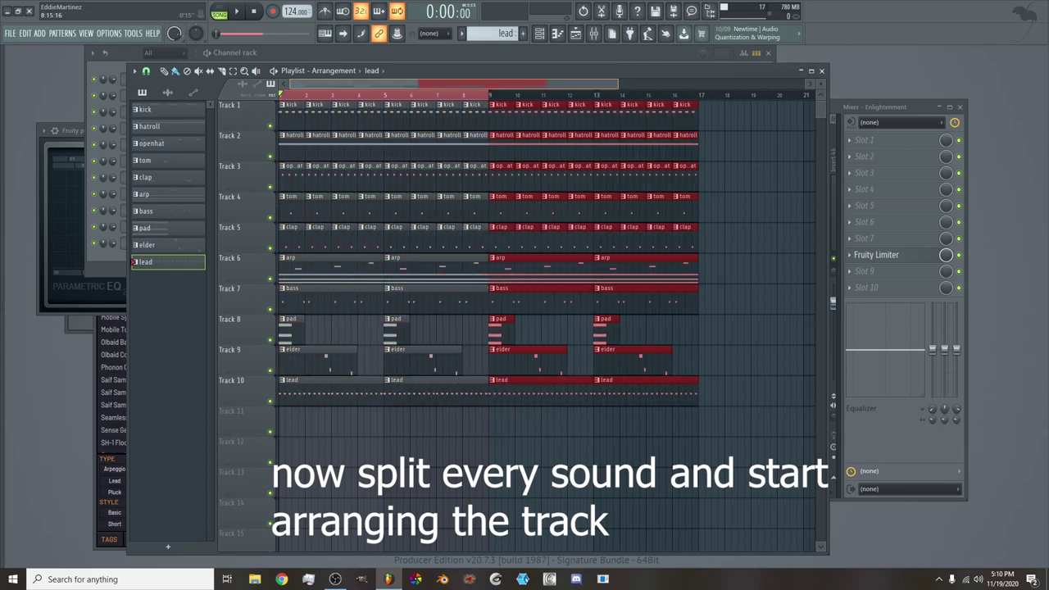
{"action": "scroll", "coordinate": [486, 193], "scroll_direction": "down", "scroll_amount": 3}
{"action": "key", "text": "ctrl+a"}
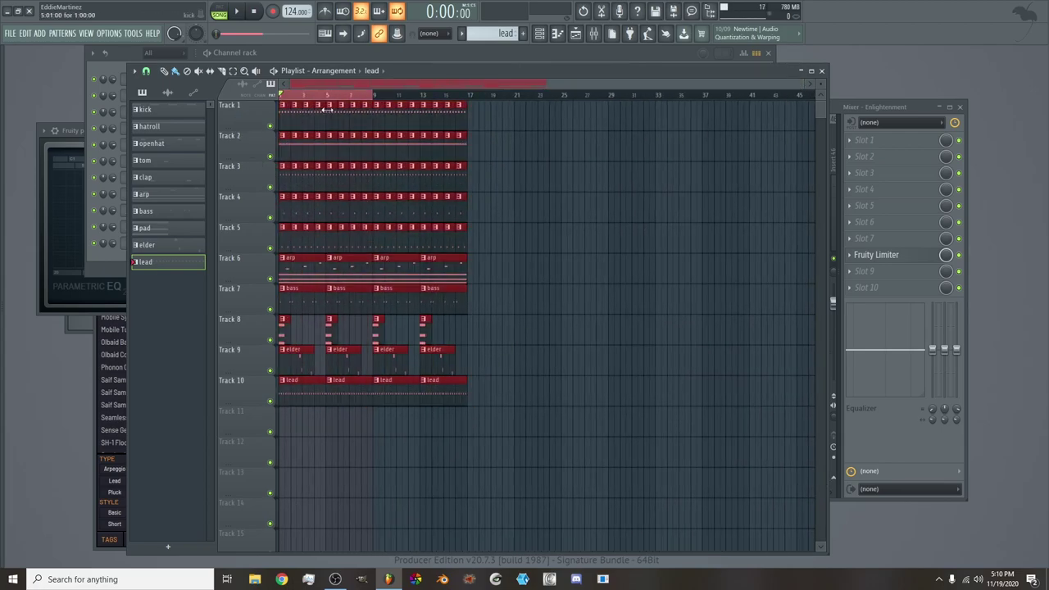
{"action": "key", "text": "ctrl+b"}
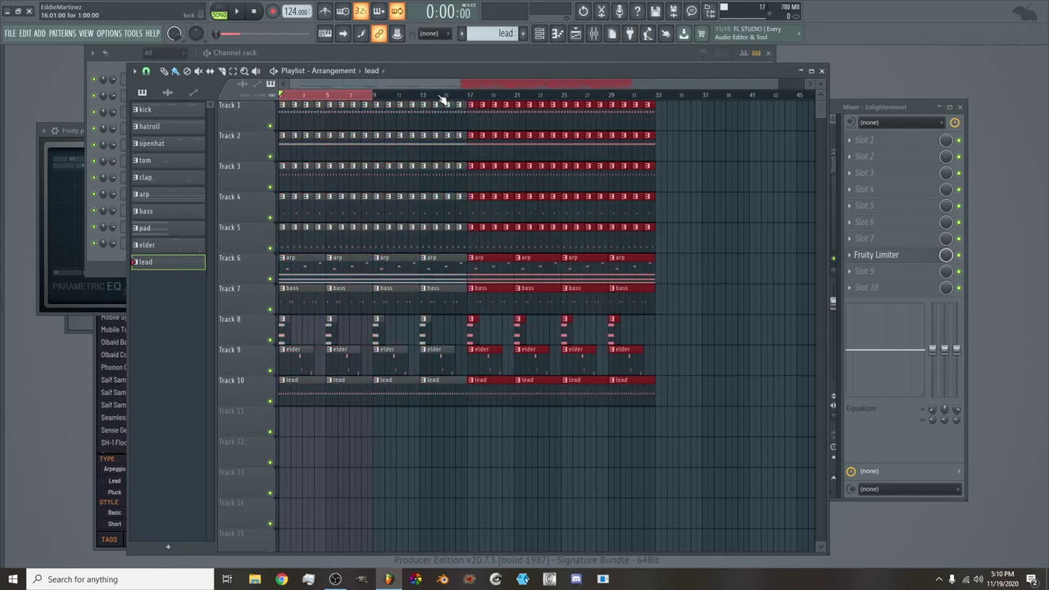
{"action": "scroll", "coordinate": [360, 97], "scroll_direction": "down", "scroll_amount": 2}
{"action": "left_click_drag", "start_coordinate": [543, 377], "coordinate": [237, 134]}
{"action": "key", "text": "ctrl+b"}
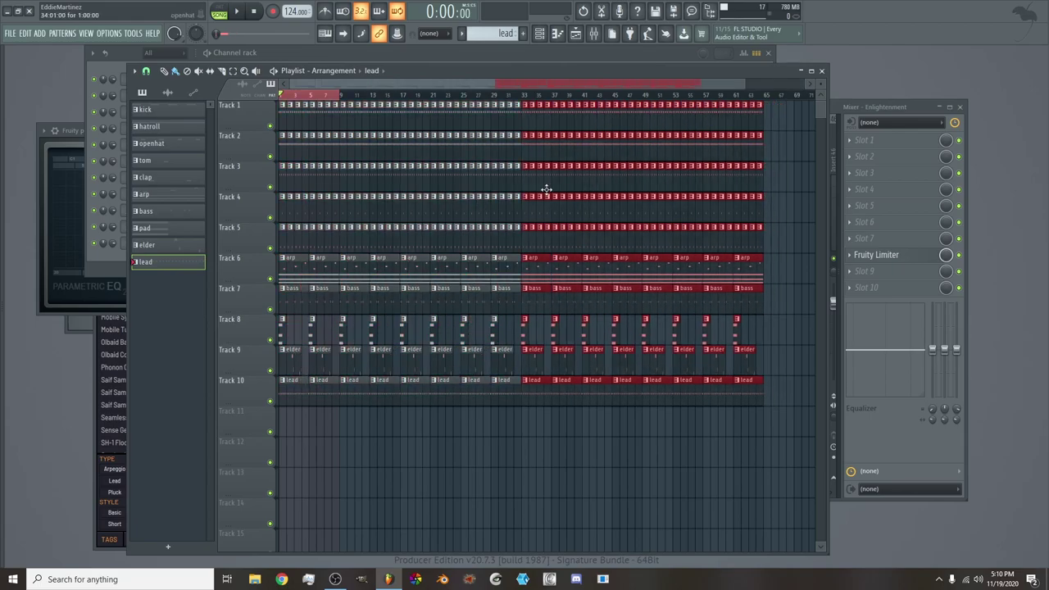
{"action": "key", "text": "ctrl+b"}
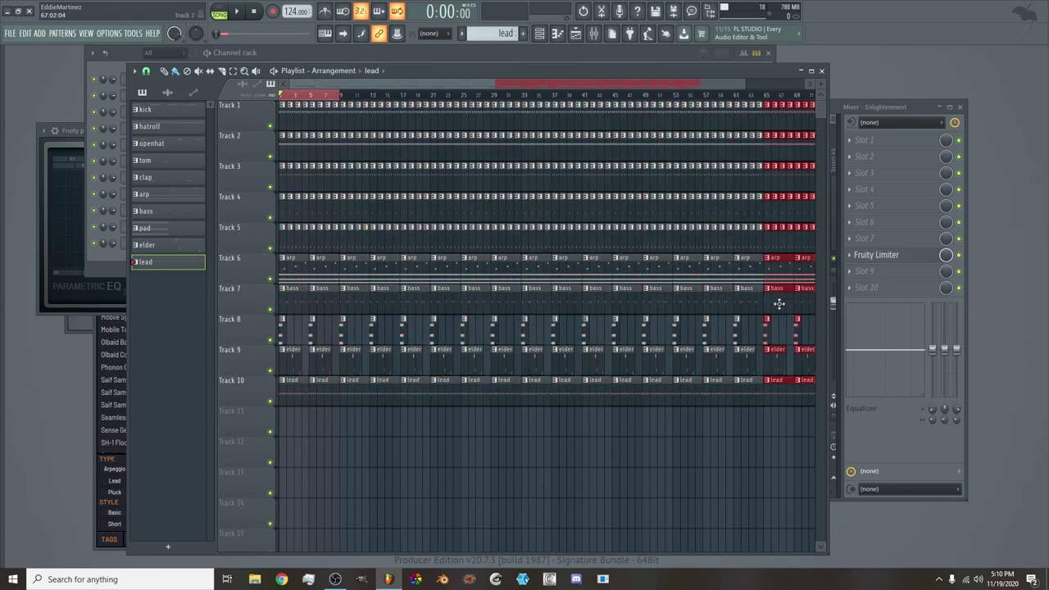
Delete the elder and lead clips from bars 1 to 8 at the start of the playlist
{"action": "scroll", "coordinate": [417, 81], "scroll_direction": "up", "scroll_amount": 3}
{"action": "left_click_drag", "start_coordinate": [422, 80], "coordinate": [220, 83]}
{"action": "scroll", "coordinate": [334, 85], "scroll_direction": "up", "scroll_amount": 2}
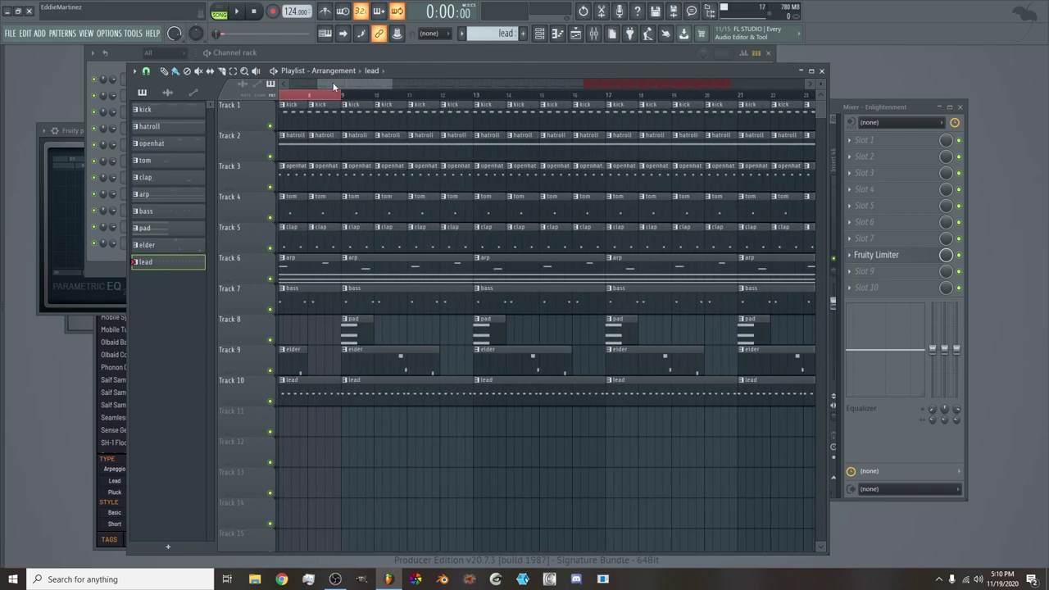
{"action": "left_click_drag", "start_coordinate": [334, 86], "coordinate": [173, 86]}
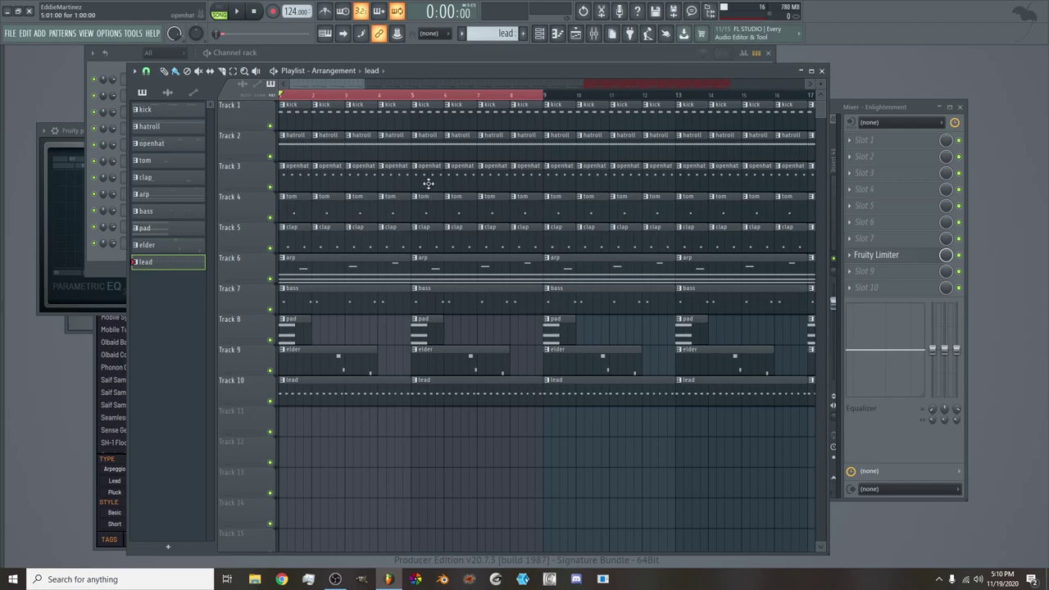
{"action": "right_click", "coordinate": [487, 386]}
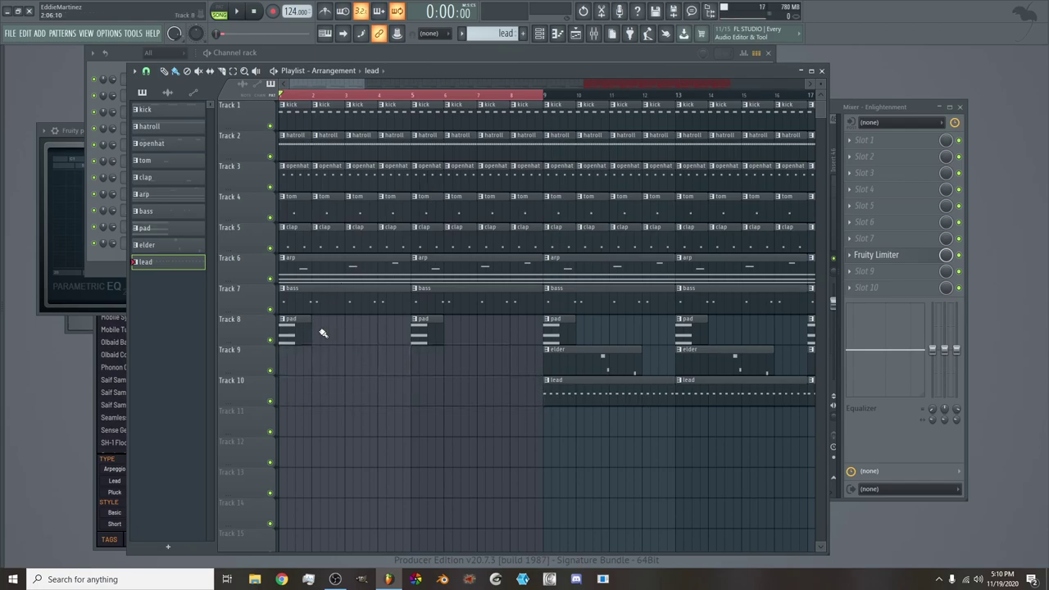
Clear the pad, bass, openhat and clap clips from bars 1–8 of the arrangement
{"action": "right_click", "coordinate": [395, 301]}
{"action": "right_click", "coordinate": [429, 301]}
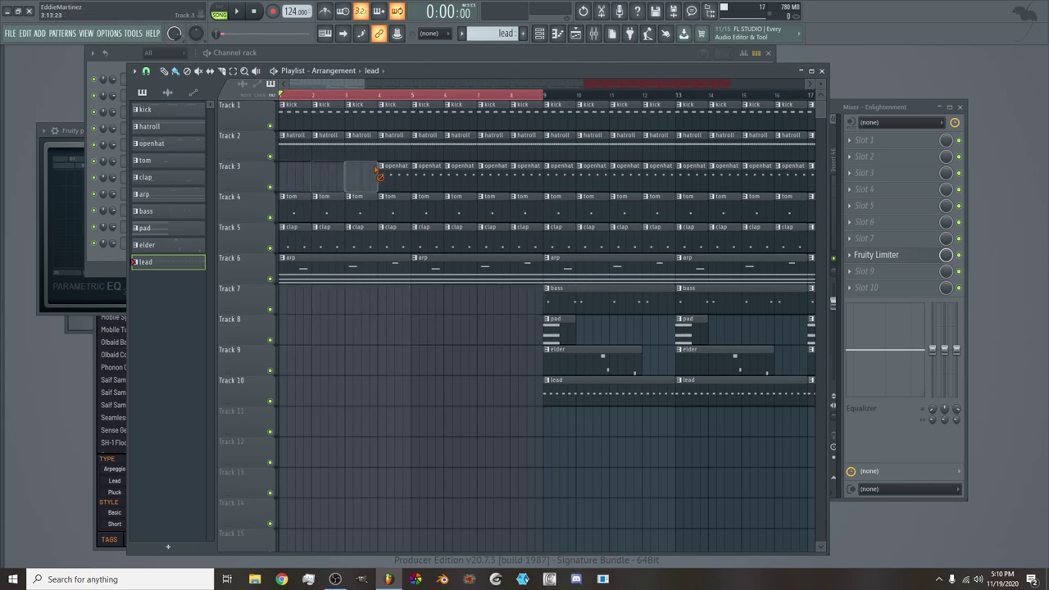
{"action": "key", "text": "space"}
{"action": "right_click", "coordinate": [287, 237]}
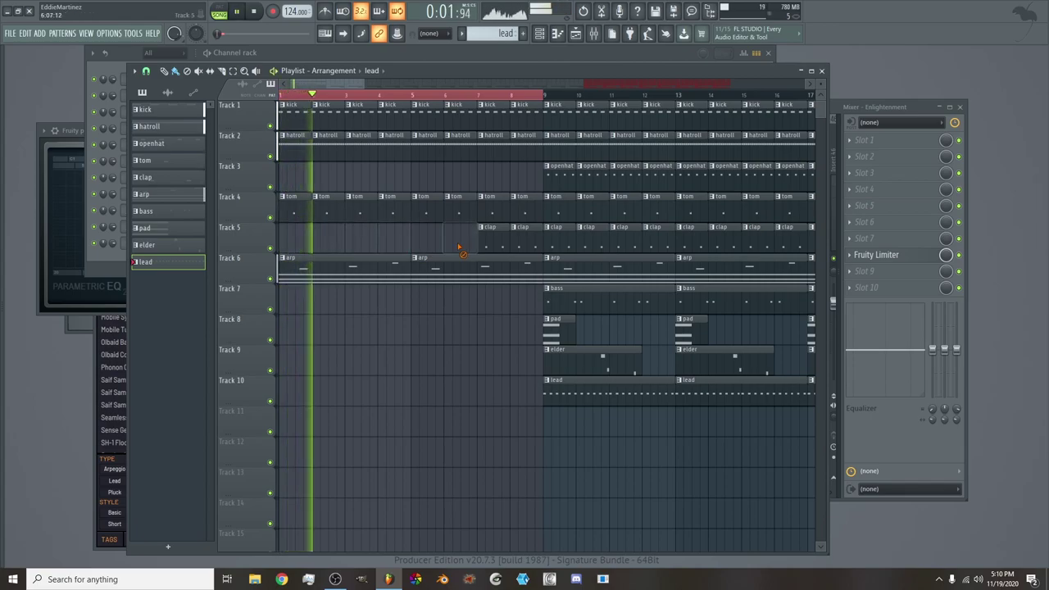
{"action": "right_click", "coordinate": [491, 241]}
{"action": "right_click", "coordinate": [520, 236]}
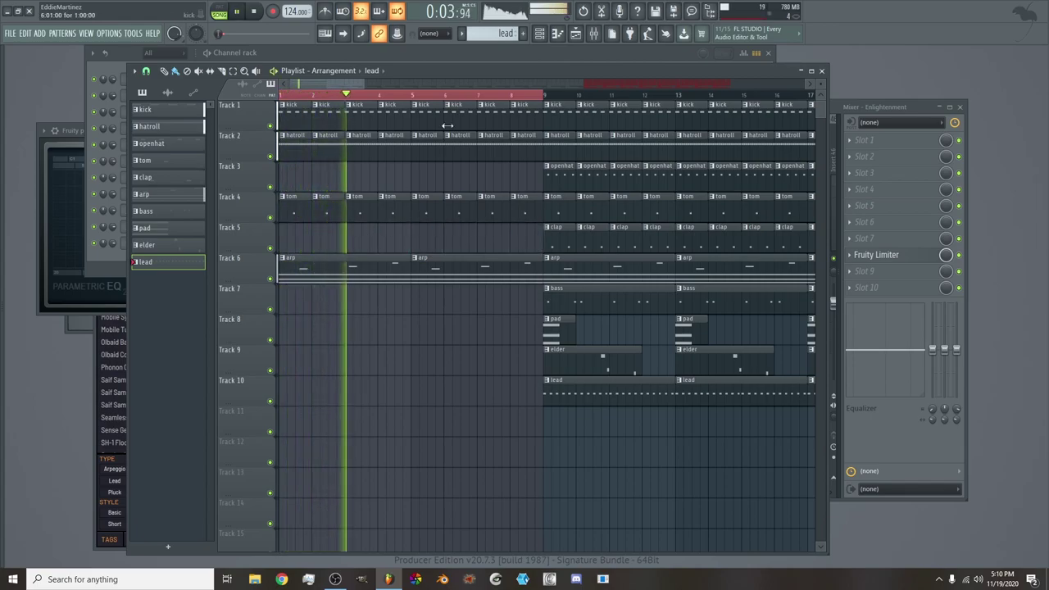
Set a low cut in the Master channel's Fruity parametric EQ 2 and automate its mix level over bars 1–8
{"action": "left_click", "coordinate": [593, 33]}
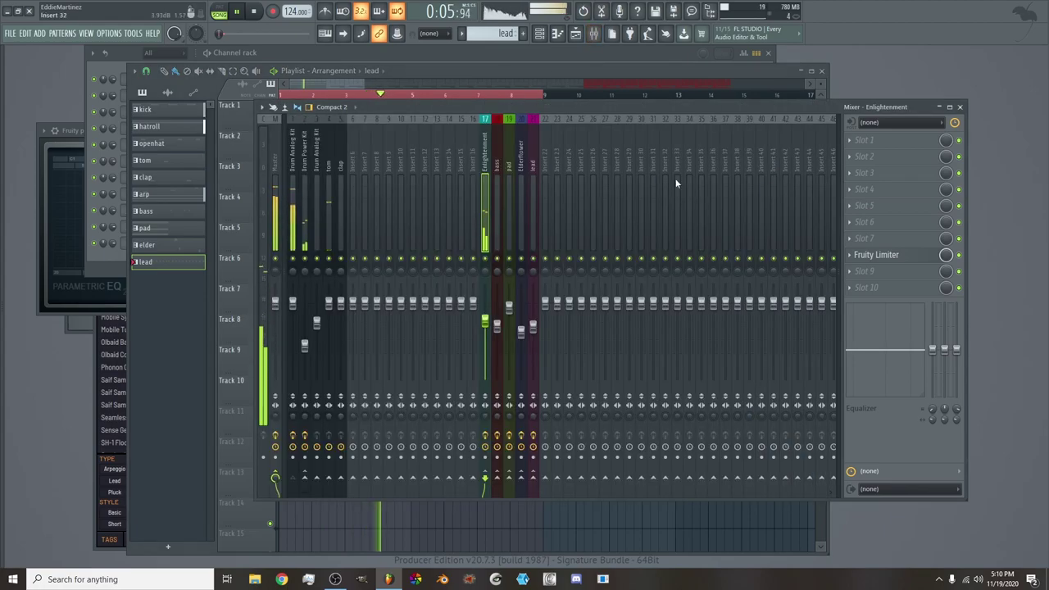
{"action": "left_click", "coordinate": [267, 171]}
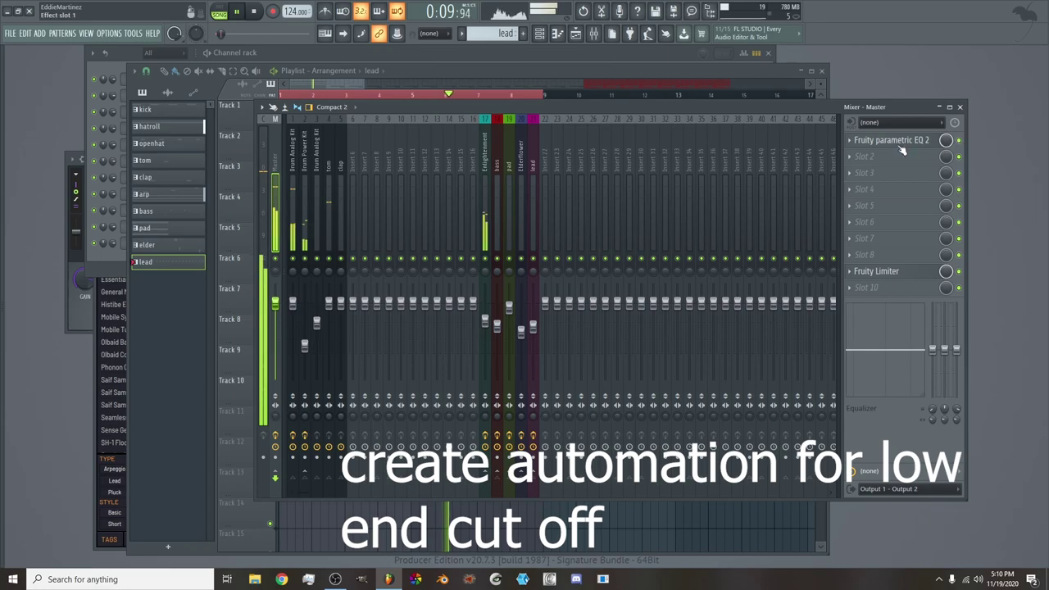
{"action": "left_click", "coordinate": [898, 145]}
{"action": "left_click_drag", "start_coordinate": [145, 219], "coordinate": [134, 218]}
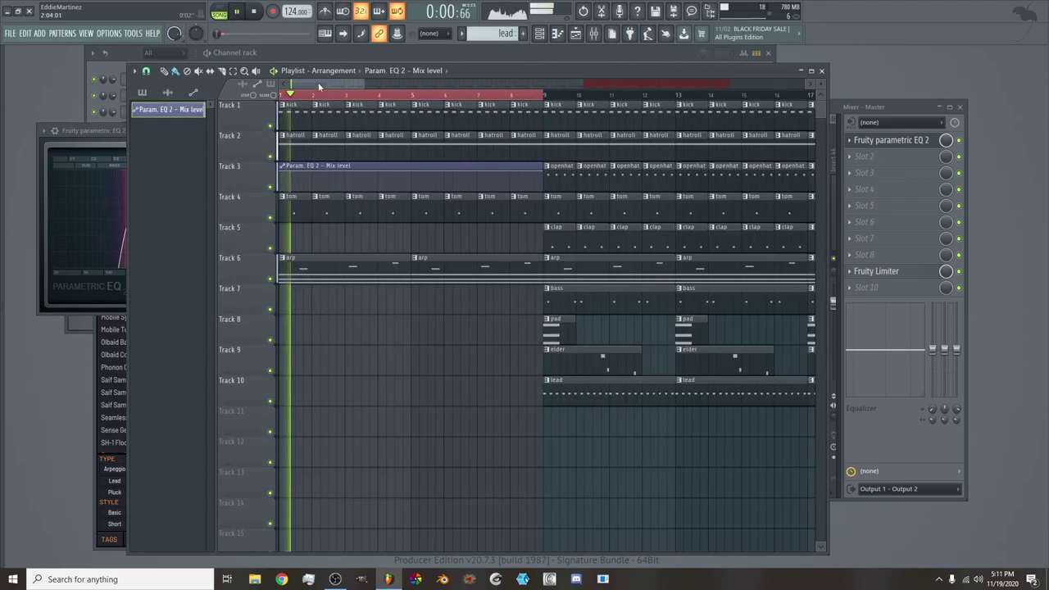
Insert an empty playlist track directly below the arp track
{"action": "scroll", "coordinate": [318, 86], "scroll_direction": "down", "scroll_amount": 3}
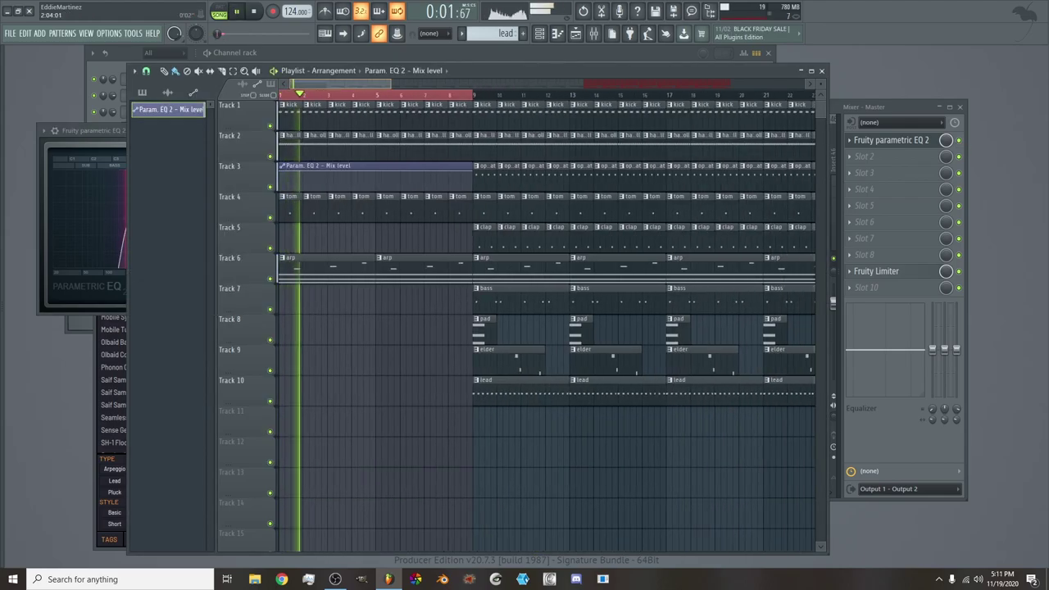
{"action": "right_click", "coordinate": [257, 305]}
{"action": "left_click", "coordinate": [295, 490]}
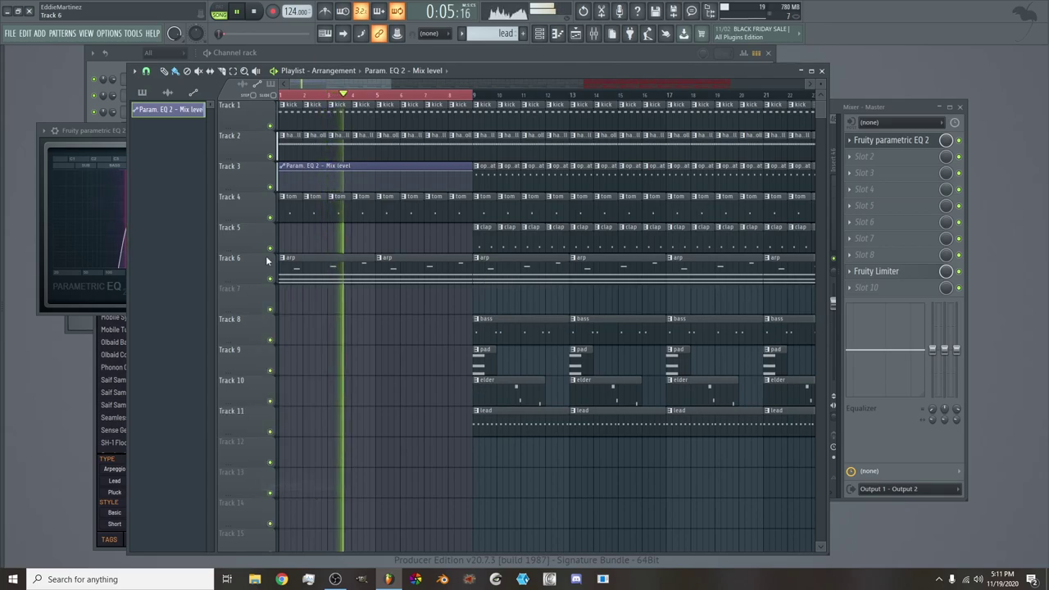
Automate the arp's Filter macro on Track 7 over bars 1–16, level until bar 9 and ramping up to bar 17
{"action": "left_click", "coordinate": [109, 64]}
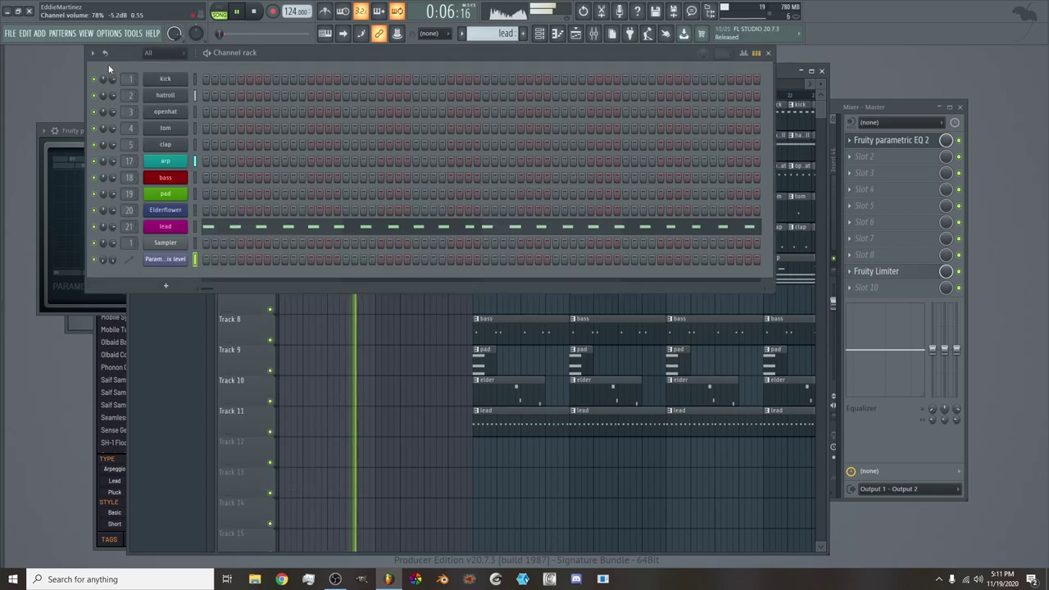
{"action": "left_click", "coordinate": [167, 163]}
{"action": "left_click_drag", "start_coordinate": [498, 235], "coordinate": [499, 226]}
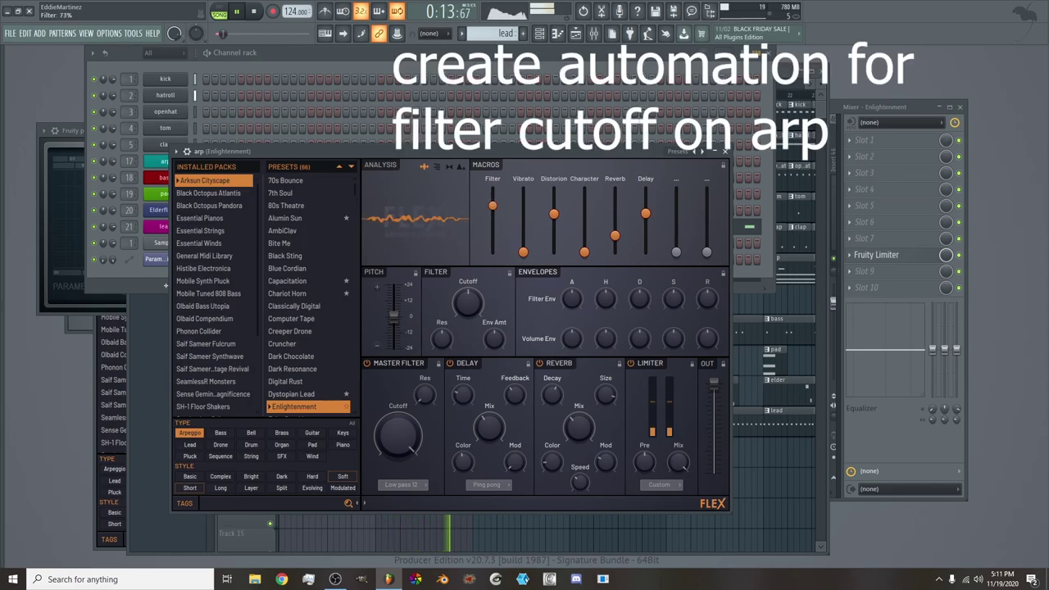
{"action": "left_click_drag", "start_coordinate": [492, 206], "coordinate": [493, 200]}
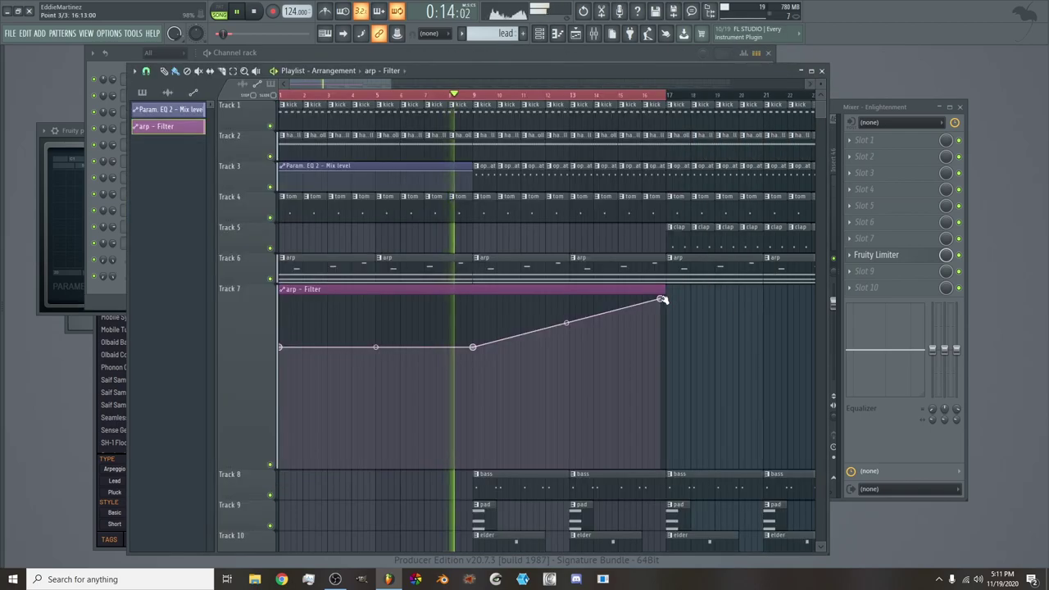
{"action": "left_click_drag", "start_coordinate": [662, 298], "coordinate": [666, 306]}
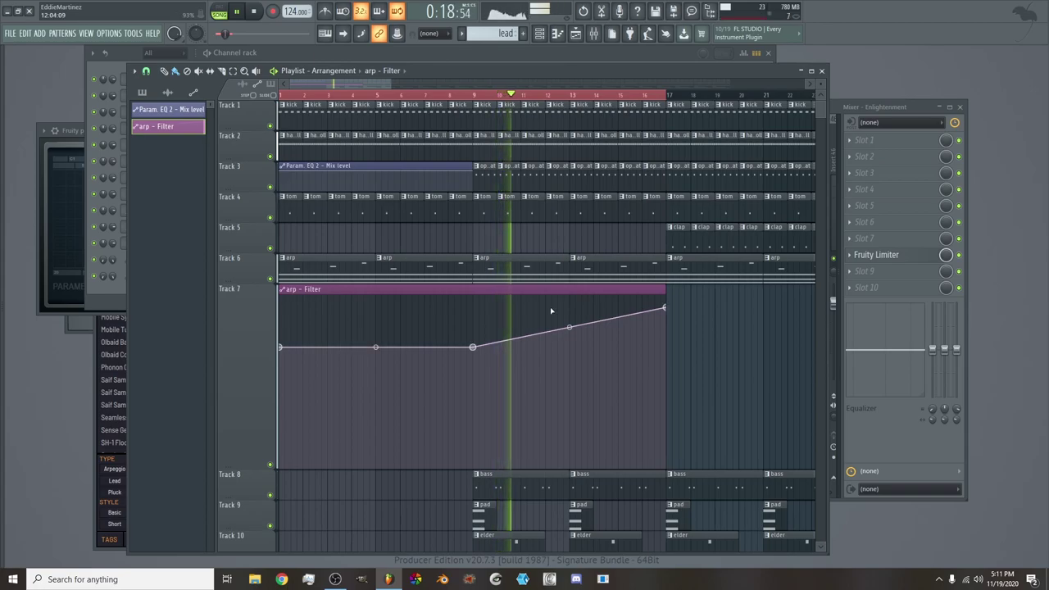
{"action": "key", "text": "space"}
{"action": "key", "text": "space"}
Delete the lead clips in bars 9–24 and the elder clips in bars 9–20
{"action": "scroll", "coordinate": [697, 393], "scroll_direction": "down", "scroll_amount": 5}
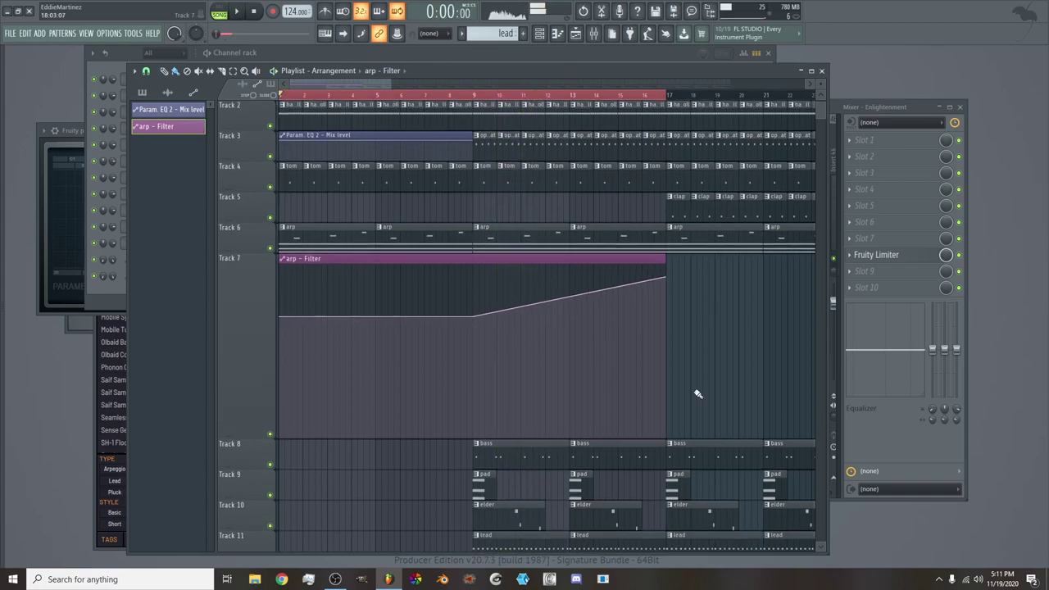
{"action": "right_click", "coordinate": [548, 432]}
{"action": "right_click", "coordinate": [620, 433]}
{"action": "right_click", "coordinate": [697, 435]}
{"action": "right_click", "coordinate": [775, 439]}
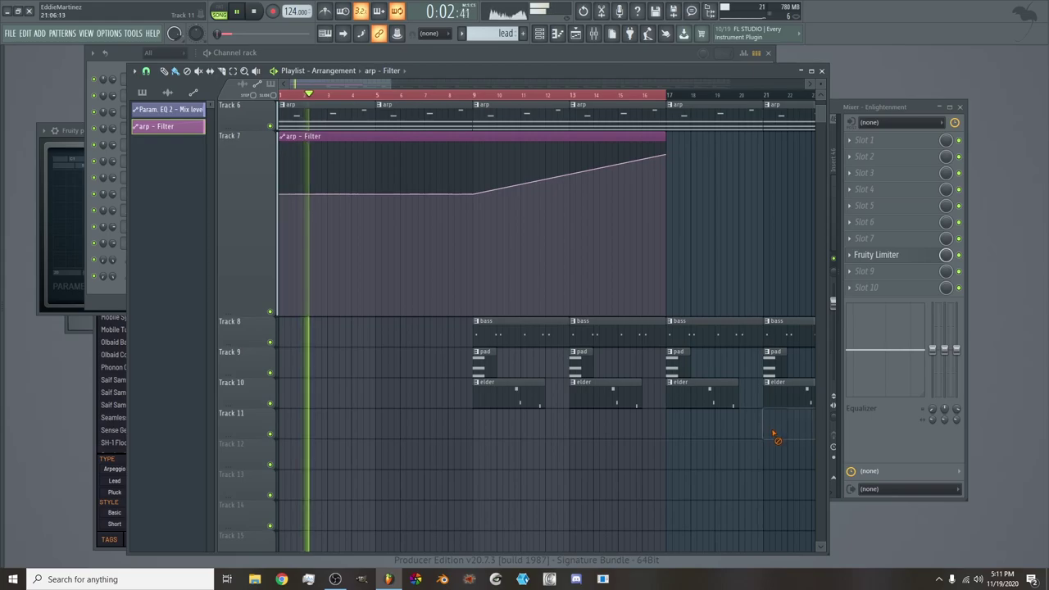
{"action": "right_click", "coordinate": [523, 403]}
{"action": "right_click", "coordinate": [617, 402]}
{"action": "right_click", "coordinate": [684, 405]}
Delete the pad and bass clips in bars 9–16
{"action": "right_click", "coordinate": [597, 370]}
{"action": "right_click", "coordinate": [484, 362]}
{"action": "right_click", "coordinate": [529, 341]}
{"action": "right_click", "coordinate": [574, 341]}
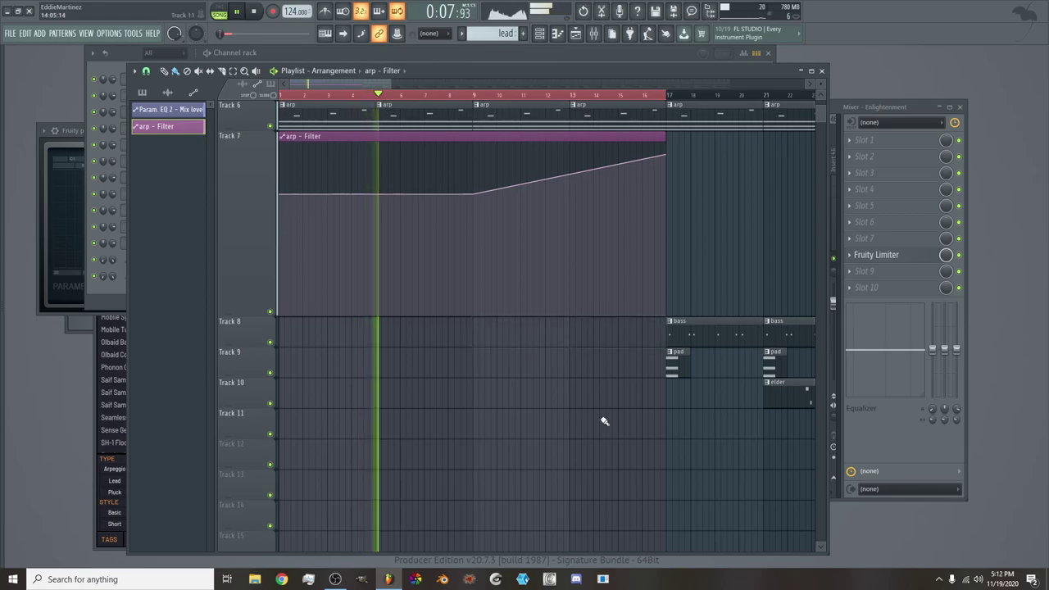
Delete the openhat clips in bars 9–16 on Track 3
{"action": "scroll", "coordinate": [604, 421], "scroll_direction": "up", "scroll_amount": 5}
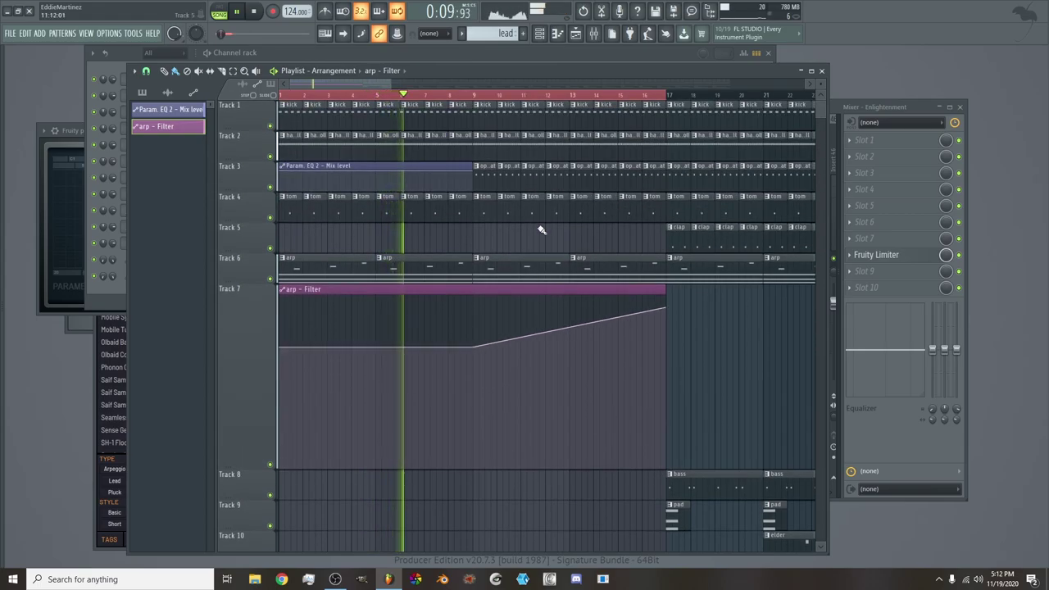
{"action": "right_click", "coordinate": [483, 172]}
{"action": "right_click", "coordinate": [508, 172]}
{"action": "right_click", "coordinate": [533, 173]}
{"action": "right_click", "coordinate": [557, 174]}
{"action": "right_click", "coordinate": [573, 175]}
{"action": "right_click", "coordinate": [596, 175]}
{"action": "right_click", "coordinate": [621, 176]}
{"action": "right_click", "coordinate": [645, 175]}
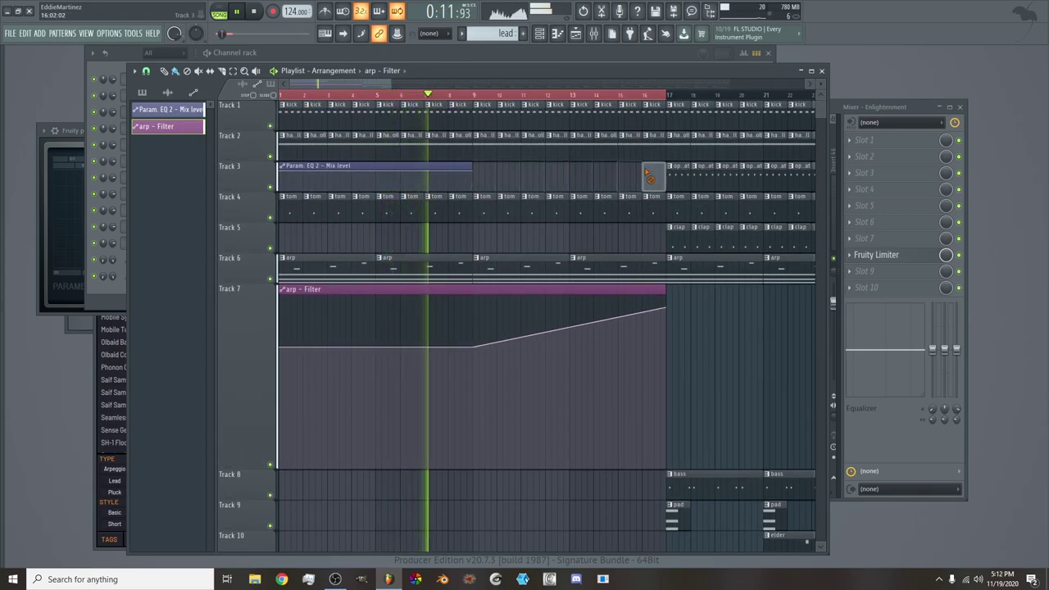
Move the Param. EQ 2 mix level automation clip onto a new topmost track and lengthen it to about bar 17
{"action": "right_click", "coordinate": [254, 172]}
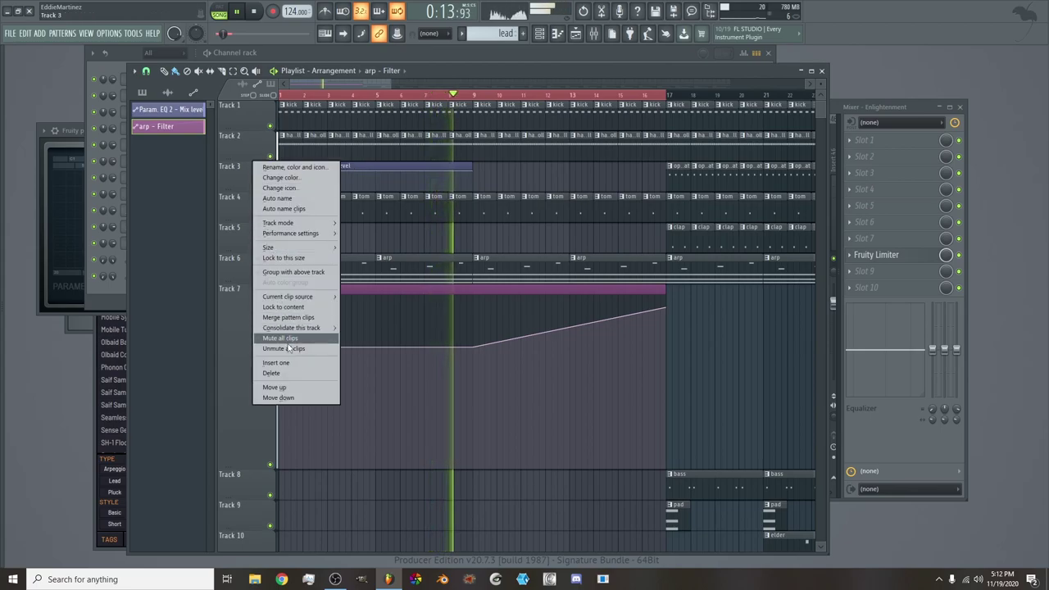
{"action": "left_click", "coordinate": [242, 144]}
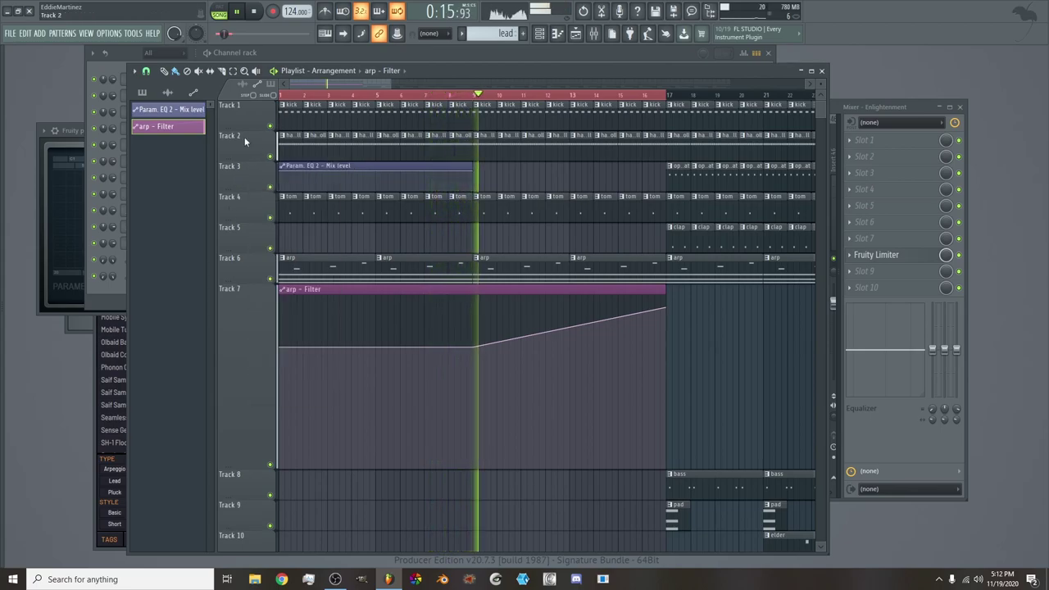
{"action": "right_click", "coordinate": [238, 105]}
{"action": "left_click", "coordinate": [291, 304]}
{"action": "left_click_drag", "start_coordinate": [344, 195], "coordinate": [336, 105]}
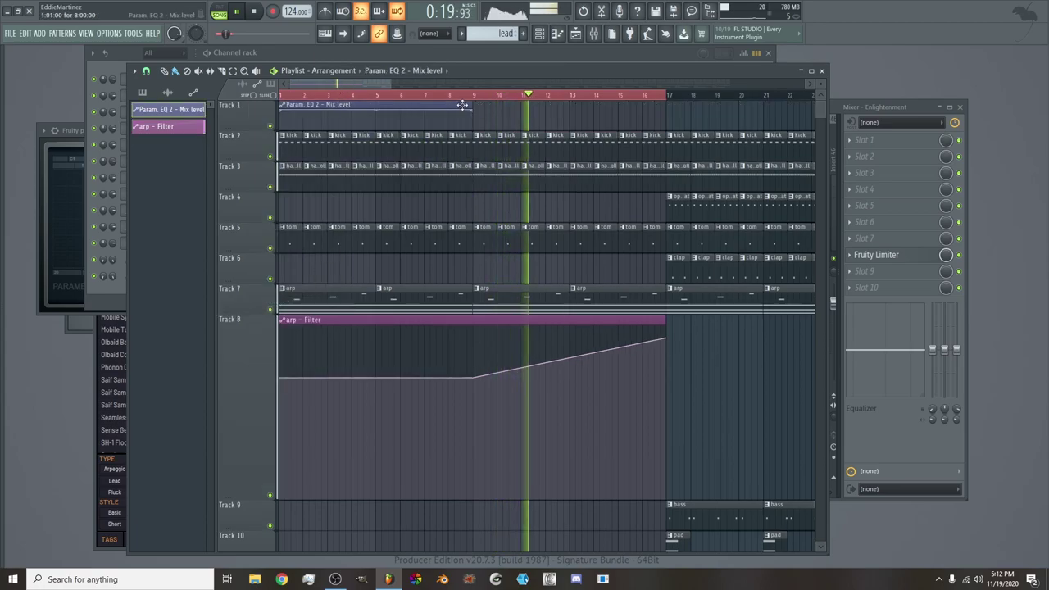
{"action": "left_click_drag", "start_coordinate": [472, 105], "coordinate": [662, 88]}
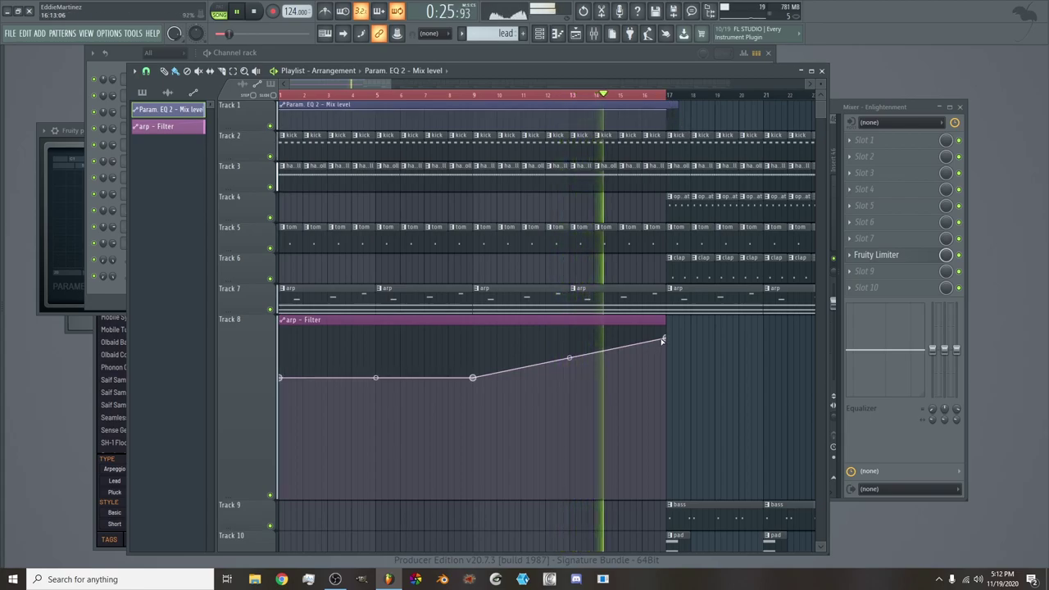
Reshape the arp Filter automation into one downward curve ending at about 16% at bar 17, without the point at bar 9
{"action": "left_click_drag", "start_coordinate": [664, 338], "coordinate": [668, 473]}
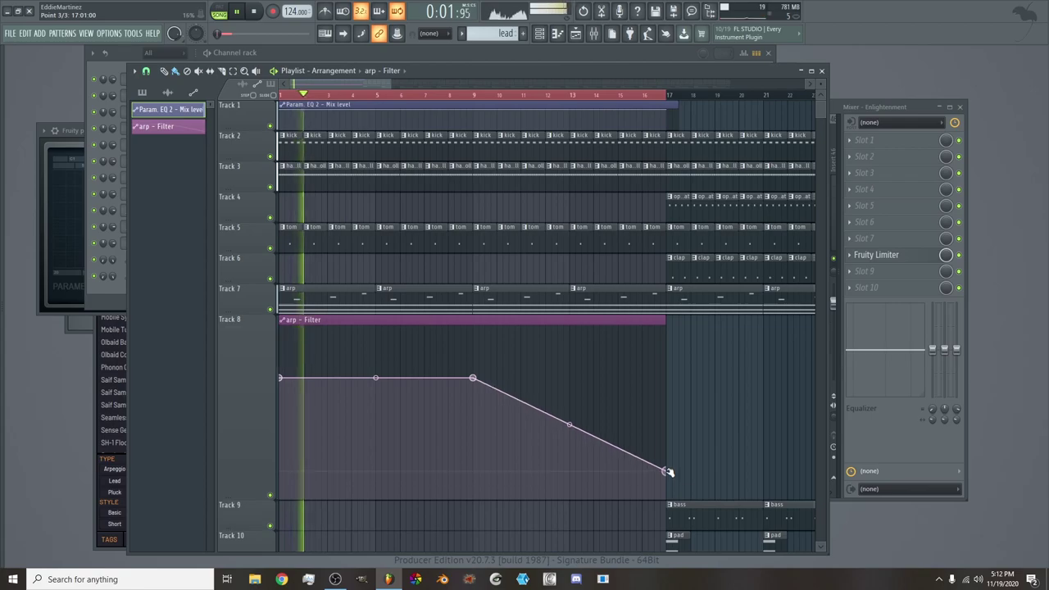
{"action": "right_click", "coordinate": [472, 378]}
{"action": "left_click", "coordinate": [494, 373]}
{"action": "left_click_drag", "start_coordinate": [472, 424], "coordinate": [471, 391]}
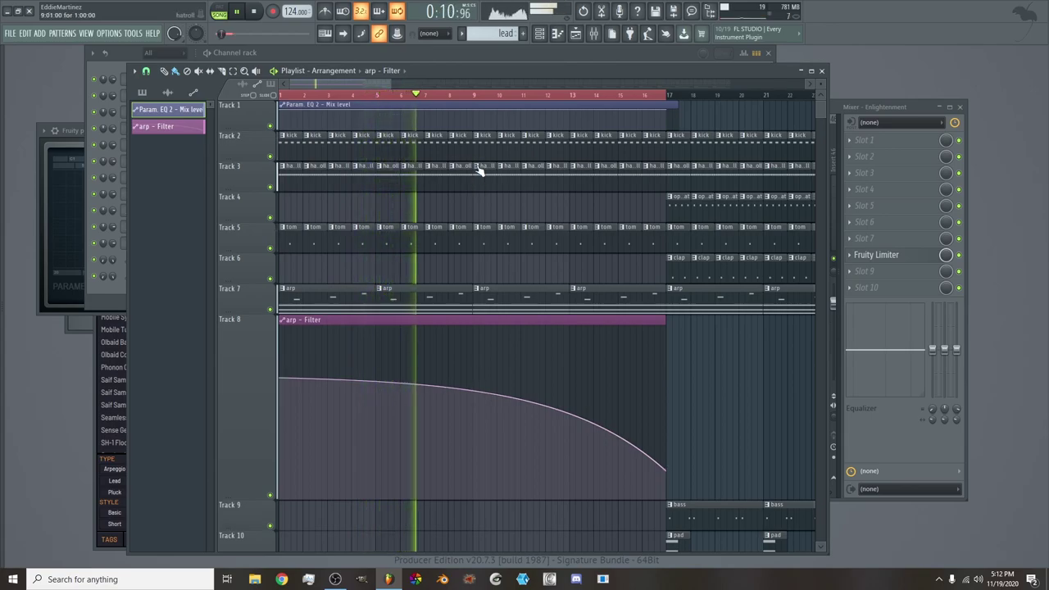
Extend the time selection to bar 25 and clear the openhat and clap clips from bars 17–24
{"action": "left_click_drag", "start_coordinate": [362, 84], "coordinate": [404, 85]}
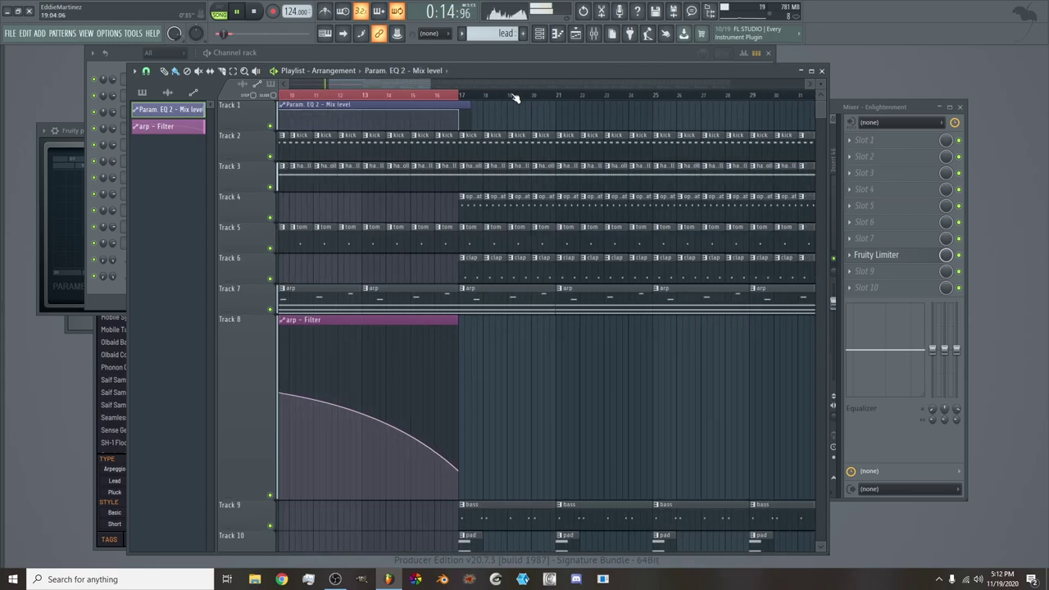
{"action": "left_click_drag", "start_coordinate": [557, 98], "coordinate": [632, 99]}
{"action": "scroll", "coordinate": [631, 155], "scroll_direction": "down", "scroll_amount": 2}
{"action": "left_click_drag", "start_coordinate": [469, 154], "coordinate": [635, 143]}
{"action": "mouse_move", "coordinate": [479, 195]}
{"action": "left_mouse_down"}
{"action": "mouse_move", "coordinate": [471, 199]}
{"action": "mouse_move", "coordinate": [549, 201]}
{"action": "mouse_move", "coordinate": [635, 174]}
{"action": "mouse_move", "coordinate": [642, 201]}
{"action": "mouse_move", "coordinate": [636, 193]}
{"action": "mouse_move", "coordinate": [615, 216]}
{"action": "left_mouse_up"}
{"action": "mouse_move", "coordinate": [577, 183]}
{"action": "left_mouse_down"}
{"action": "mouse_move", "coordinate": [538, 178]}
{"action": "mouse_move", "coordinate": [623, 192]}
{"action": "mouse_move", "coordinate": [645, 182]}
{"action": "left_mouse_up"}
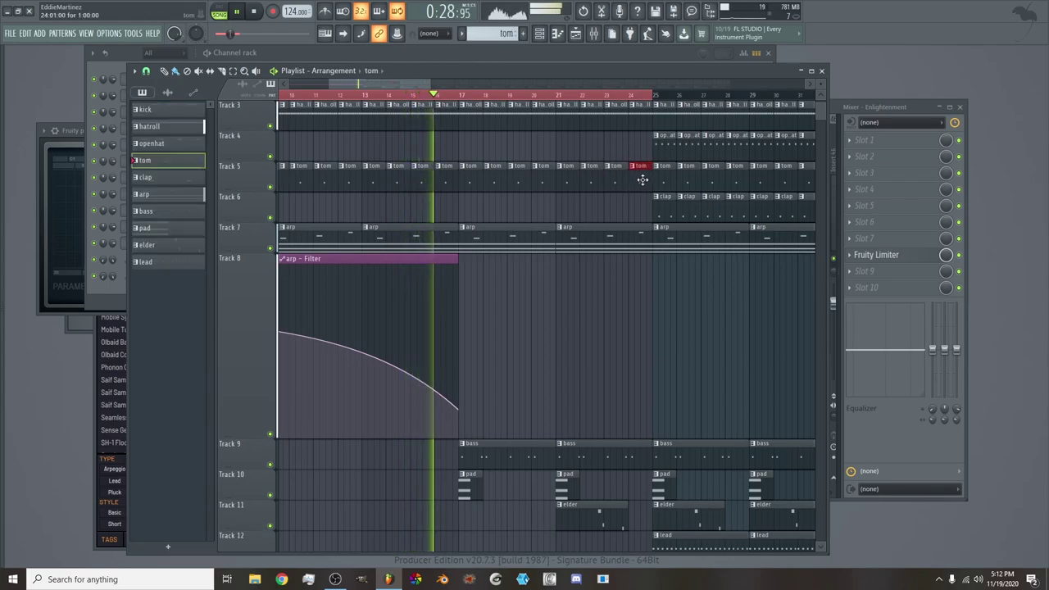
Delete the elder clip at bar 21 and the lead clips in bars 25–32
{"action": "scroll", "coordinate": [550, 331], "scroll_direction": "down", "scroll_amount": 4}
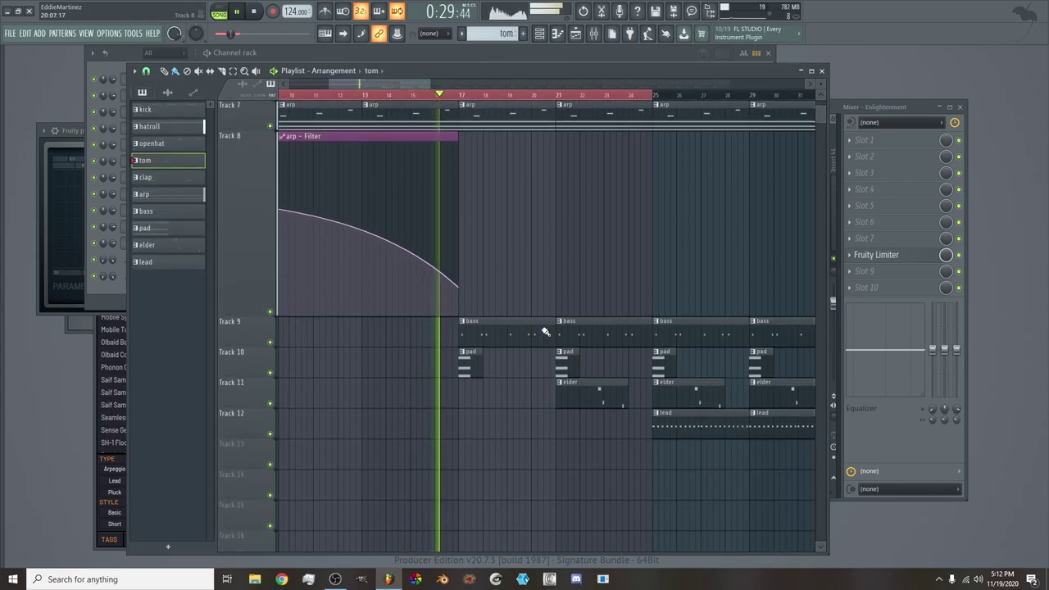
{"action": "right_click", "coordinate": [572, 402]}
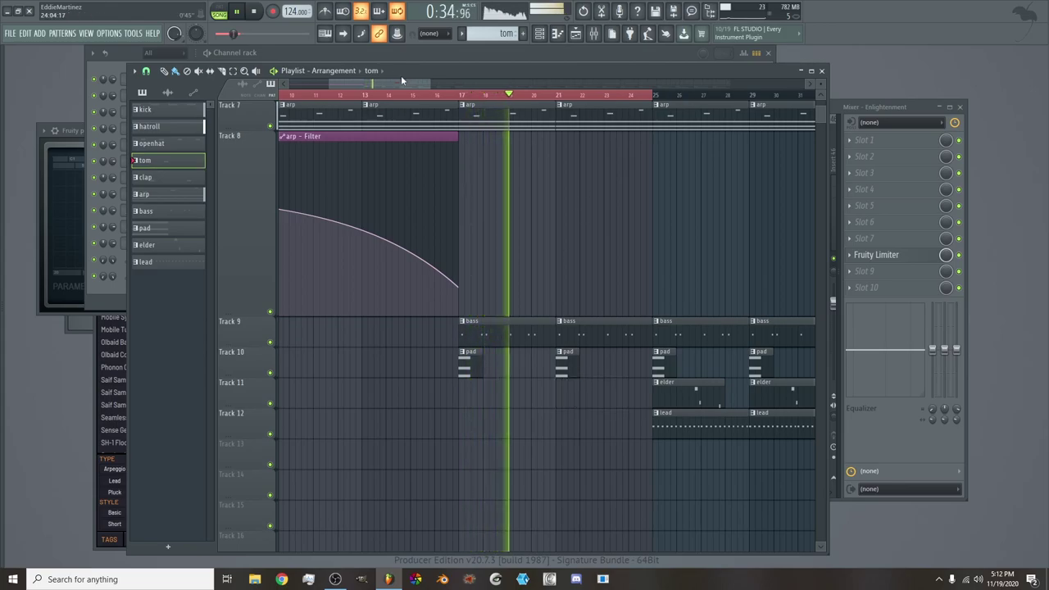
{"action": "left_click_drag", "start_coordinate": [401, 79], "coordinate": [433, 93]}
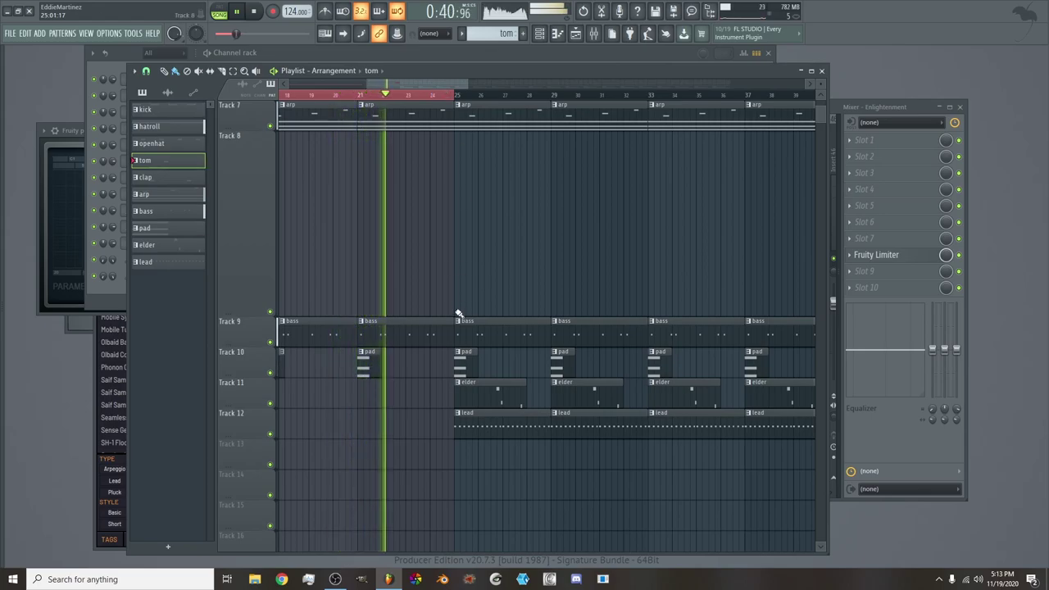
{"action": "right_click", "coordinate": [469, 424]}
{"action": "right_click", "coordinate": [576, 423]}
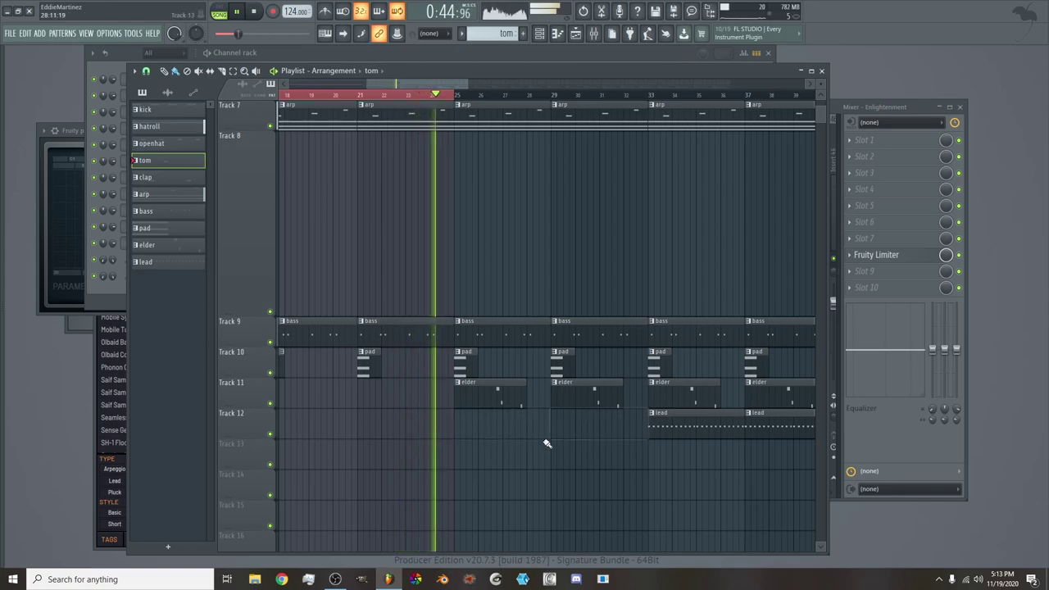
Extend the time selection to bar 33 and clear the clap clips from bars 25–32
{"action": "scroll", "coordinate": [549, 442], "scroll_direction": "up", "scroll_amount": 6}
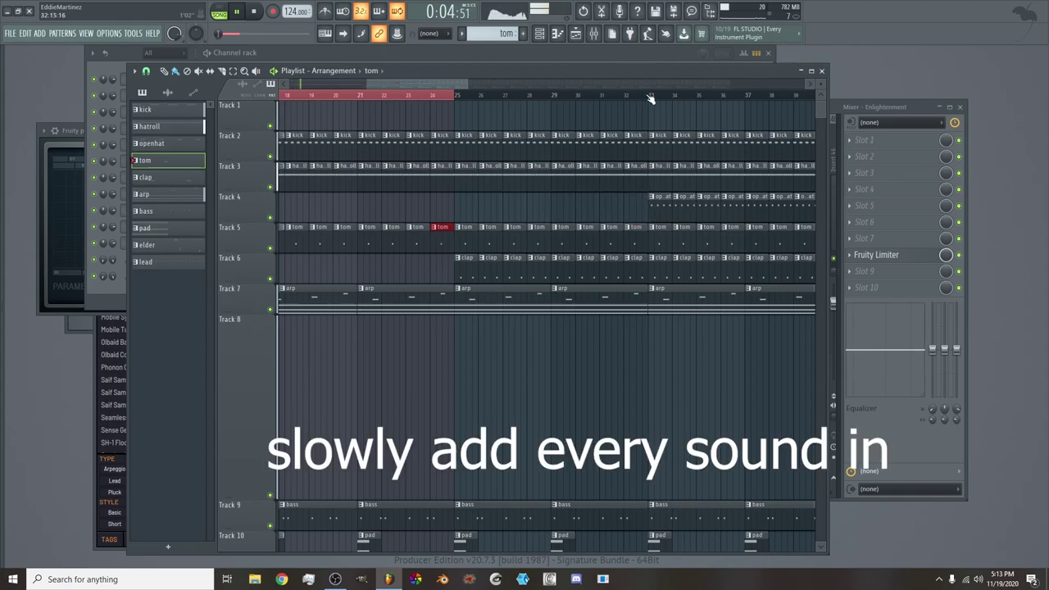
{"action": "left_click_drag", "start_coordinate": [650, 97], "coordinate": [641, 97]}
{"action": "left_click_drag", "start_coordinate": [411, 84], "coordinate": [408, 76]}
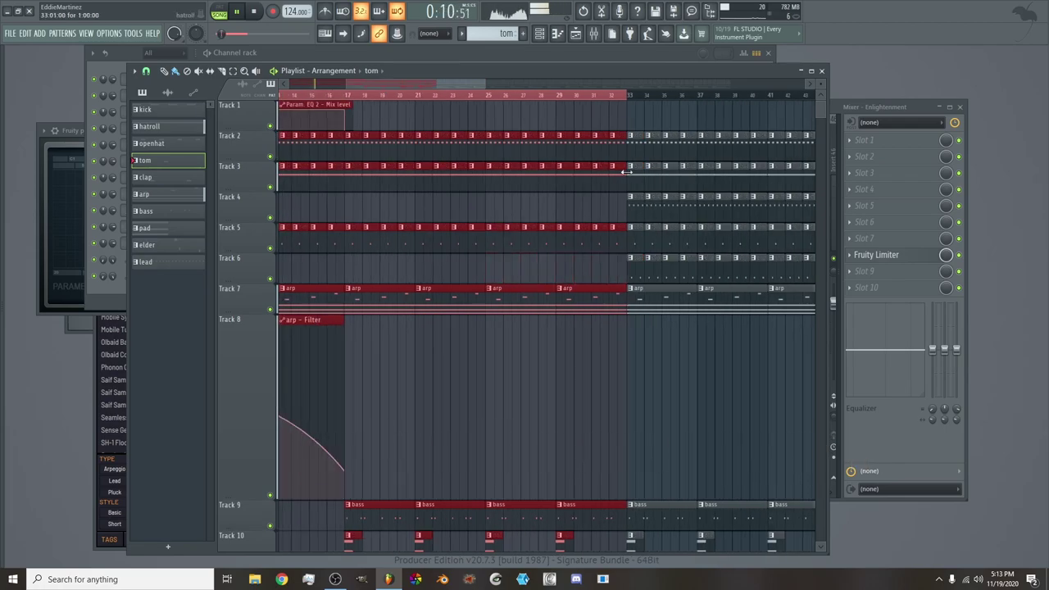
Clear the lead clips from bars 33–48 on Track 12
{"action": "scroll", "coordinate": [611, 225], "scroll_direction": "down", "scroll_amount": 3}
{"action": "left_click_drag", "start_coordinate": [461, 80], "coordinate": [520, 90]}
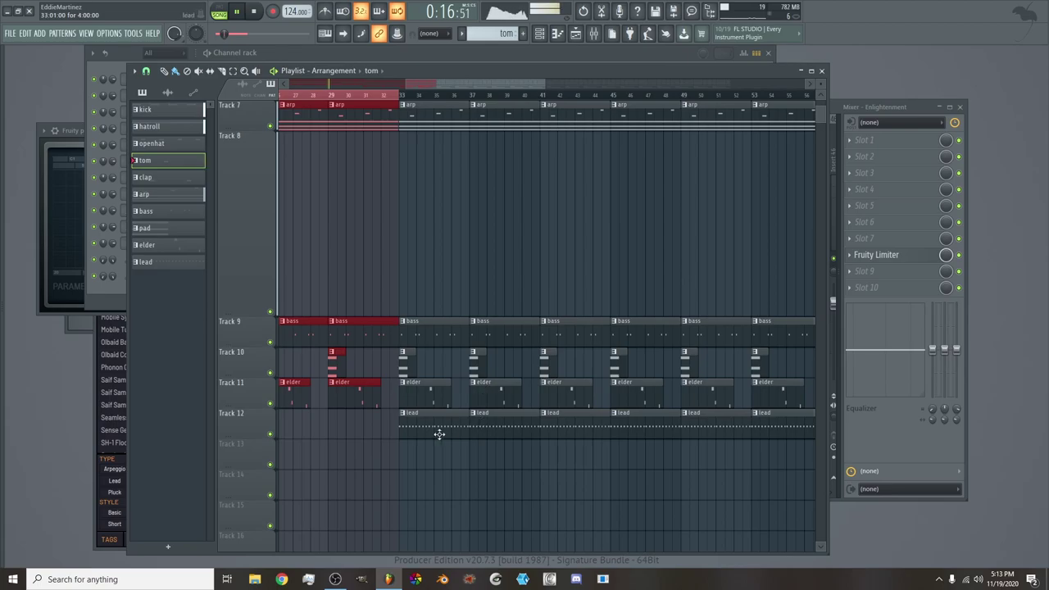
{"action": "left_click_drag", "start_coordinate": [452, 437], "coordinate": [637, 429]}
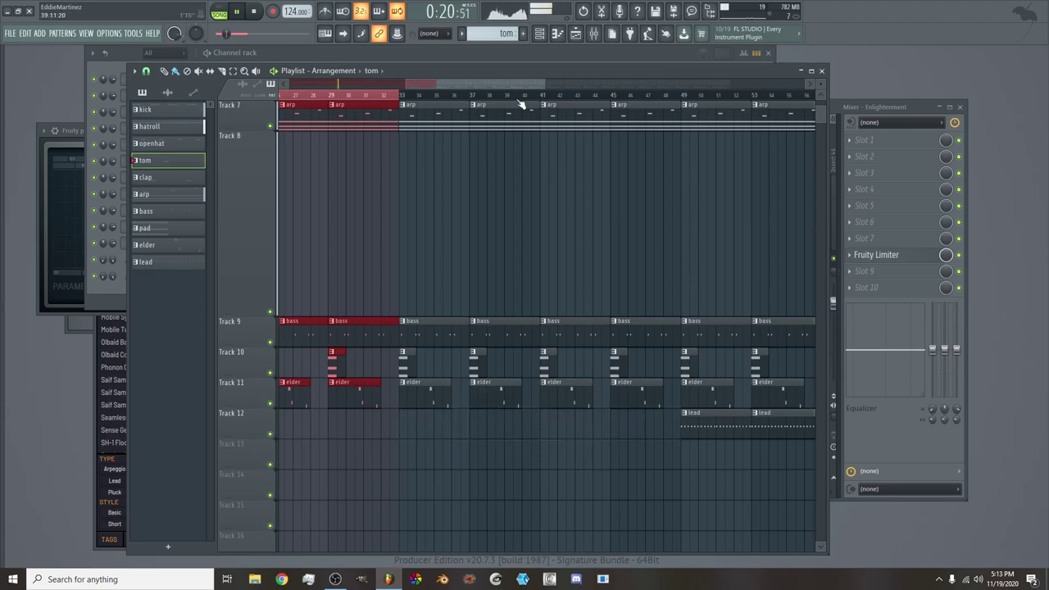
Extend the arp filter automation clip on Track 8 to the start of bar 33
{"action": "left_click_drag", "start_coordinate": [505, 86], "coordinate": [414, 86]}
{"action": "scroll", "coordinate": [415, 85], "scroll_direction": "down", "scroll_amount": 3}
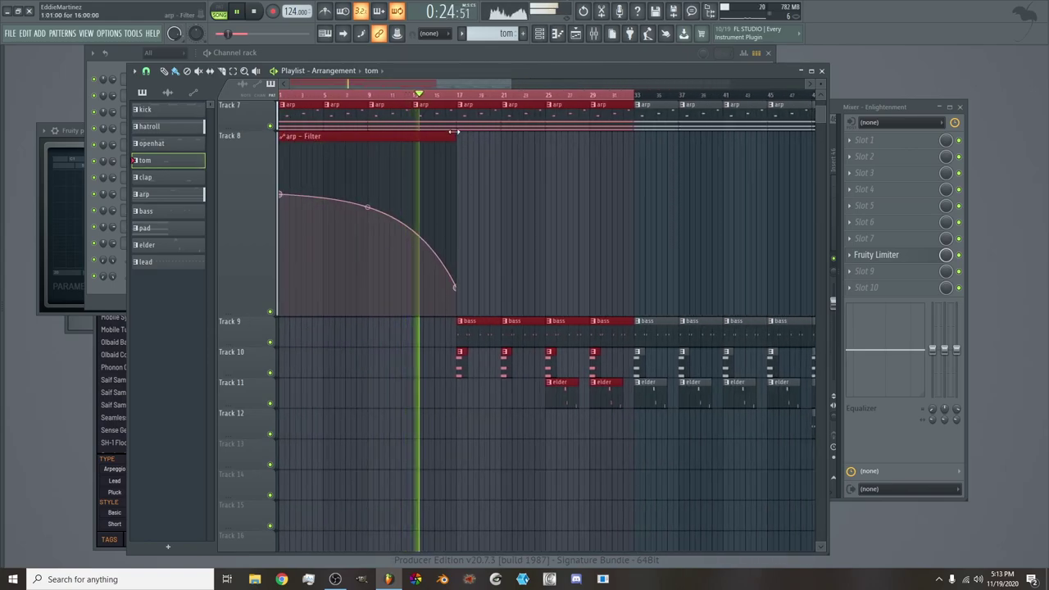
{"action": "mouse_move", "coordinate": [453, 131]}
{"action": "left_mouse_down"}
{"action": "mouse_move", "coordinate": [538, 145]}
{"action": "mouse_move", "coordinate": [454, 159]}
{"action": "mouse_move", "coordinate": [445, 181]}
{"action": "left_mouse_up"}
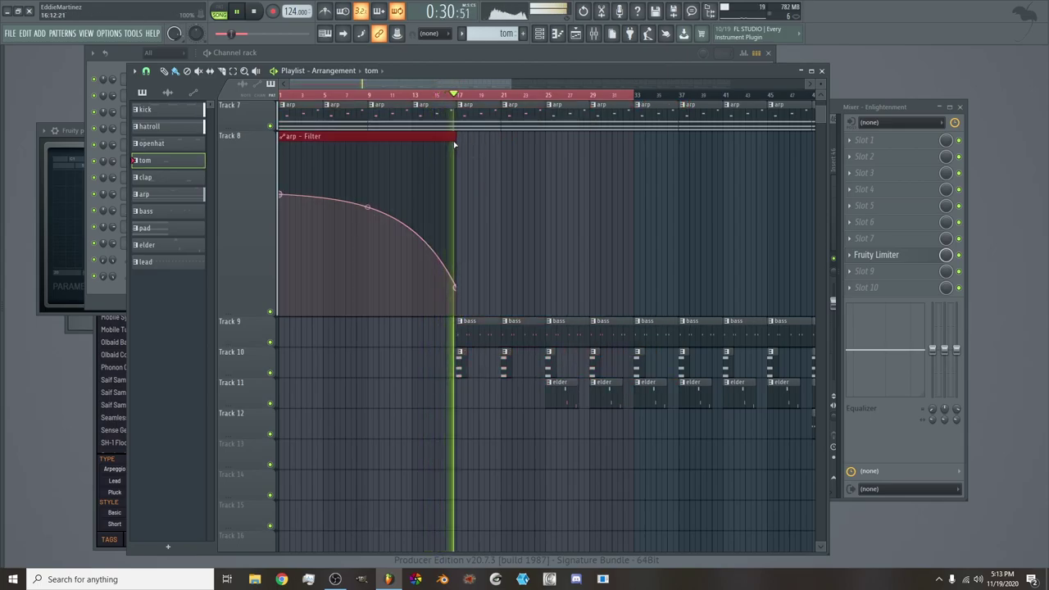
{"action": "left_click_drag", "start_coordinate": [457, 136], "coordinate": [632, 141]}
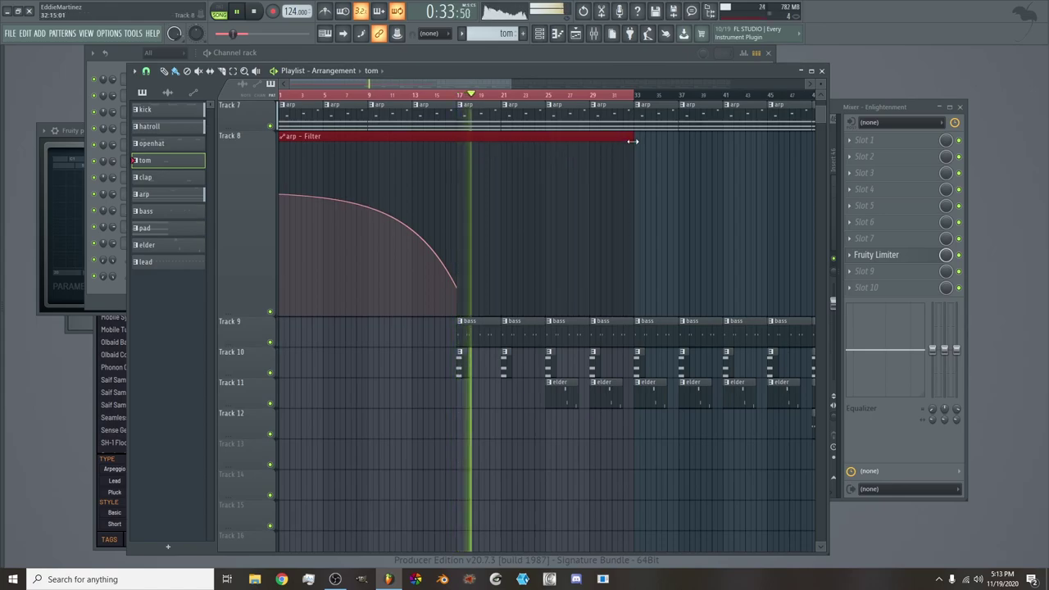
Lower the tom mixer track's volume to 85% (-3.6 dB) and return to the playlist
{"action": "left_click", "coordinate": [594, 35]}
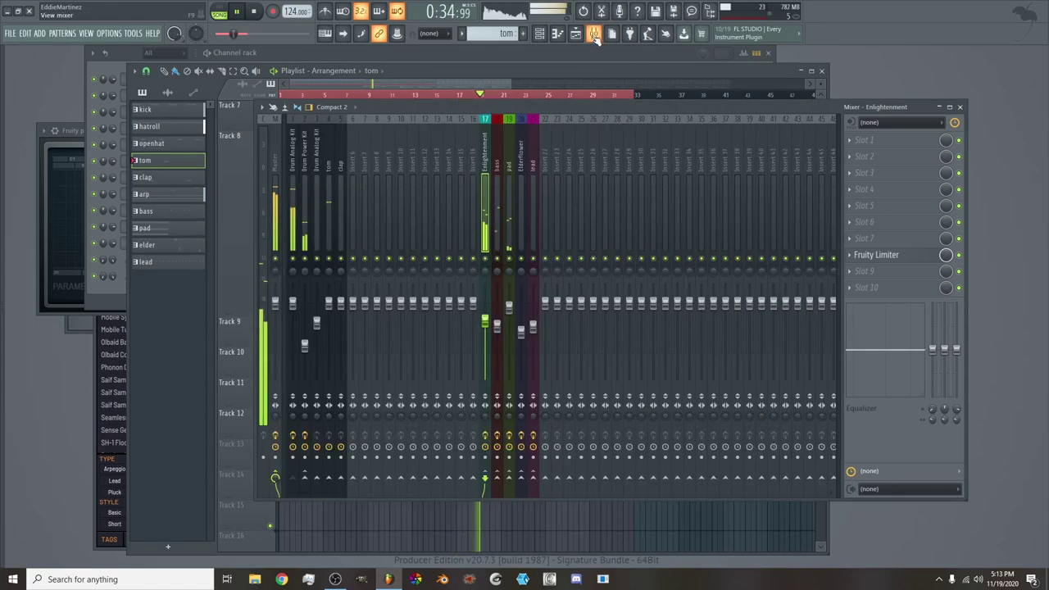
{"action": "left_click", "coordinate": [330, 302]}
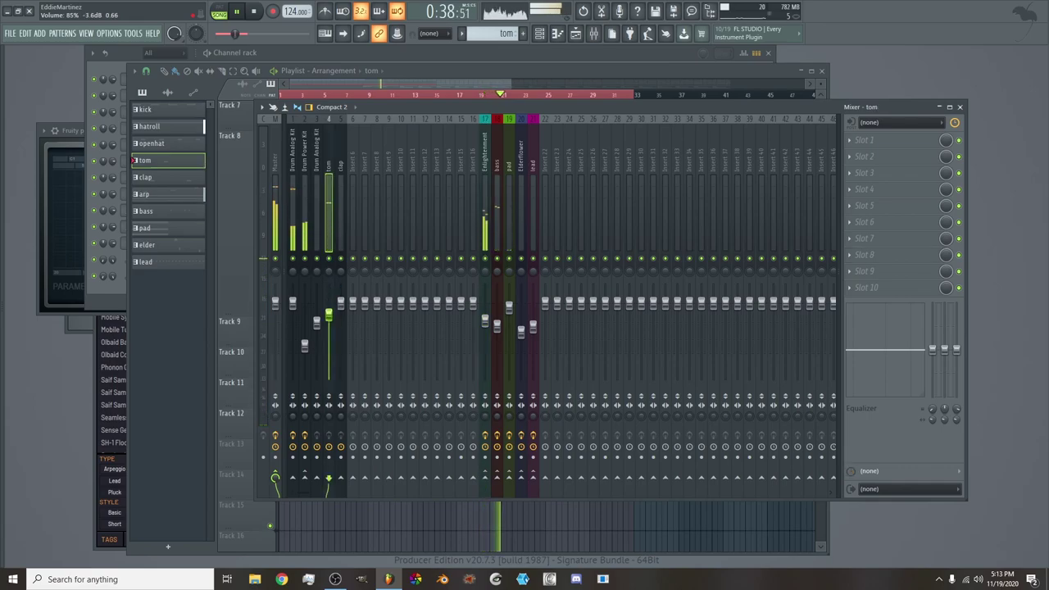
{"action": "left_click", "coordinate": [575, 35]}
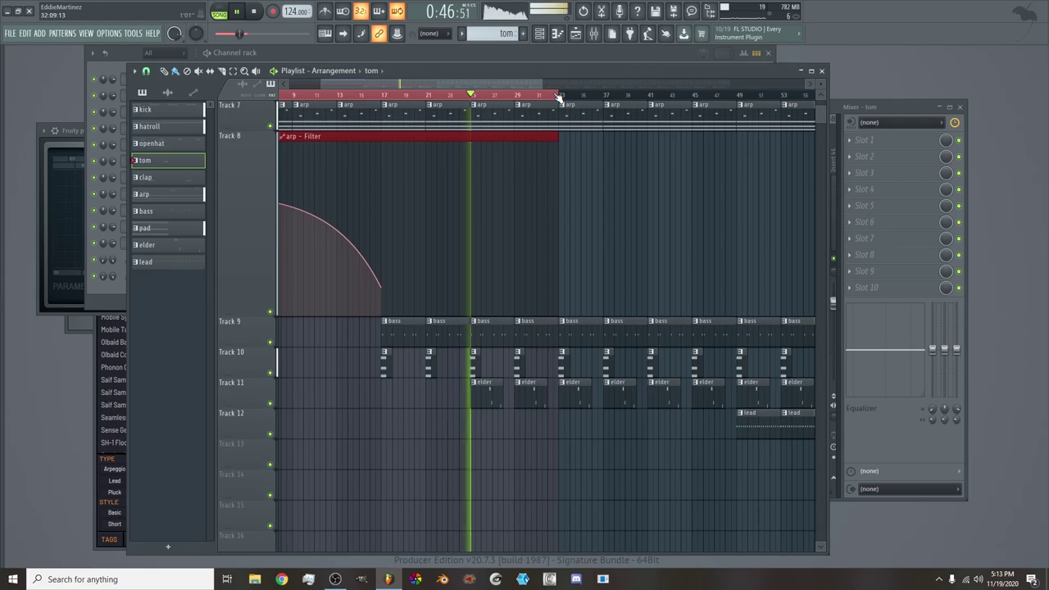
Stop playback and extend the Param. EQ 2 mix level automation clip on Track 1 to just past bar 33
{"action": "scroll", "coordinate": [532, 86], "scroll_direction": "up", "scroll_amount": 3}
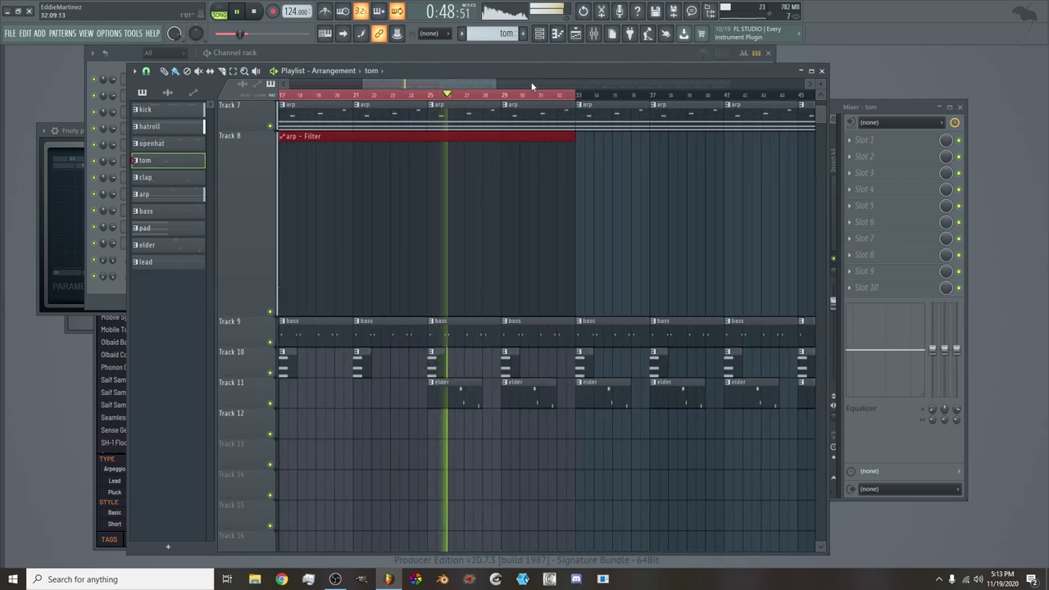
{"action": "scroll", "coordinate": [532, 86], "scroll_direction": "right", "scroll_amount": 2}
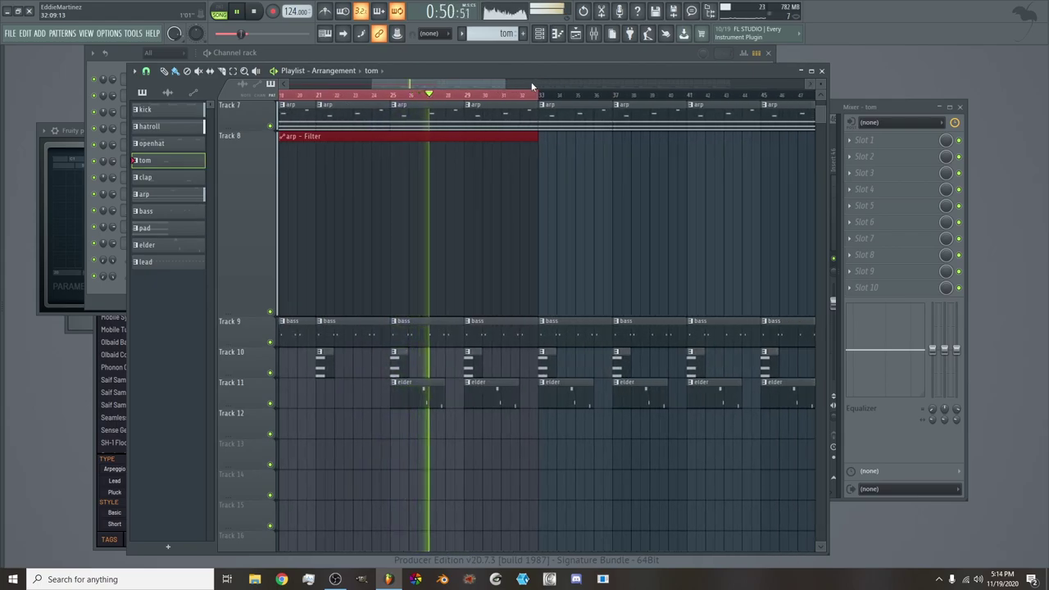
{"action": "scroll", "coordinate": [499, 84], "scroll_direction": "right", "scroll_amount": 2}
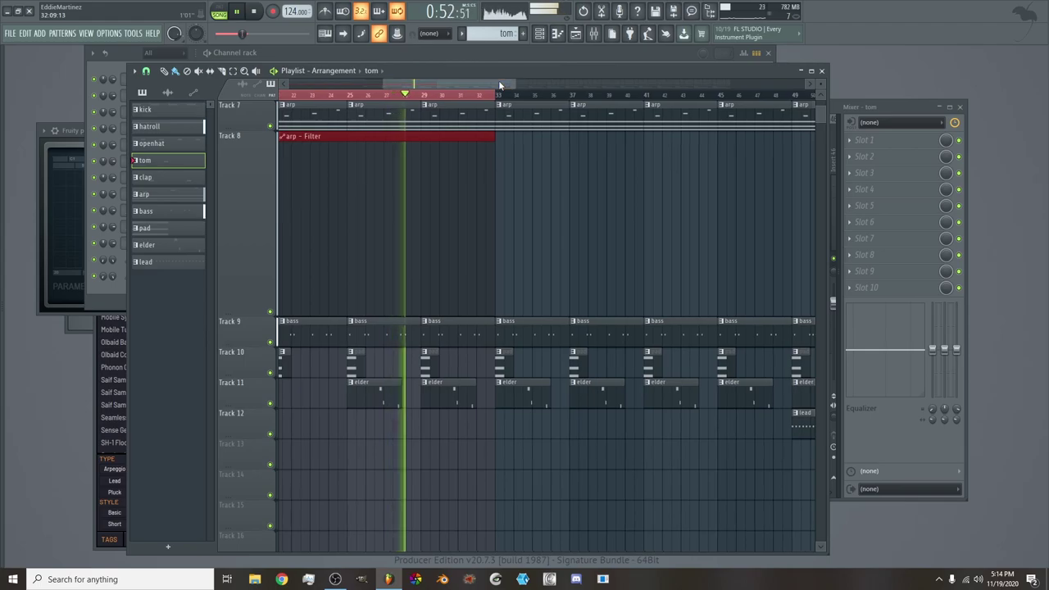
{"action": "left_click_drag", "start_coordinate": [498, 80], "coordinate": [506, 82]}
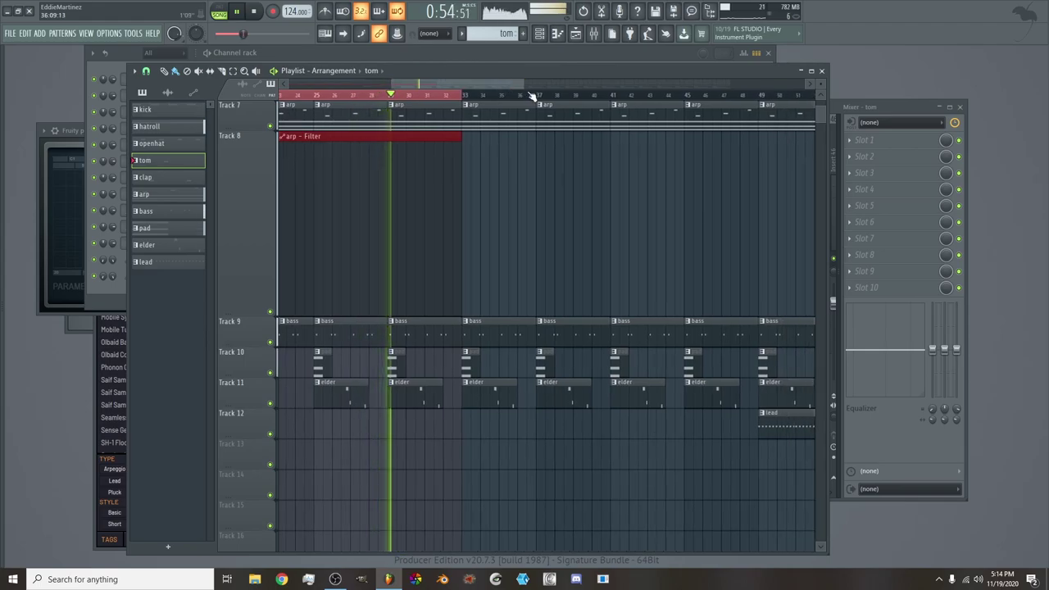
{"action": "scroll", "coordinate": [480, 214], "scroll_direction": "up", "scroll_amount": 3}
{"action": "scroll", "coordinate": [475, 205], "scroll_direction": "up", "scroll_amount": 3}
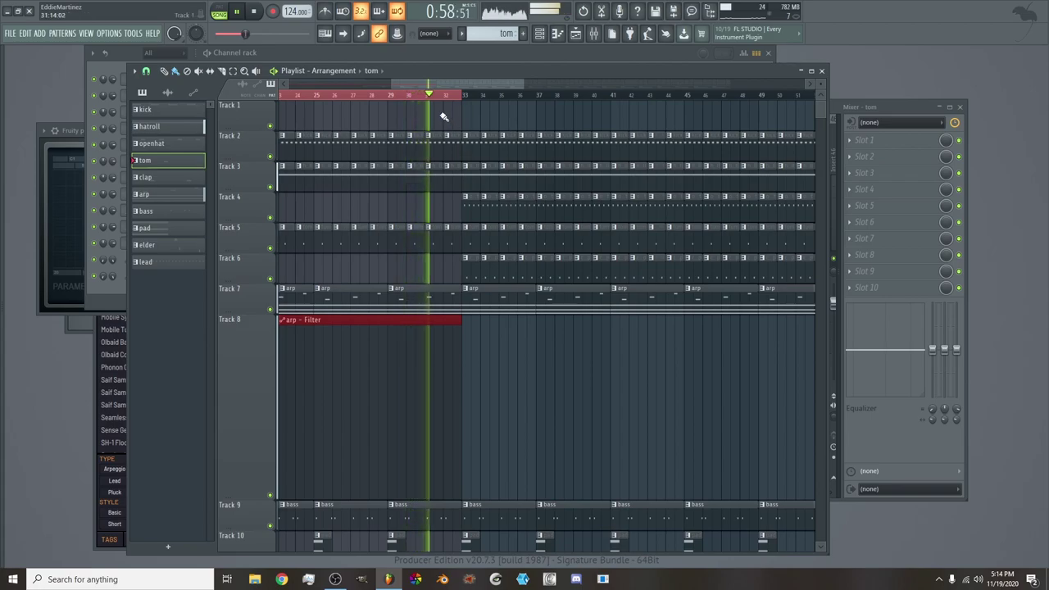
{"action": "scroll", "coordinate": [451, 88], "scroll_direction": "down", "scroll_amount": 2}
{"action": "key", "text": "space"}
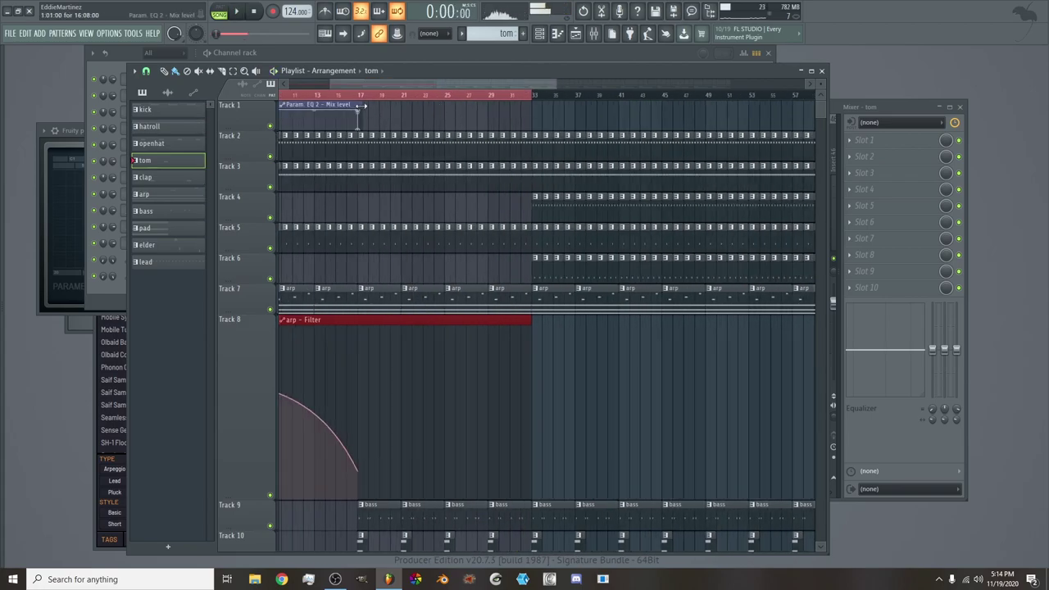
{"action": "left_click_drag", "start_coordinate": [361, 106], "coordinate": [530, 121]}
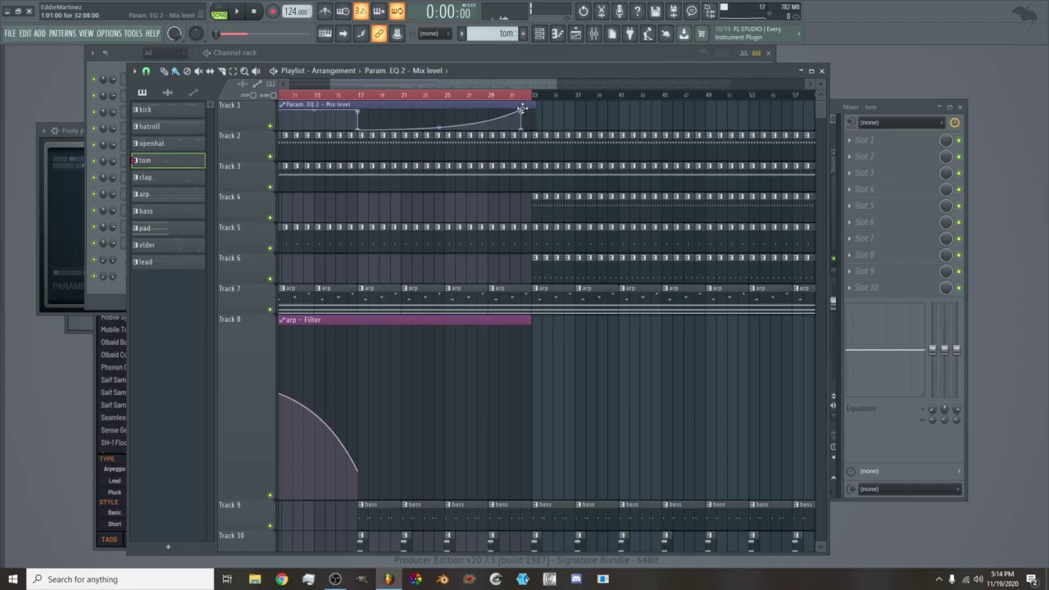
Enlarge Track 1 and shape the EQ mix automation to 0% up to bar 32, 100% through bar 32, and 0% from bar 33
{"action": "scroll", "coordinate": [528, 106], "scroll_direction": "up", "scroll_amount": 3}
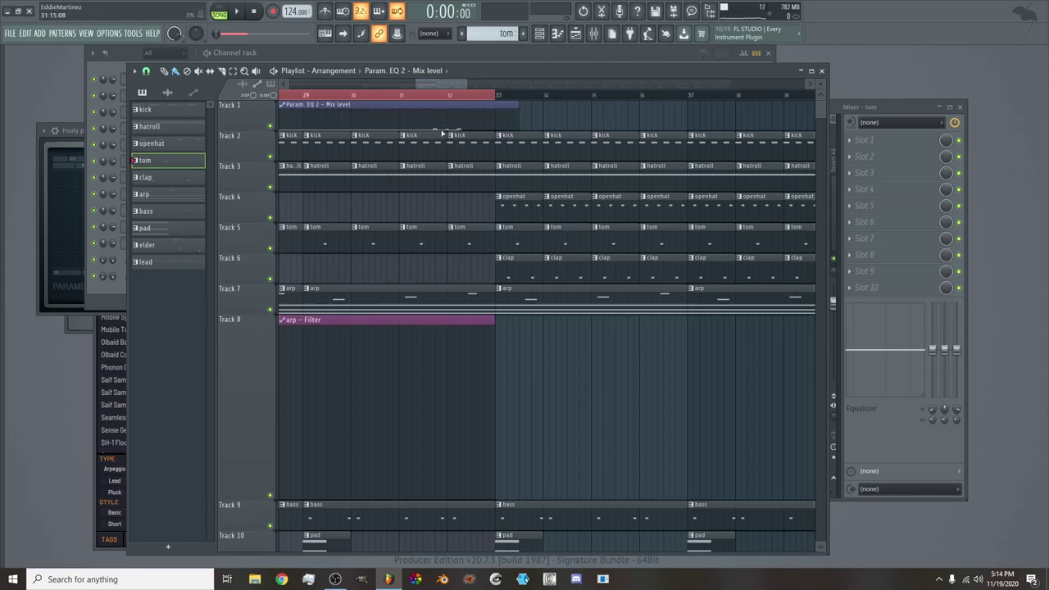
{"action": "left_click_drag", "start_coordinate": [263, 129], "coordinate": [239, 276]}
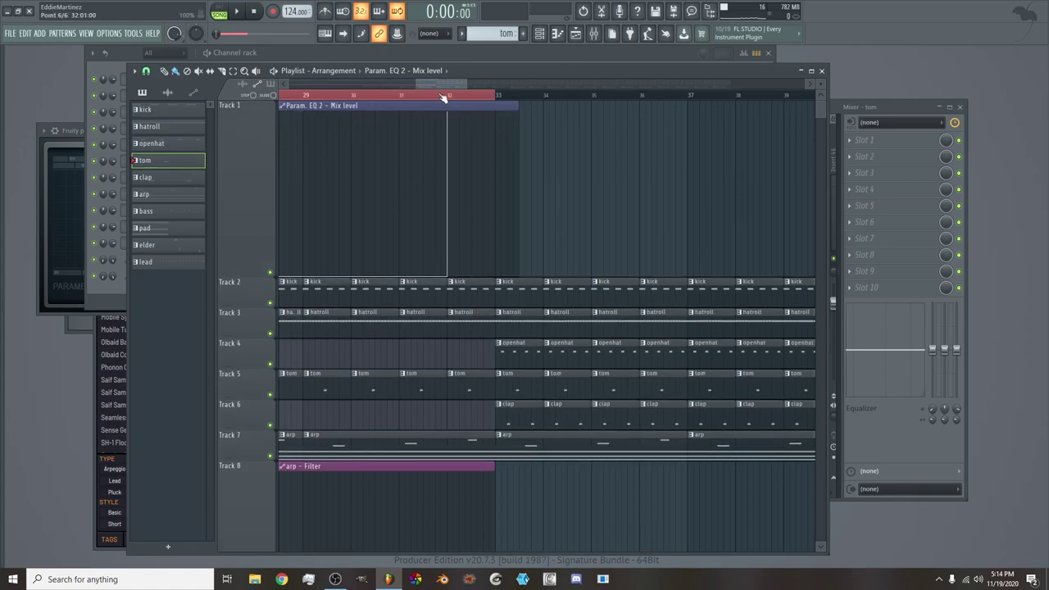
{"action": "right_click", "coordinate": [490, 137]}
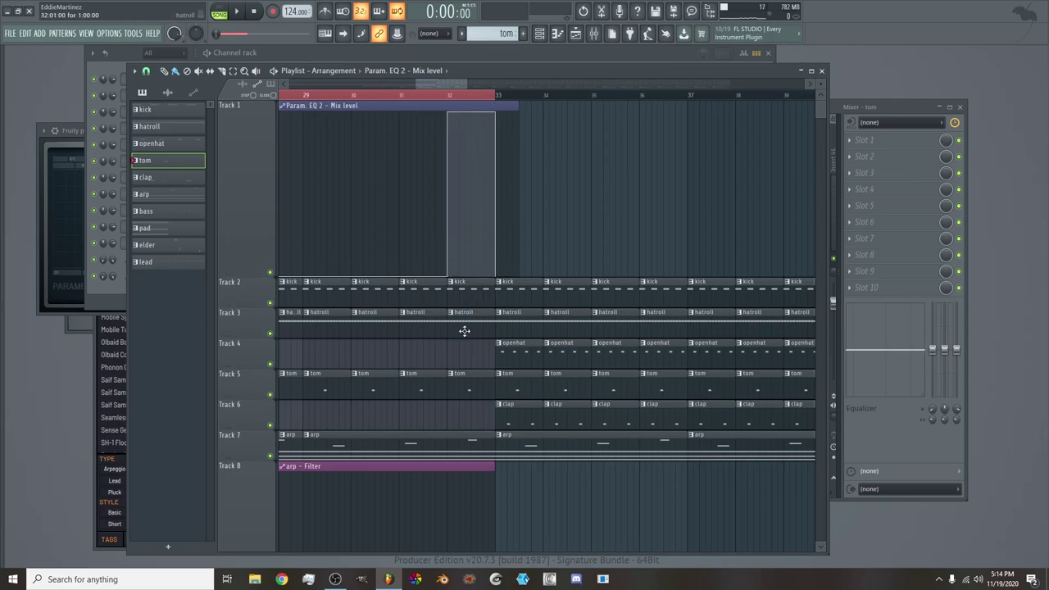
Clear the time selection and play through the bar 33 transition, examining which parts sound on each track
{"action": "left_click", "coordinate": [370, 98]}
{"action": "left_click_drag", "start_coordinate": [428, 86], "coordinate": [396, 86]}
{"action": "scroll", "coordinate": [538, 187], "scroll_direction": "down", "scroll_amount": 3}
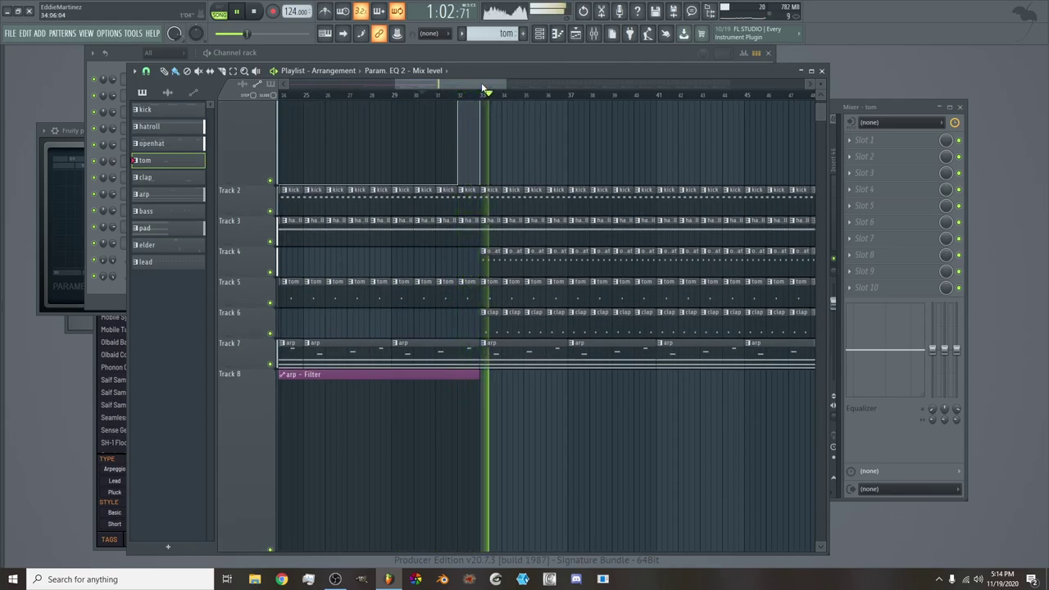
{"action": "left_click_drag", "start_coordinate": [482, 85], "coordinate": [500, 81]}
{"action": "scroll", "coordinate": [499, 199], "scroll_direction": "down", "scroll_amount": 6}
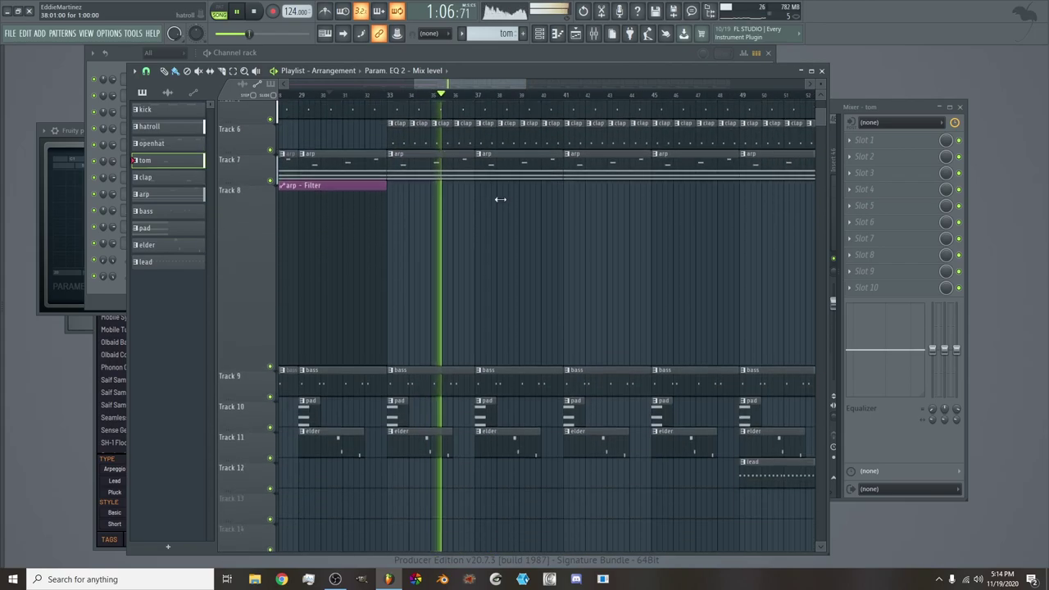
{"action": "scroll", "coordinate": [500, 199], "scroll_direction": "down", "scroll_amount": 4}
{"action": "scroll", "coordinate": [483, 90], "scroll_direction": "down", "scroll_amount": 3}
{"action": "scroll", "coordinate": [539, 191], "scroll_direction": "up", "scroll_amount": 6}
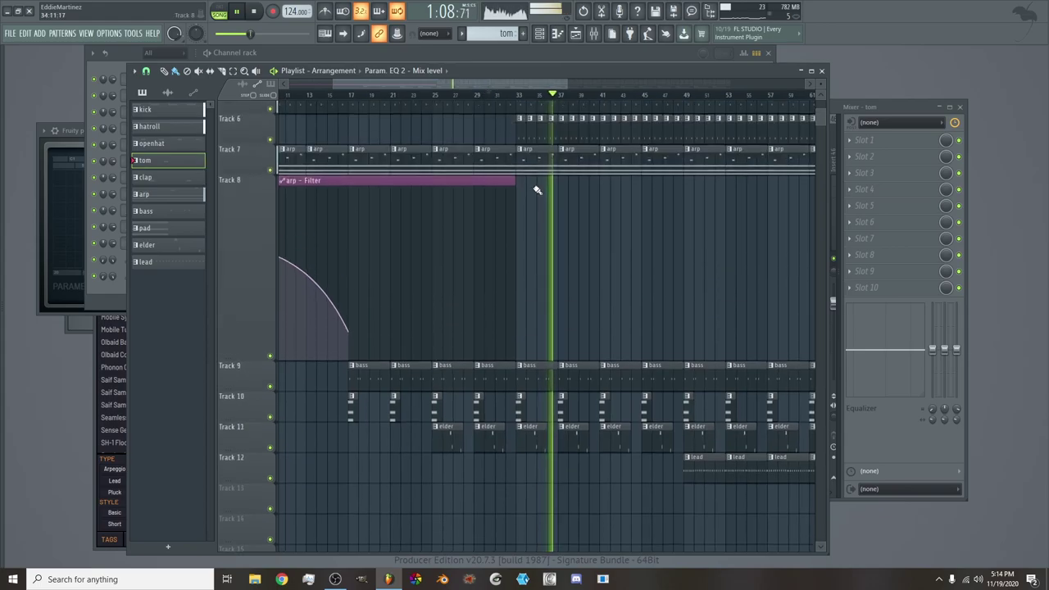
{"action": "left_click_drag", "start_coordinate": [504, 83], "coordinate": [538, 88]}
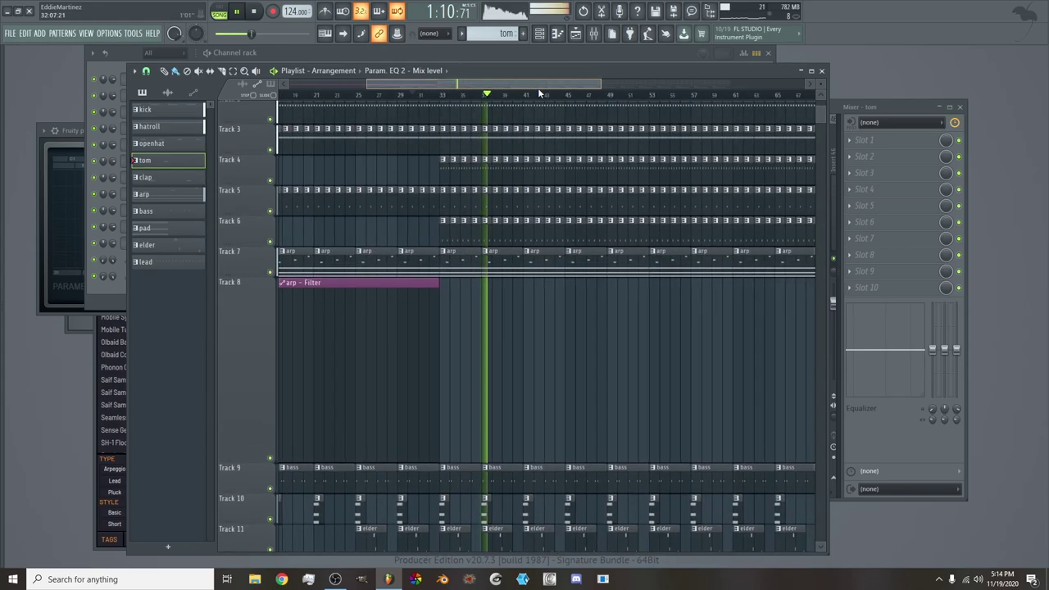
Replay from about bar 32 and clear the clap clips from bars 33–40 on Track 6
{"action": "left_click", "coordinate": [427, 96]}
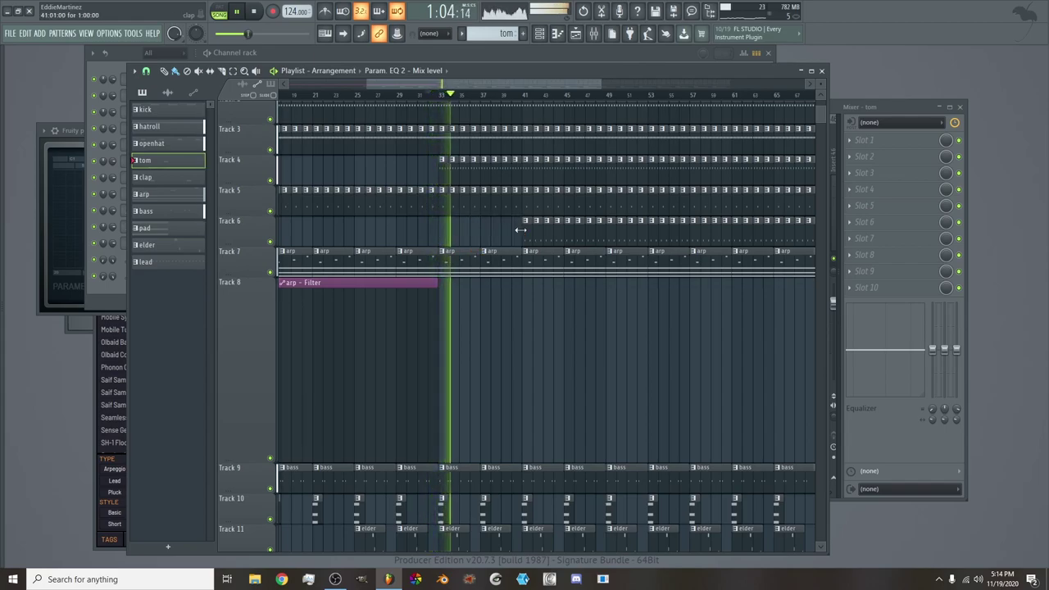
{"action": "scroll", "coordinate": [520, 229], "scroll_direction": "down", "scroll_amount": 5}
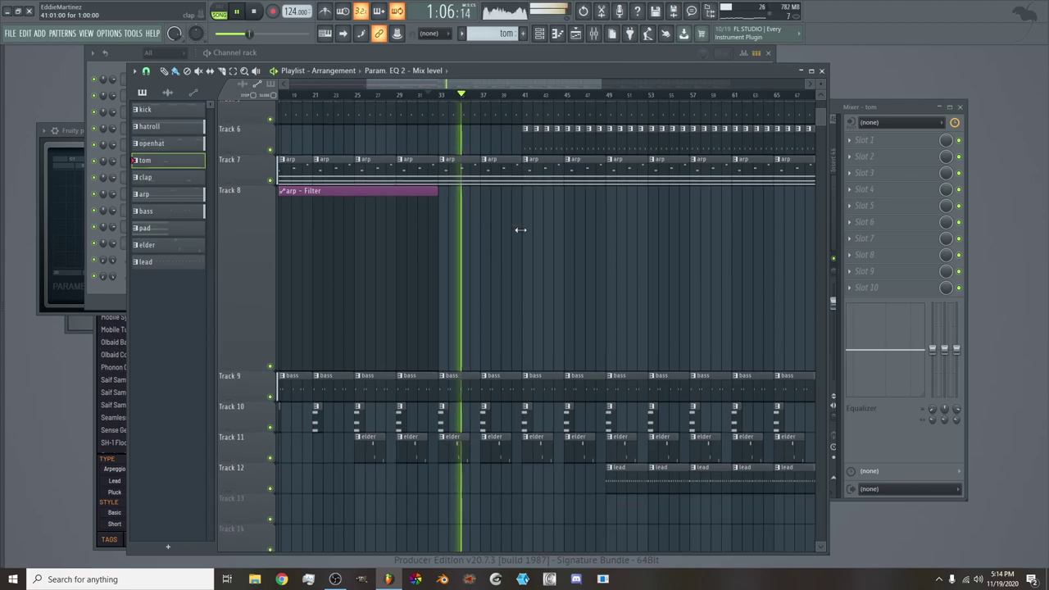
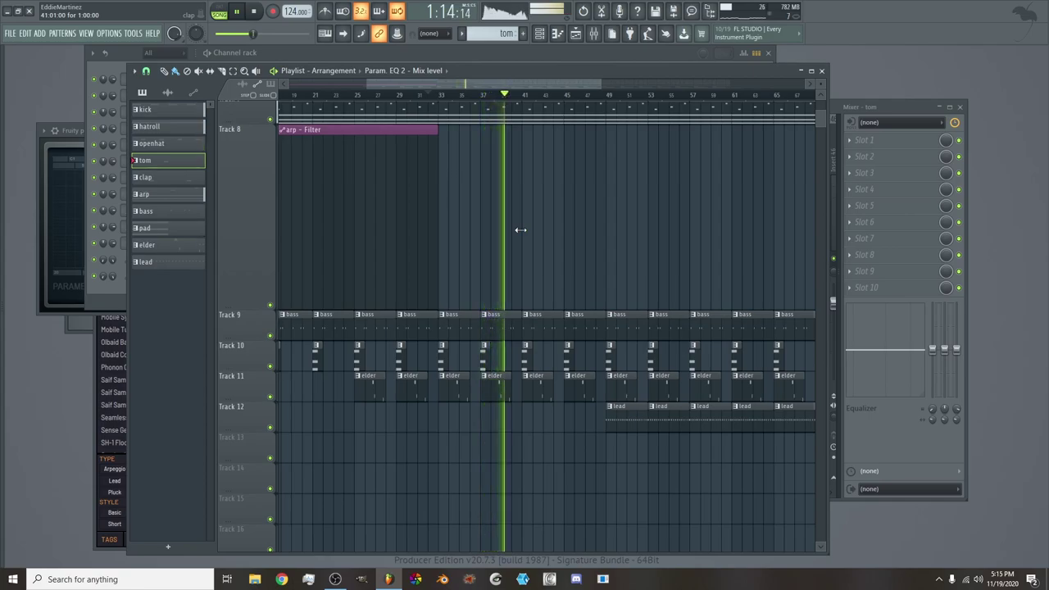
{"action": "scroll", "coordinate": [521, 229], "scroll_direction": "up", "scroll_amount": 3}
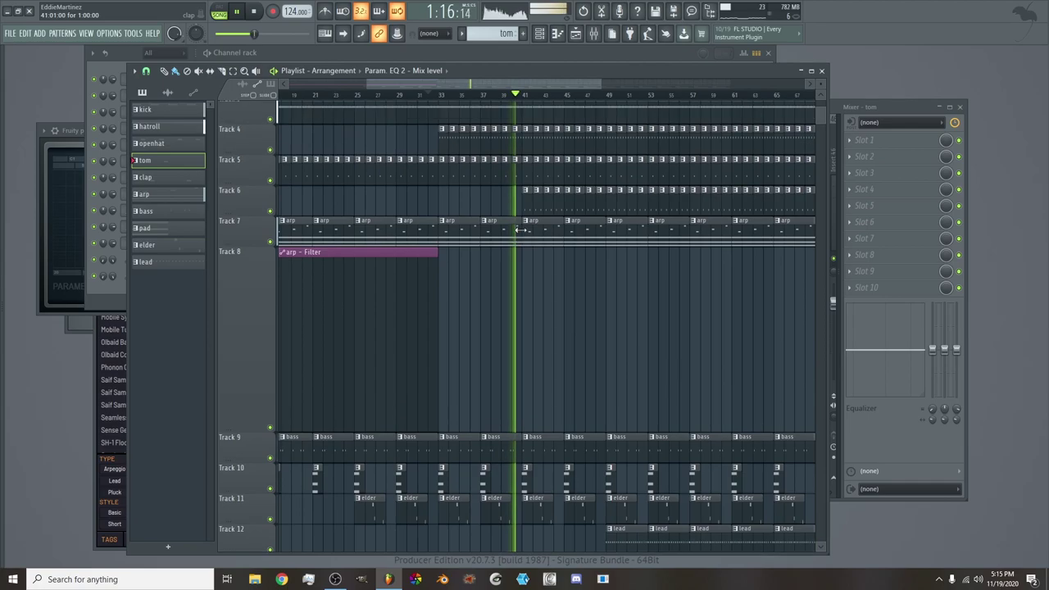
{"action": "scroll", "coordinate": [648, 402], "scroll_direction": "down", "scroll_amount": 1}
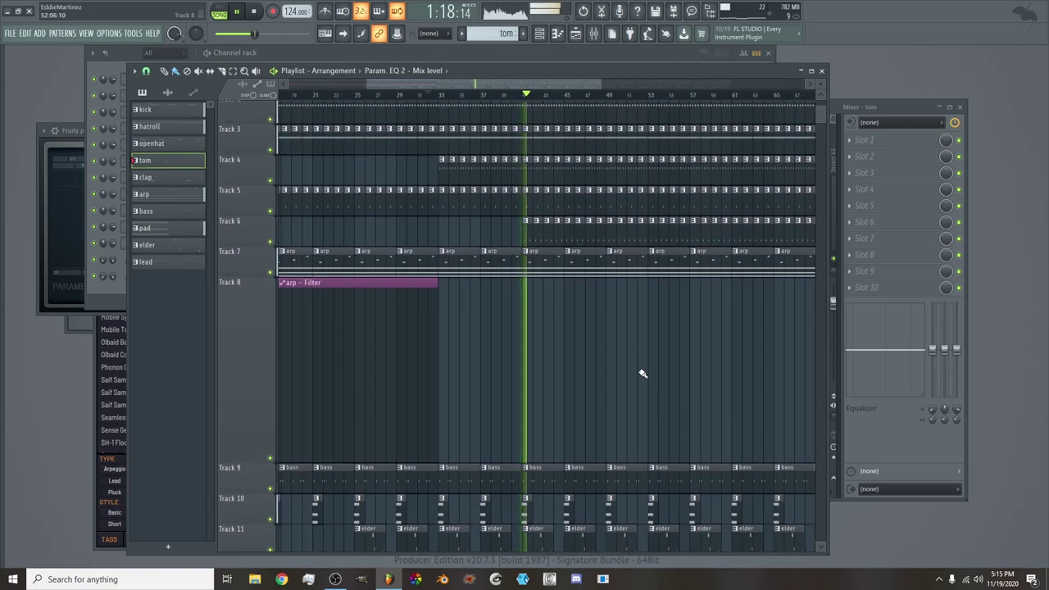
Clear the kick clips from bars 49–56 on Track 2
{"action": "left_click_drag", "start_coordinate": [601, 83], "coordinate": [552, 85]}
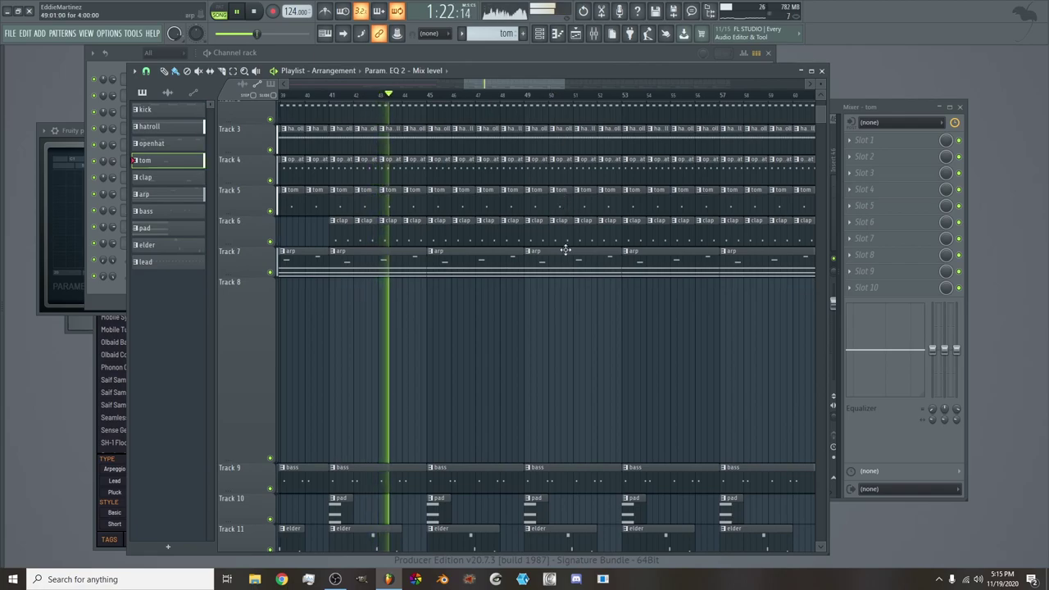
{"action": "scroll", "coordinate": [560, 256], "scroll_direction": "up", "scroll_amount": 3}
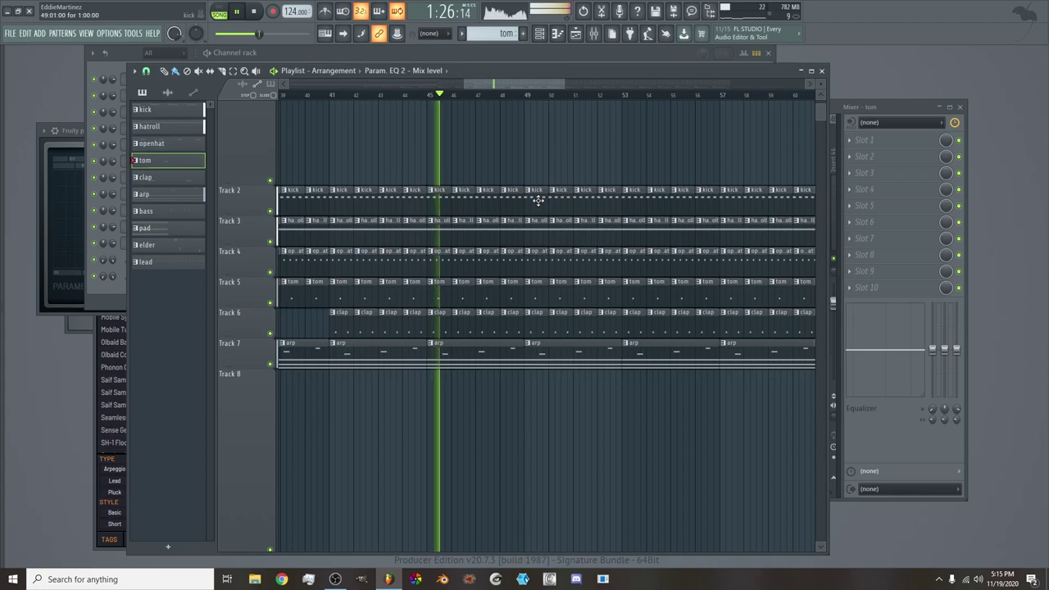
{"action": "right_click", "coordinate": [538, 202]}
{"action": "left_click_drag", "start_coordinate": [539, 203], "coordinate": [710, 202]}
{"action": "scroll", "coordinate": [520, 81], "scroll_direction": "down", "scroll_amount": 2}
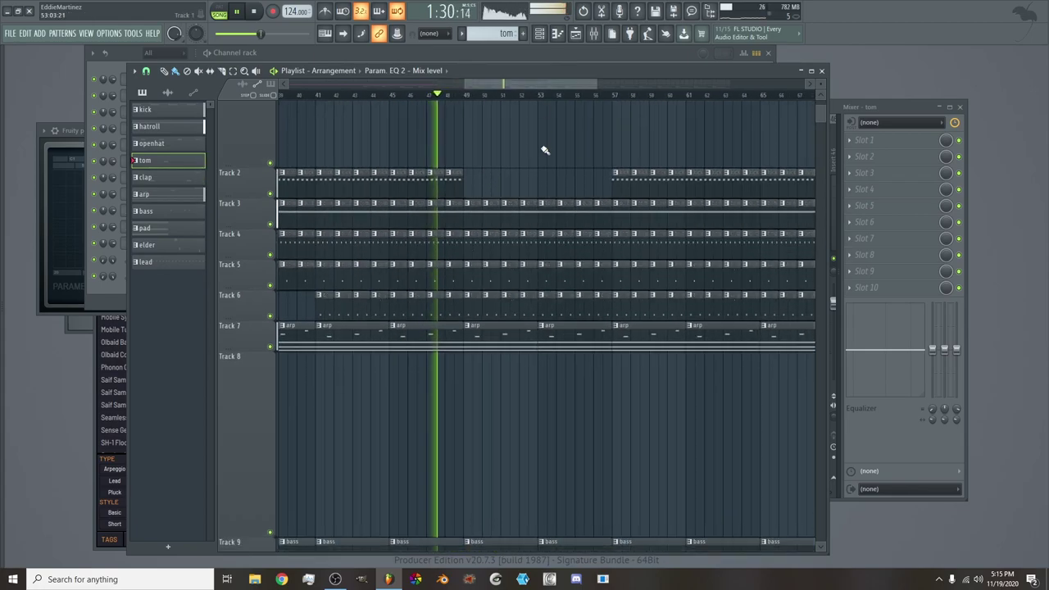
Extend the Param. EQ 2 mix level automation clip on Track 1 to just past bar 57
{"action": "scroll", "coordinate": [543, 148], "scroll_direction": "down", "scroll_amount": 6}
{"action": "scroll", "coordinate": [526, 199], "scroll_direction": "up", "scroll_amount": 5}
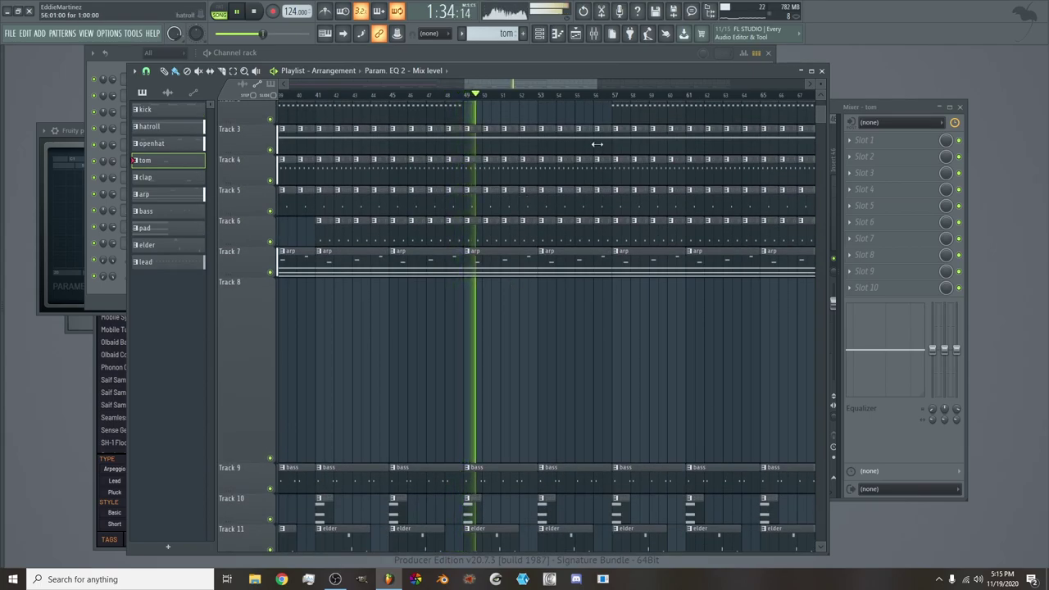
{"action": "left_click_drag", "start_coordinate": [556, 81], "coordinate": [573, 85]}
{"action": "scroll", "coordinate": [622, 209], "scroll_direction": "up", "scroll_amount": 2}
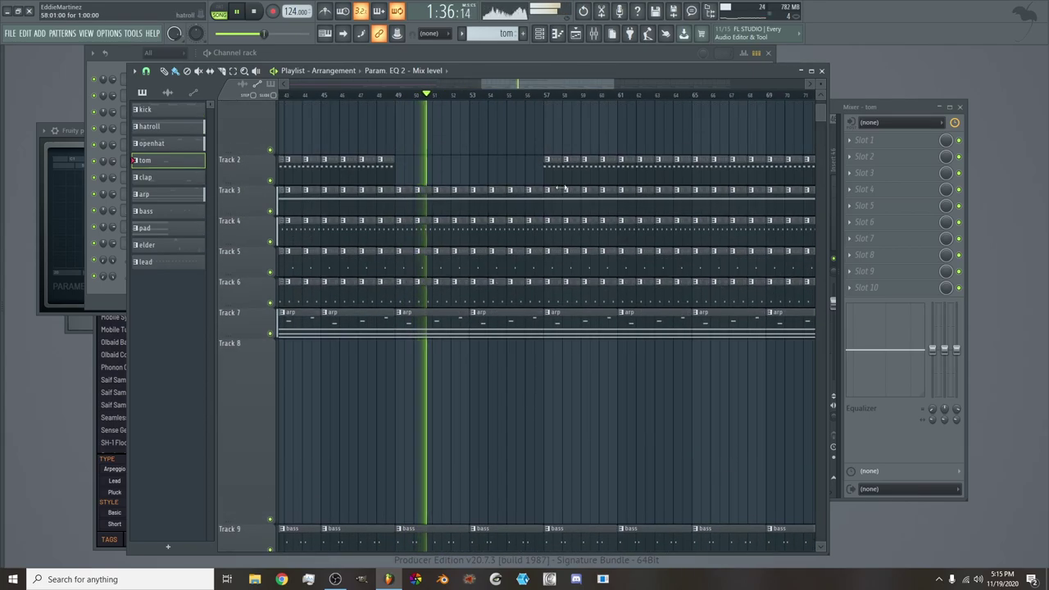
{"action": "scroll", "coordinate": [526, 83], "scroll_direction": "down", "scroll_amount": 4}
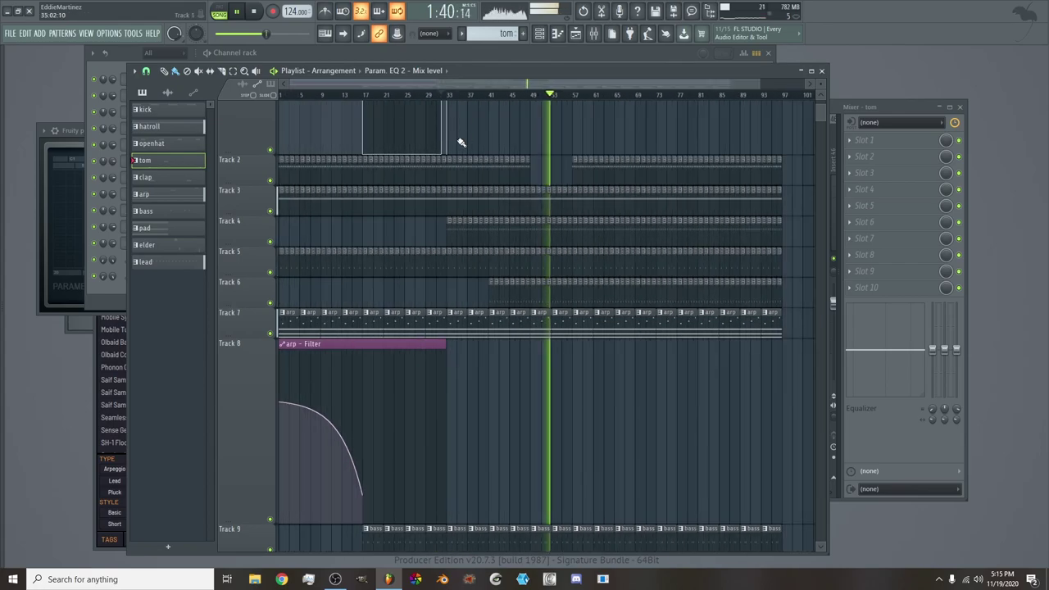
{"action": "scroll", "coordinate": [462, 135], "scroll_direction": "up", "scroll_amount": 3}
{"action": "left_click_drag", "start_coordinate": [446, 107], "coordinate": [583, 148]}
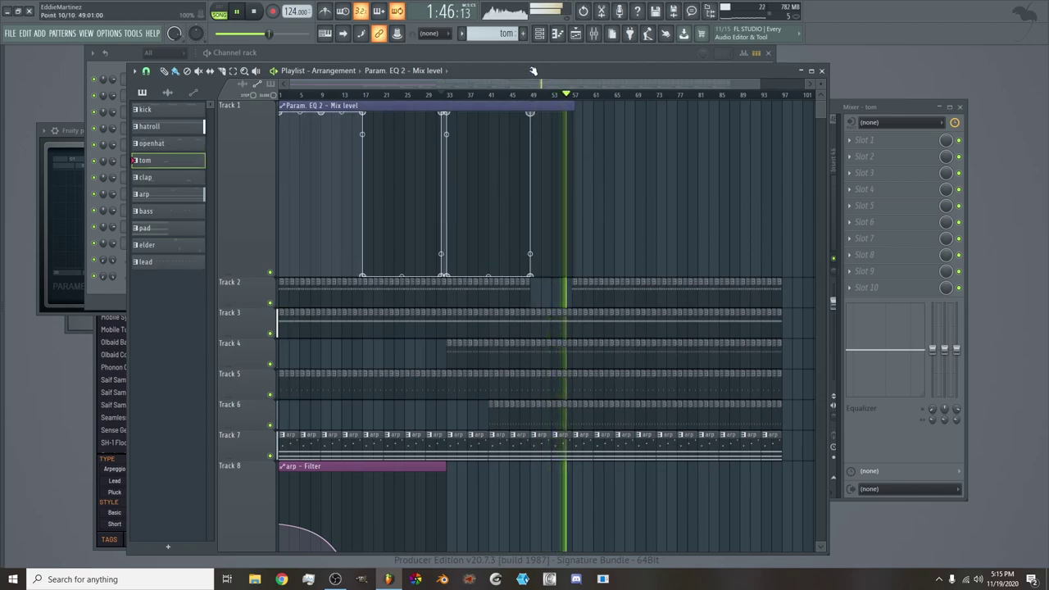
Stop playback and shape the EQ mix automation to stay at 100% from bar 49 to bar 57, dropping at bar 57
{"action": "key", "text": "space"}
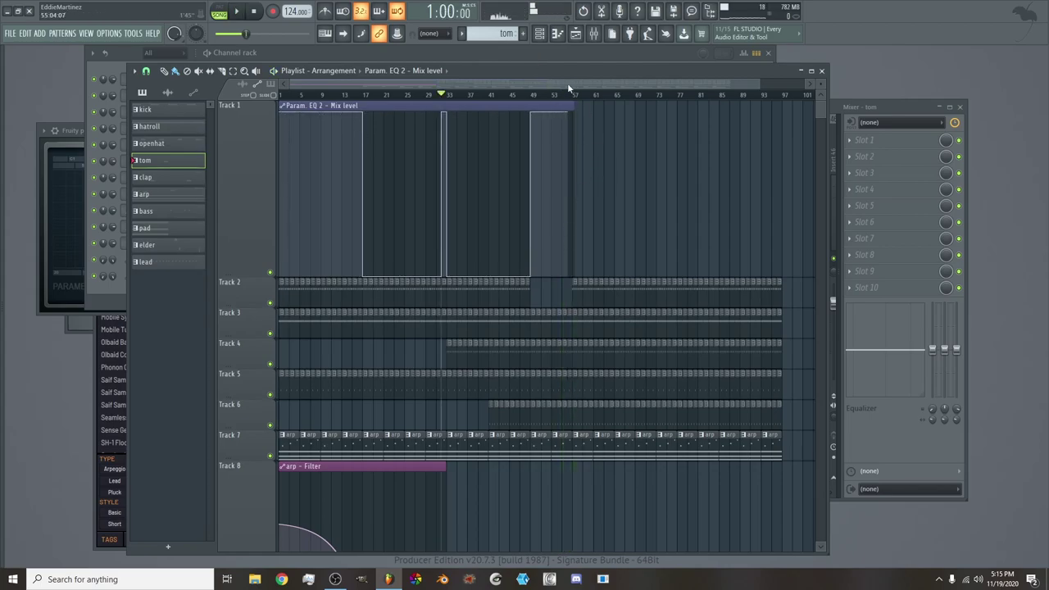
{"action": "scroll", "coordinate": [566, 83], "scroll_direction": "up", "scroll_amount": 5}
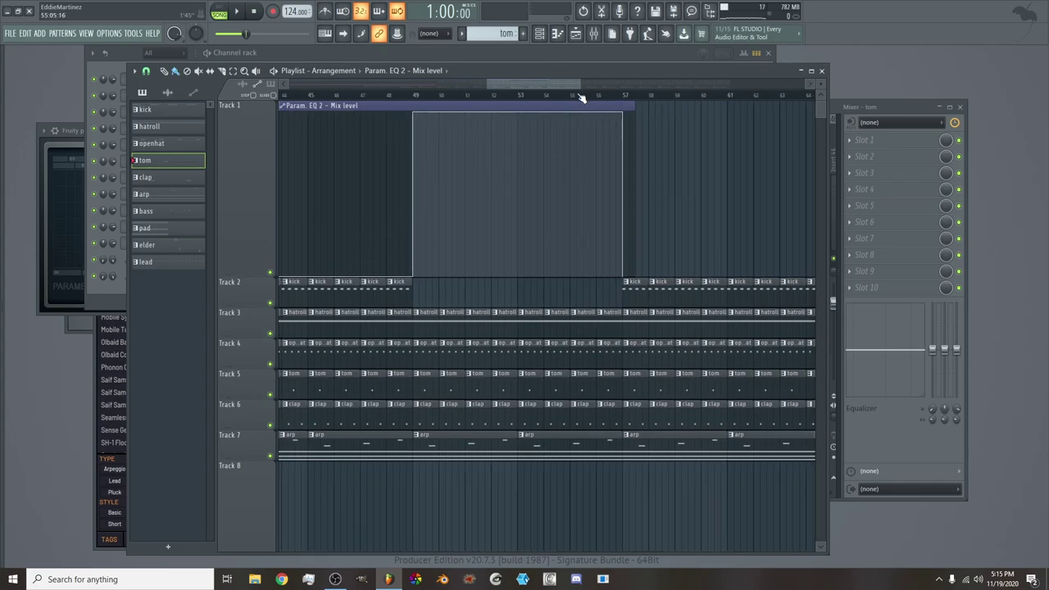
{"action": "scroll", "coordinate": [496, 269], "scroll_direction": "down", "scroll_amount": 5}
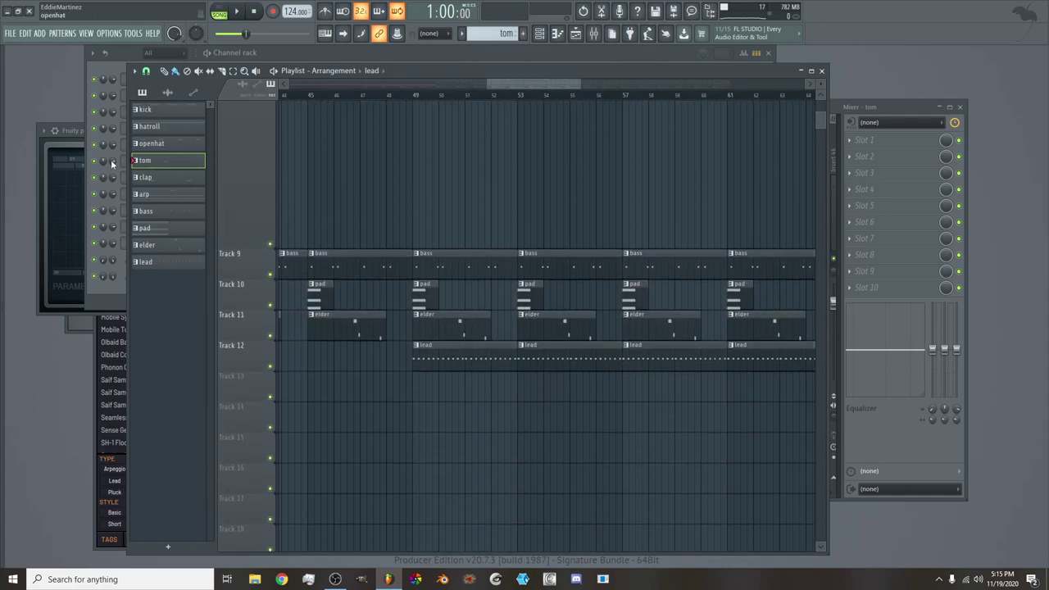
Create an automation clip for the lead's FLEX Filter macro spanning bars 49–57
{"action": "left_click_drag", "start_coordinate": [416, 98], "coordinate": [623, 109]}
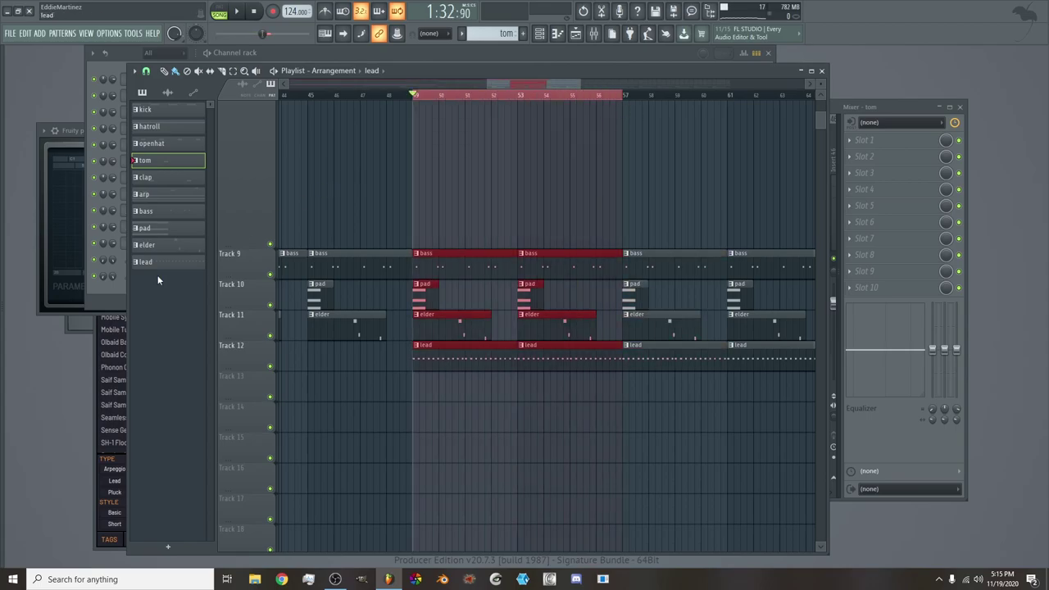
{"action": "left_click", "coordinate": [114, 296]}
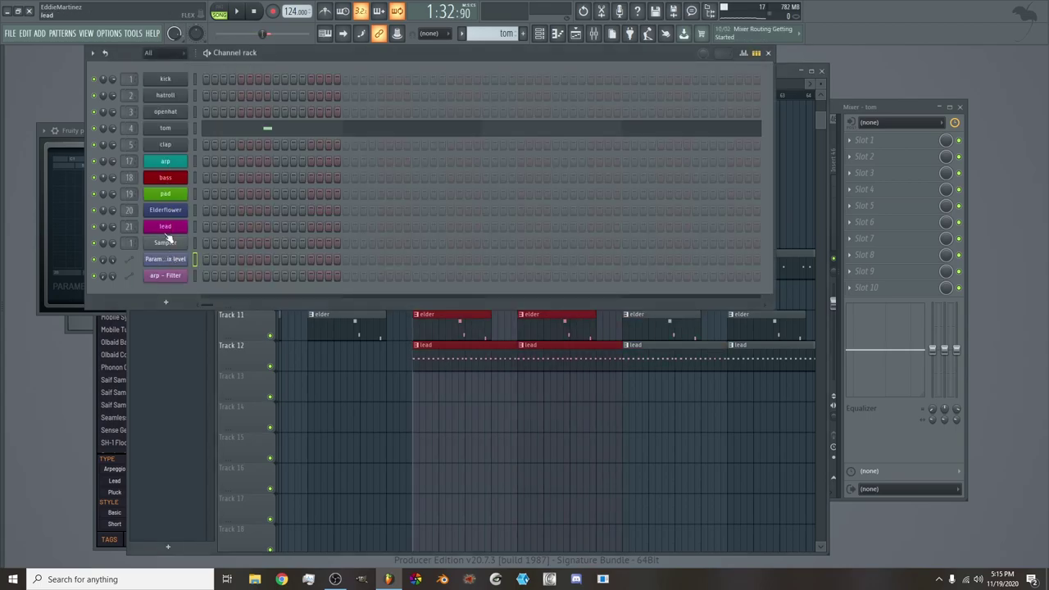
{"action": "left_click", "coordinate": [165, 229]}
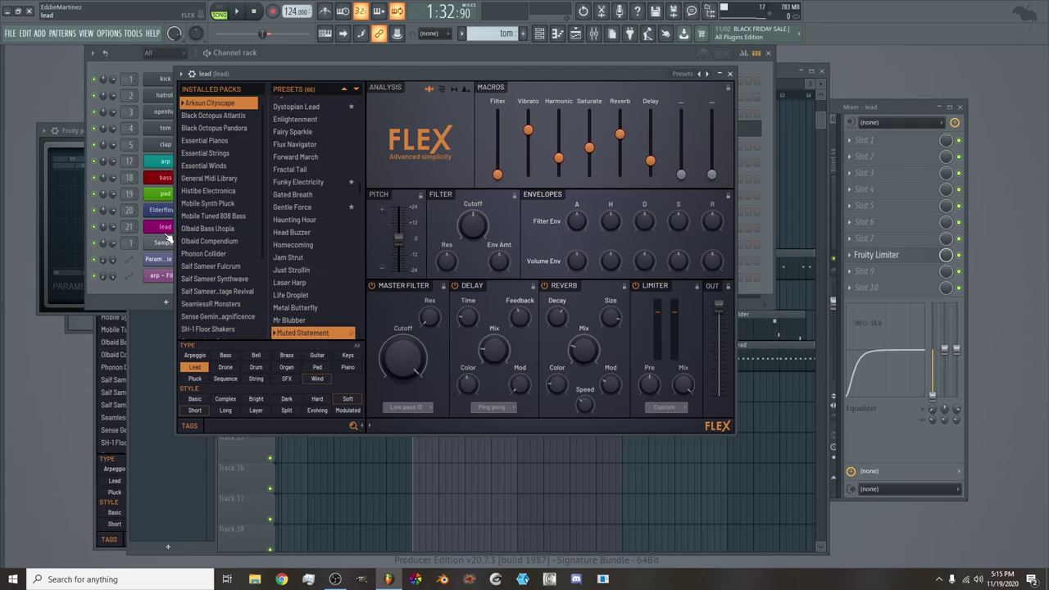
{"action": "right_click", "coordinate": [498, 131]}
{"action": "left_click", "coordinate": [545, 201]}
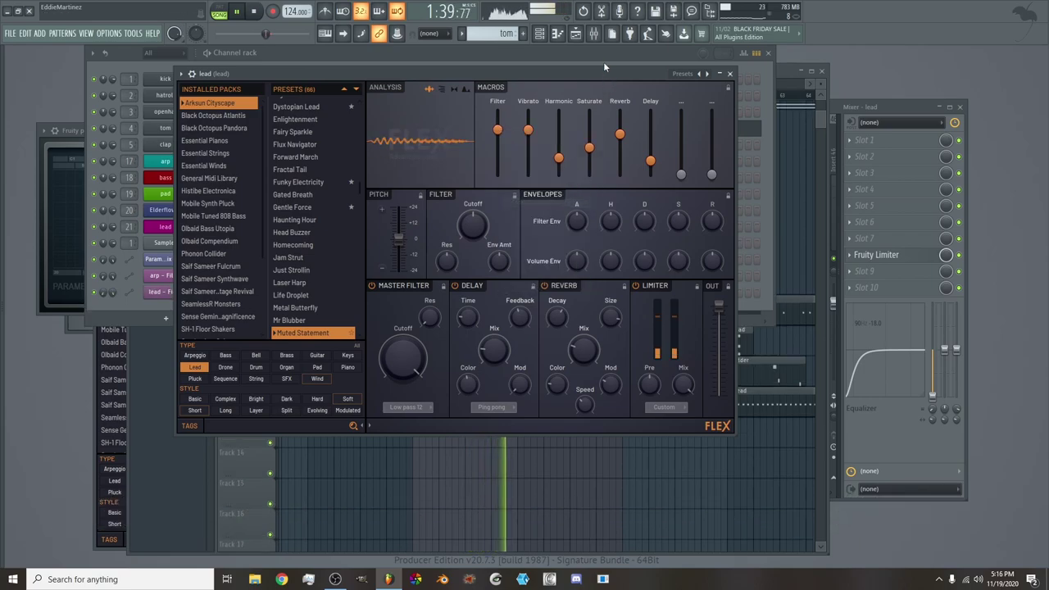
Ramp the lead Filter automation steadily down to 0% at bar 57 and replay the section
{"action": "left_click", "coordinate": [578, 37]}
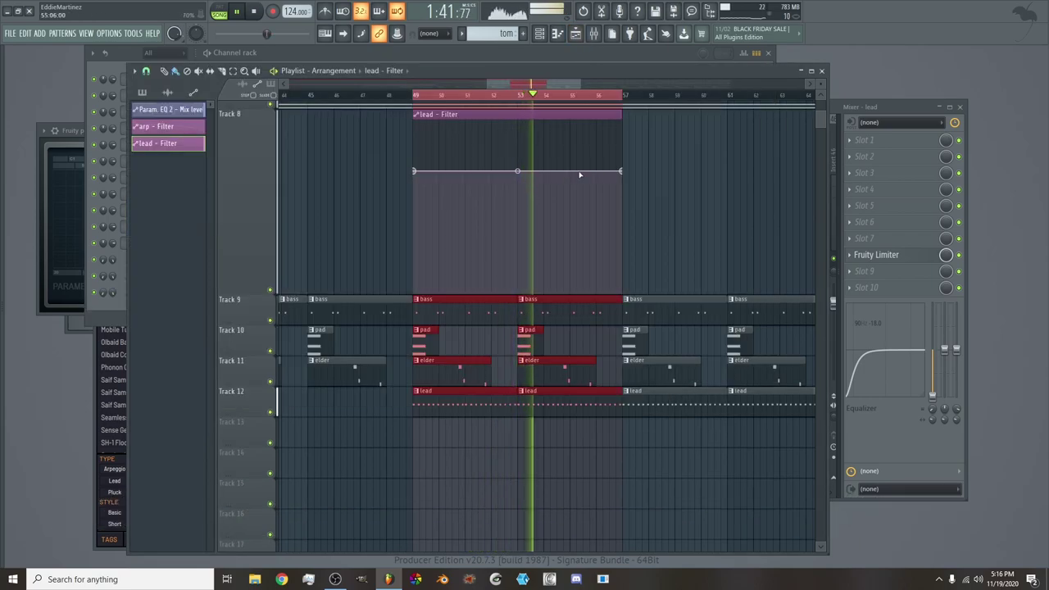
{"action": "left_click_drag", "start_coordinate": [618, 171], "coordinate": [605, 301]}
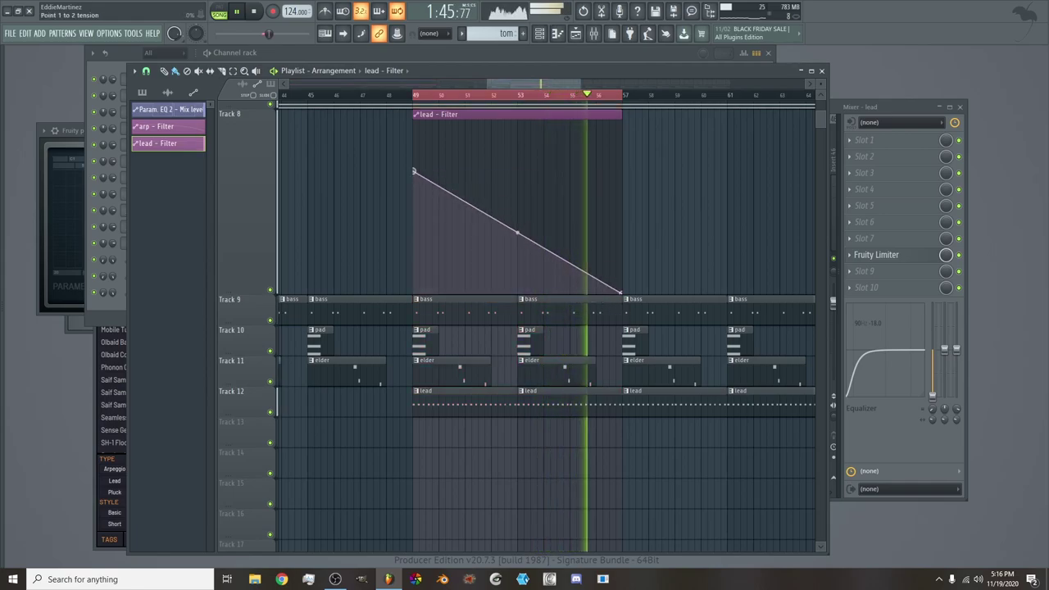
{"action": "key", "text": "space"}
{"action": "key", "text": "space"}
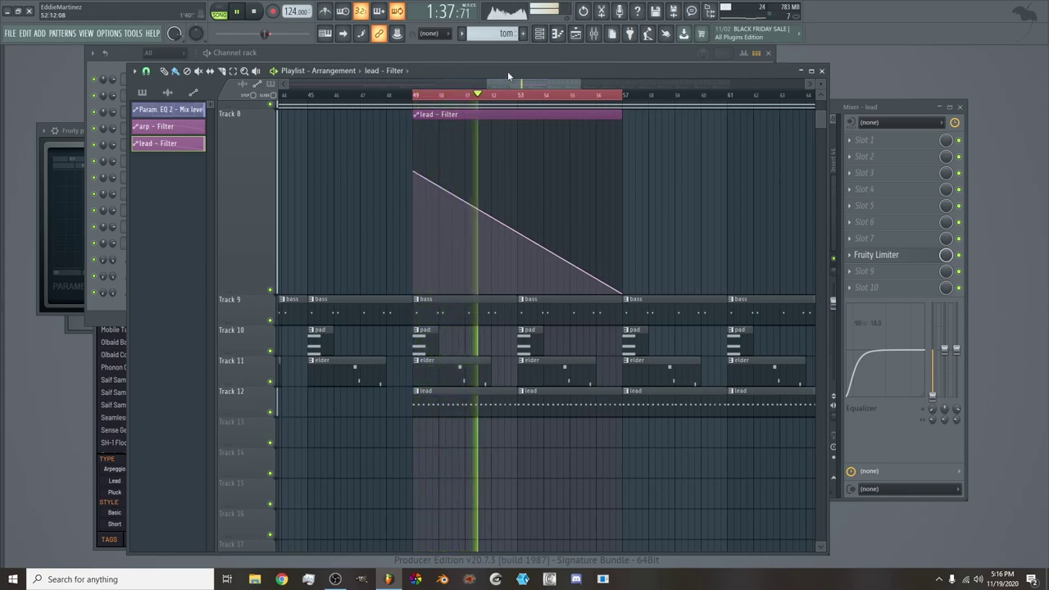
Extend the time selection to cover bars 49–64, clear the kick clips from bars 57–64 on Track 2, and stop playback
{"action": "left_click_drag", "start_coordinate": [518, 83], "coordinate": [550, 88]}
{"action": "scroll", "coordinate": [539, 231], "scroll_direction": "up", "scroll_amount": 3}
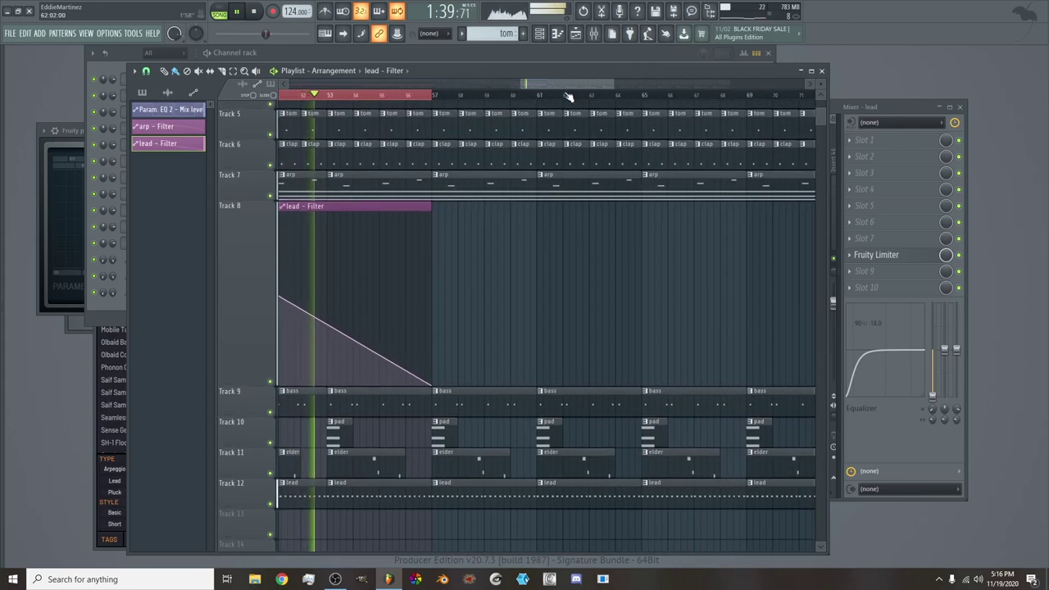
{"action": "scroll", "coordinate": [564, 82], "scroll_direction": "down", "scroll_amount": 2}
{"action": "scroll", "coordinate": [569, 222], "scroll_direction": "up", "scroll_amount": 2}
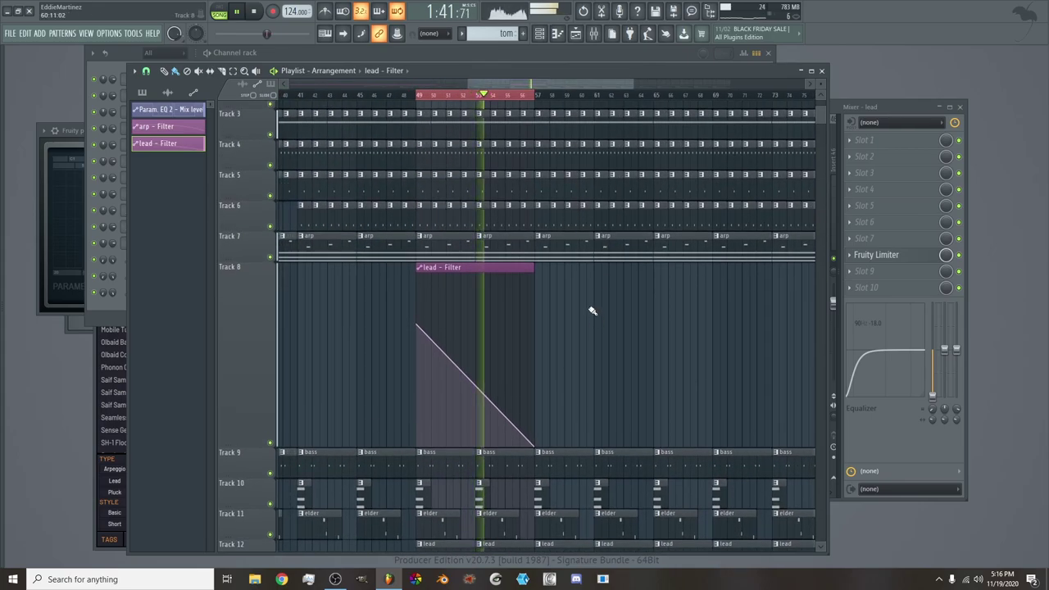
{"action": "scroll", "coordinate": [592, 310], "scroll_direction": "up", "scroll_amount": 3}
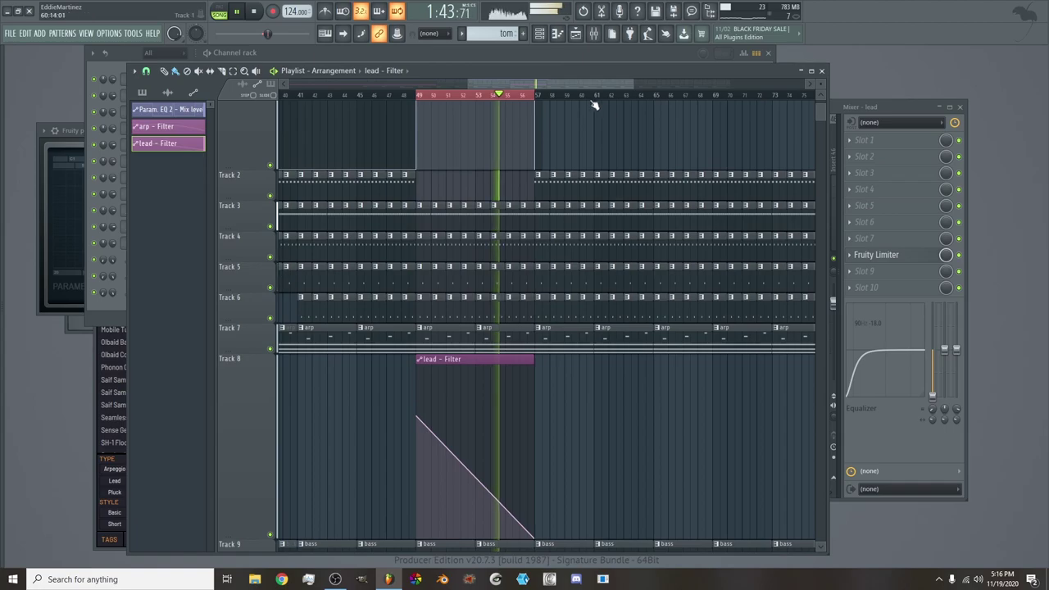
{"action": "left_click", "coordinate": [655, 98], "text": "ctrl+shift"}
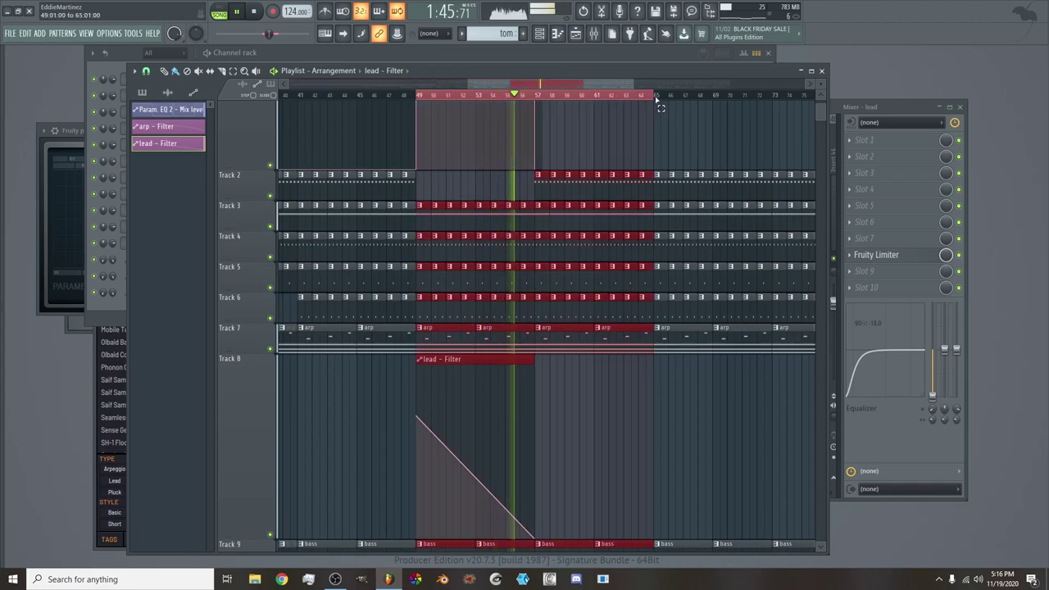
{"action": "key", "text": "space"}
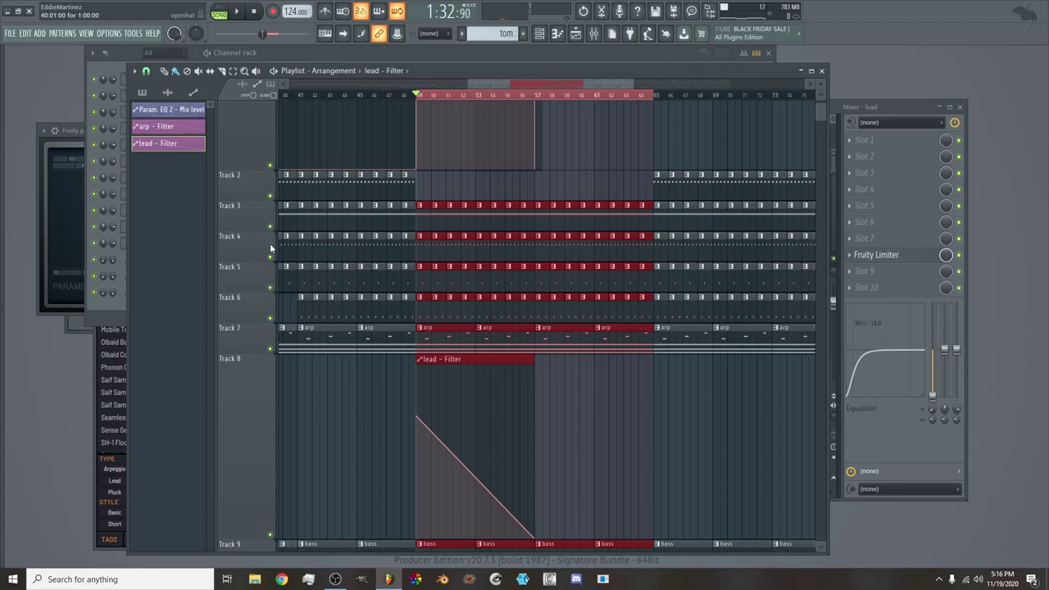
Insert an empty track at Track 4 and clear the hatroll clips from bars 57–58 on Track 3 during playback from about bar 56
{"action": "right_click", "coordinate": [241, 236]}
{"action": "left_click", "coordinate": [267, 431]}
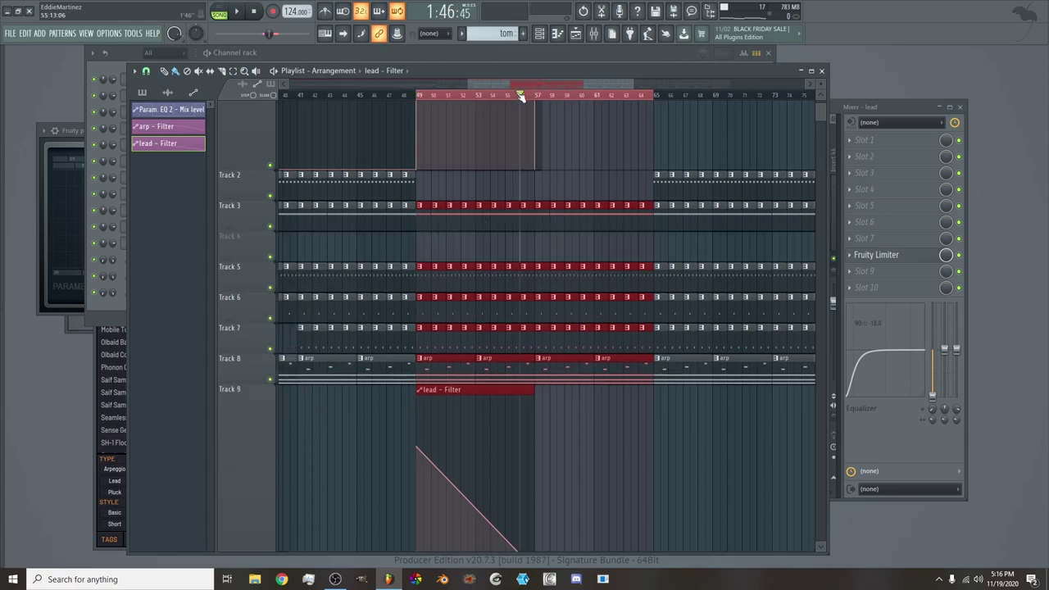
{"action": "key", "text": "space"}
{"action": "right_click", "coordinate": [545, 214]}
{"action": "right_click", "coordinate": [555, 215]}
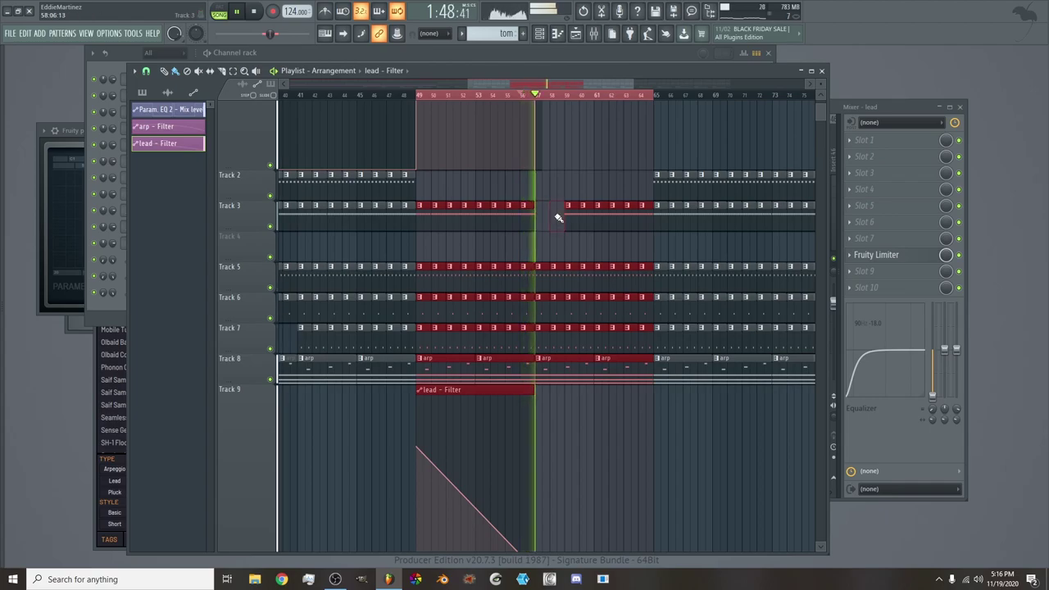
Stop playback and extend the Param. EQ 2 mix level automation clip on Track 1 toward bar 65
{"action": "scroll", "coordinate": [547, 184], "scroll_direction": "up", "scroll_amount": 3}
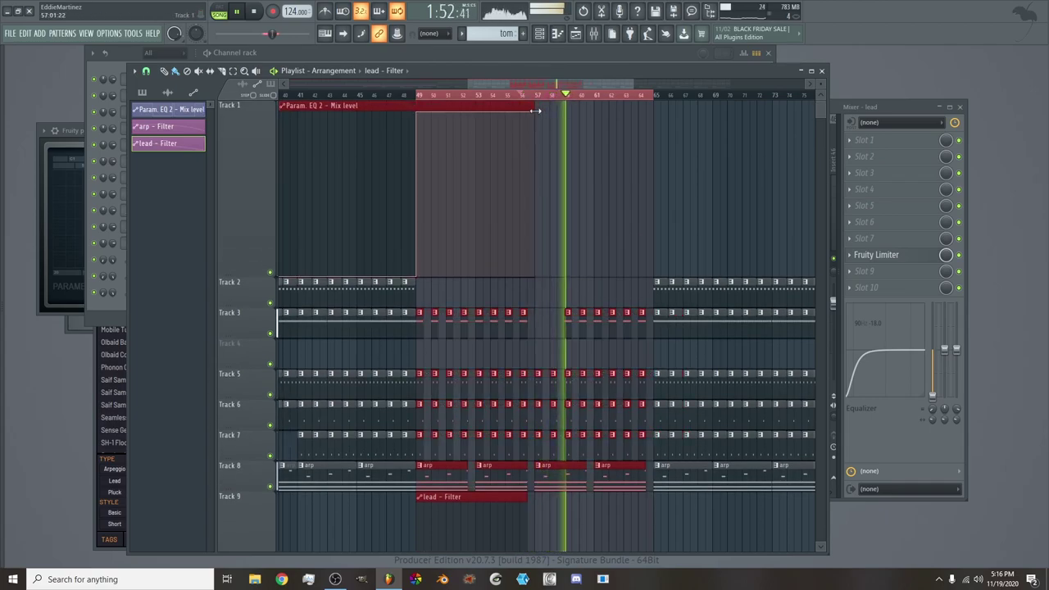
{"action": "key", "text": "space"}
{"action": "left_click", "coordinate": [551, 134]}
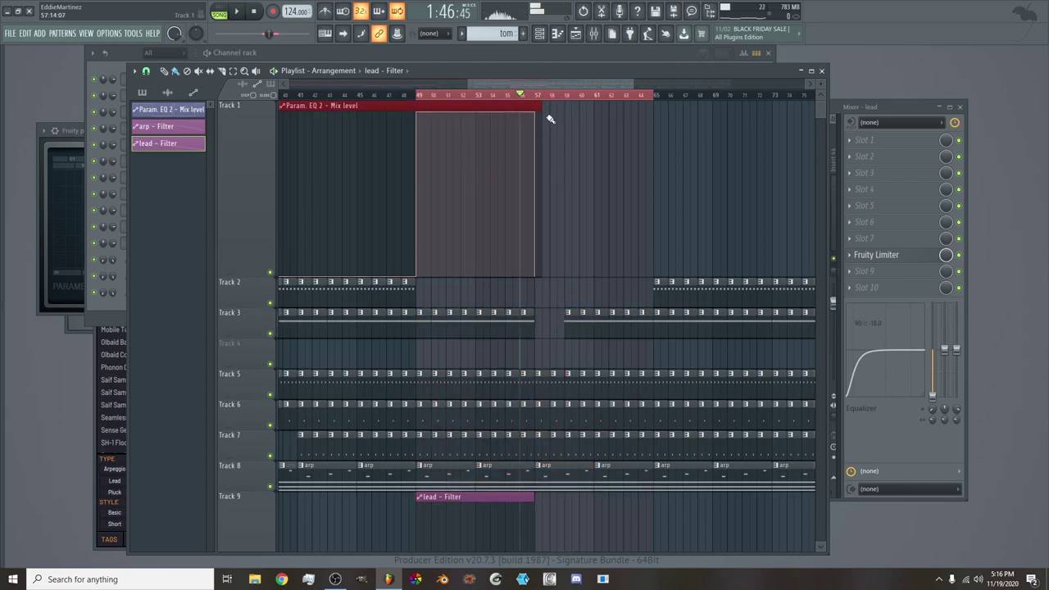
{"action": "left_click_drag", "start_coordinate": [560, 109], "coordinate": [633, 118]}
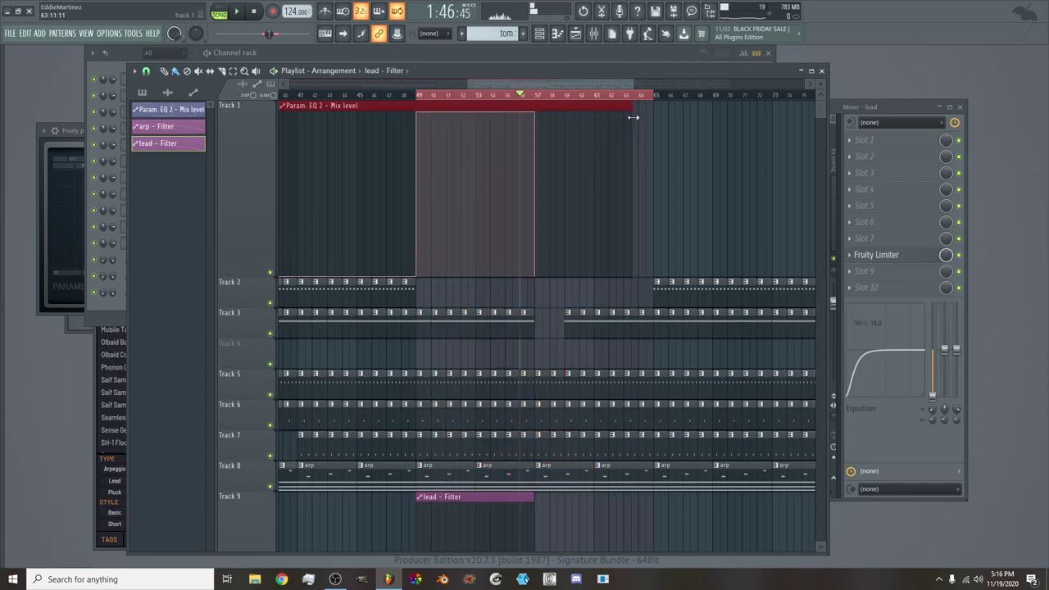
Hold the EQ mix automation at its maximum until a drop at bar 65, and extend the clip to just past bar 66
{"action": "left_click", "coordinate": [534, 113]}
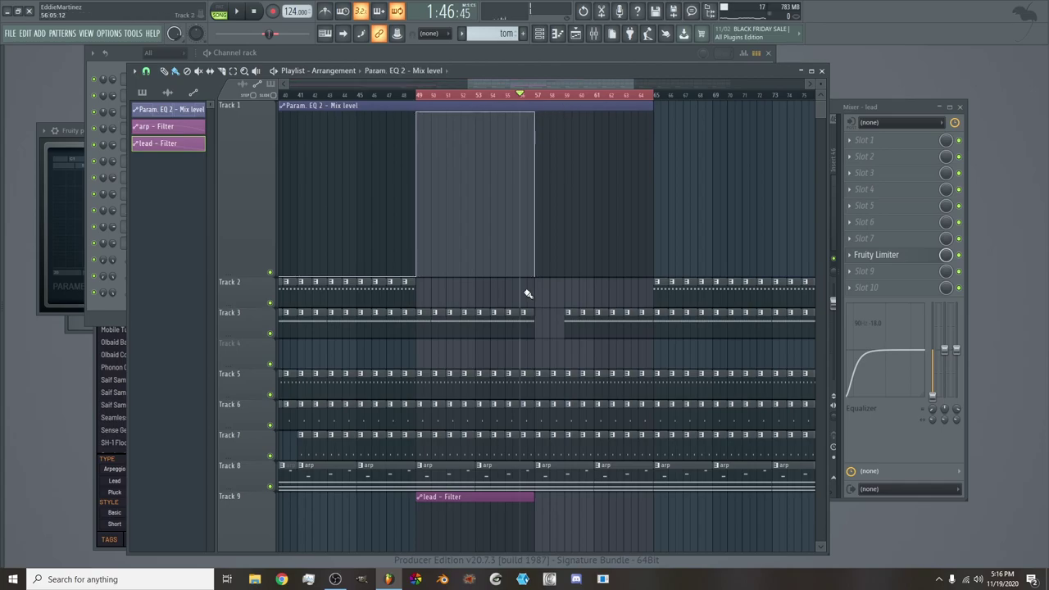
{"action": "left_click_drag", "start_coordinate": [537, 275], "coordinate": [652, 283]}
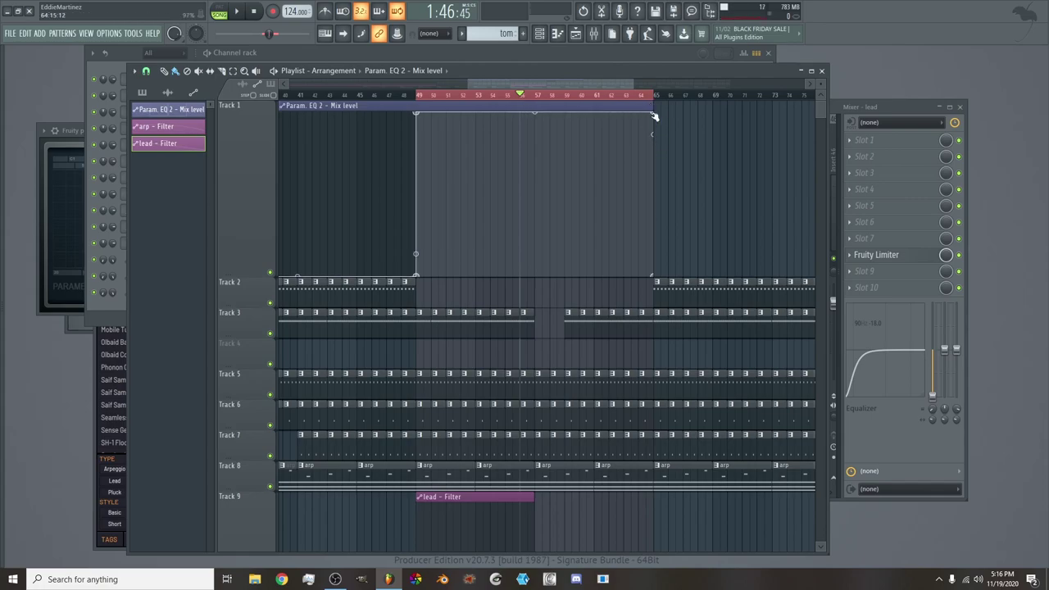
{"action": "left_click_drag", "start_coordinate": [652, 109], "coordinate": [670, 115]}
Audition from about bar 56 and clear the hatroll clips from bars 59–60 and the openhat clips from bars 57–60
{"action": "key", "text": "space"}
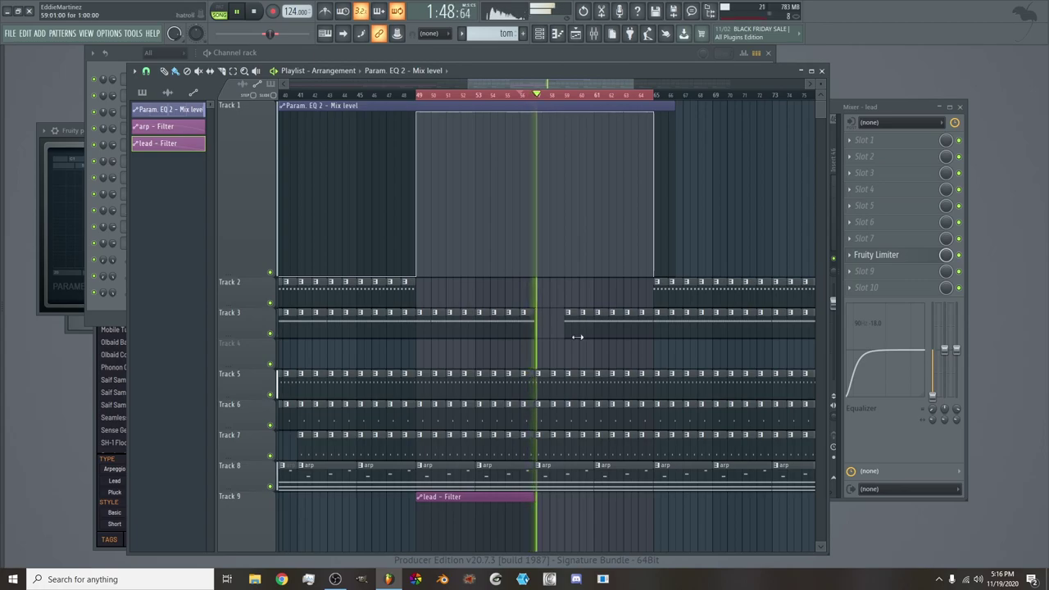
{"action": "scroll", "coordinate": [577, 337], "scroll_direction": "down", "scroll_amount": 2}
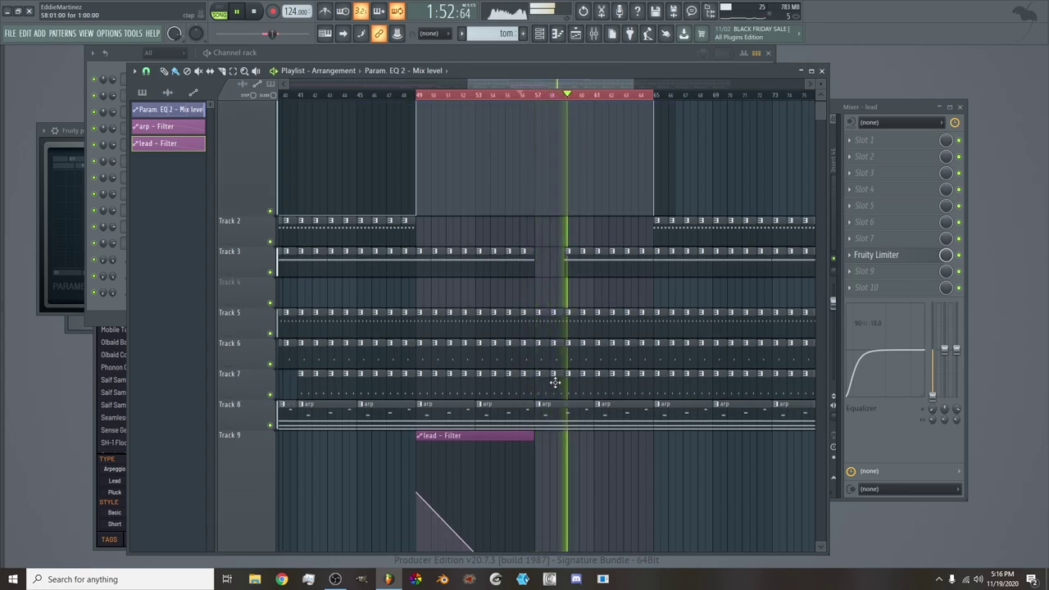
{"action": "key", "text": "space"}
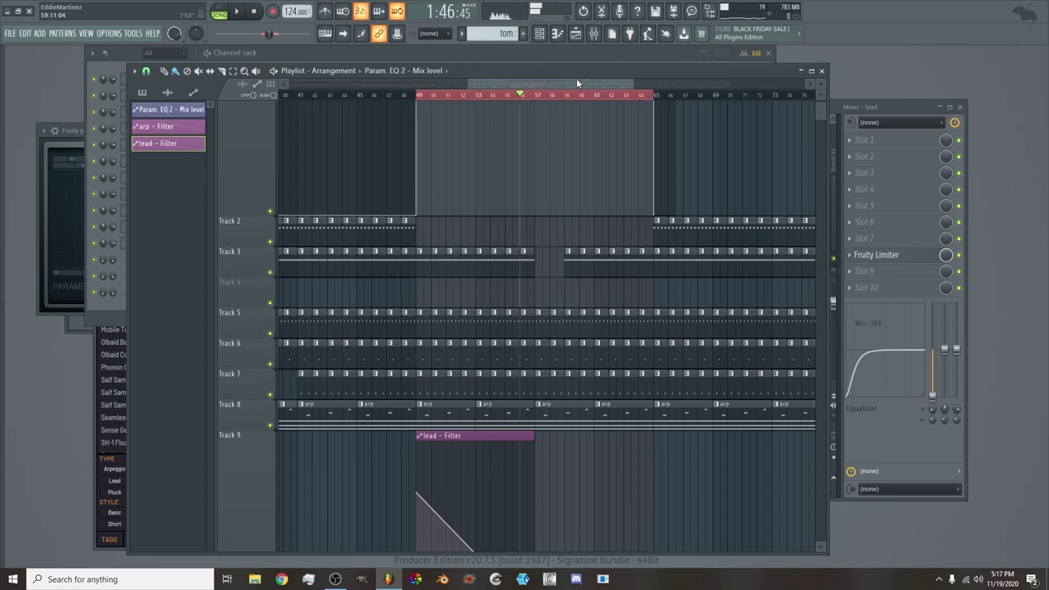
{"action": "scroll", "coordinate": [576, 81], "scroll_direction": "up", "scroll_amount": 3}
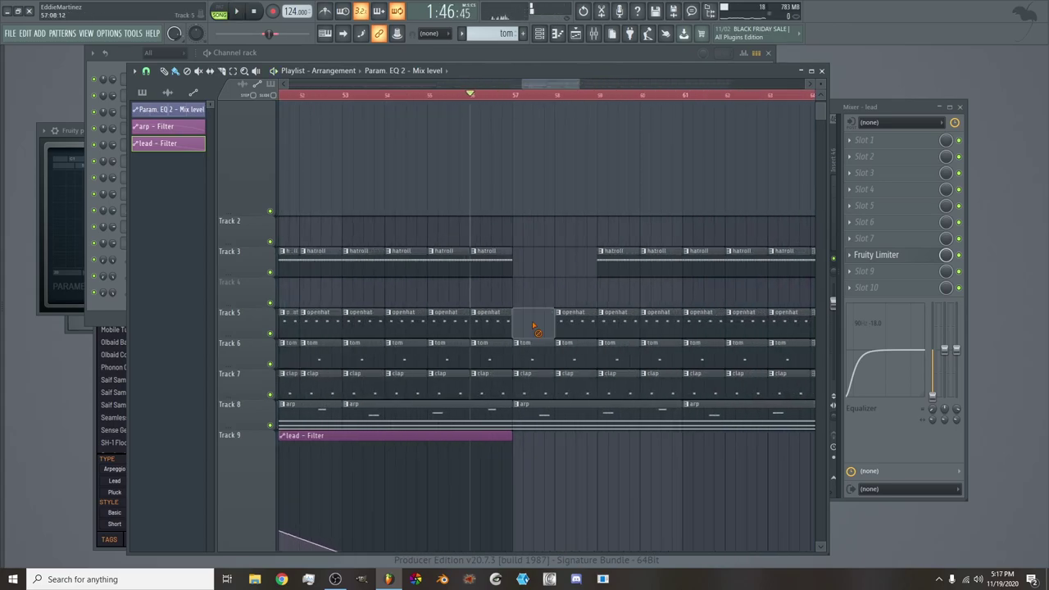
{"action": "key", "text": "space"}
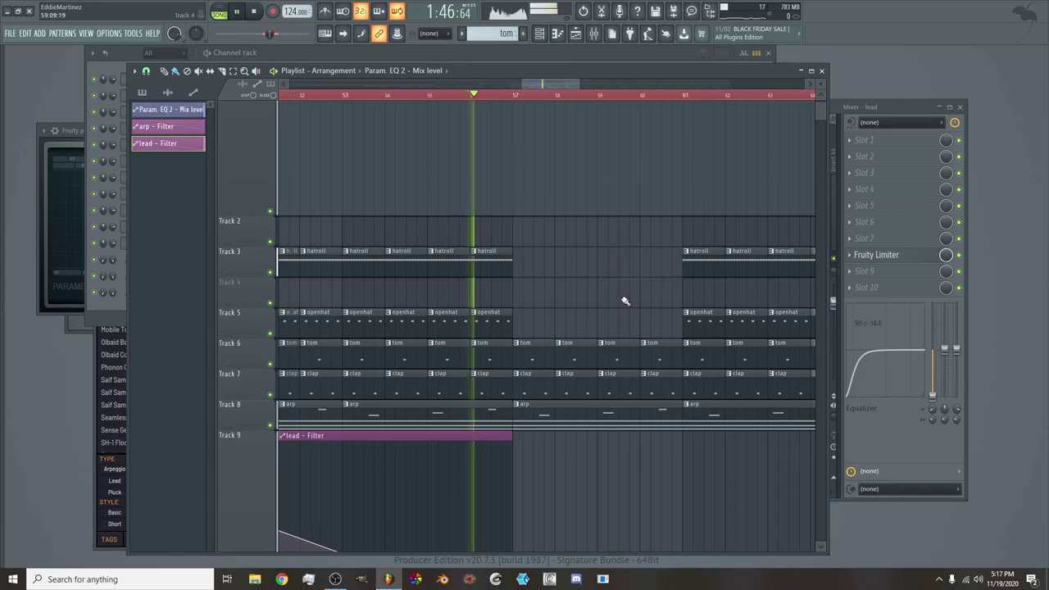
Clear the clap clips from bars 57–60 on Track 7
{"action": "right_click", "coordinate": [526, 392]}
{"action": "right_click", "coordinate": [575, 391]}
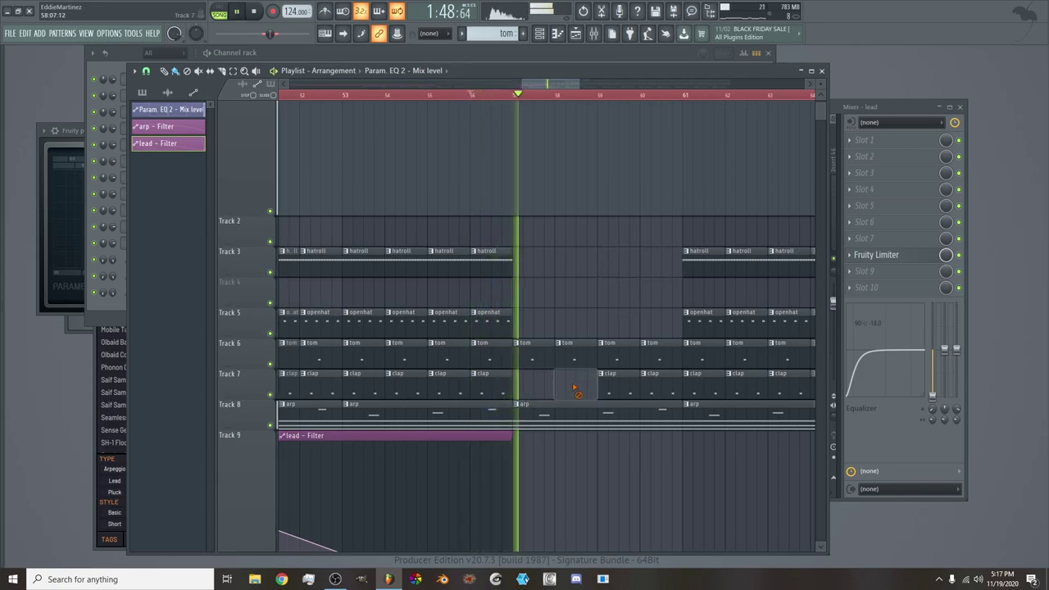
{"action": "right_click", "coordinate": [616, 388]}
{"action": "right_click", "coordinate": [656, 384]}
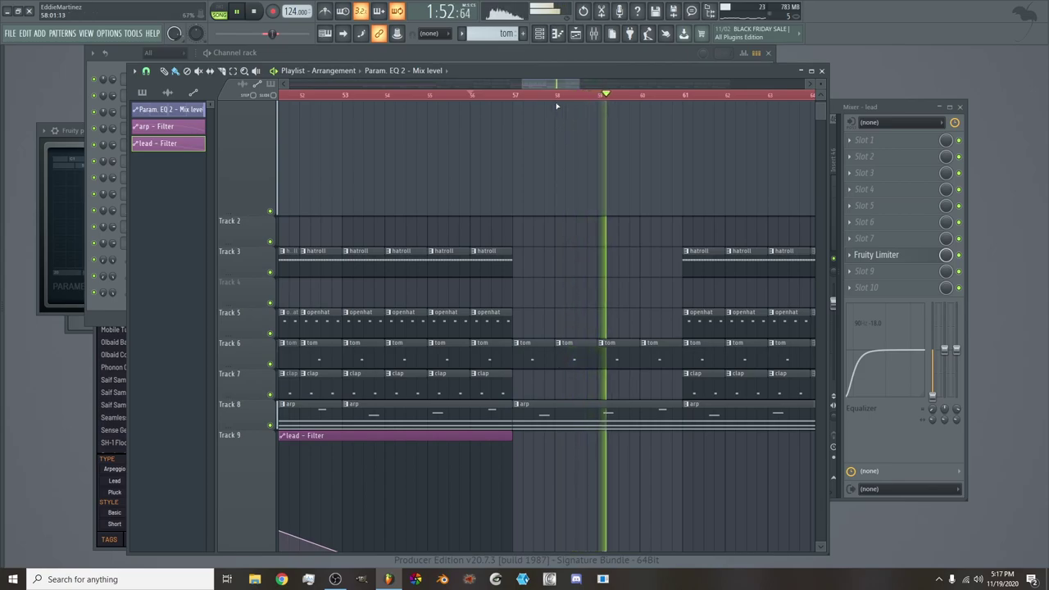
Clear the hatroll, openhat and clap clips from bars 61–64 on Tracks 3, 5 and 7
{"action": "left_click_drag", "start_coordinate": [555, 85], "coordinate": [575, 88]}
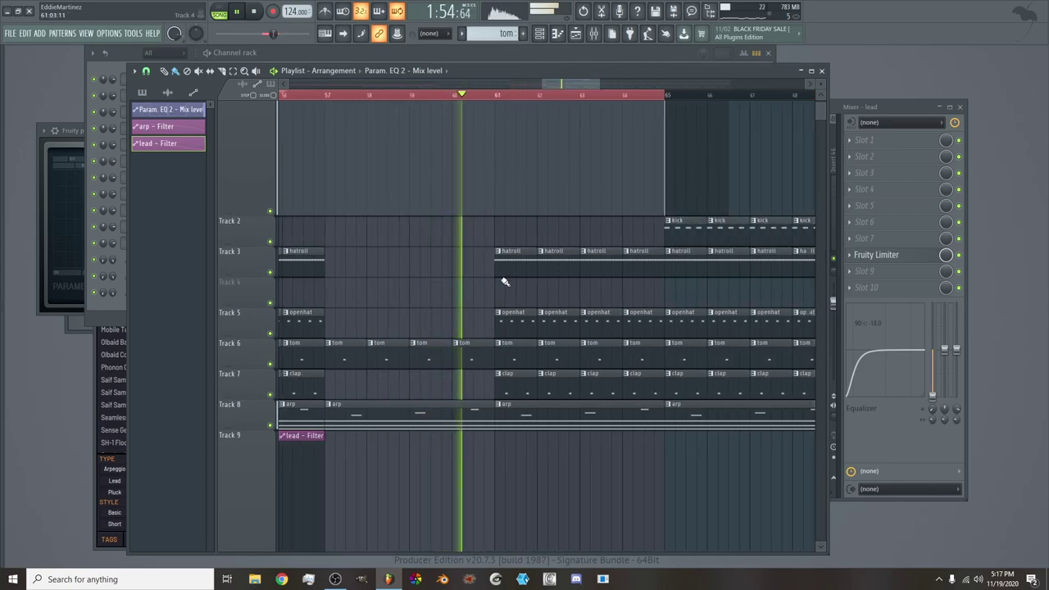
{"action": "right_click", "coordinate": [514, 260]}
{"action": "right_click", "coordinate": [557, 261]}
{"action": "right_click", "coordinate": [600, 260]}
{"action": "right_click", "coordinate": [643, 260]}
{"action": "right_click", "coordinate": [530, 317]}
{"action": "right_click", "coordinate": [559, 317]}
{"action": "right_click", "coordinate": [602, 317]}
{"action": "right_click", "coordinate": [645, 318]}
{"action": "right_click", "coordinate": [516, 385]}
{"action": "right_click", "coordinate": [559, 385]}
{"action": "right_click", "coordinate": [614, 384]}
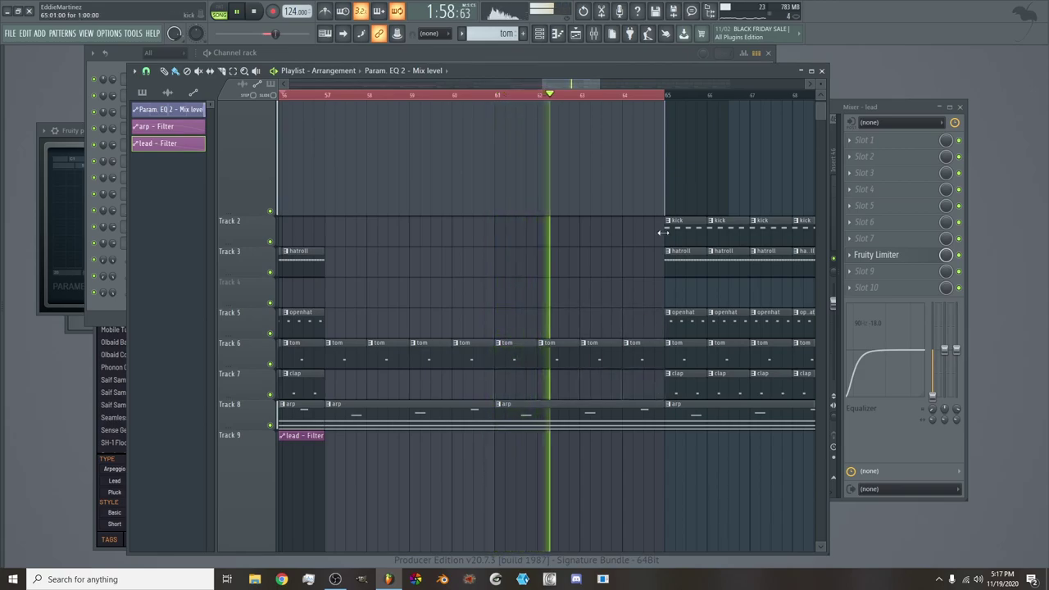
Clear the openhat clips from bars 65–80 on Track 5
{"action": "scroll", "coordinate": [575, 81], "scroll_direction": "down", "scroll_amount": 3}
{"action": "left_click_drag", "start_coordinate": [575, 84], "coordinate": [602, 84]}
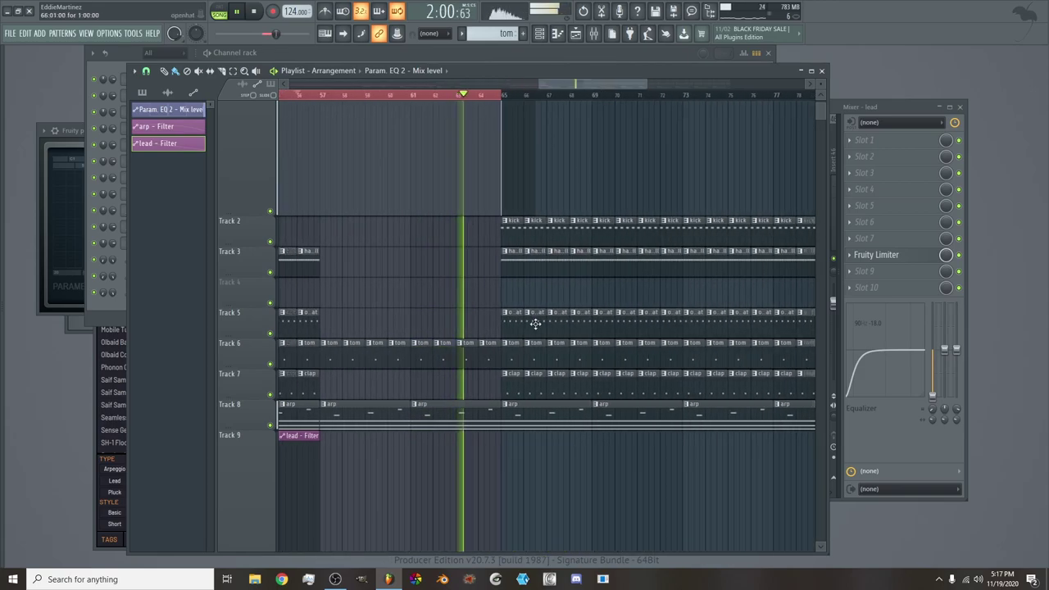
{"action": "right_click", "coordinate": [512, 322]}
{"action": "right_click", "coordinate": [782, 322]}
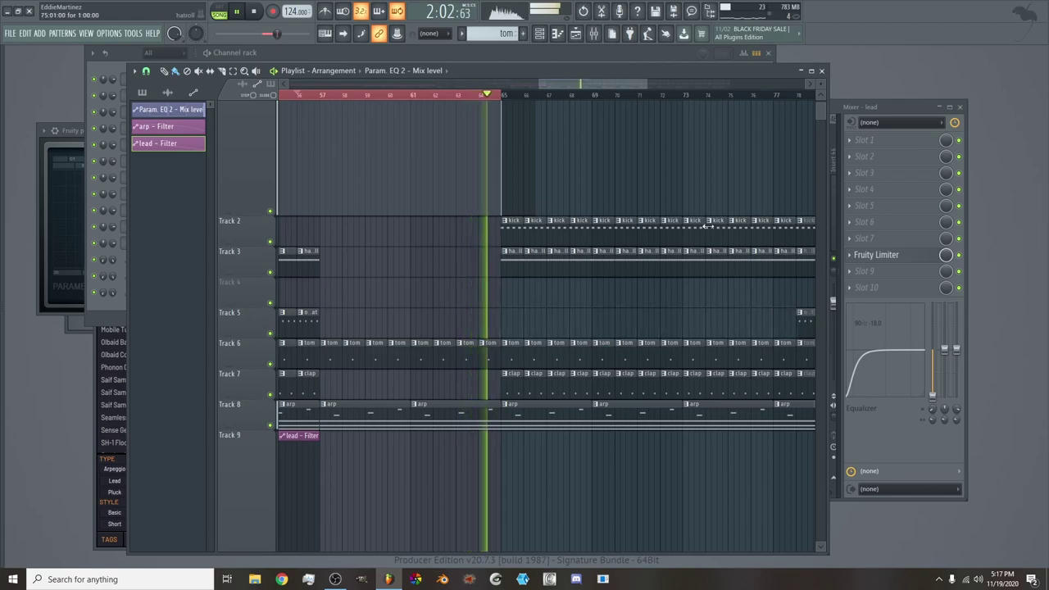
{"action": "left_click_drag", "start_coordinate": [575, 84], "coordinate": [605, 87]}
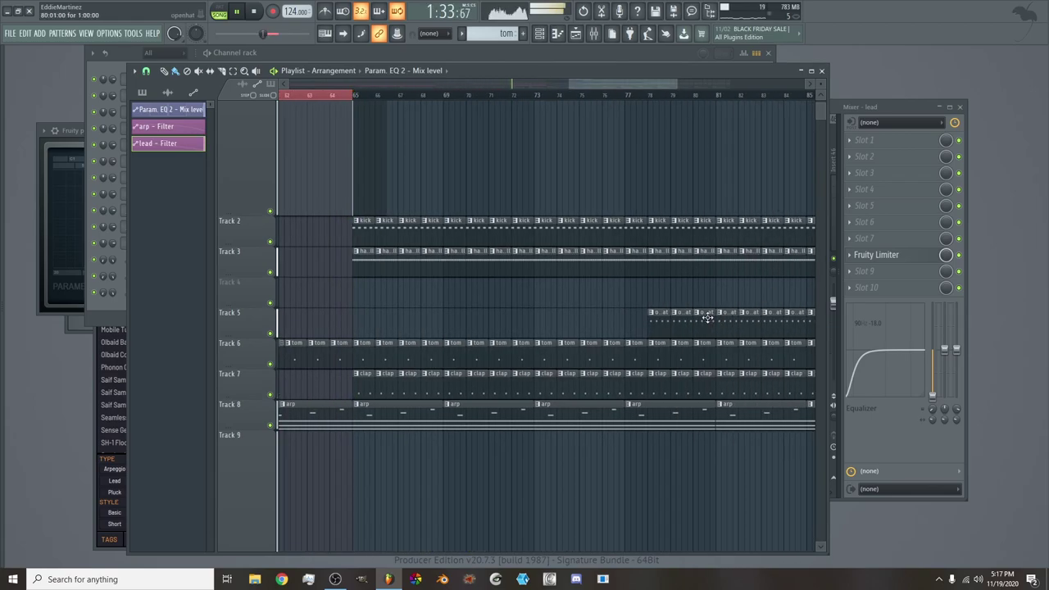
Clear the clap clips from bars 65–80 on Track 7, then remove the time selection and play back from about bar 63
{"action": "scroll", "coordinate": [370, 342], "scroll_direction": "down", "scroll_amount": 1}
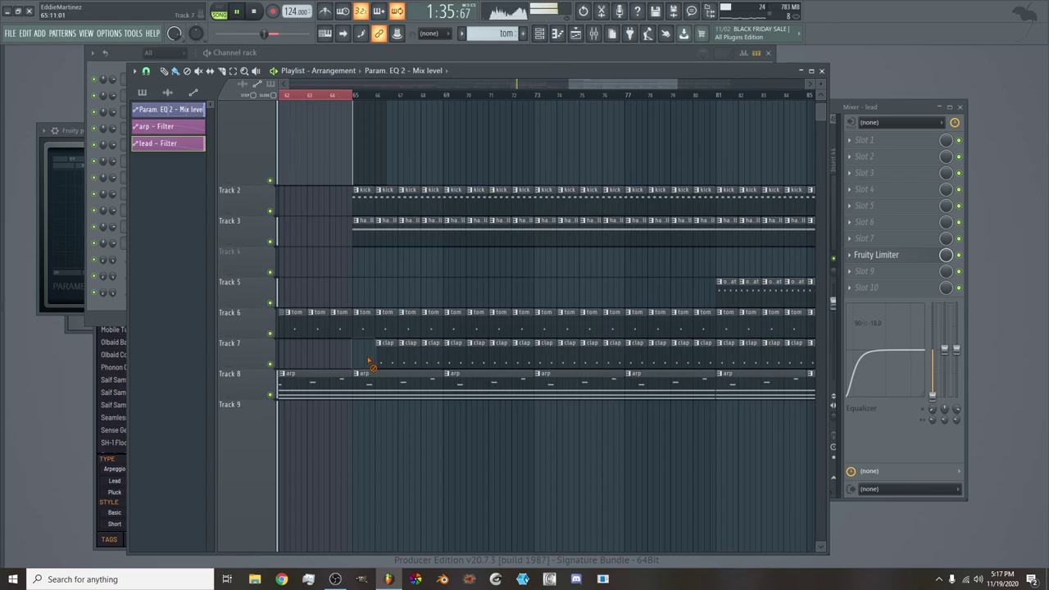
{"action": "right_click", "coordinate": [370, 364]}
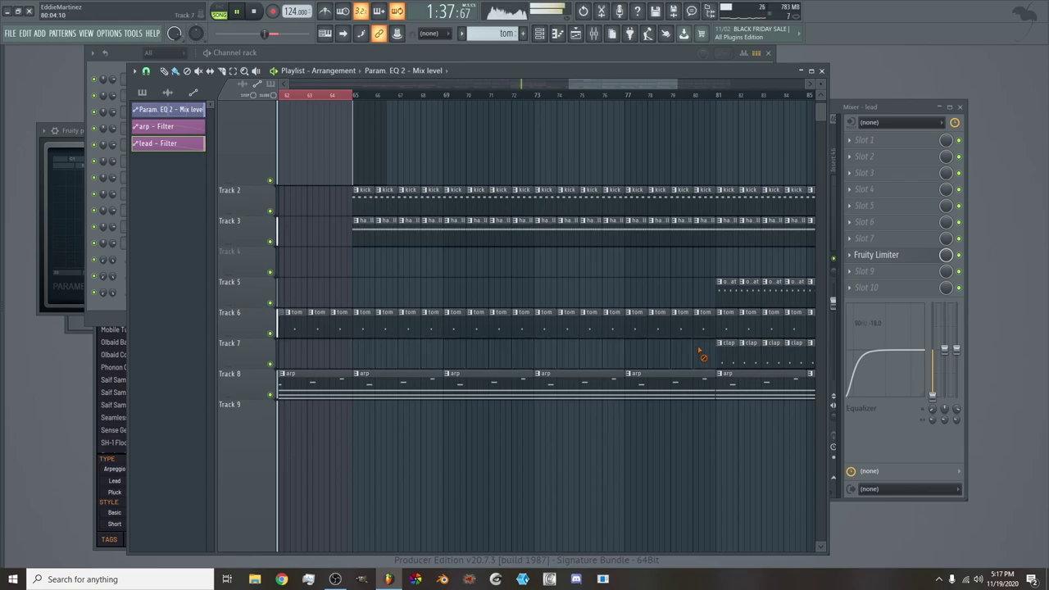
{"action": "scroll", "coordinate": [498, 271], "scroll_direction": "up", "scroll_amount": 2}
{"action": "left_click", "coordinate": [316, 96]}
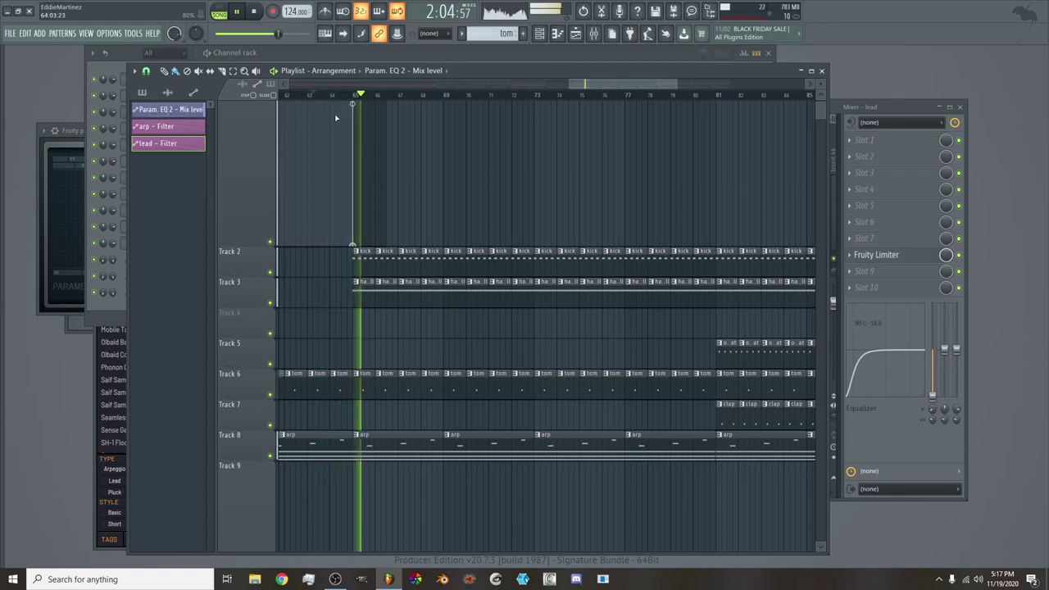
{"action": "mouse_move", "coordinate": [615, 84]}
{"action": "left_mouse_down"}
{"action": "mouse_move", "coordinate": [591, 65]}
{"action": "mouse_move", "coordinate": [627, 84]}
{"action": "left_mouse_up"}
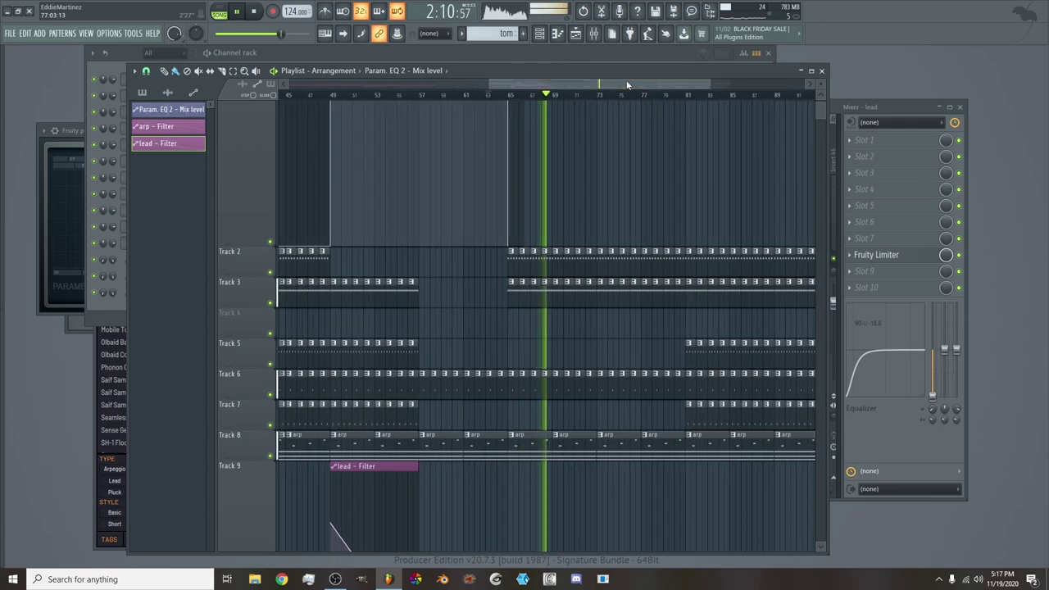
Extend the lead Filter automation on Track 9 past bar 65 and ramp it down to its minimum at bar 65
{"action": "scroll", "coordinate": [598, 164], "scroll_direction": "down", "scroll_amount": 3}
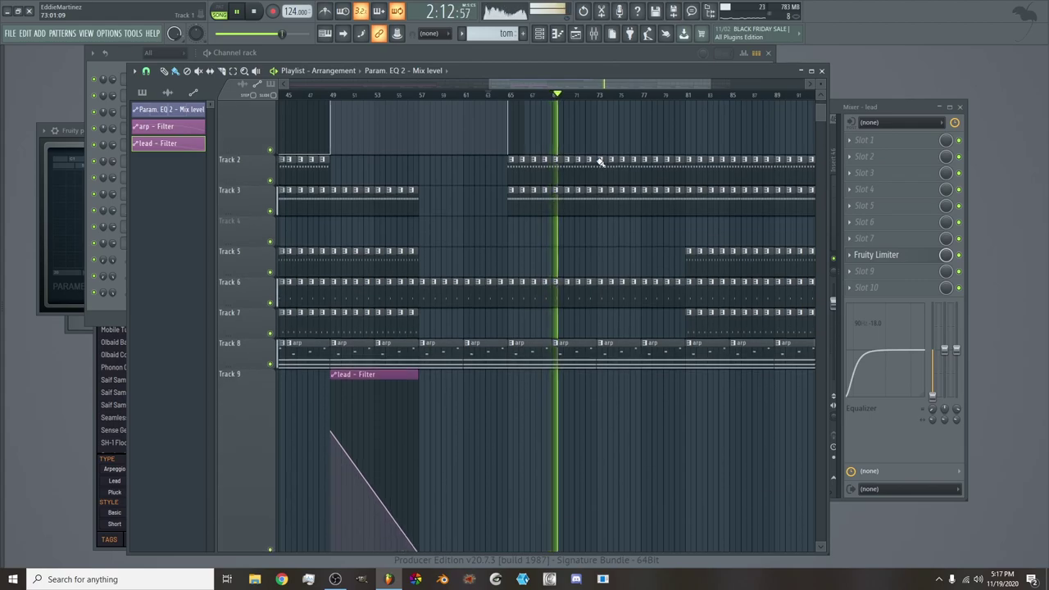
{"action": "scroll", "coordinate": [599, 163], "scroll_direction": "down", "scroll_amount": 8}
{"action": "key", "text": "space"}
{"action": "left_click_drag", "start_coordinate": [421, 131], "coordinate": [514, 141]}
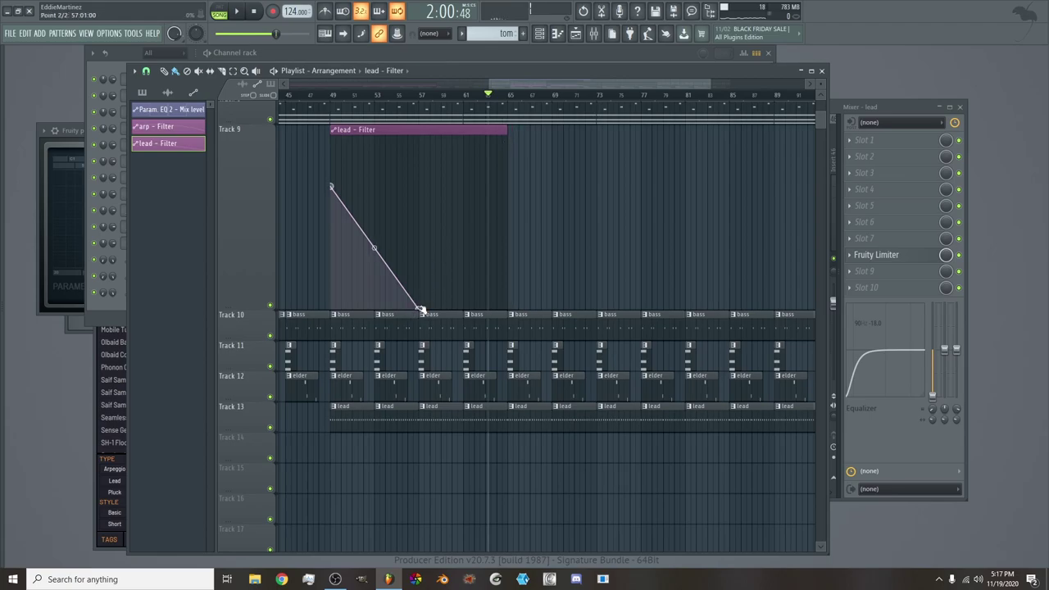
{"action": "left_click_drag", "start_coordinate": [419, 310], "coordinate": [509, 136]}
{"action": "key", "text": "space"}
{"action": "key", "text": "space"}
{"action": "key", "text": "space"}
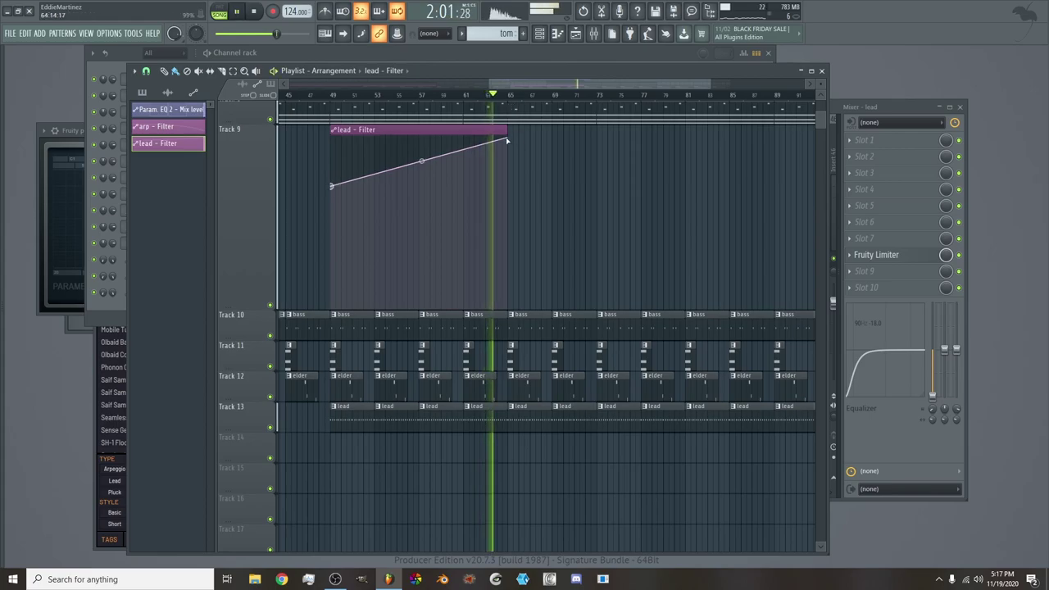
{"action": "key", "text": "space"}
{"action": "left_click_drag", "start_coordinate": [509, 136], "coordinate": [502, 319]}
{"action": "key", "text": "space"}
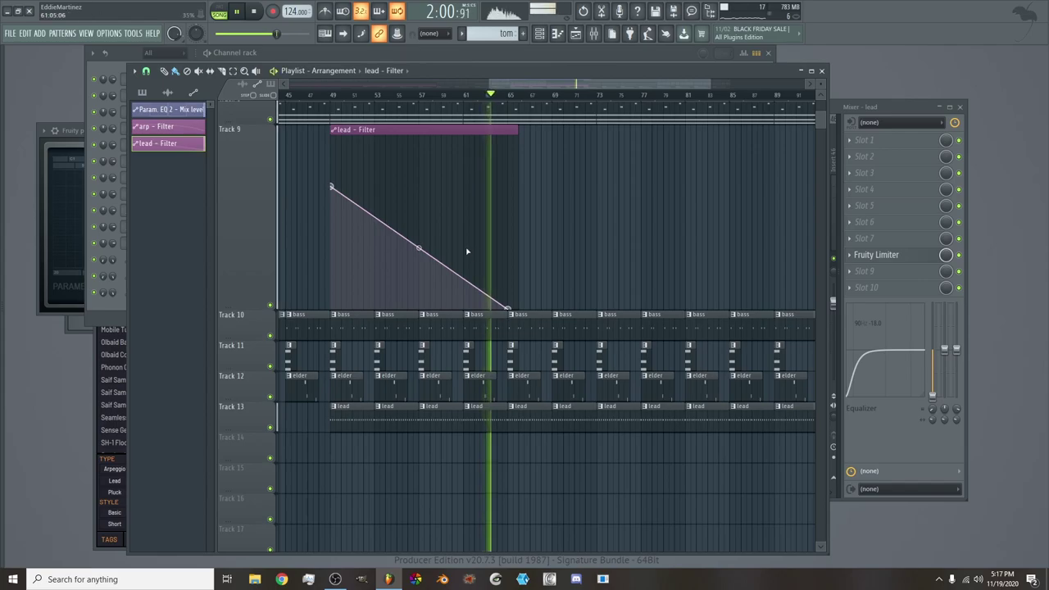
{"action": "left_click", "coordinate": [541, 35]}
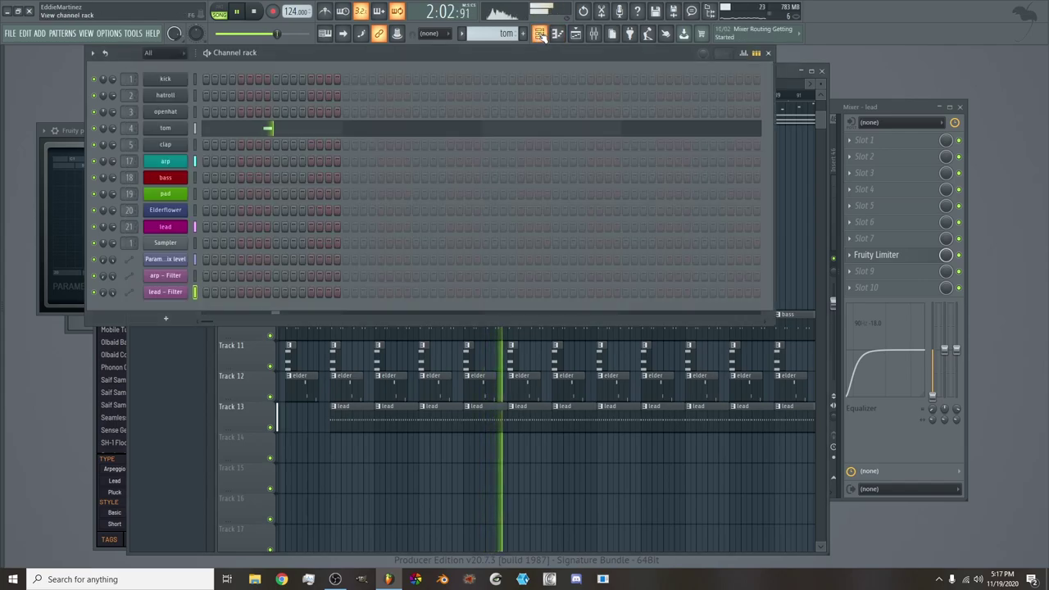
{"action": "left_click", "coordinate": [172, 291]}
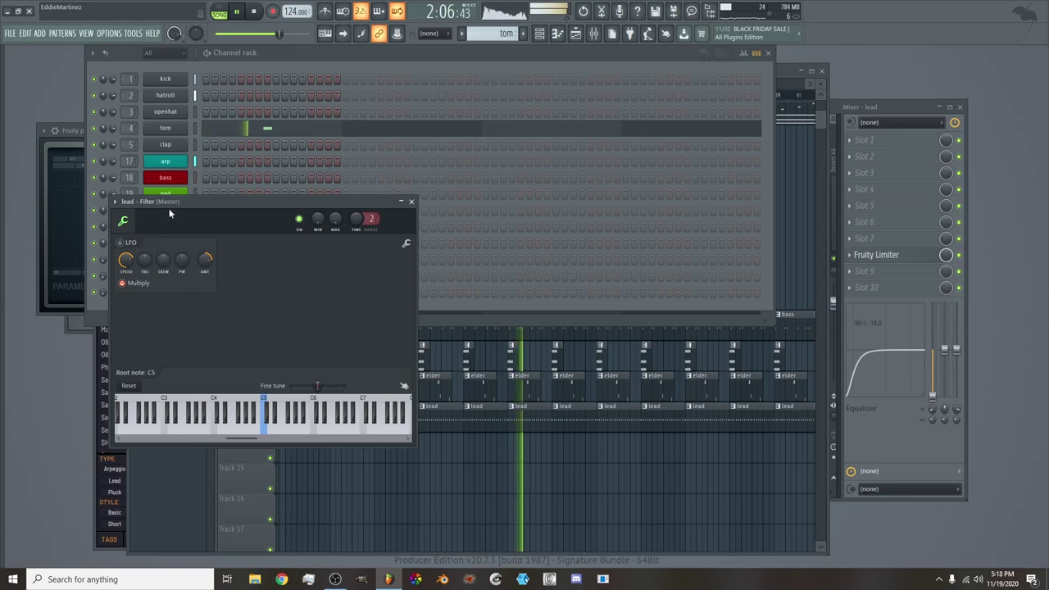
{"action": "left_click", "coordinate": [409, 202]}
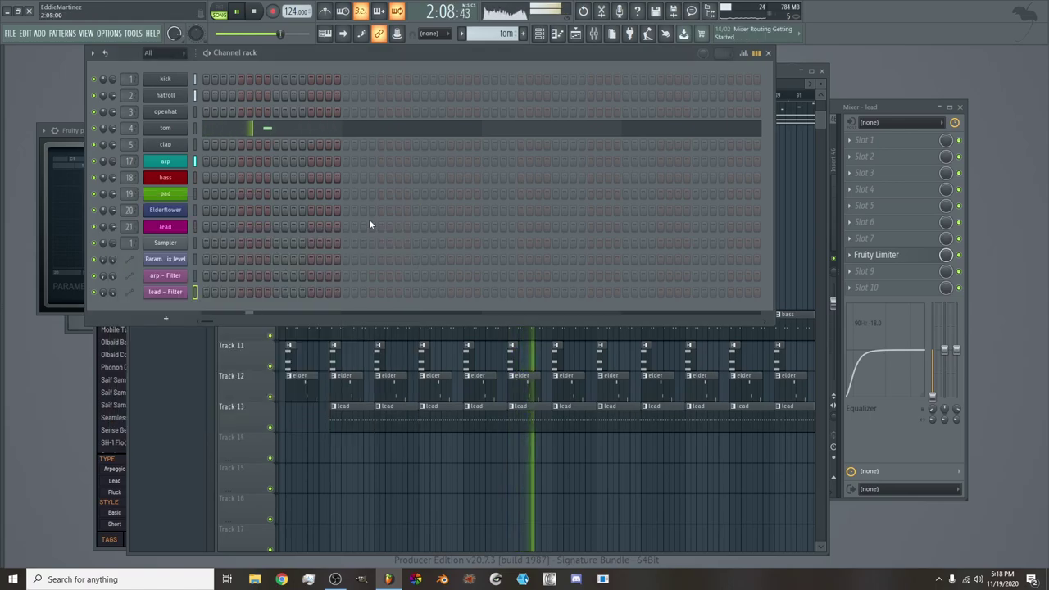
Raise the lead instrument's Delay macro and set its Saturate macro to about 30%
{"action": "left_click", "coordinate": [166, 226]}
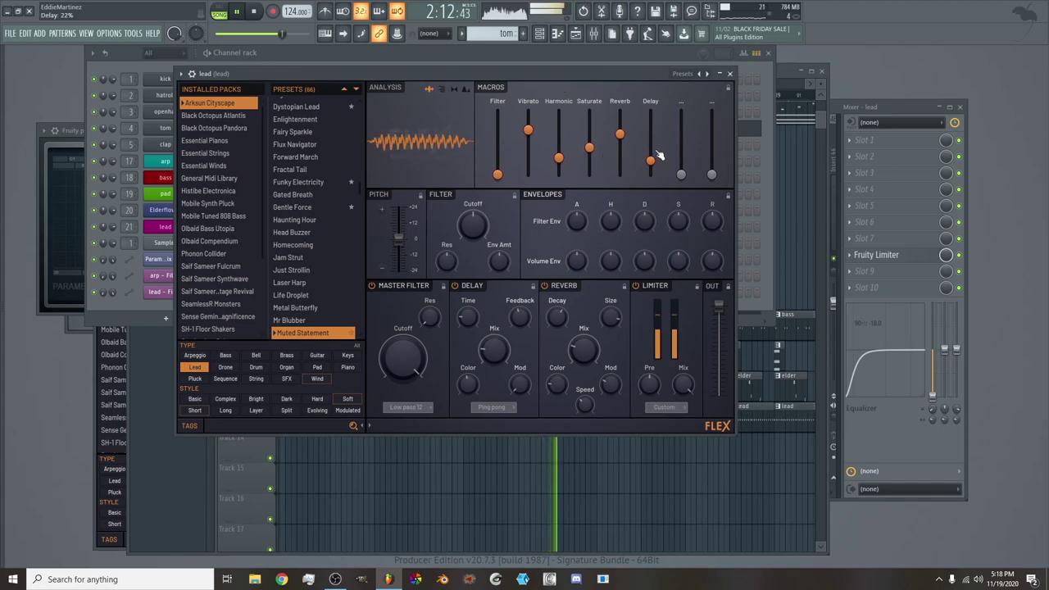
{"action": "left_click_drag", "start_coordinate": [650, 160], "coordinate": [649, 131]}
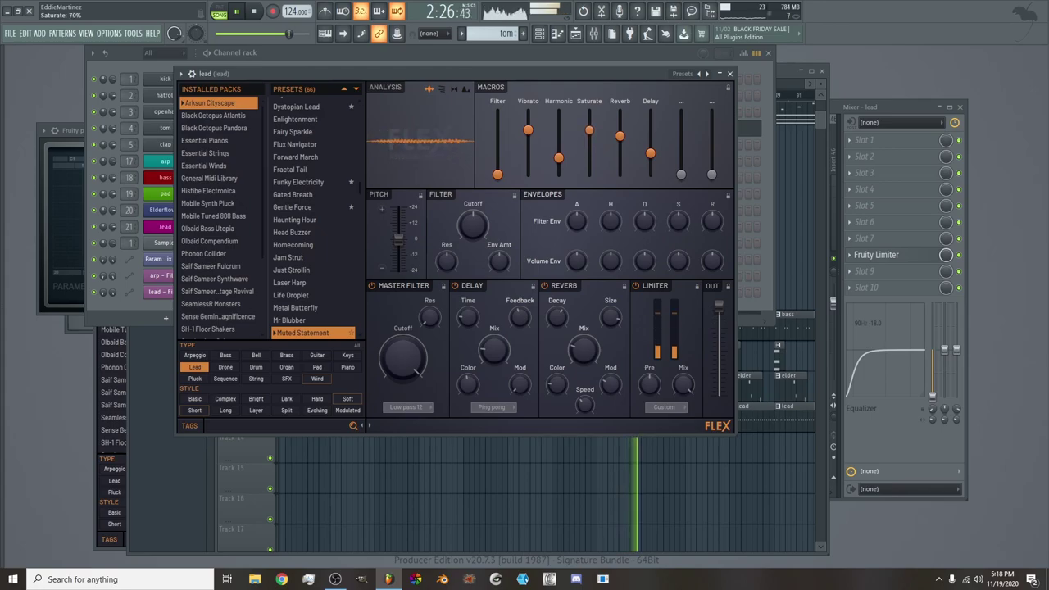
{"action": "left_click_drag", "start_coordinate": [589, 124], "coordinate": [589, 154]}
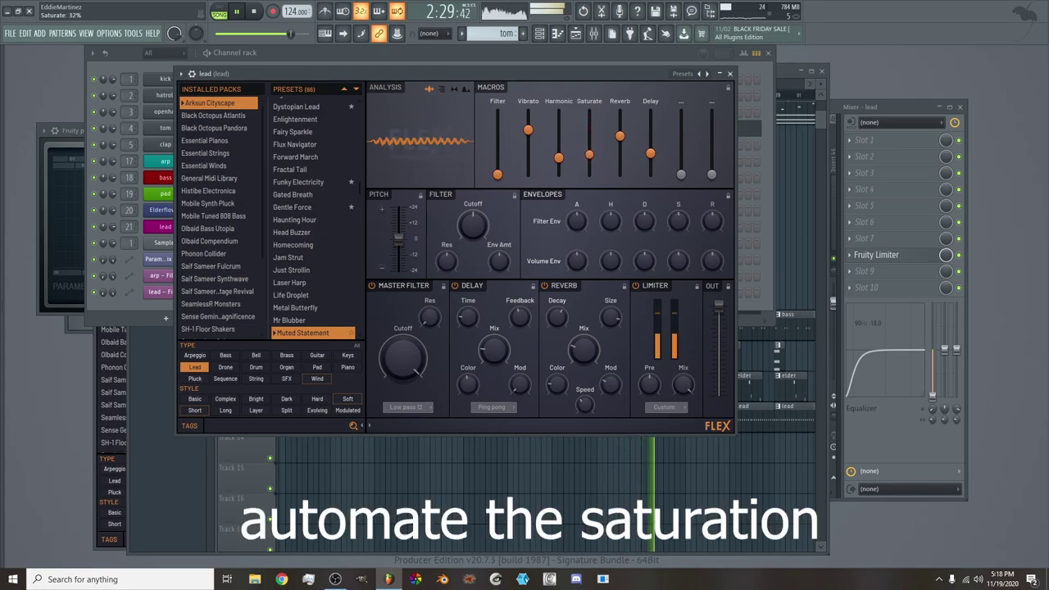
Select bars 57–64 in the playlist and create an automation clip for the lead's Saturate macro over that range
{"action": "right_click", "coordinate": [589, 159]}
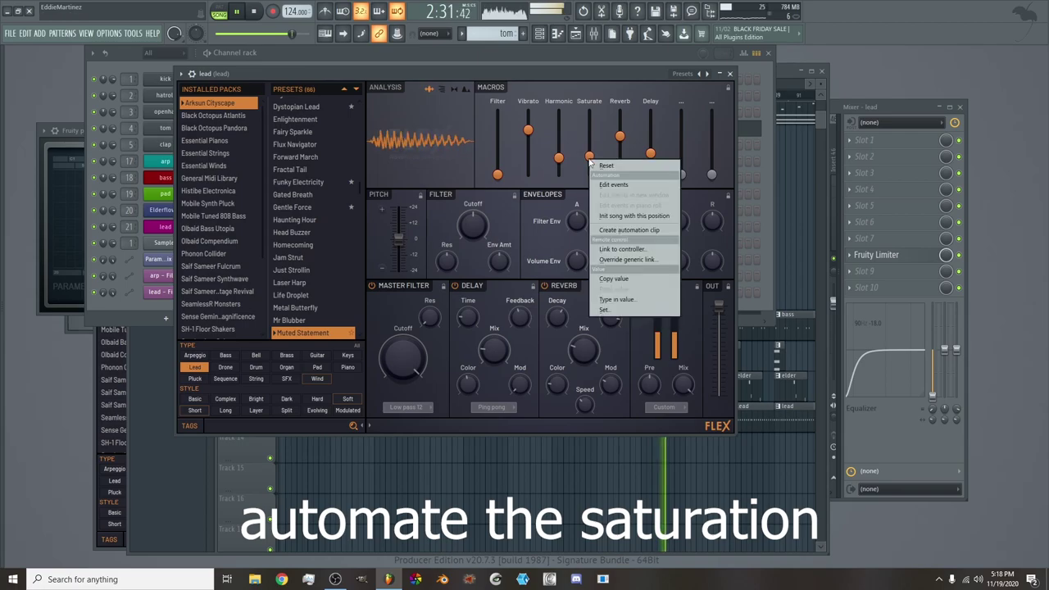
{"action": "left_click", "coordinate": [577, 35]}
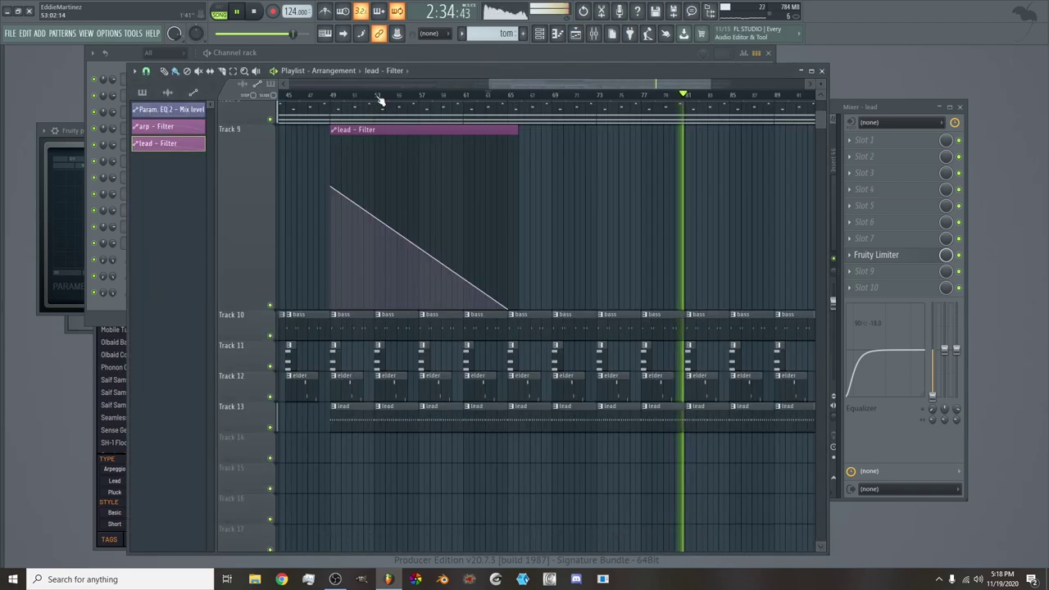
{"action": "left_click_drag", "start_coordinate": [421, 97], "coordinate": [508, 118]}
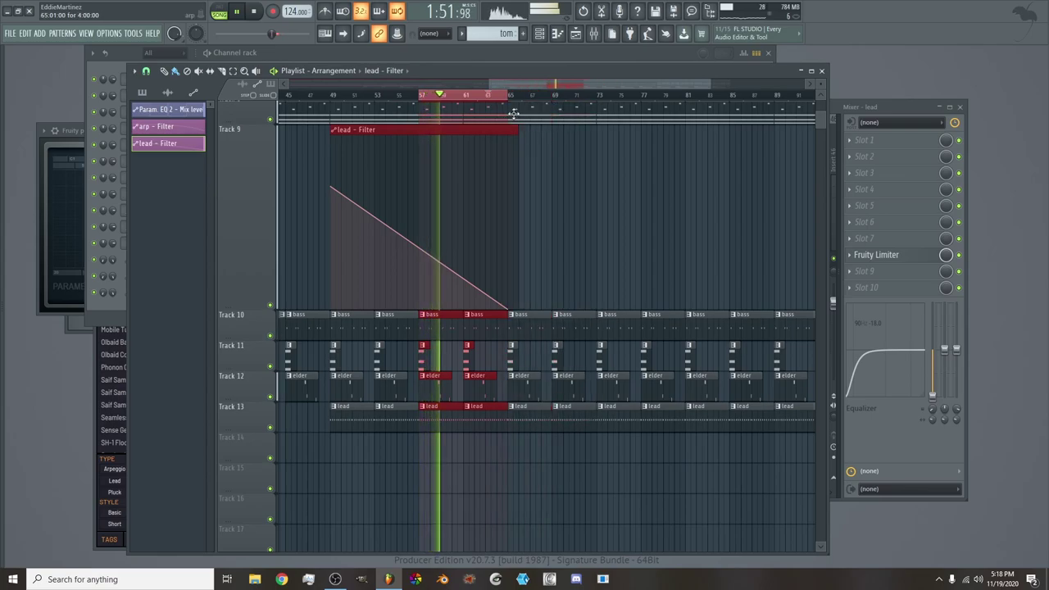
{"action": "left_click", "coordinate": [593, 32]}
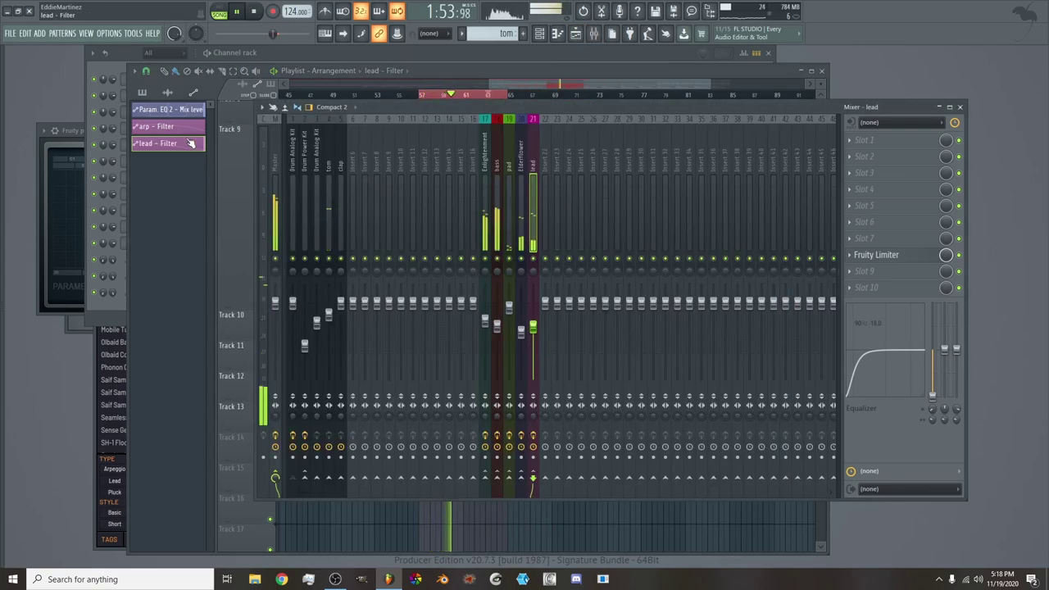
{"action": "left_click", "coordinate": [110, 70]}
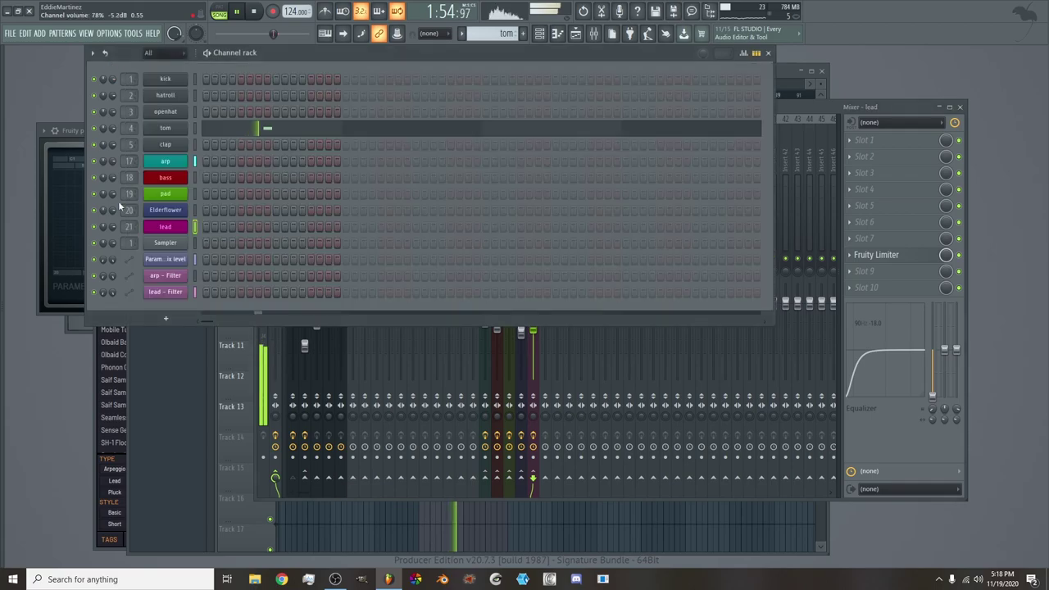
{"action": "left_click", "coordinate": [187, 229]}
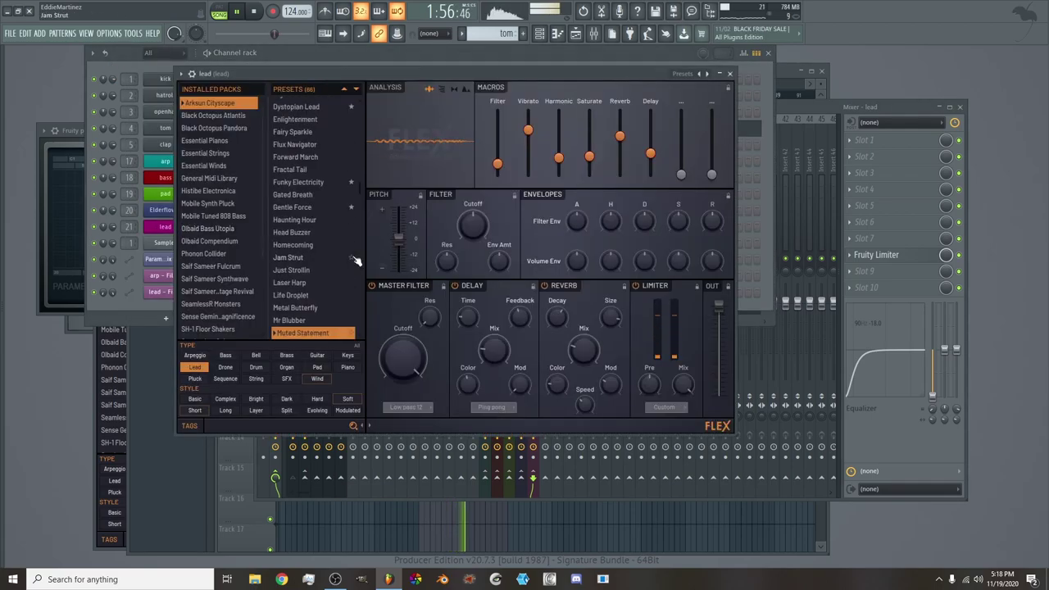
{"action": "right_click", "coordinate": [597, 161]}
{"action": "left_click", "coordinate": [631, 228]}
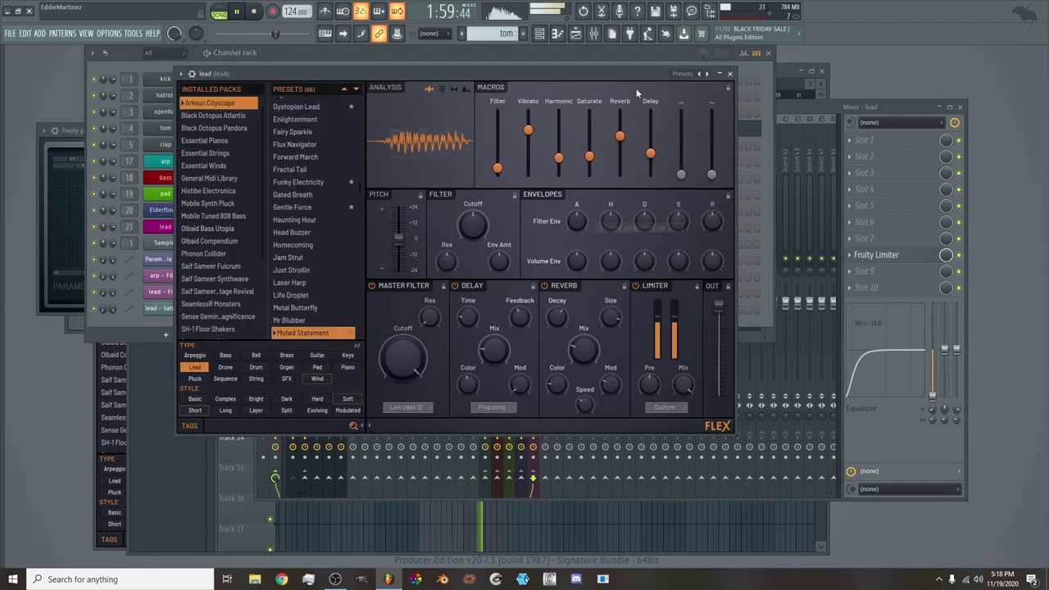
Enlarge Track 14 and shape its lead Saturate automation into an upward-bending curve rising from bar 57 to bar 65
{"action": "left_click", "coordinate": [577, 33]}
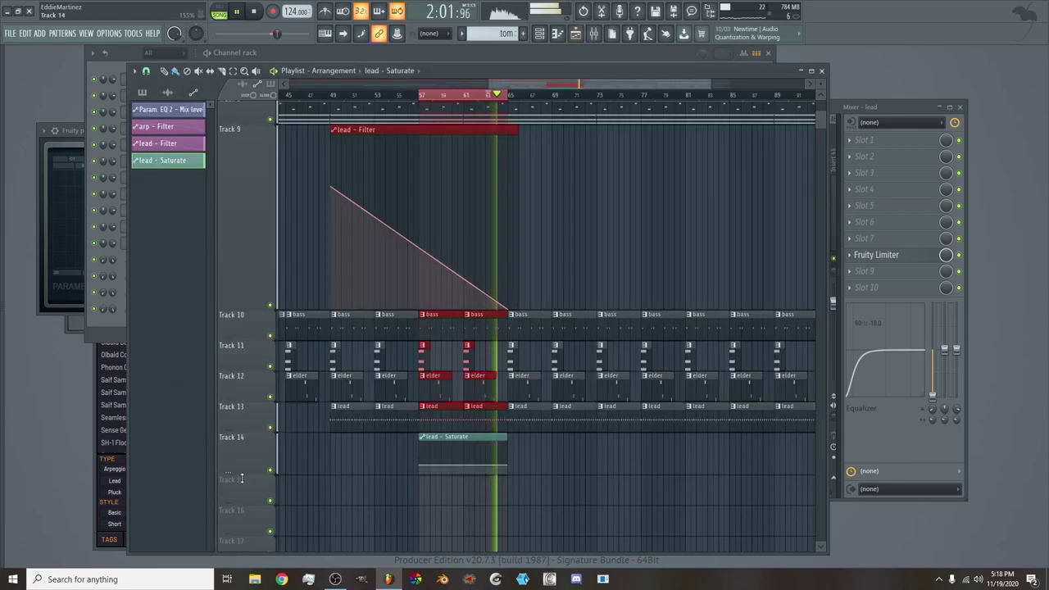
{"action": "left_click_drag", "start_coordinate": [244, 468], "coordinate": [244, 585]}
{"action": "scroll", "coordinate": [242, 465], "scroll_direction": "down", "scroll_amount": 3}
{"action": "left_click_drag", "start_coordinate": [256, 465], "coordinate": [255, 503]}
{"action": "left_click_drag", "start_coordinate": [508, 452], "coordinate": [507, 489]}
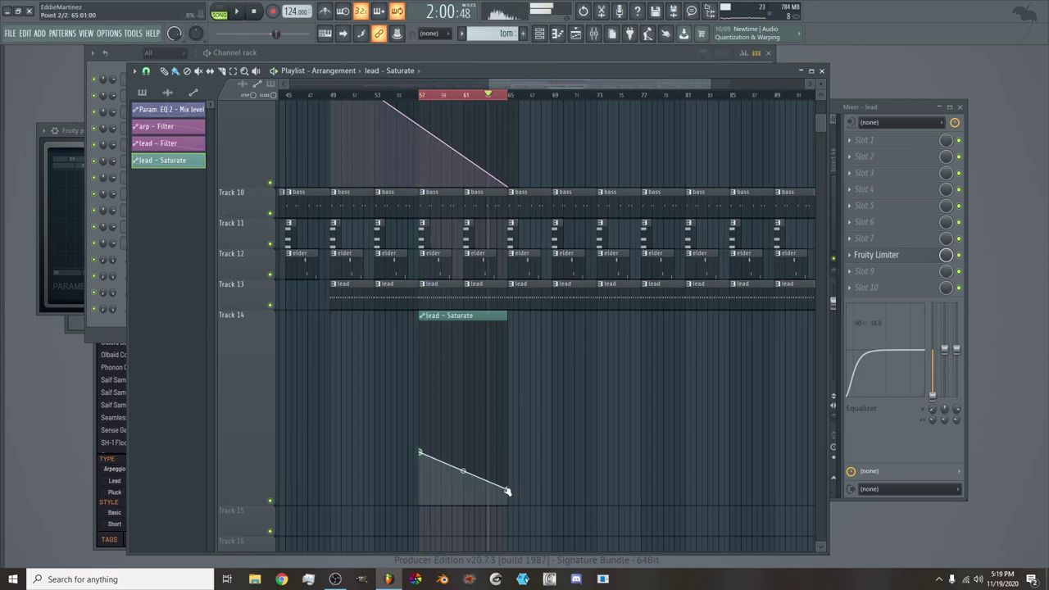
{"action": "left_click_drag", "start_coordinate": [507, 492], "coordinate": [506, 364]}
{"action": "key", "text": "space"}
{"action": "key", "text": "space"}
{"action": "key", "text": "space"}
{"action": "left_click_drag", "start_coordinate": [463, 408], "coordinate": [463, 438]}
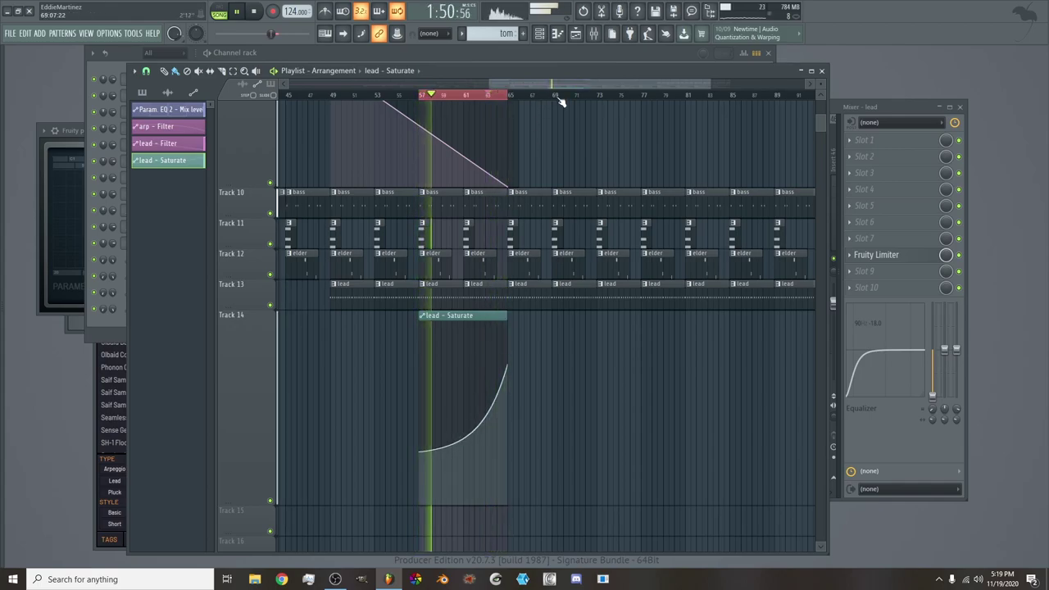
Extend the time selection to bar 73 and view the whole arrangement during playback
{"action": "left_click", "coordinate": [599, 98], "text": "ctrl+shift"}
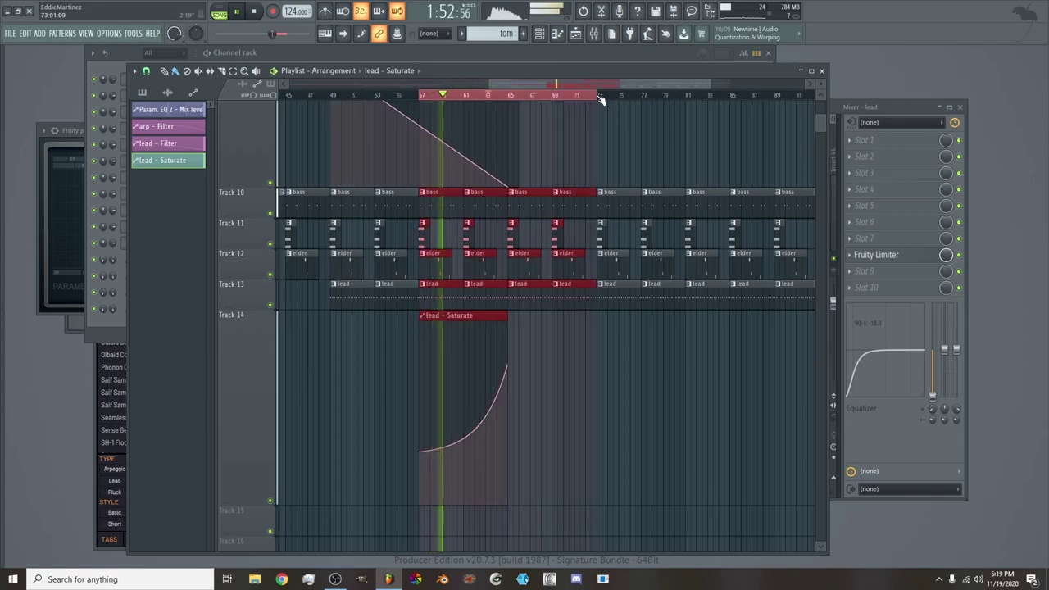
{"action": "scroll", "coordinate": [463, 399], "scroll_direction": "up", "scroll_amount": 3}
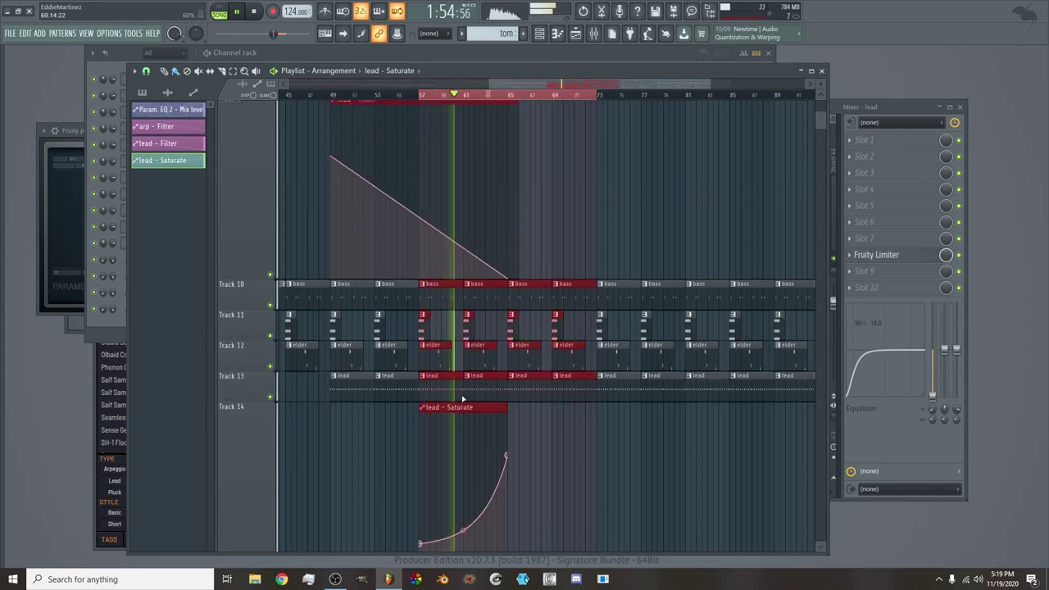
{"action": "scroll", "coordinate": [463, 399], "scroll_direction": "up", "scroll_amount": 4}
{"action": "scroll", "coordinate": [499, 84], "scroll_direction": "down", "scroll_amount": 5}
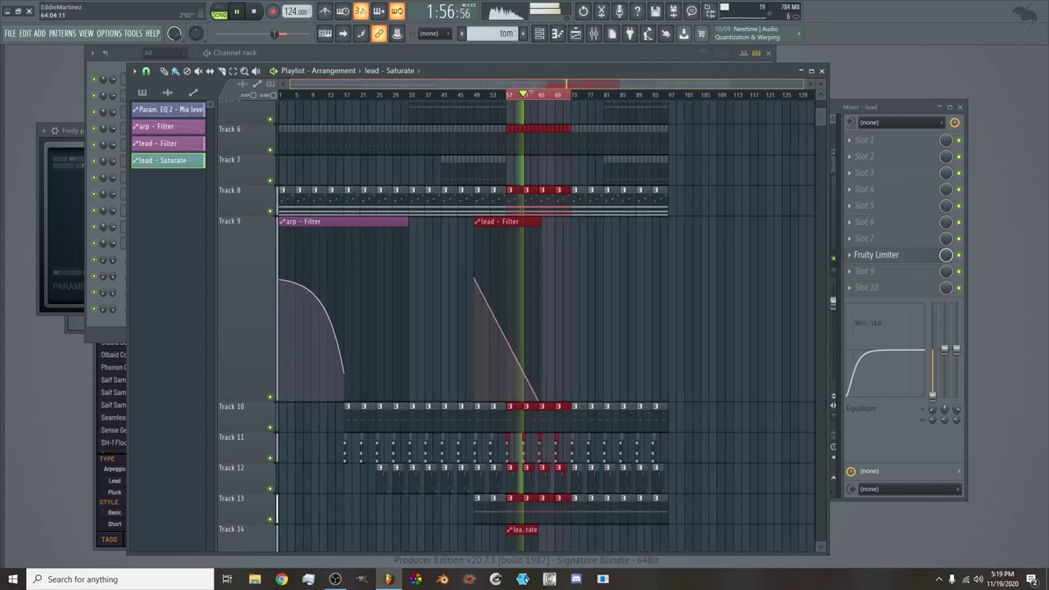
{"action": "scroll", "coordinate": [500, 82], "scroll_direction": "up", "scroll_amount": 2}
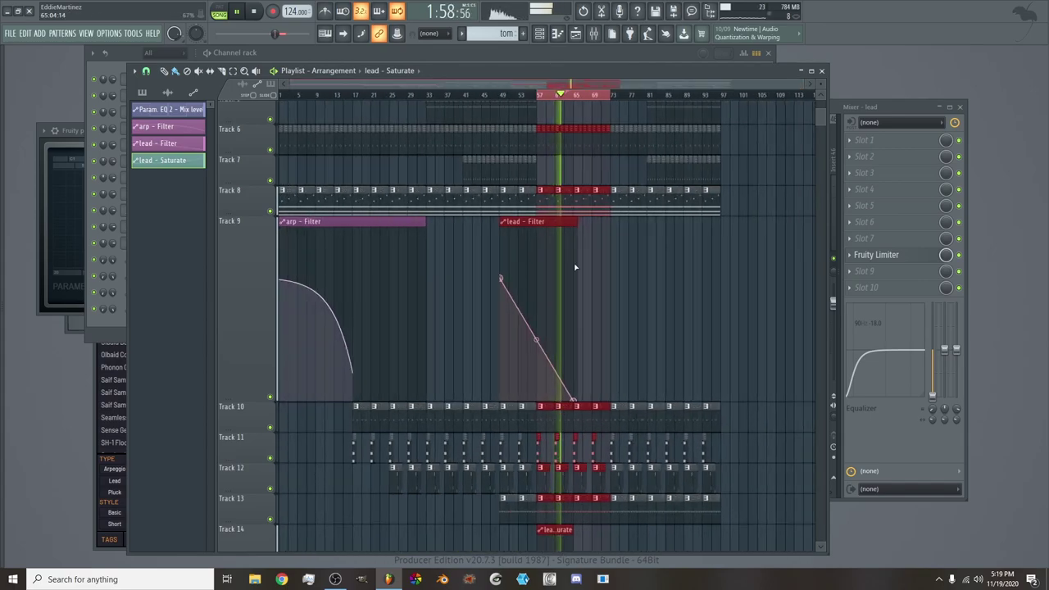
Insert an empty track above the lead Saturate automation at Track 14
{"action": "scroll", "coordinate": [327, 484], "scroll_direction": "down", "scroll_amount": 3}
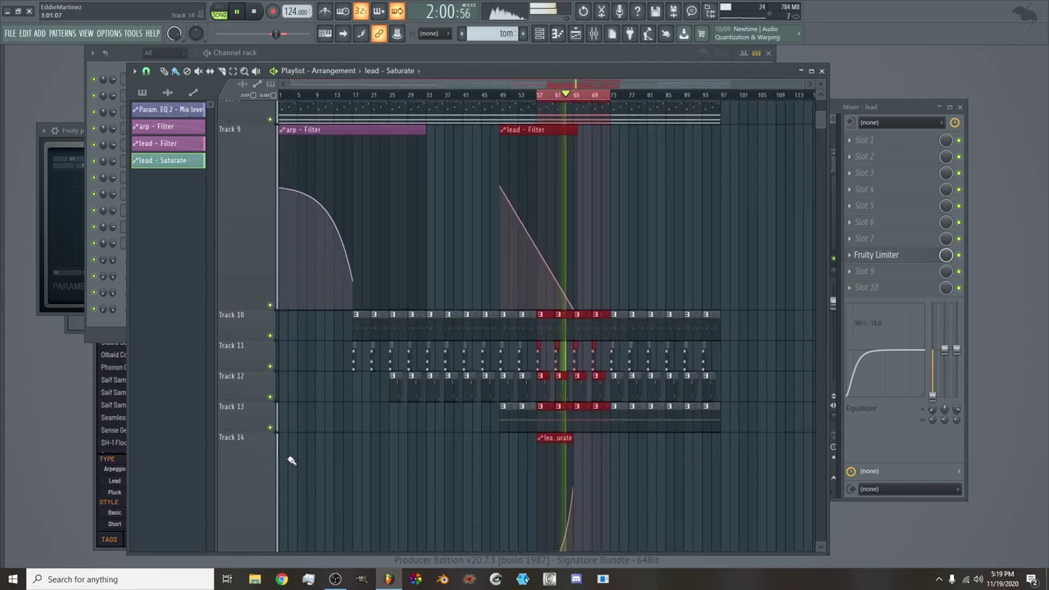
{"action": "right_click", "coordinate": [263, 443]}
{"action": "left_click", "coordinate": [297, 517]}
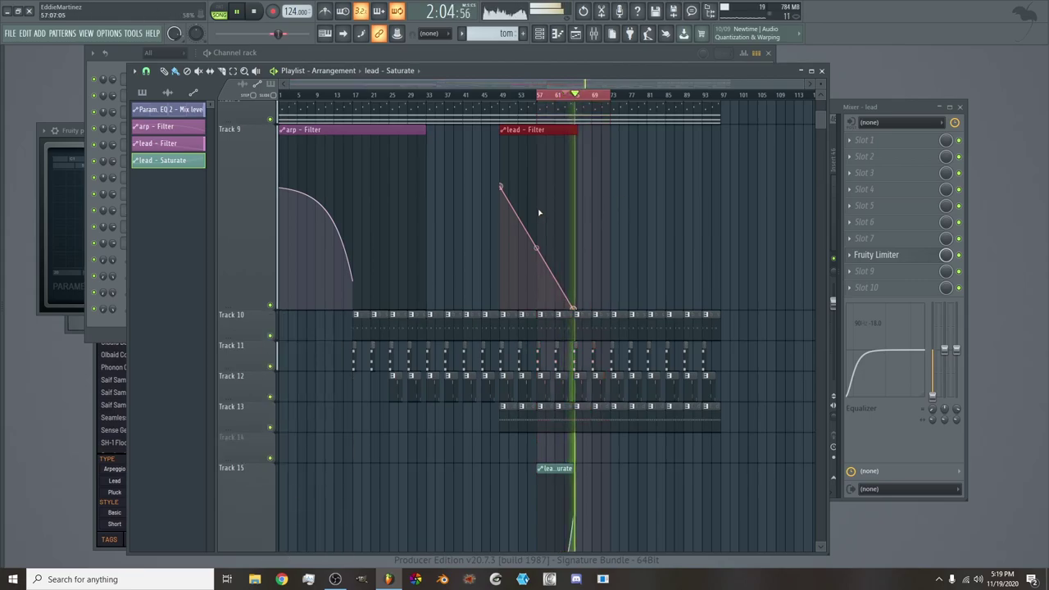
Move the lead Filter automation clip from Track 9 down to Track 14 and shrink Track 15 to normal track height
{"action": "key", "text": "shift+Down"}
{"action": "key", "text": "shift+Down"}
{"action": "key", "text": "shift+Down"}
{"action": "key", "text": "shift+Down"}
{"action": "key", "text": "shift+Down"}
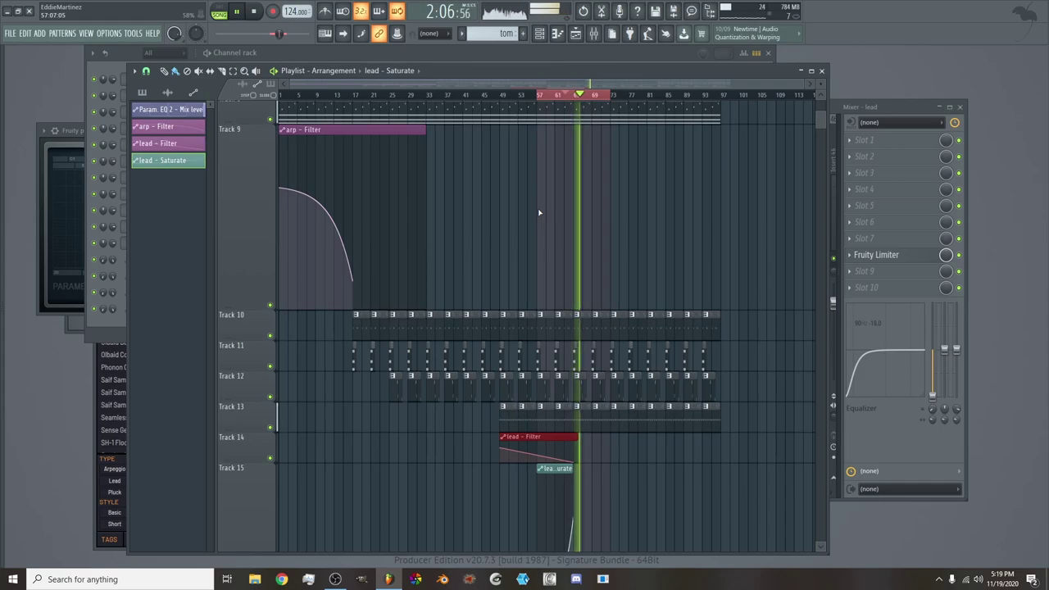
{"action": "scroll", "coordinate": [538, 213], "scroll_direction": "down", "scroll_amount": 6}
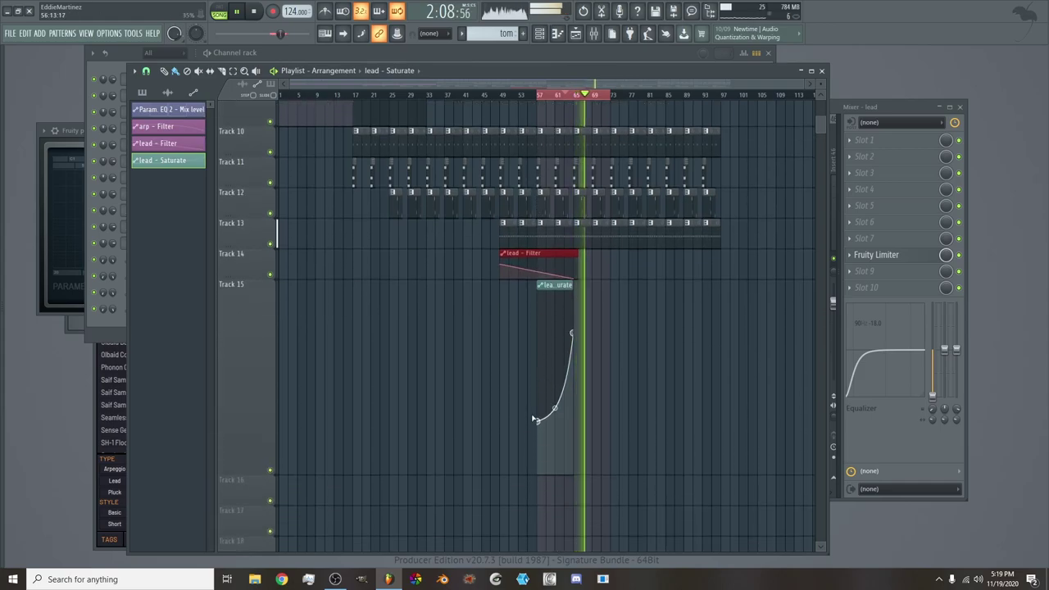
{"action": "left_click_drag", "start_coordinate": [245, 473], "coordinate": [258, 306]}
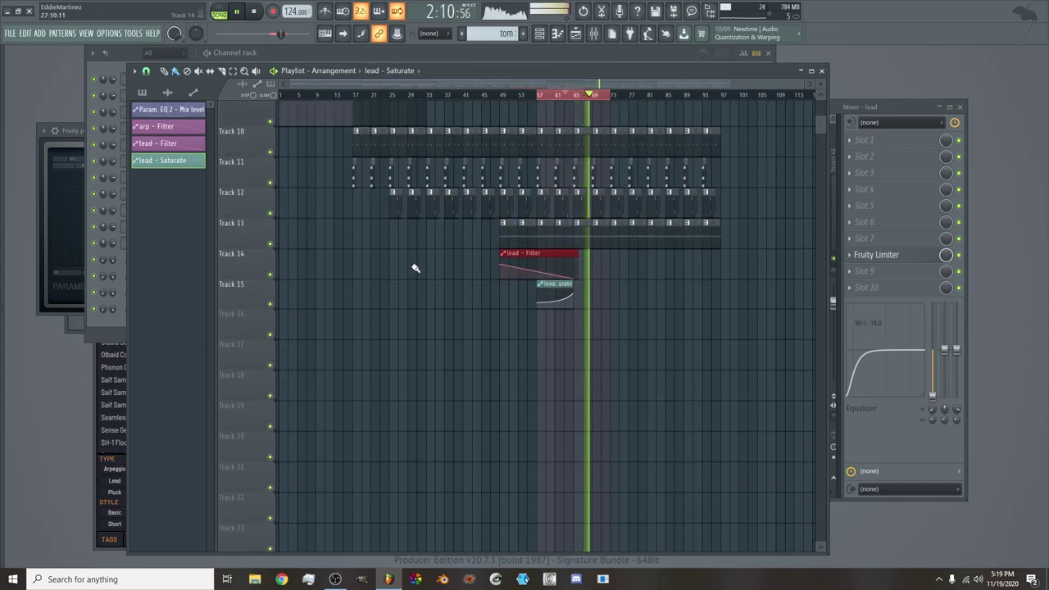
Stop playback and shorten the time selection to bars 57–64
{"action": "scroll", "coordinate": [527, 84], "scroll_direction": "up", "scroll_amount": 3}
{"action": "left_click_drag", "start_coordinate": [528, 89], "coordinate": [559, 83]}
{"action": "left_click", "coordinate": [571, 94]}
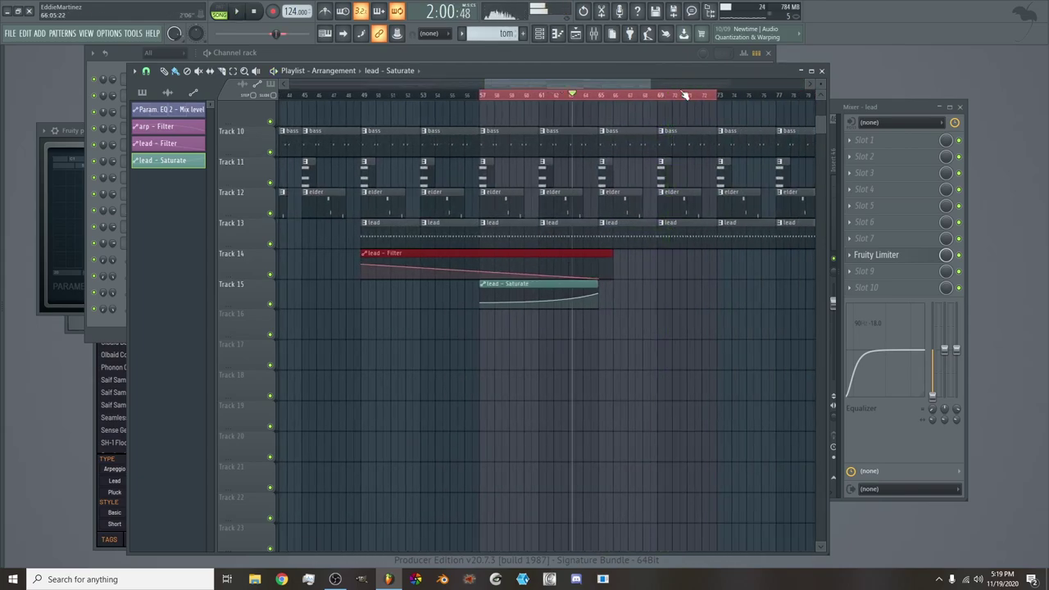
{"action": "scroll", "coordinate": [684, 192], "scroll_direction": "up", "scroll_amount": 8}
{"action": "left_click_drag", "start_coordinate": [713, 95], "coordinate": [599, 97]}
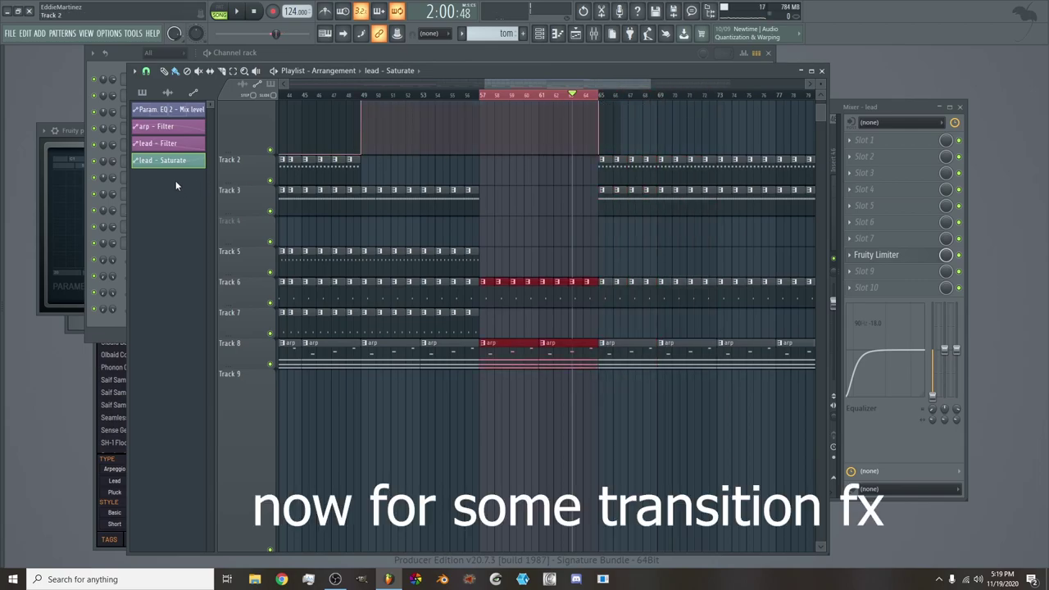
Add a FLEX channel named fxrise and load the White Slice preset from the SFX type
{"action": "left_click", "coordinate": [116, 78]}
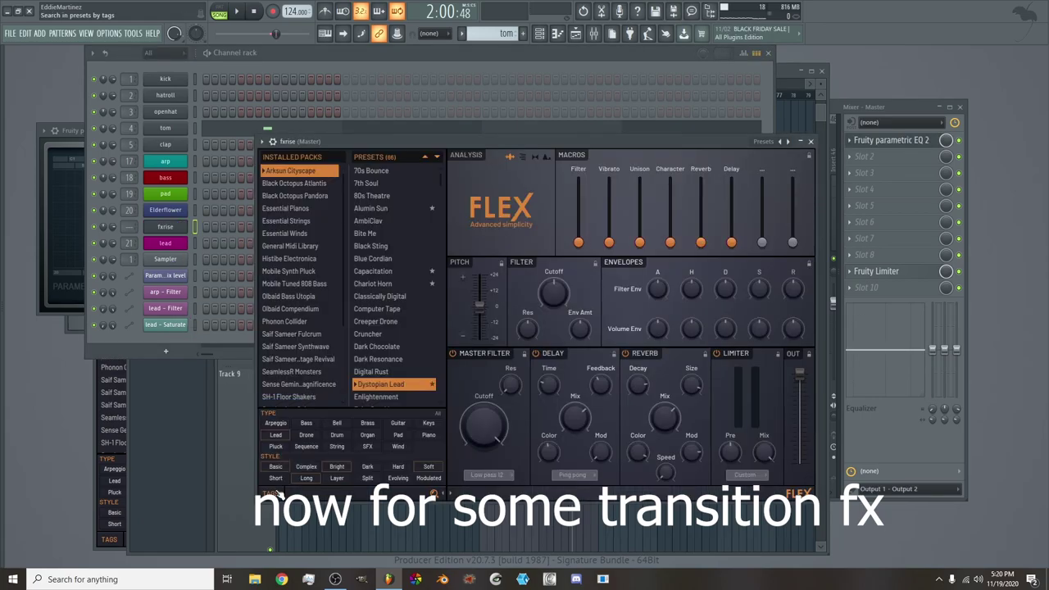
{"action": "left_click", "coordinate": [367, 445]}
{"action": "left_click", "coordinate": [374, 234]}
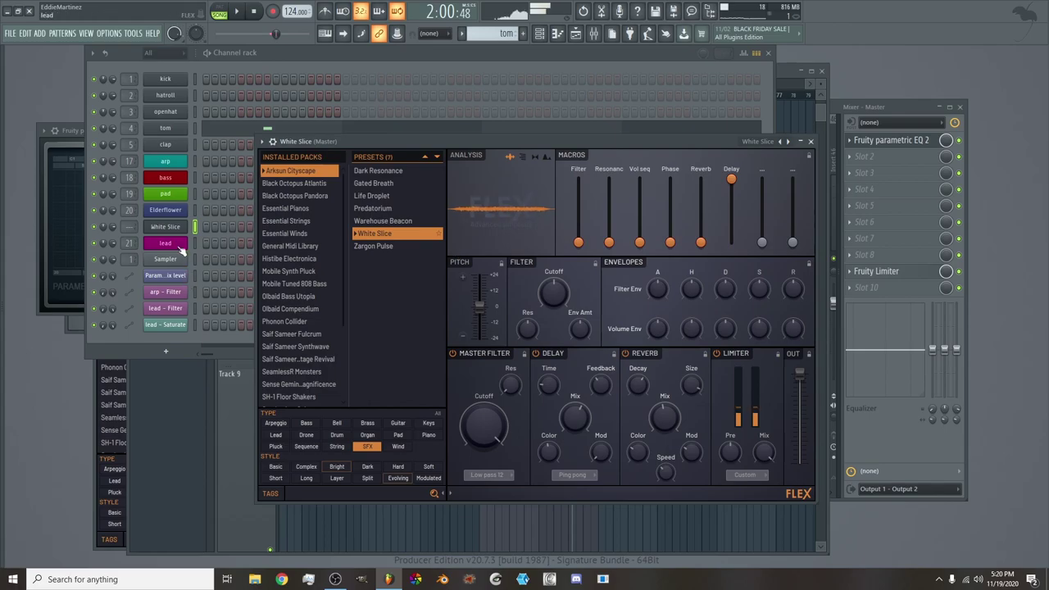
Create Pattern 11 and draw a four-bar C5 note for White Slice in its piano roll
{"action": "right_click", "coordinate": [190, 221]}
{"action": "left_click", "coordinate": [191, 225]}
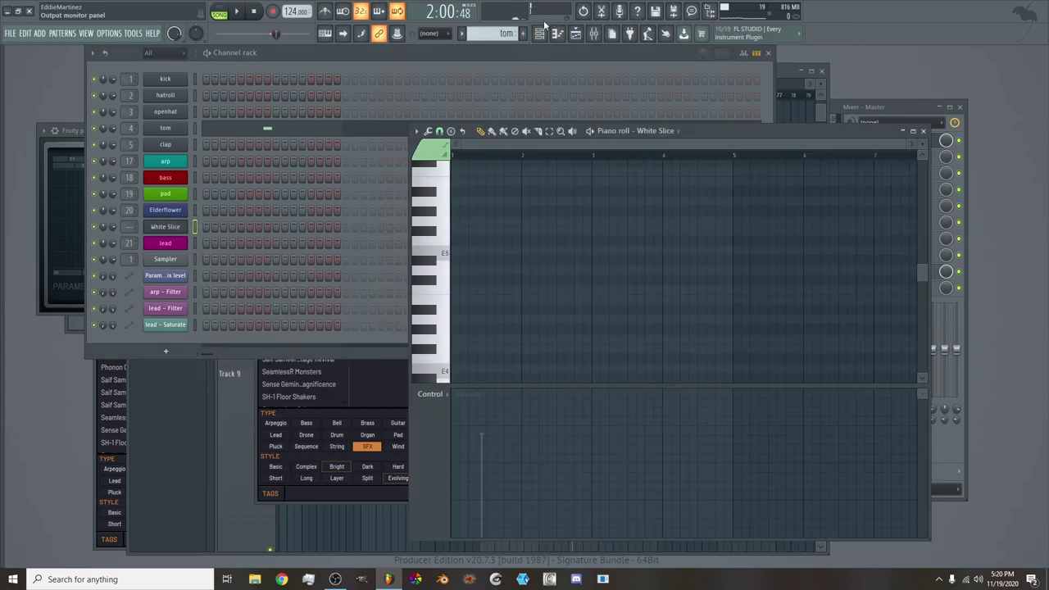
{"action": "left_click", "coordinate": [523, 37]}
{"action": "left_click", "coordinate": [455, 290]}
{"action": "left_click_drag", "start_coordinate": [469, 291], "coordinate": [733, 293]}
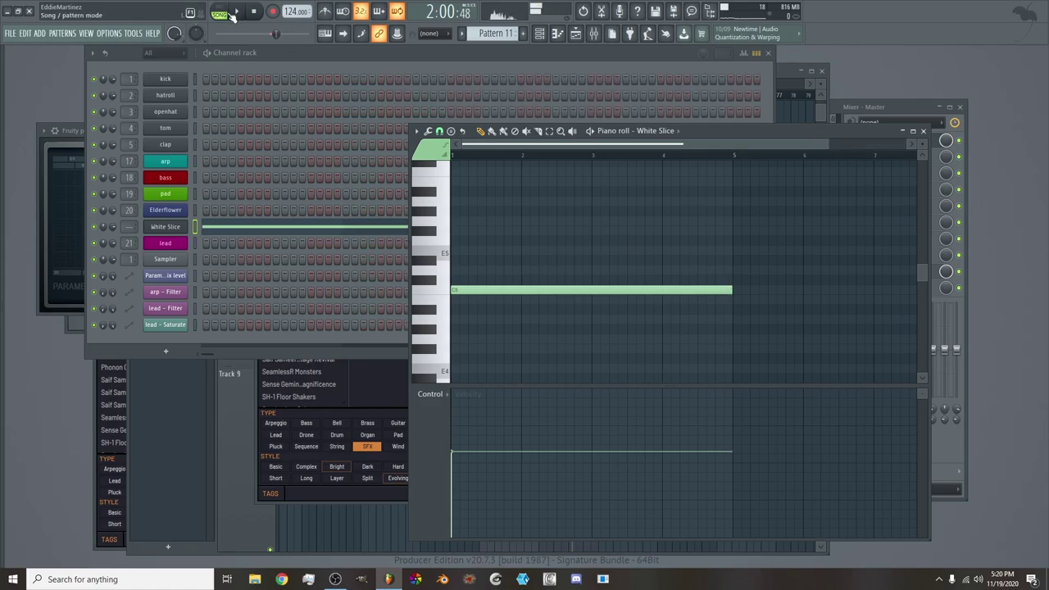
Play the transition into bar 65 to audition the Pattern 11 clip on Track 4
{"action": "key", "text": "space"}
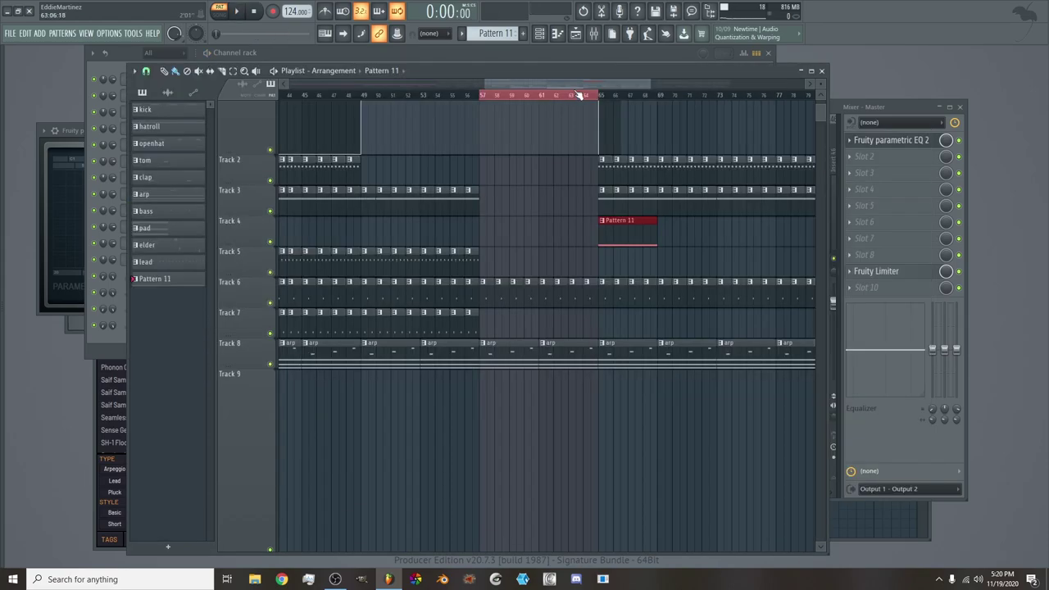
{"action": "left_click", "coordinate": [572, 93]}
{"action": "key", "text": "space"}
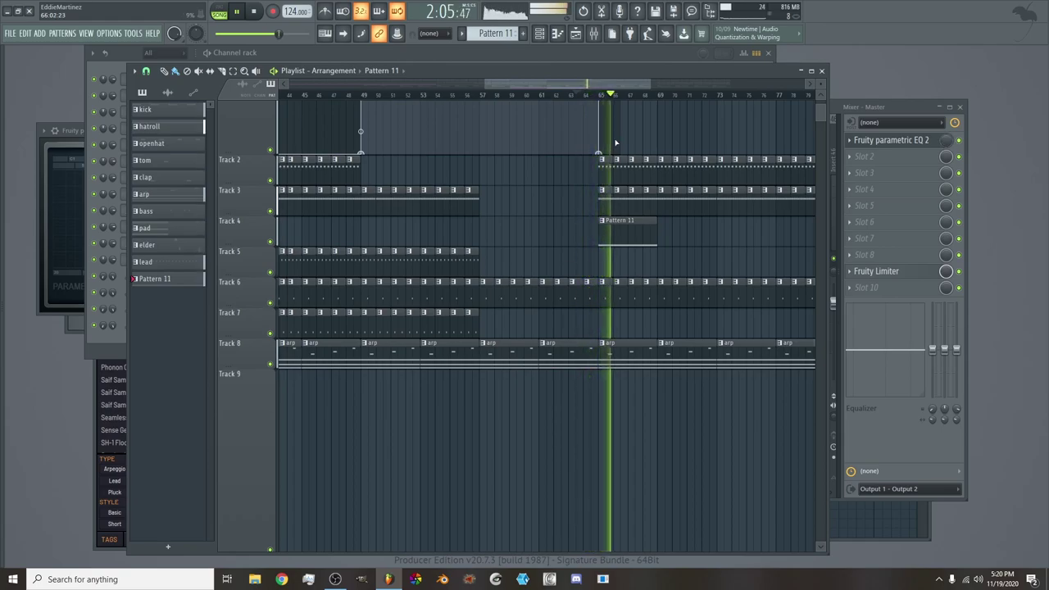
{"action": "key", "text": "space"}
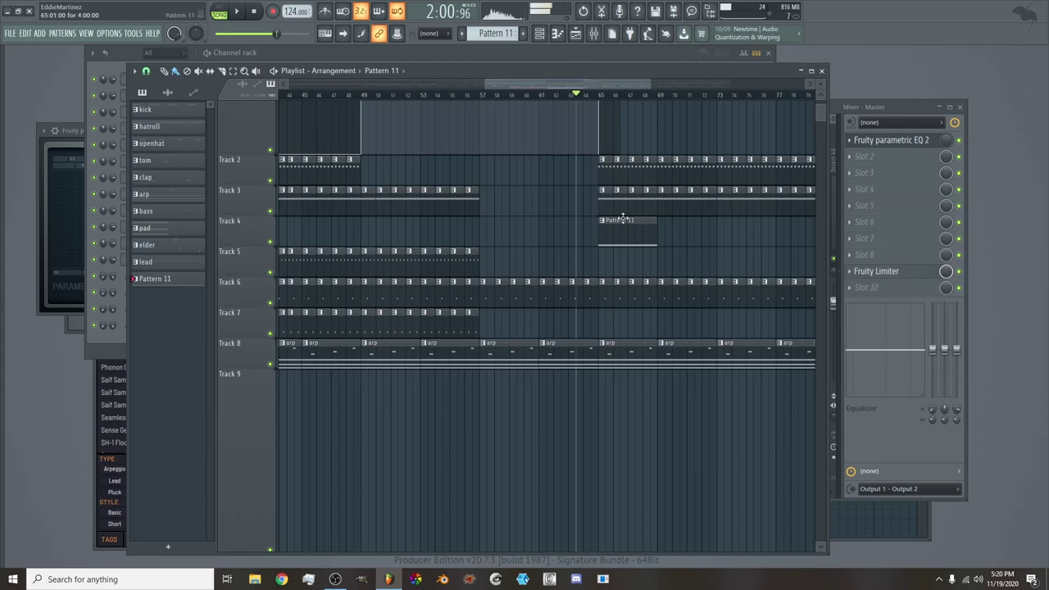
Load the Drum Power Kit preset from the General Midi Library's Drum type into the risefx channel
{"action": "left_click", "coordinate": [115, 69]}
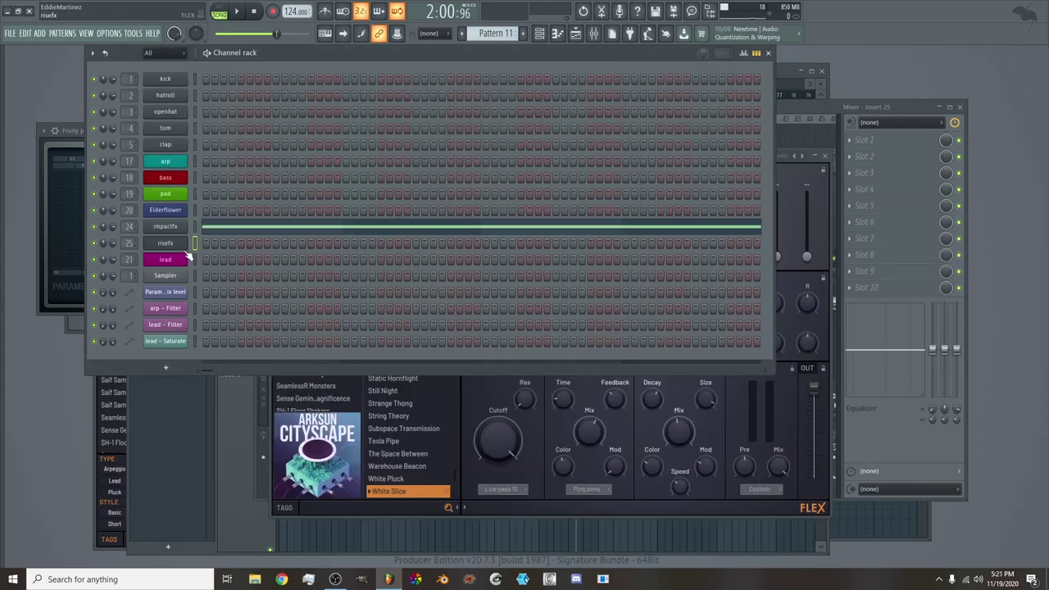
{"action": "left_click", "coordinate": [174, 244]}
{"action": "left_click", "coordinate": [175, 244]}
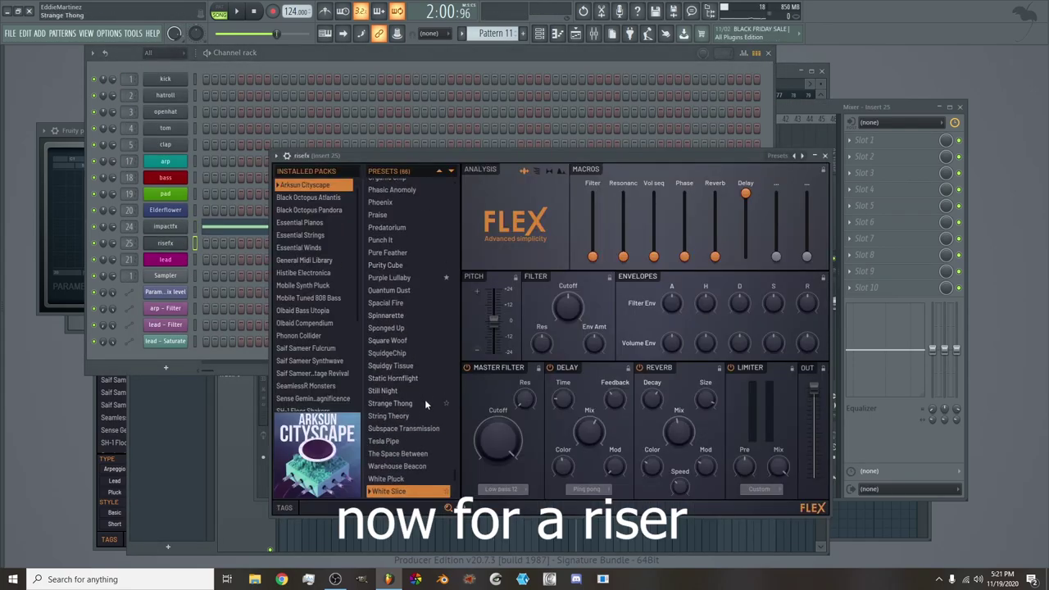
{"action": "left_click", "coordinate": [287, 507]}
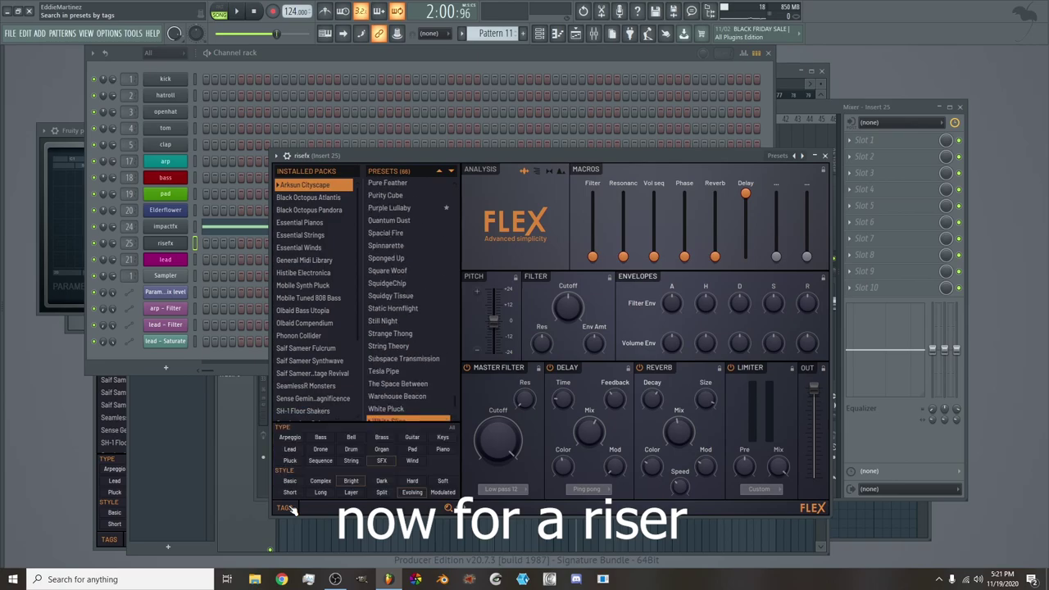
{"action": "left_click", "coordinate": [379, 461]}
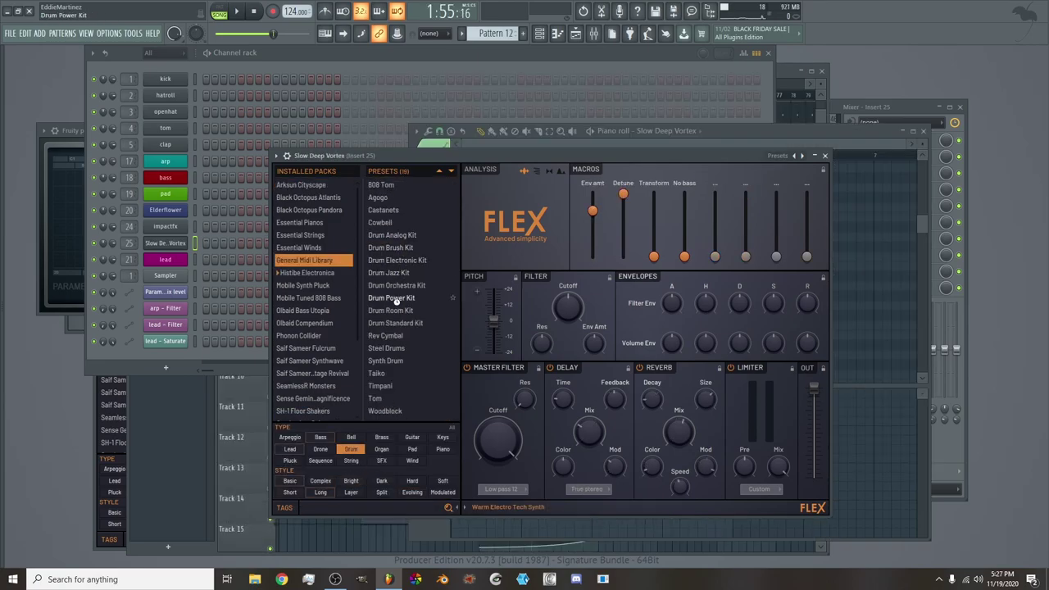
{"action": "left_click", "coordinate": [398, 299]}
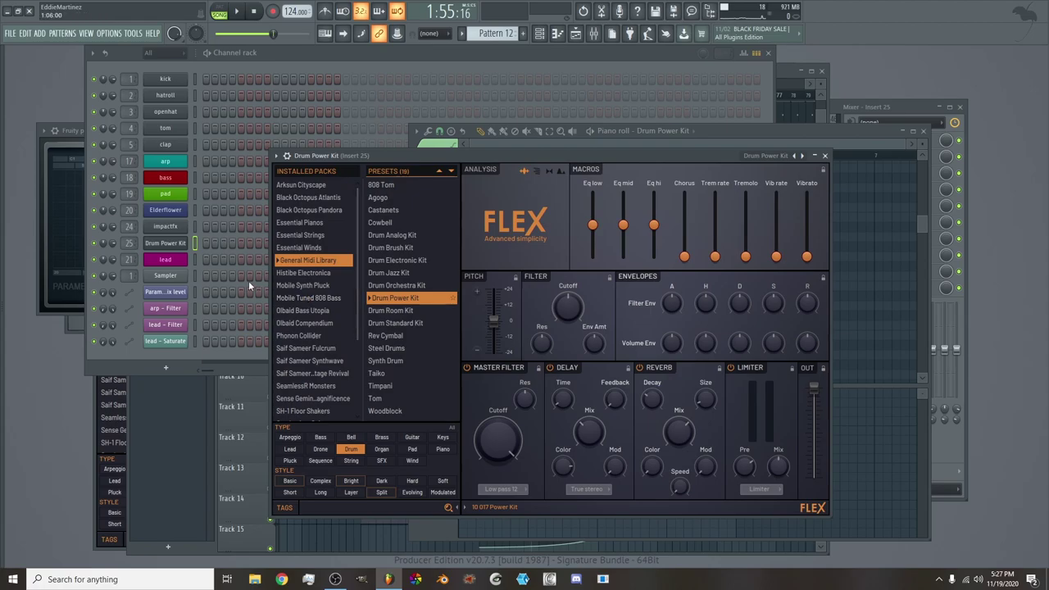
Draw a four-bar Noise note for Drum Power Kit in the Pattern 12 piano roll
{"action": "right_click", "coordinate": [181, 243]}
{"action": "left_click", "coordinate": [198, 244]}
{"action": "right_click", "coordinate": [173, 245]}
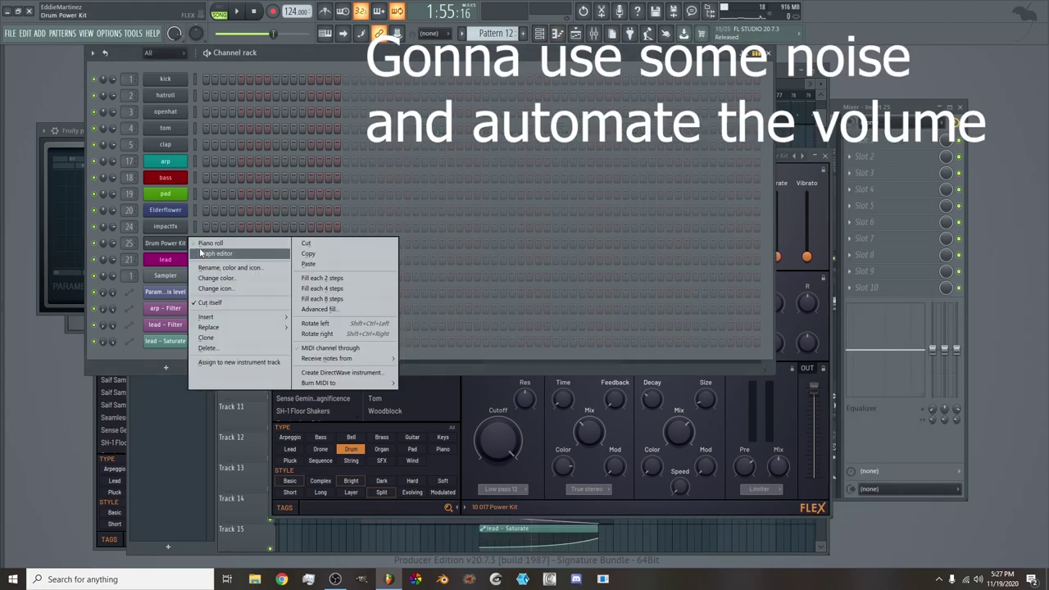
{"action": "left_click", "coordinate": [202, 243]}
{"action": "scroll", "coordinate": [484, 316], "scroll_direction": "down", "scroll_amount": 9}
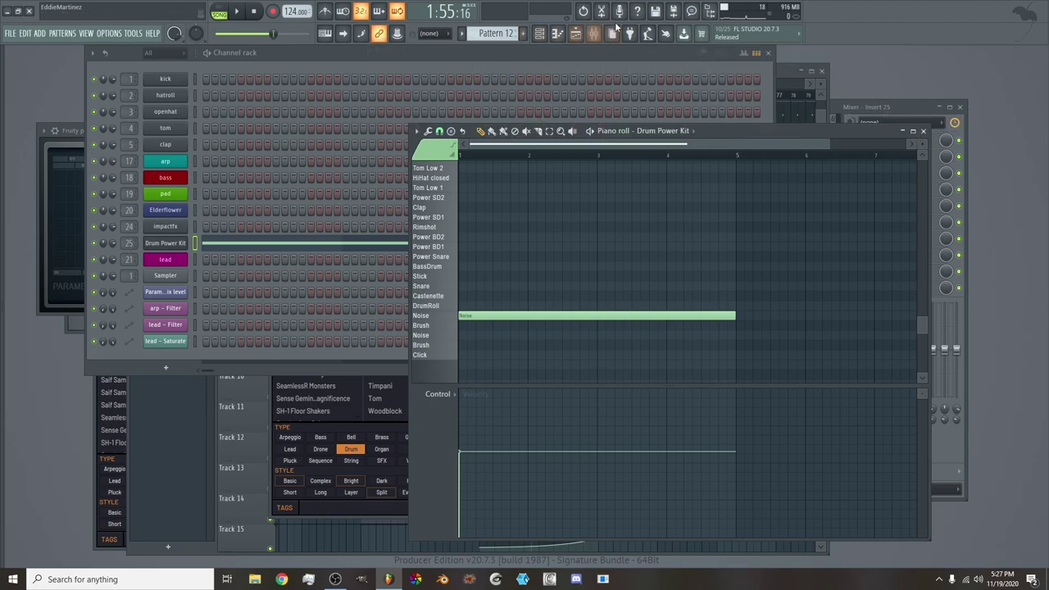
Audition the noise in the arrangement and raise the Noise note's velocity to the maximum
{"action": "left_click", "coordinate": [576, 38]}
{"action": "key", "text": "space"}
{"action": "double_click", "coordinate": [570, 268]}
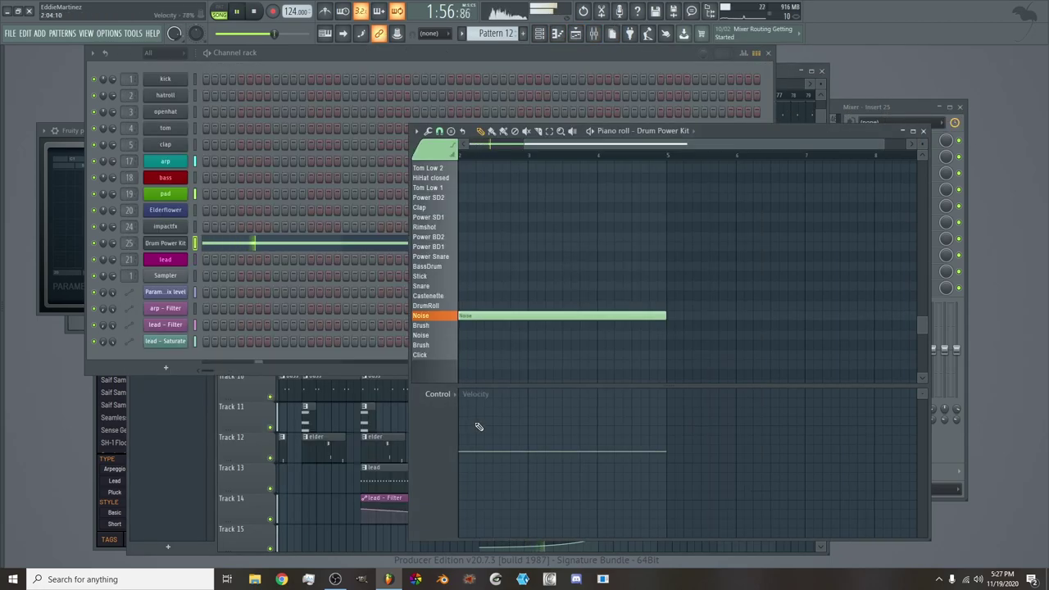
{"action": "left_click_drag", "start_coordinate": [457, 370], "coordinate": [421, 414]}
{"action": "left_click", "coordinate": [465, 397]}
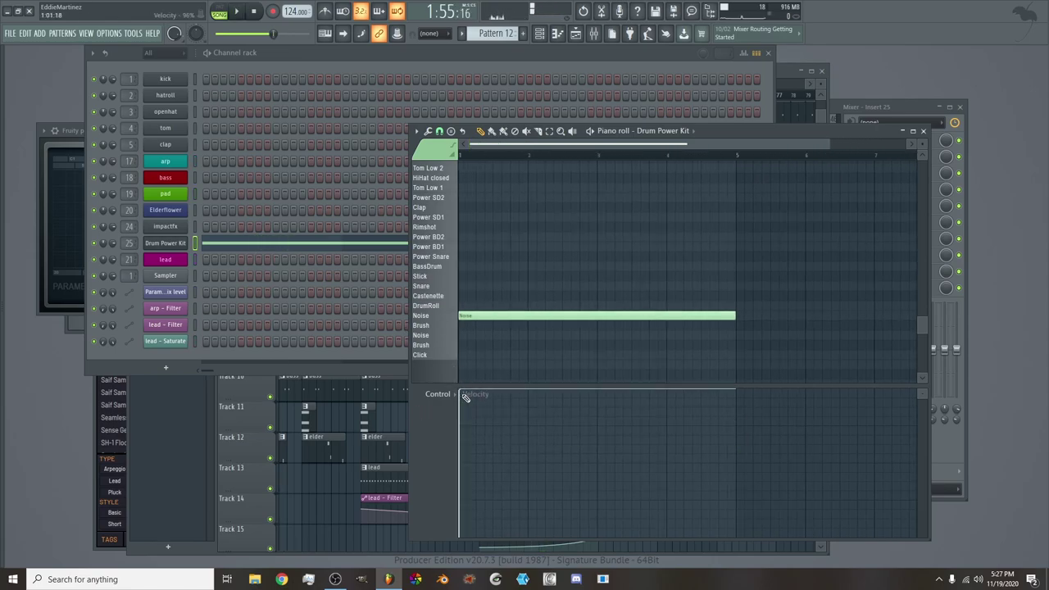
Set Drum Power Kit's Eq low macro to minimum, raise Eq hi, and create an automation clip for its channel volume
{"action": "left_click", "coordinate": [175, 245]}
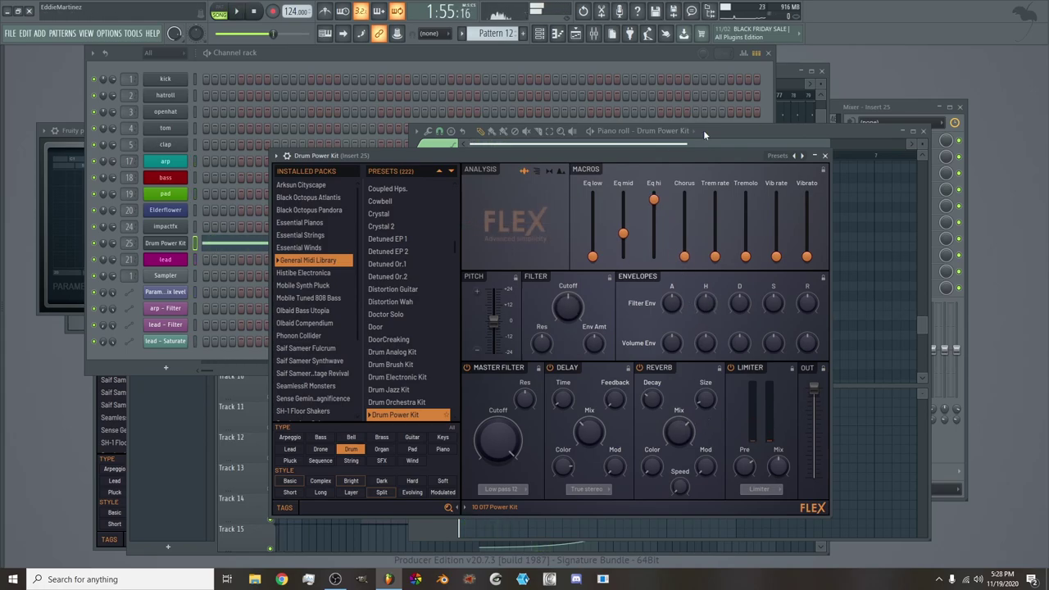
{"action": "left_click", "coordinate": [825, 156]}
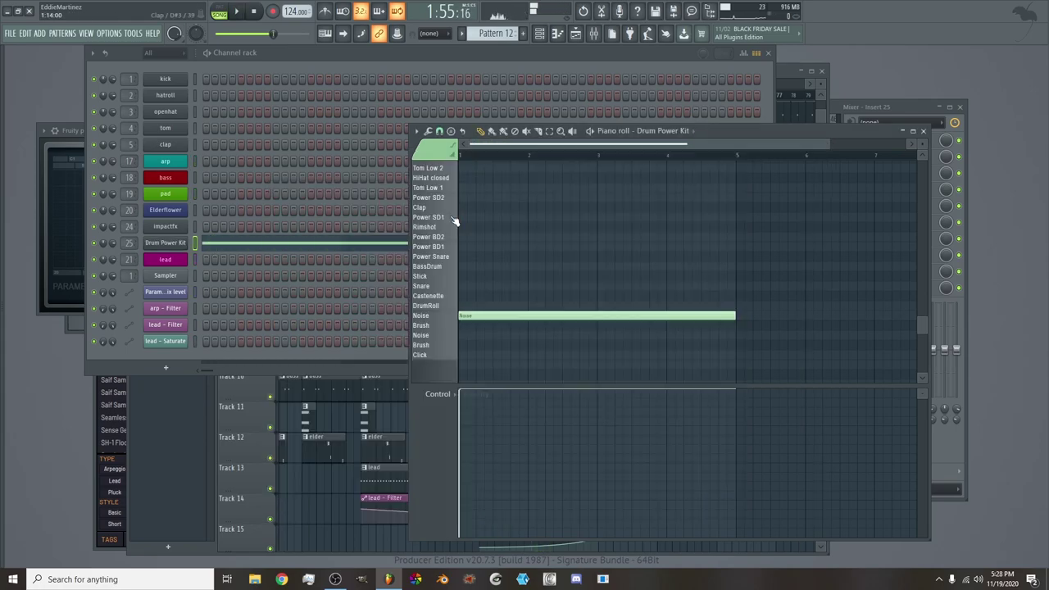
{"action": "right_click", "coordinate": [111, 244]}
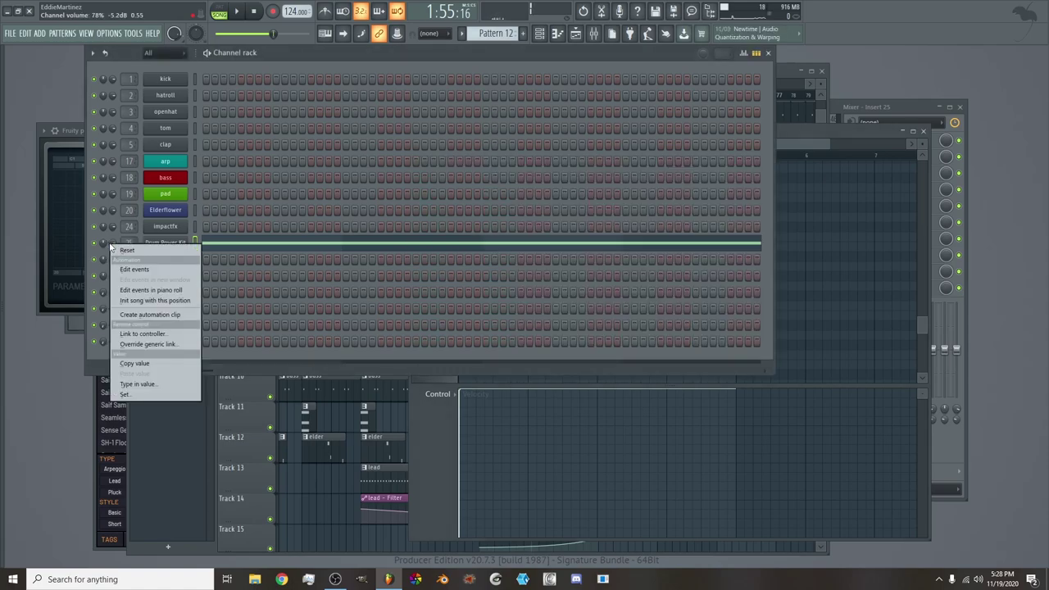
{"action": "left_click", "coordinate": [152, 316]}
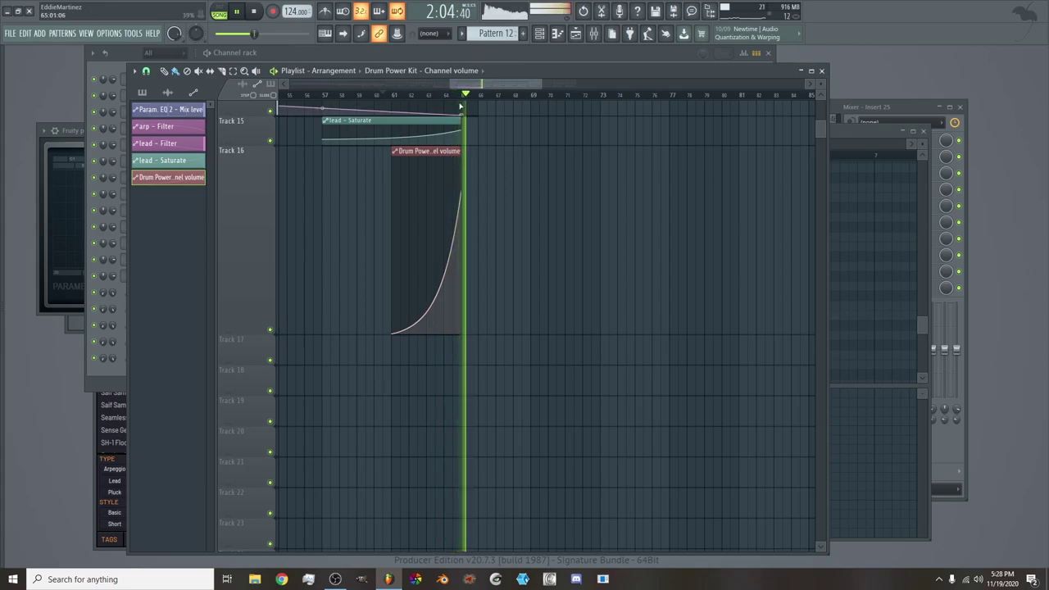
Audition the riser with its Track 16 volume automation into bar 65 and check the riser's mixer level
{"action": "mouse_move", "coordinate": [451, 83]}
{"action": "left_mouse_down"}
{"action": "mouse_move", "coordinate": [478, 84]}
{"action": "mouse_move", "coordinate": [461, 84]}
{"action": "left_mouse_up"}
{"action": "scroll", "coordinate": [461, 83], "scroll_direction": "up", "scroll_amount": 4}
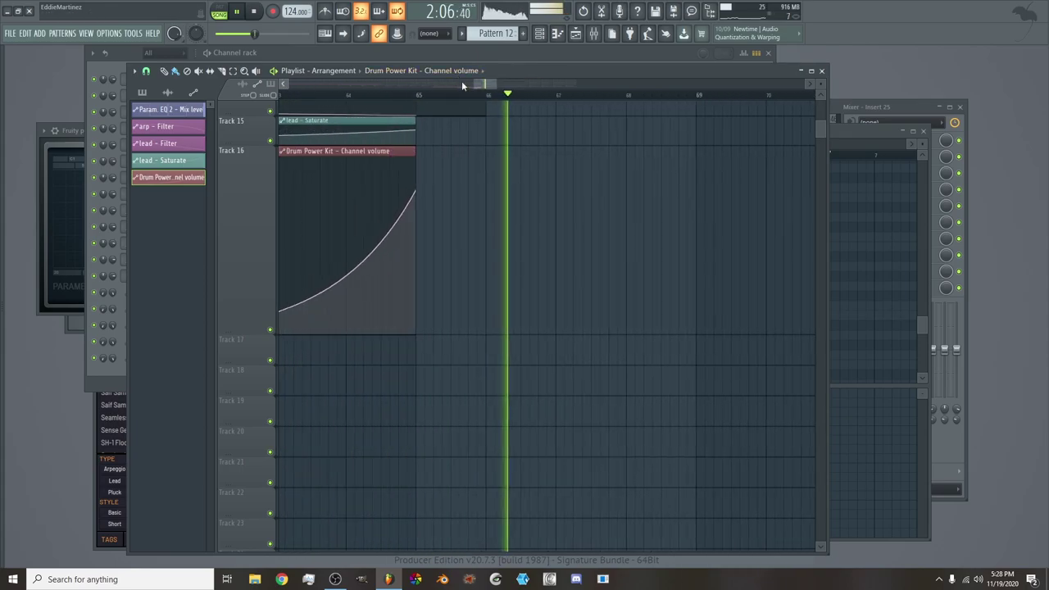
{"action": "key", "text": "space"}
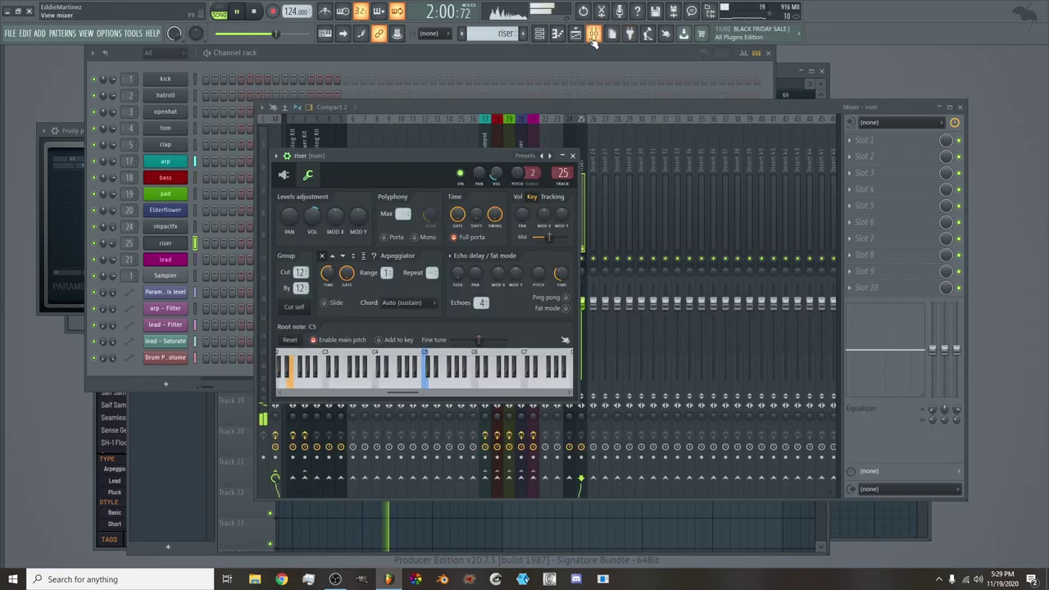
{"action": "left_click", "coordinate": [593, 35]}
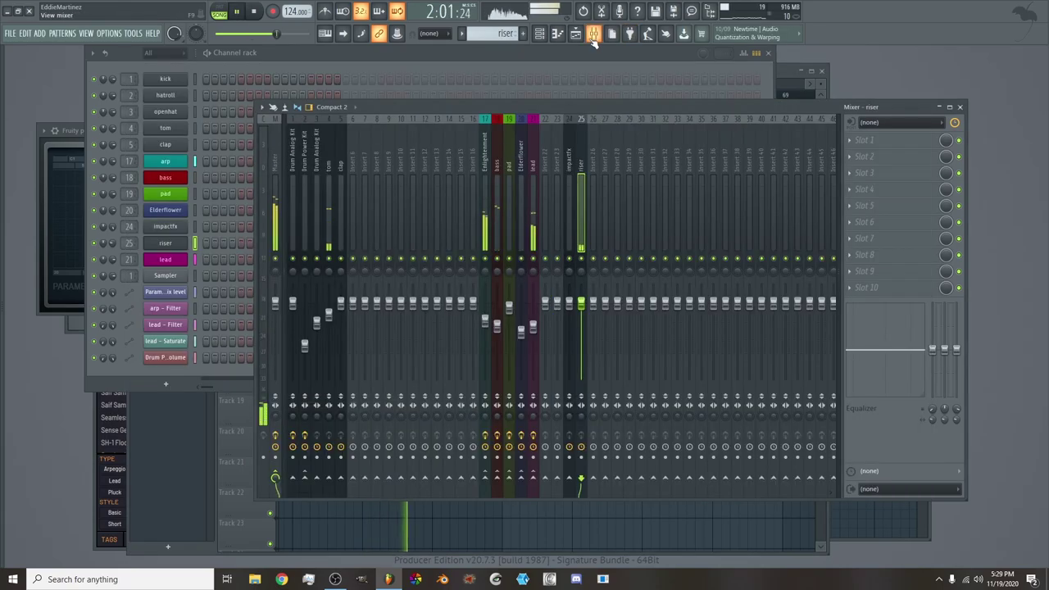
{"action": "left_click", "coordinate": [576, 34]}
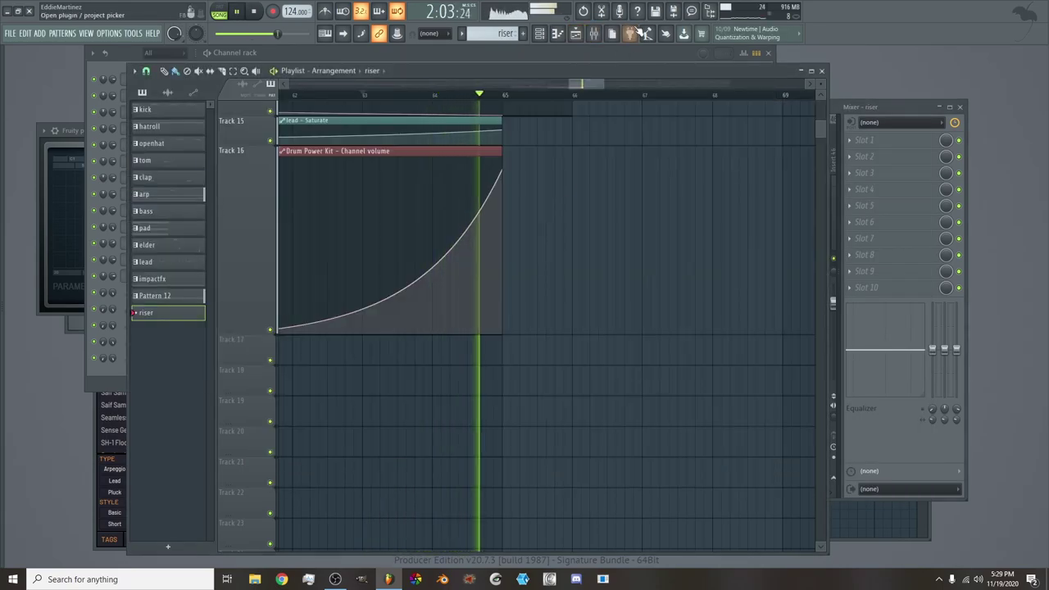
{"action": "left_click", "coordinate": [898, 107]}
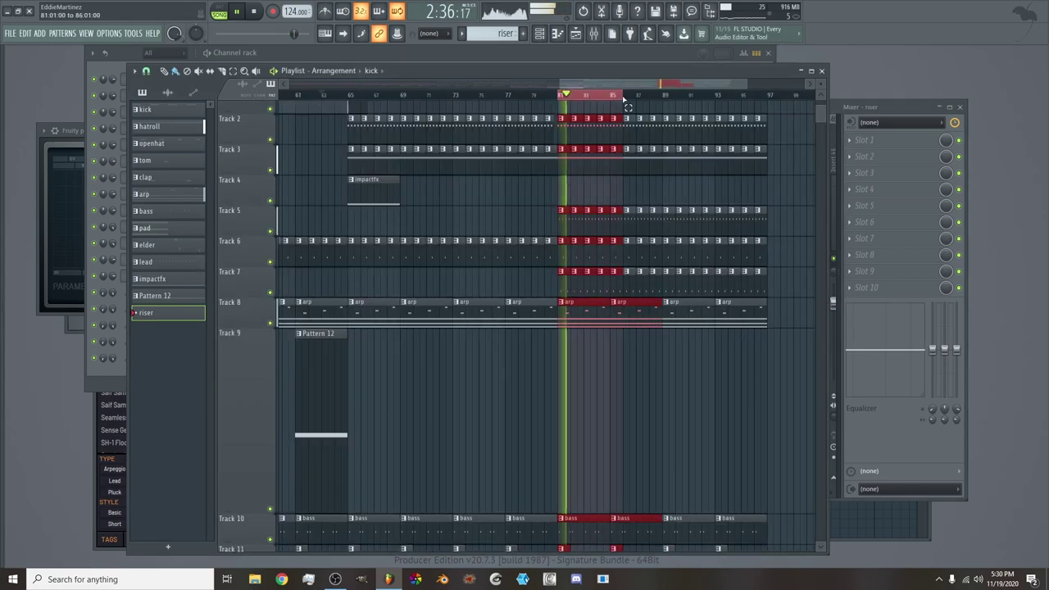
Make the lead clip at bars 81–84 on Track 13 unique and open it in the piano roll
{"action": "scroll", "coordinate": [597, 194], "scroll_direction": "down", "scroll_amount": 4}
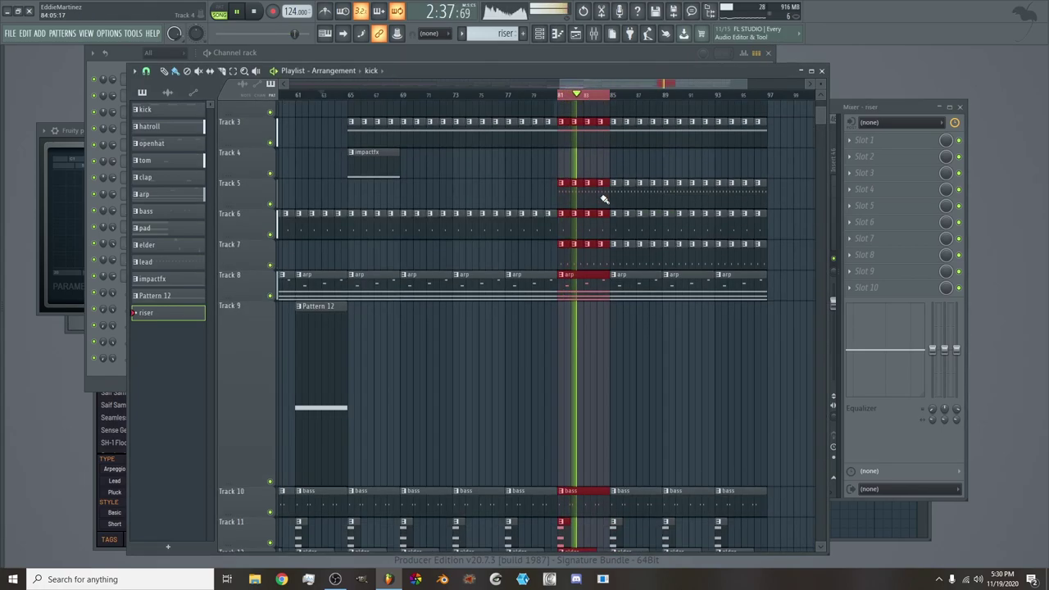
{"action": "scroll", "coordinate": [604, 199], "scroll_direction": "down", "scroll_amount": 3}
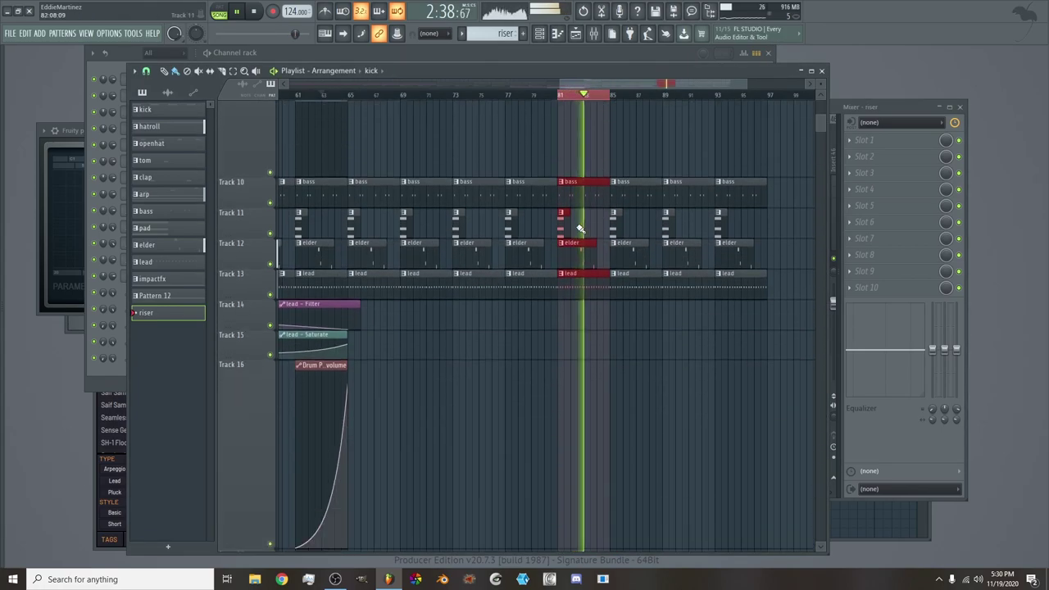
{"action": "left_click", "coordinate": [561, 277]}
{"action": "left_click", "coordinate": [561, 275]}
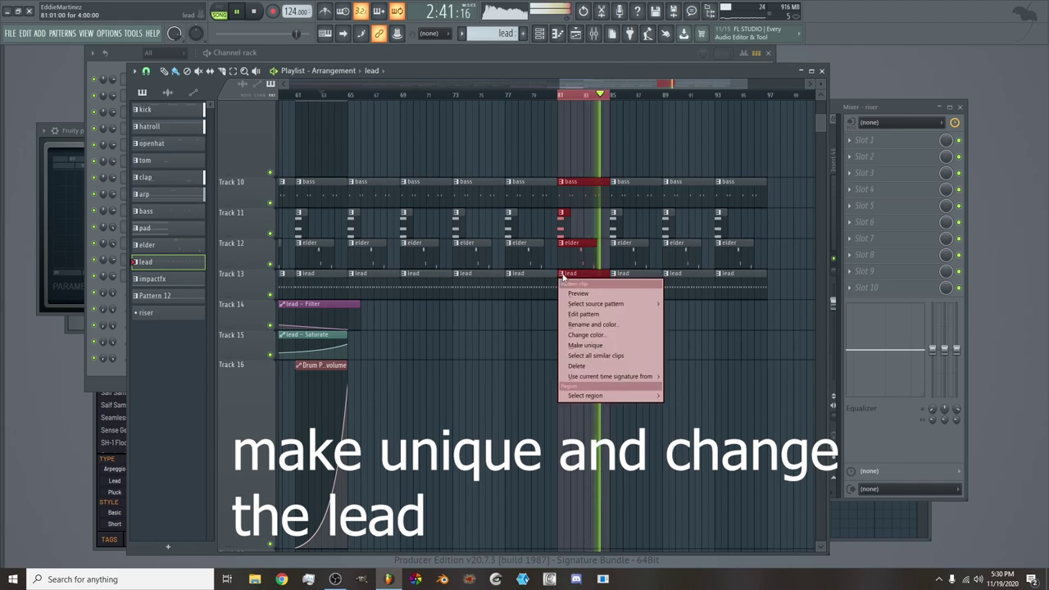
{"action": "left_click", "coordinate": [593, 345]}
{"action": "double_click", "coordinate": [592, 283]}
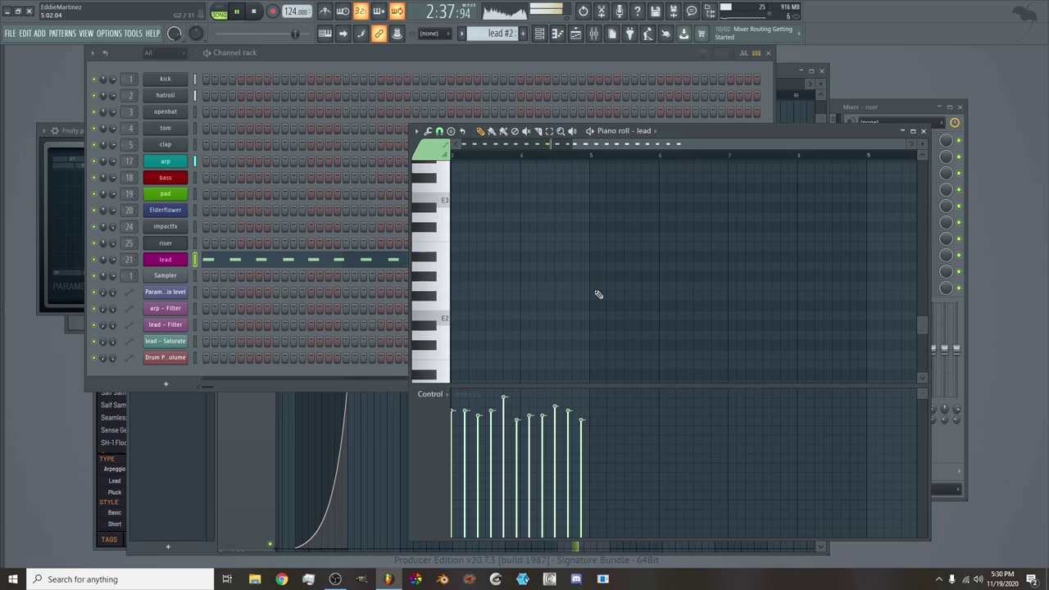
Rewrite the lead #2 notes as a varied melody with higher notes and audition it at bars 81–84 in the playlist
{"action": "key", "text": "ctrl+x"}
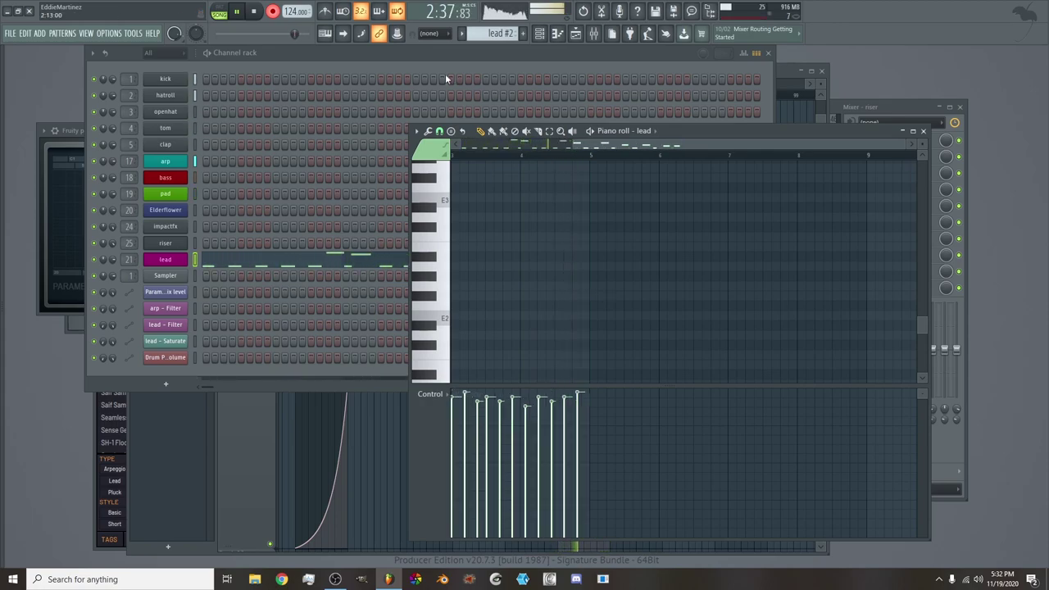
{"action": "left_click", "coordinate": [576, 33]}
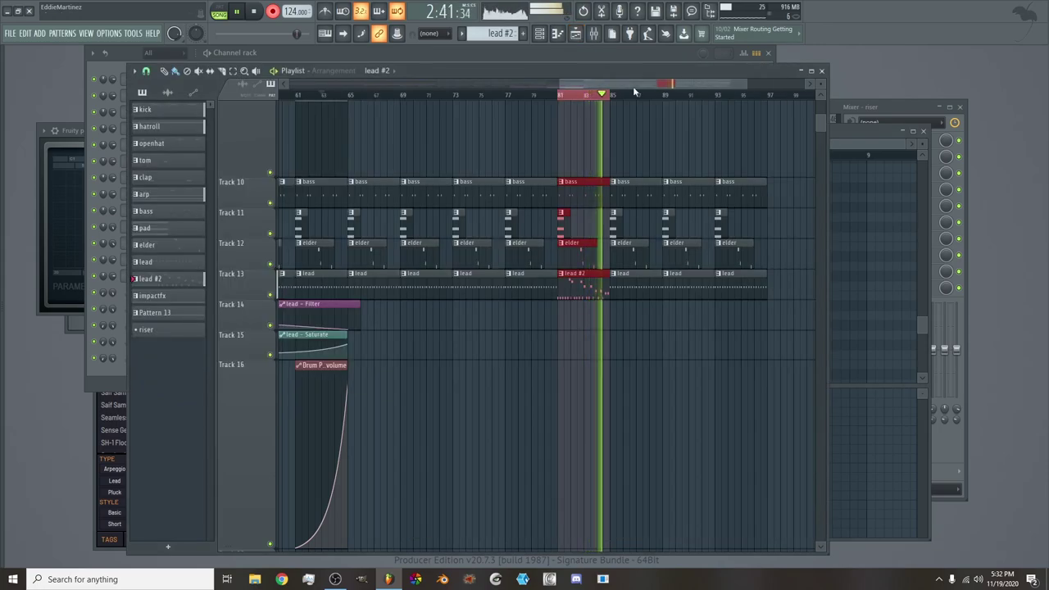
{"action": "scroll", "coordinate": [631, 87], "scroll_direction": "up", "scroll_amount": 2}
{"action": "left_click_drag", "start_coordinate": [629, 89], "coordinate": [670, 86]}
{"action": "scroll", "coordinate": [660, 86], "scroll_direction": "up", "scroll_amount": 2}
{"action": "scroll", "coordinate": [670, 86], "scroll_direction": "down", "scroll_amount": 1}
{"action": "scroll", "coordinate": [670, 86], "scroll_direction": "up", "scroll_amount": 2}
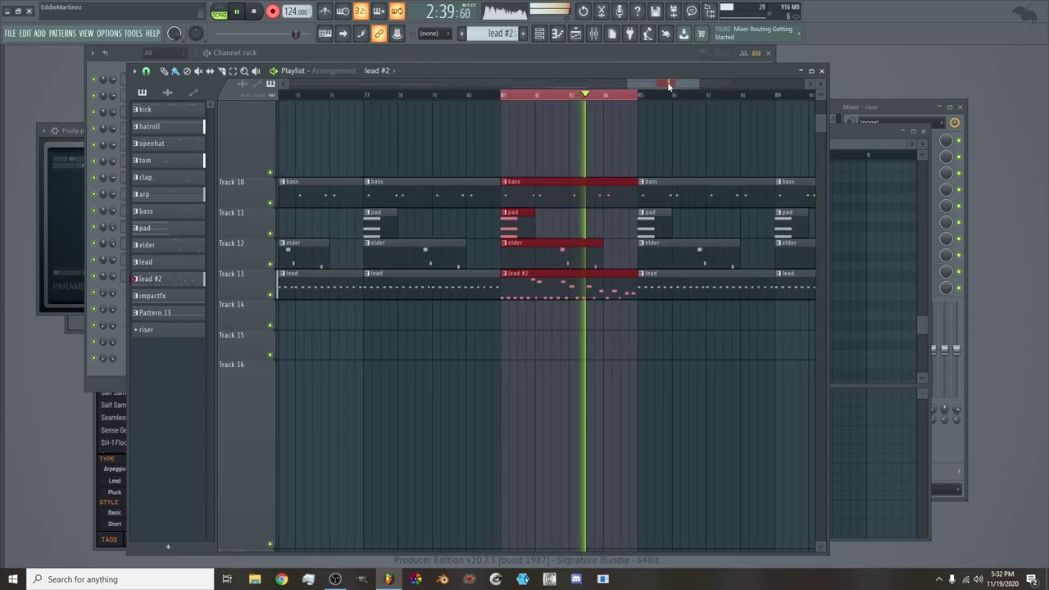
{"action": "scroll", "coordinate": [651, 87], "scroll_direction": "down", "scroll_amount": 3}
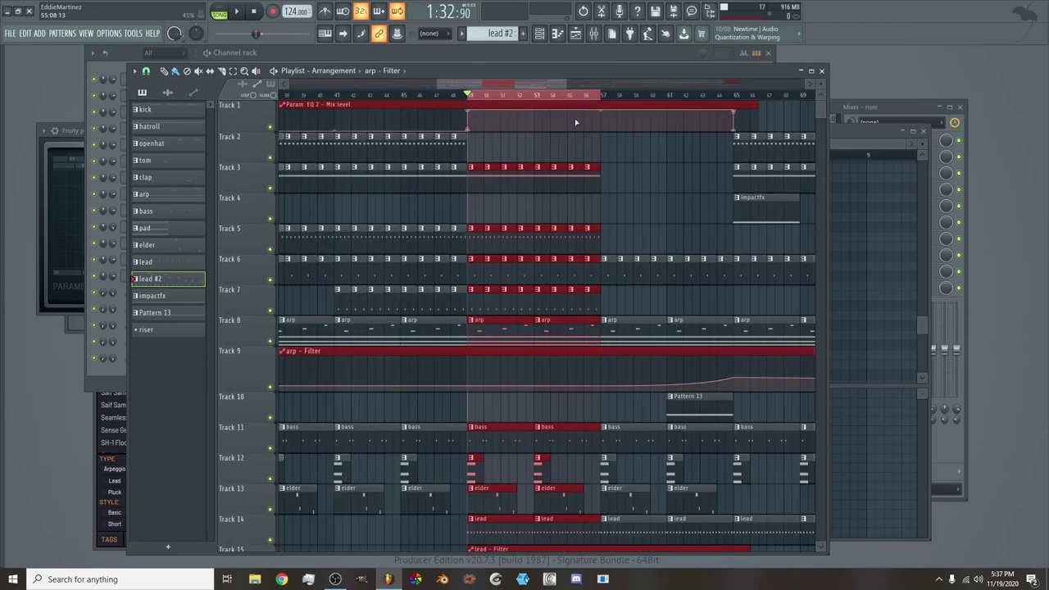
Create an automation clip for the hatroll channel volume on Track 4 across bars 49–56
{"action": "scroll", "coordinate": [545, 156], "scroll_direction": "up", "scroll_amount": 3}
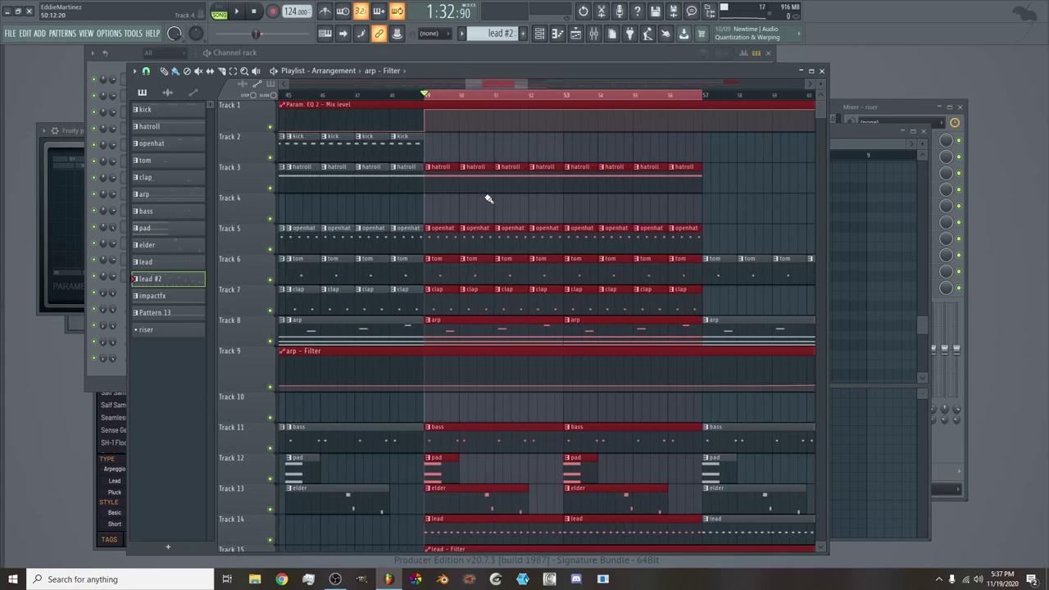
{"action": "scroll", "coordinate": [487, 87], "scroll_direction": "down", "scroll_amount": 8}
{"action": "scroll", "coordinate": [487, 87], "scroll_direction": "up", "scroll_amount": 6}
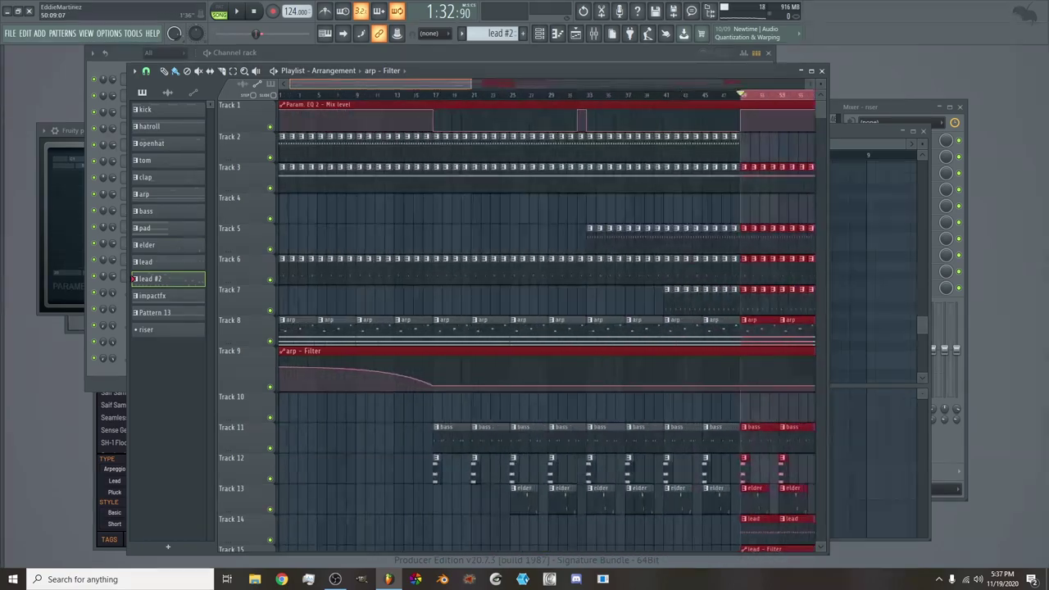
{"action": "left_click_drag", "start_coordinate": [487, 88], "coordinate": [533, 85]}
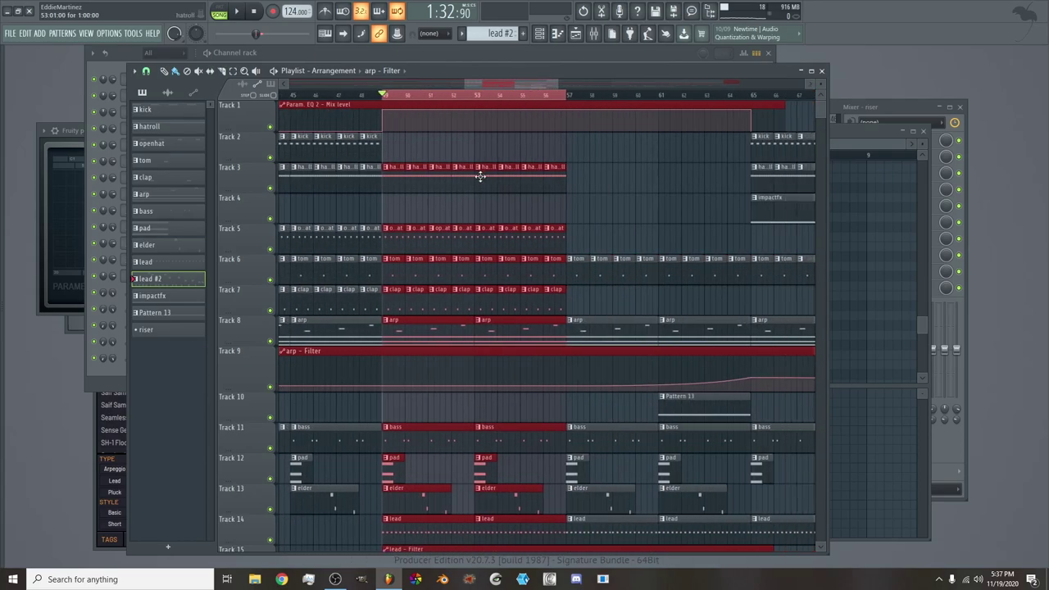
{"action": "left_click", "coordinate": [109, 71]}
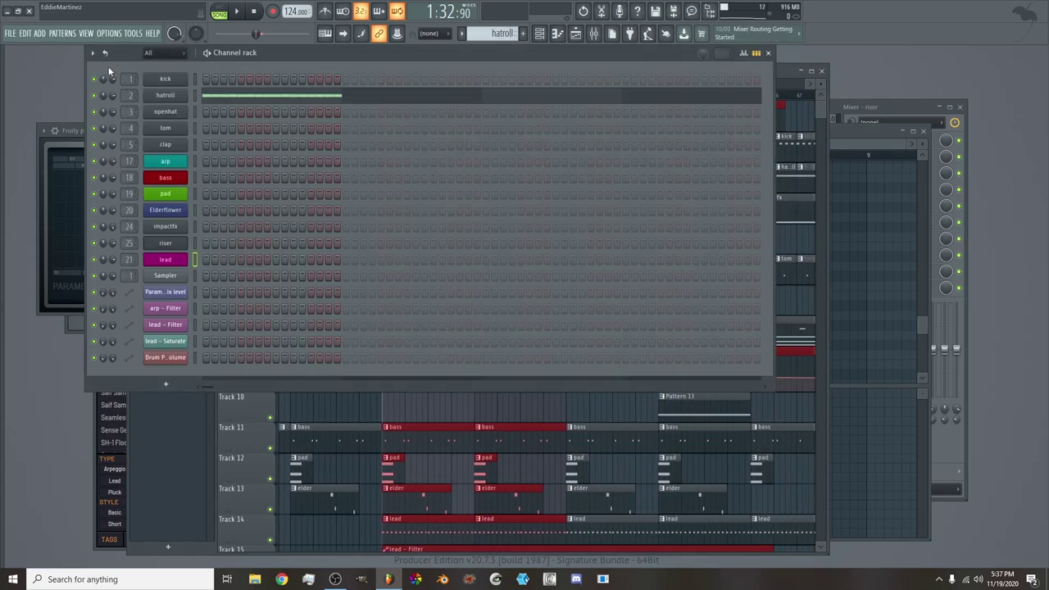
{"action": "right_click", "coordinate": [112, 93]}
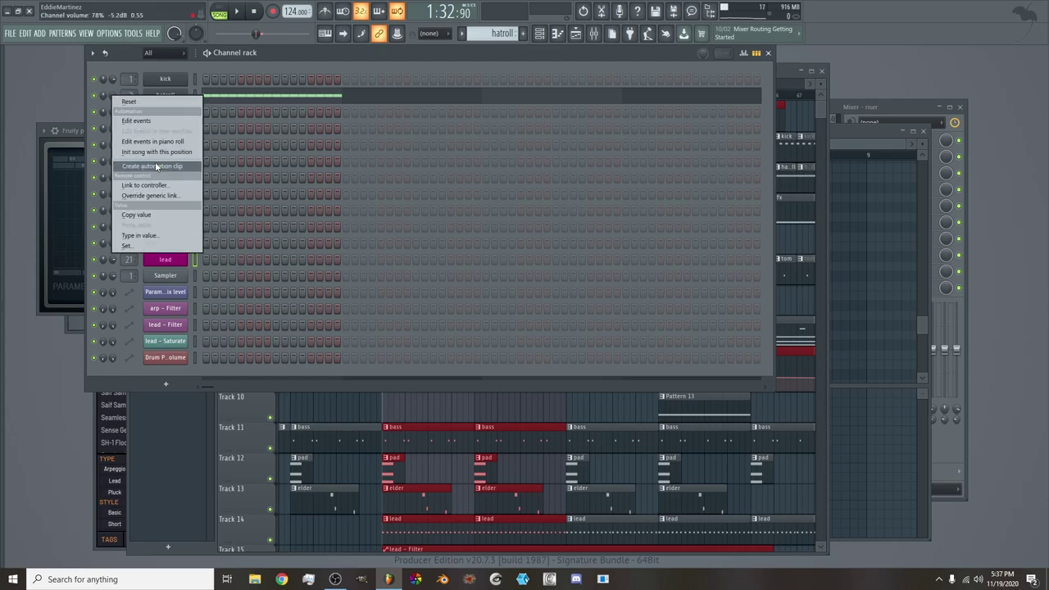
{"action": "left_click", "coordinate": [155, 162]}
{"action": "left_click", "coordinate": [575, 33]}
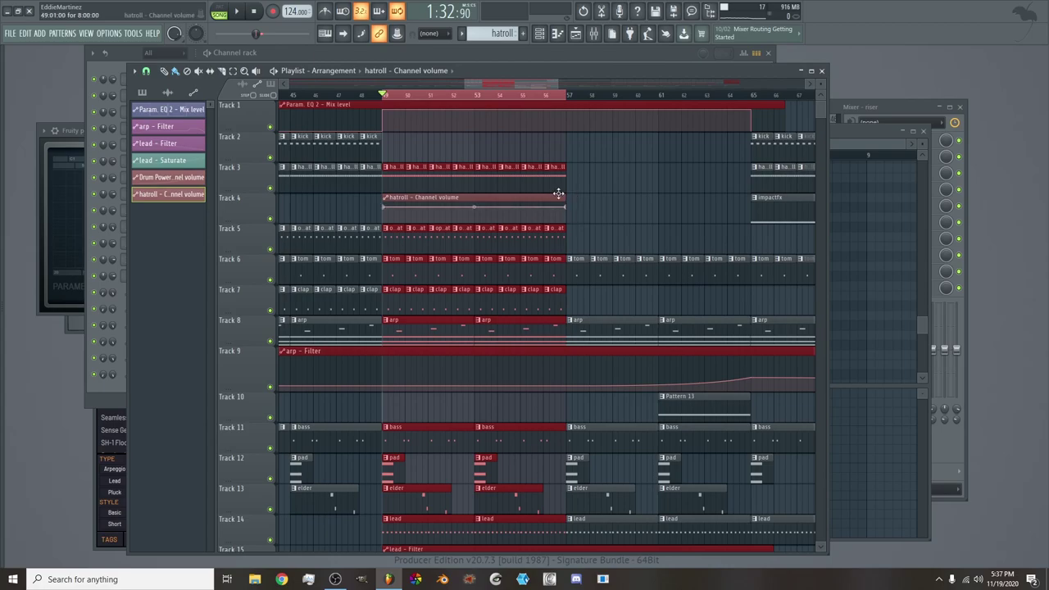
Extend the hatroll channel volume clip on an enlarged Track 4 to about bar 61 and copy the value of its starting point
{"action": "left_click_drag", "start_coordinate": [565, 195], "coordinate": [581, 197]}
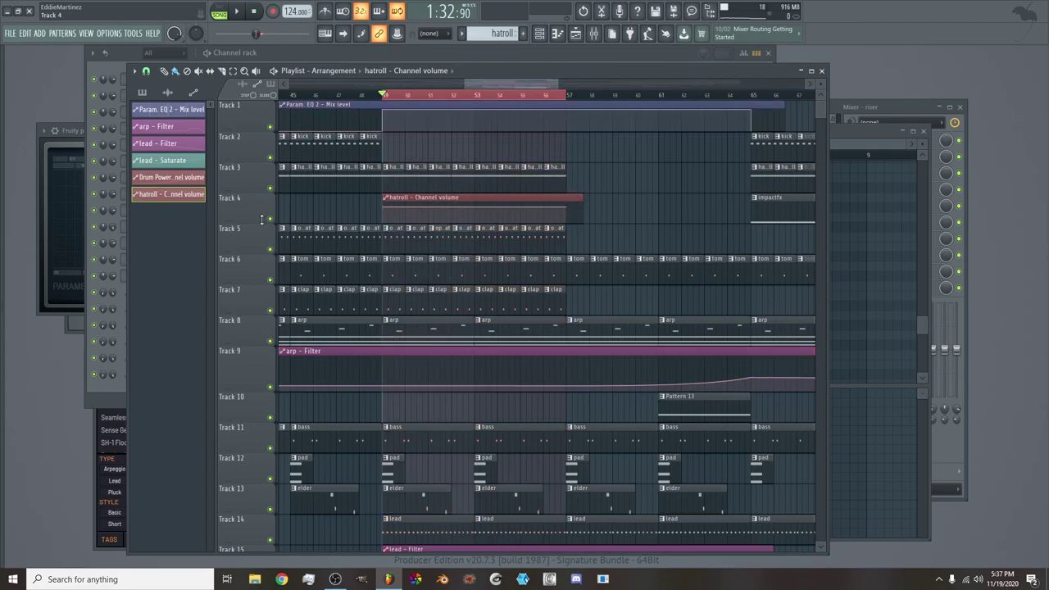
{"action": "left_click_drag", "start_coordinate": [262, 219], "coordinate": [270, 477]}
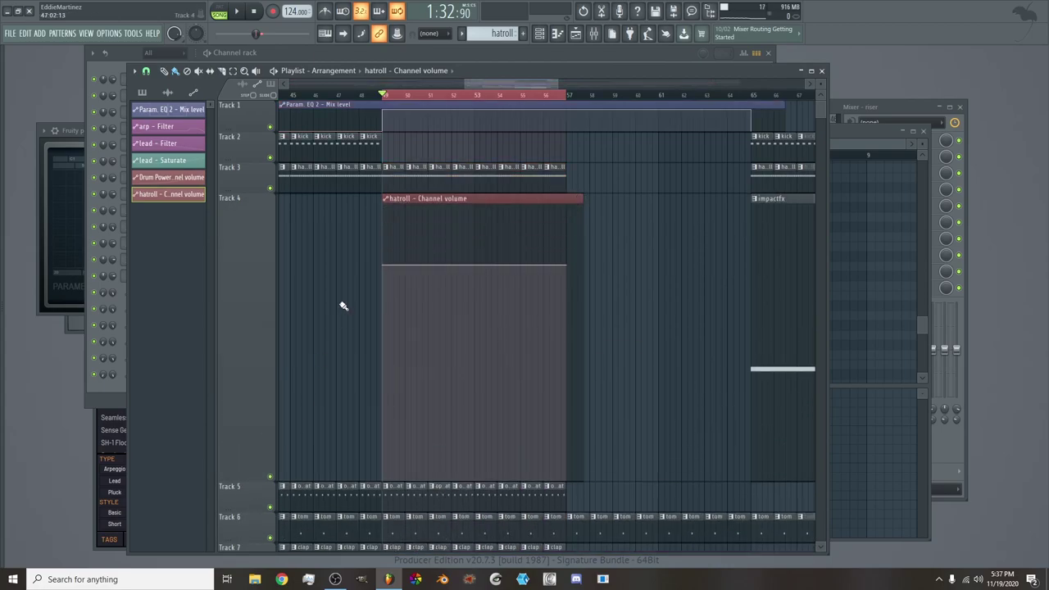
{"action": "right_click", "coordinate": [384, 265]}
{"action": "left_click", "coordinate": [412, 443]}
{"action": "left_click_drag", "start_coordinate": [589, 199], "coordinate": [756, 220]}
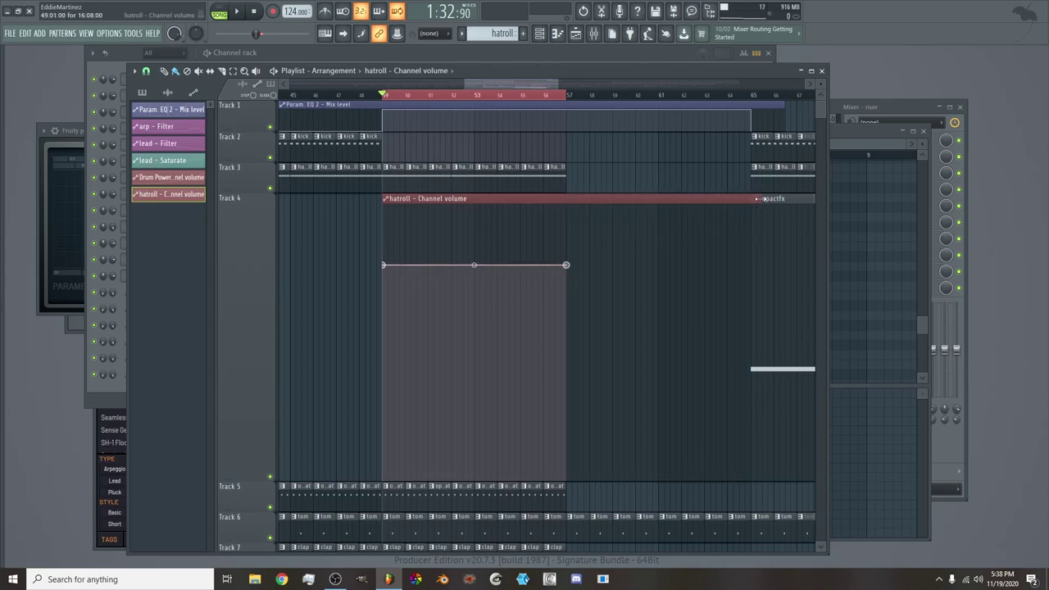
{"action": "left_click_drag", "start_coordinate": [746, 198], "coordinate": [649, 205]}
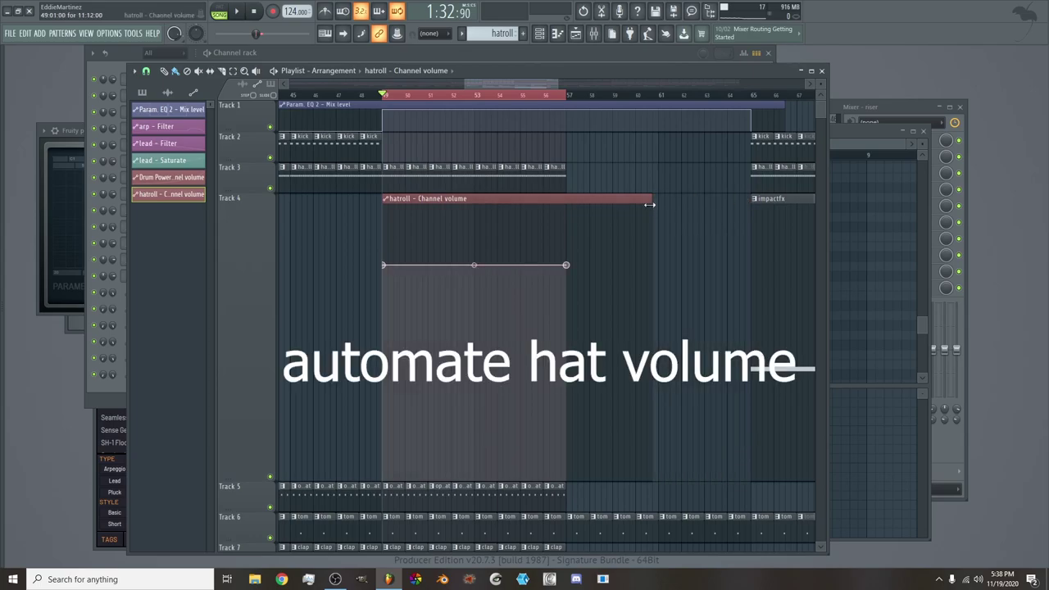
Shape the hatroll volume automation to curve down to zero at bar 57 and jump back to 78% at bar 61
{"action": "left_click", "coordinate": [658, 263]}
{"action": "right_click", "coordinate": [658, 263]}
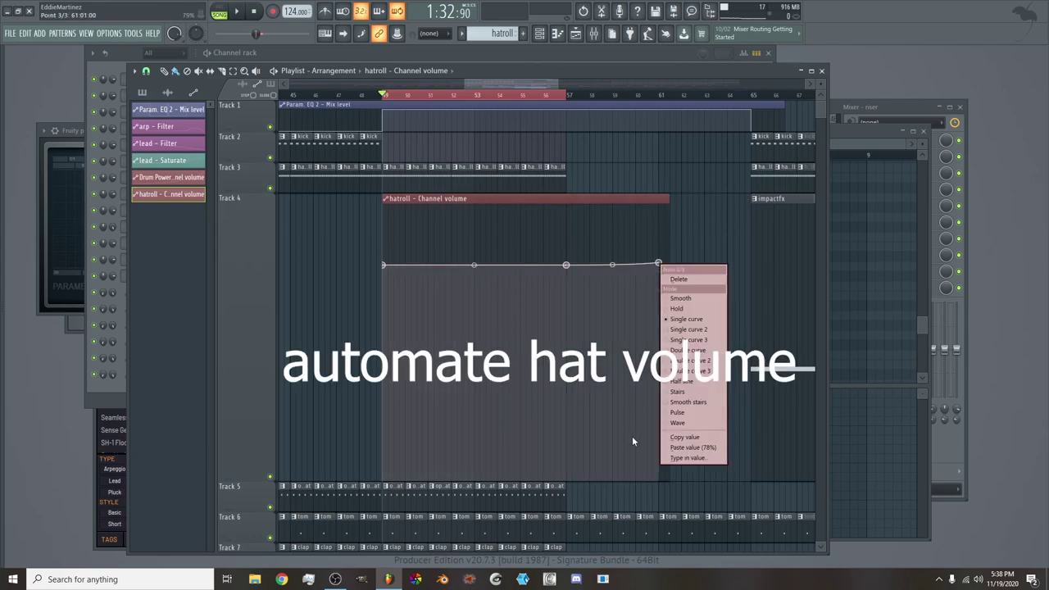
{"action": "left_click", "coordinate": [675, 448]}
{"action": "right_click", "coordinate": [645, 455]}
{"action": "left_click_drag", "start_coordinate": [645, 456], "coordinate": [667, 507]}
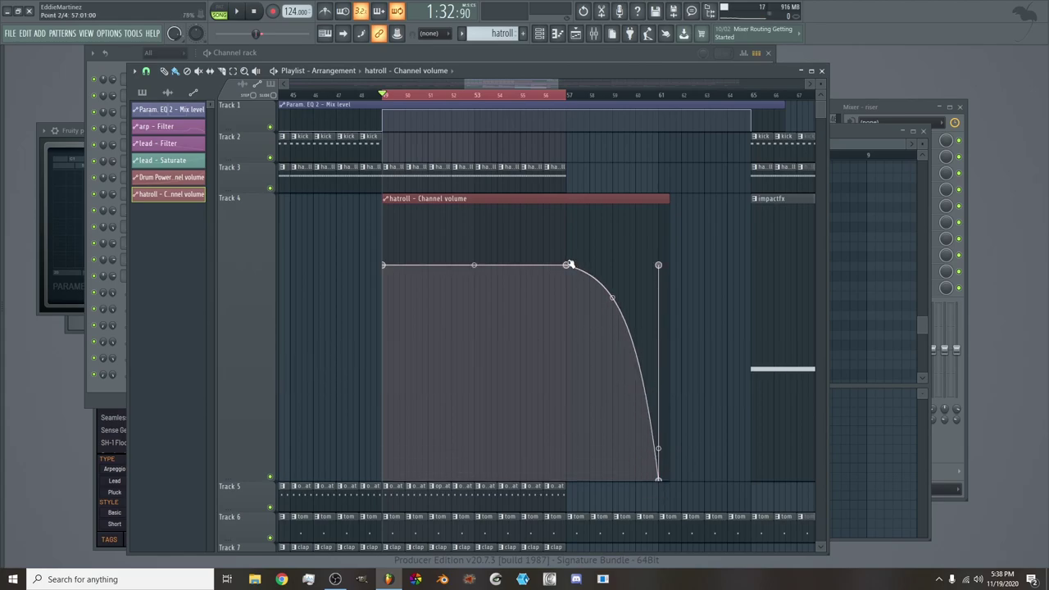
{"action": "left_click_drag", "start_coordinate": [568, 291], "coordinate": [570, 475]}
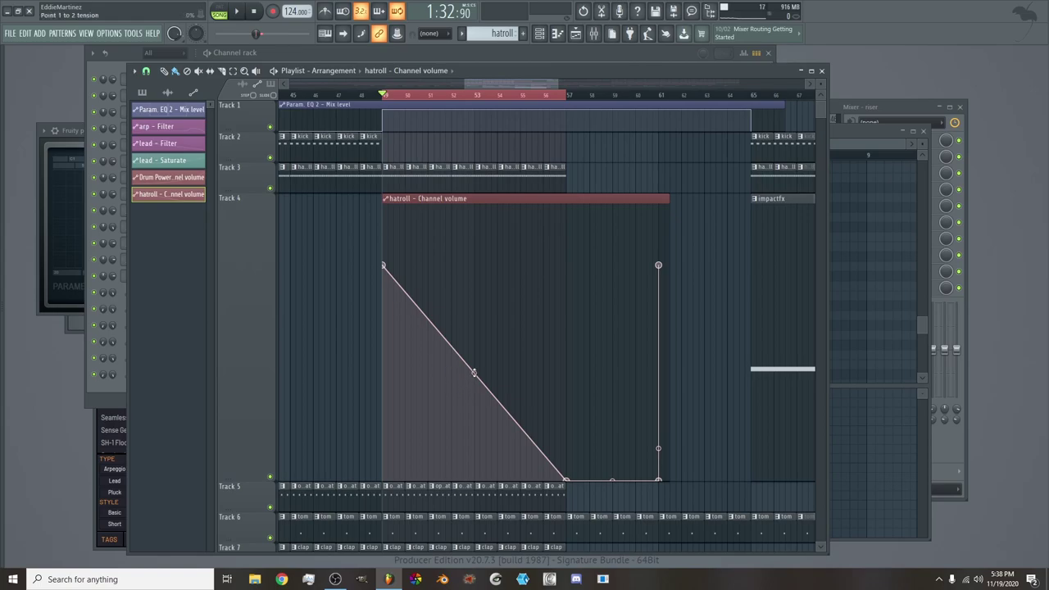
{"action": "left_click_drag", "start_coordinate": [474, 351], "coordinate": [473, 269]}
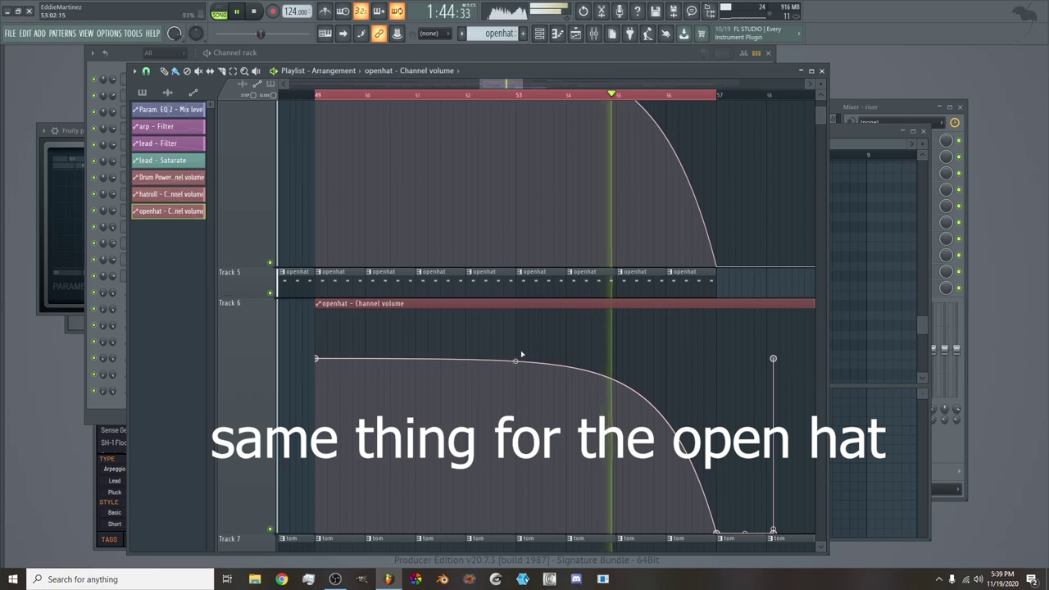
Audition the hatroll and open hat volume fades into bar 57, clear the time selection, and continue to the section from bar 65
{"action": "left_click_drag", "start_coordinate": [490, 84], "coordinate": [502, 85]}
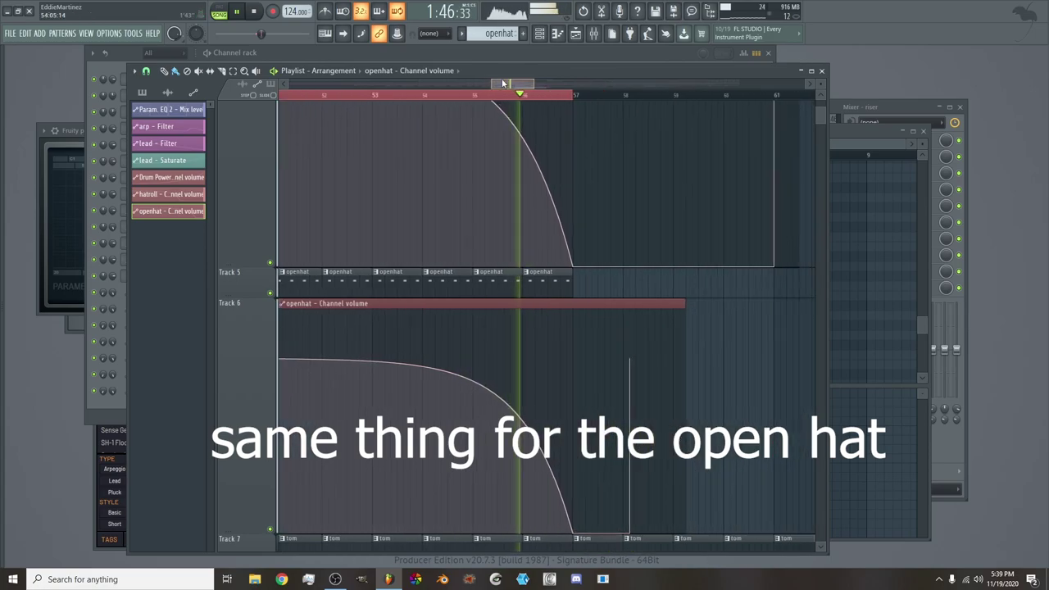
{"action": "scroll", "coordinate": [502, 84], "scroll_direction": "down", "scroll_amount": 2}
{"action": "scroll", "coordinate": [502, 83], "scroll_direction": "down", "scroll_amount": 3}
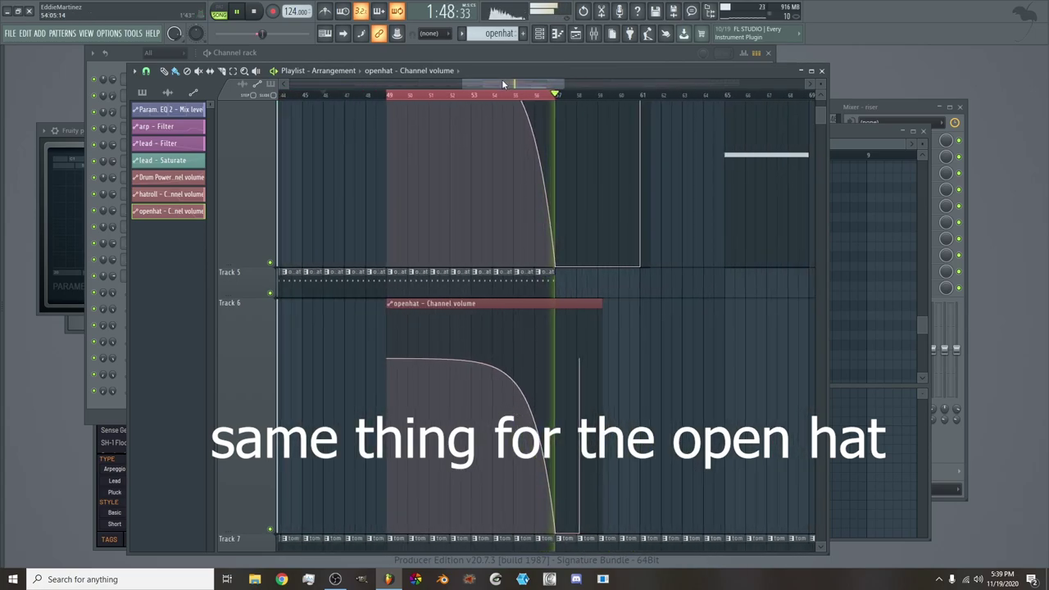
{"action": "left_click", "coordinate": [525, 95]}
{"action": "right_click", "coordinate": [533, 95]}
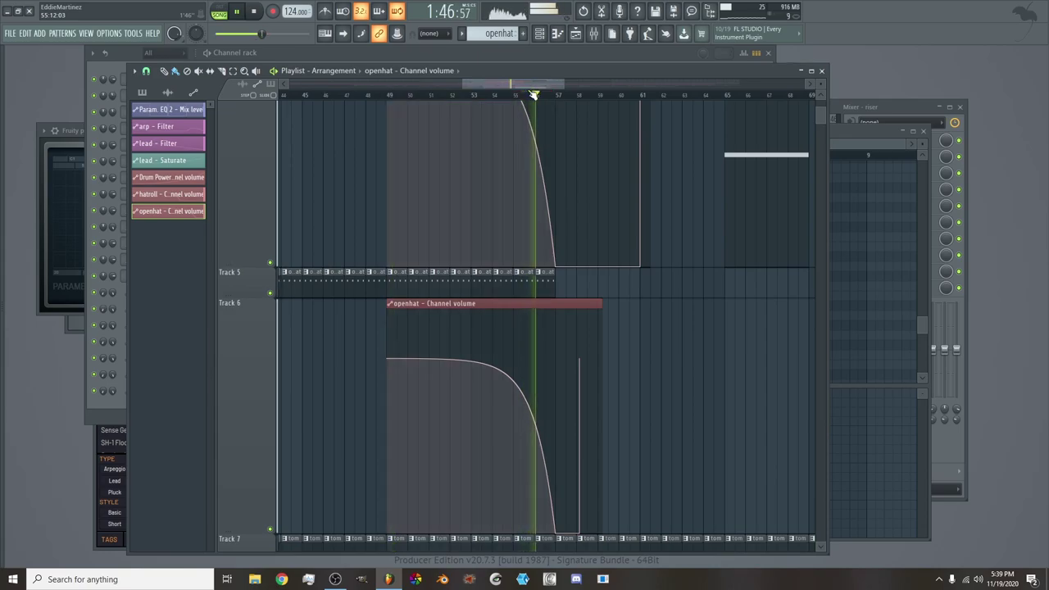
{"action": "left_click_drag", "start_coordinate": [526, 87], "coordinate": [546, 84]}
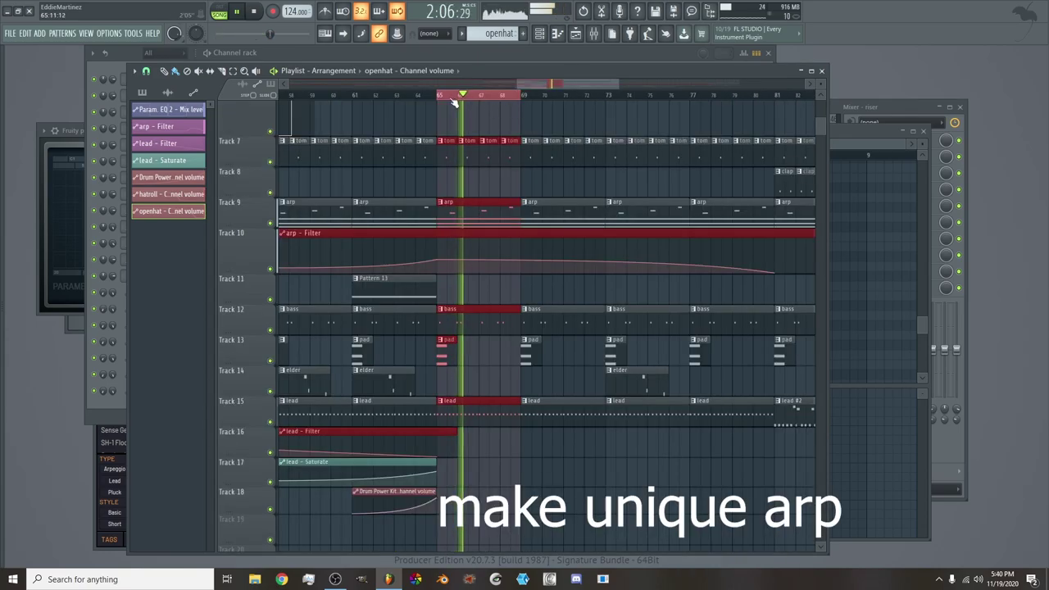
Duplicate the bars 65–68 section to bars 69–72 and make the arp clip there on Track 9 unique
{"action": "key", "text": "ctrl+b"}
{"action": "key", "text": "space"}
{"action": "left_click", "coordinate": [535, 205]}
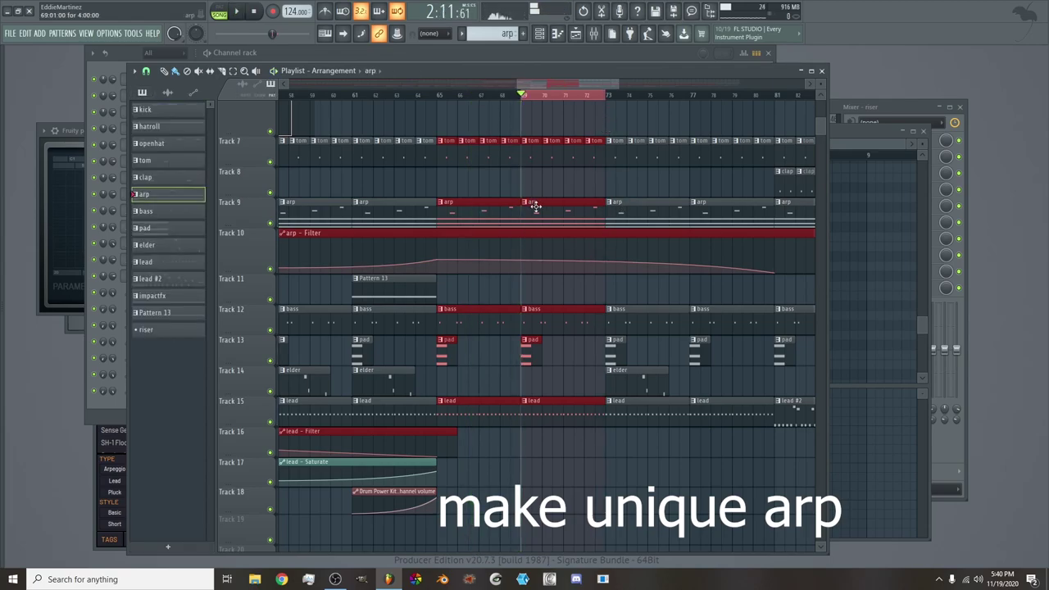
{"action": "left_click", "coordinate": [525, 204]}
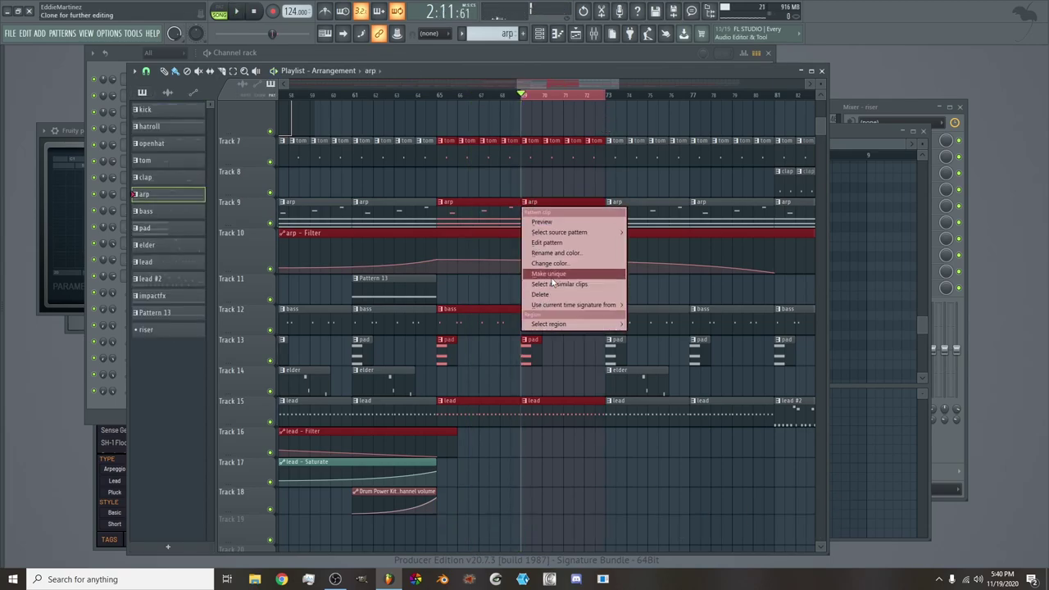
{"action": "left_click", "coordinate": [552, 278]}
Rewrite the upper notes of arp #2 in the piano roll as an A5, G5, D#6, D6, A5, C6 melody and audition it
{"action": "double_click", "coordinate": [551, 216]}
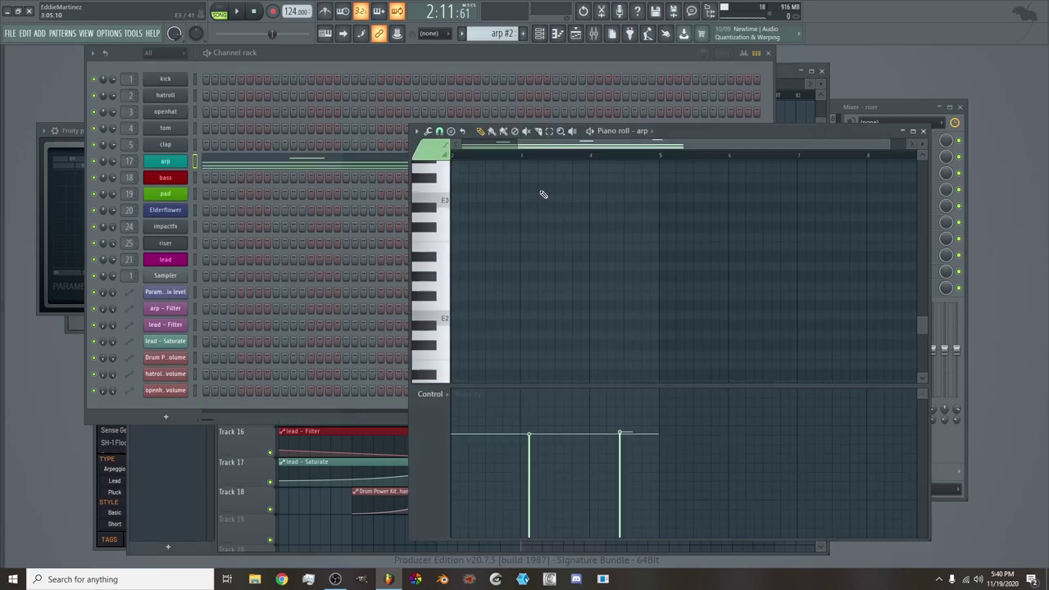
{"action": "scroll", "coordinate": [556, 145], "scroll_direction": "down", "scroll_amount": 3}
{"action": "scroll", "coordinate": [491, 303], "scroll_direction": "down", "scroll_amount": 5}
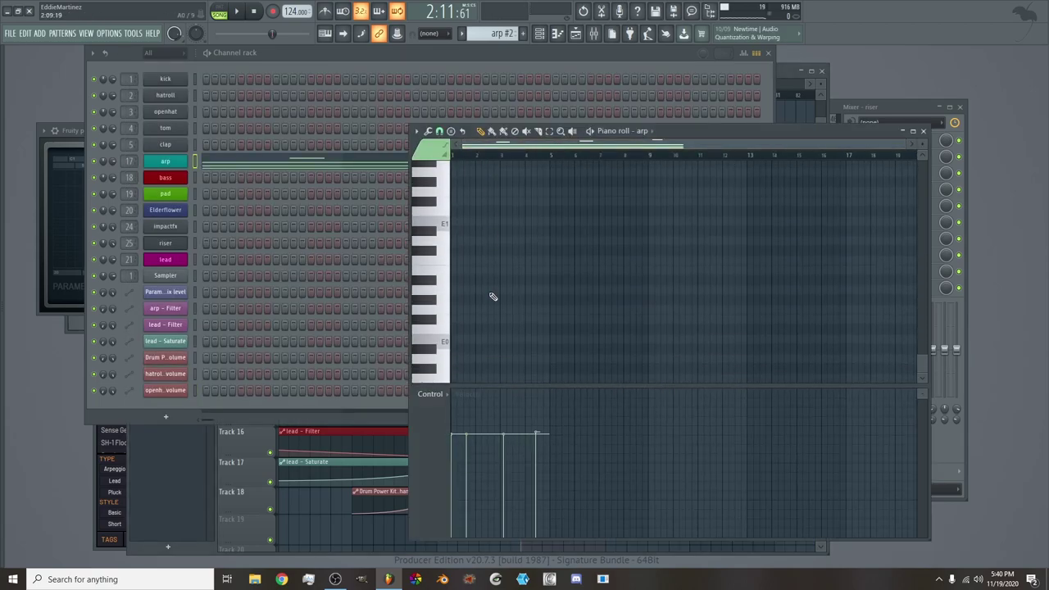
{"action": "scroll", "coordinate": [488, 279], "scroll_direction": "up", "scroll_amount": 10}
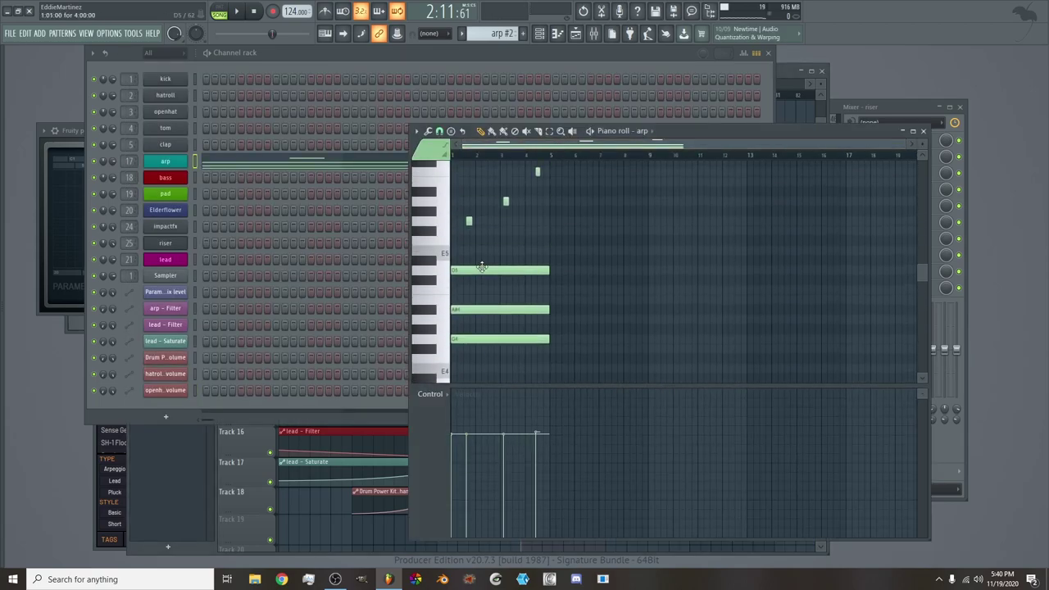
{"action": "scroll", "coordinate": [458, 200], "scroll_direction": "up", "scroll_amount": 1}
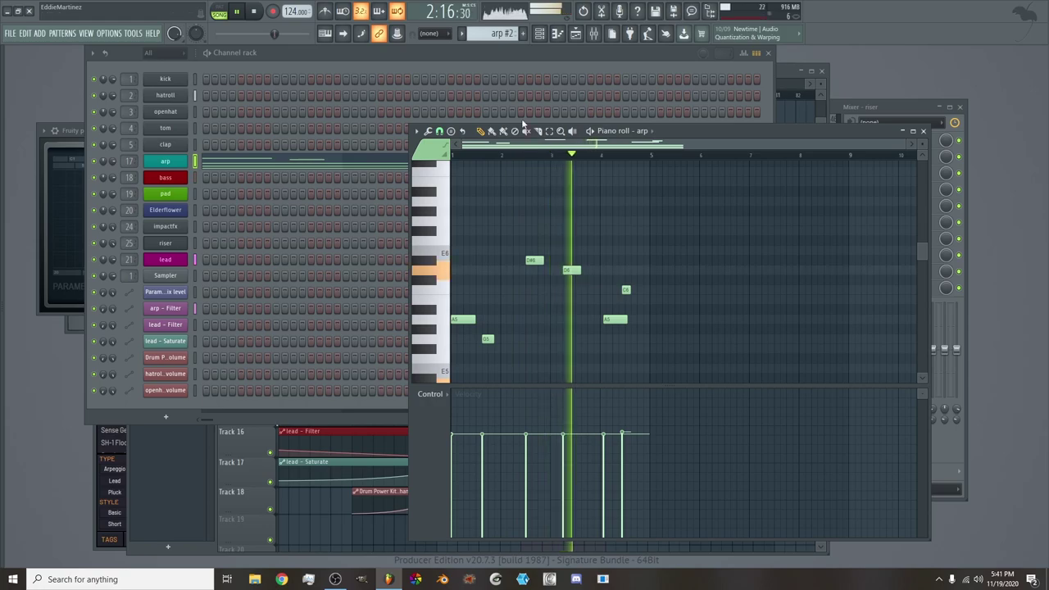
{"action": "left_click", "coordinate": [578, 35]}
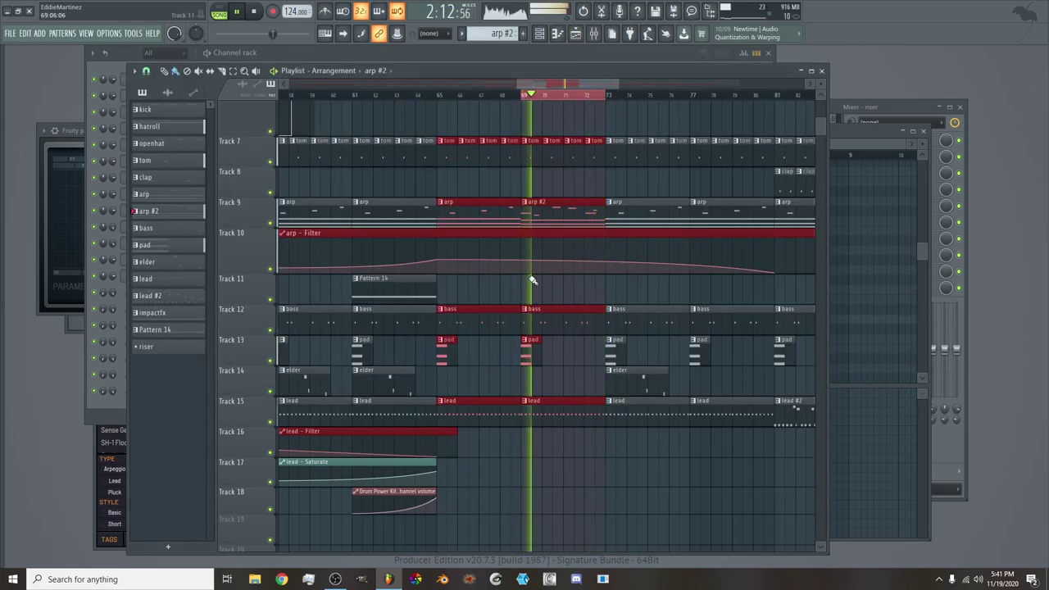
Adjust the arp Filter curve's tension after bar 65 so it holds flat longer, and enlarge Track 10 for detailed editing
{"action": "left_click_drag", "start_coordinate": [606, 261], "coordinate": [606, 260]}
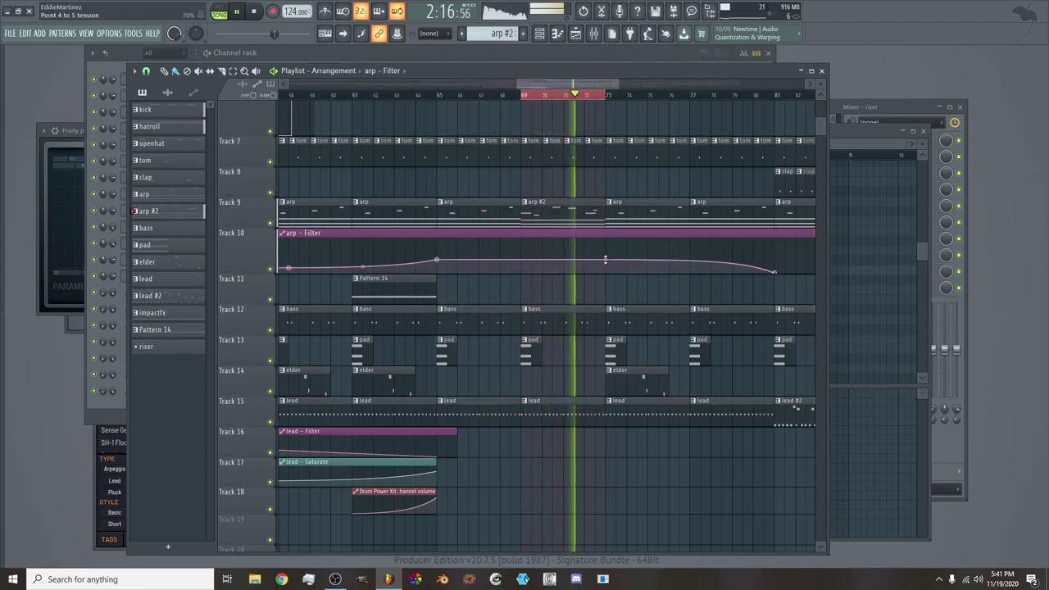
{"action": "left_click_drag", "start_coordinate": [581, 84], "coordinate": [560, 90]}
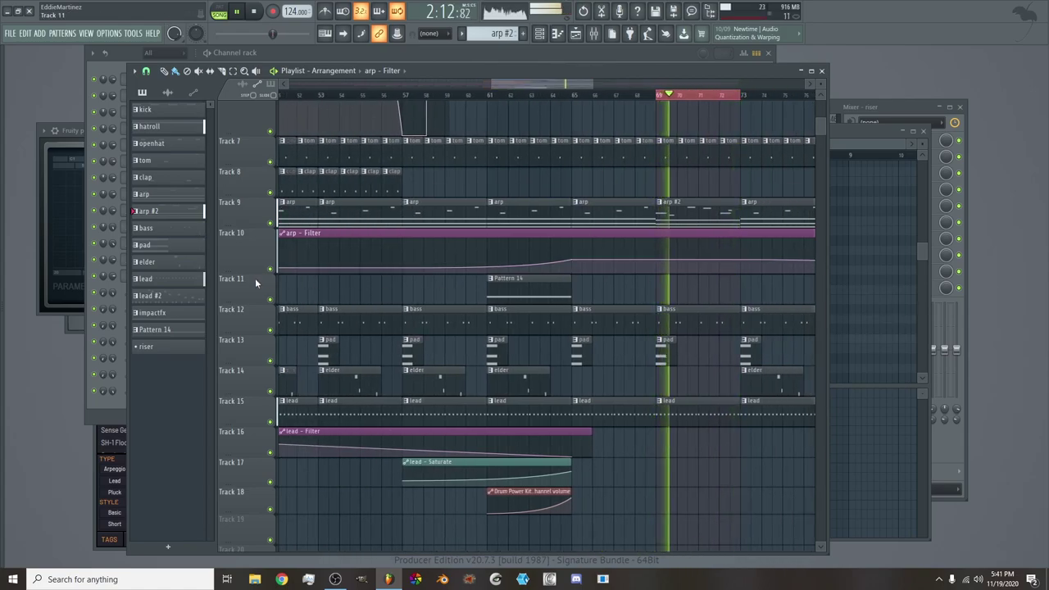
{"action": "left_click_drag", "start_coordinate": [240, 272], "coordinate": [344, 459]}
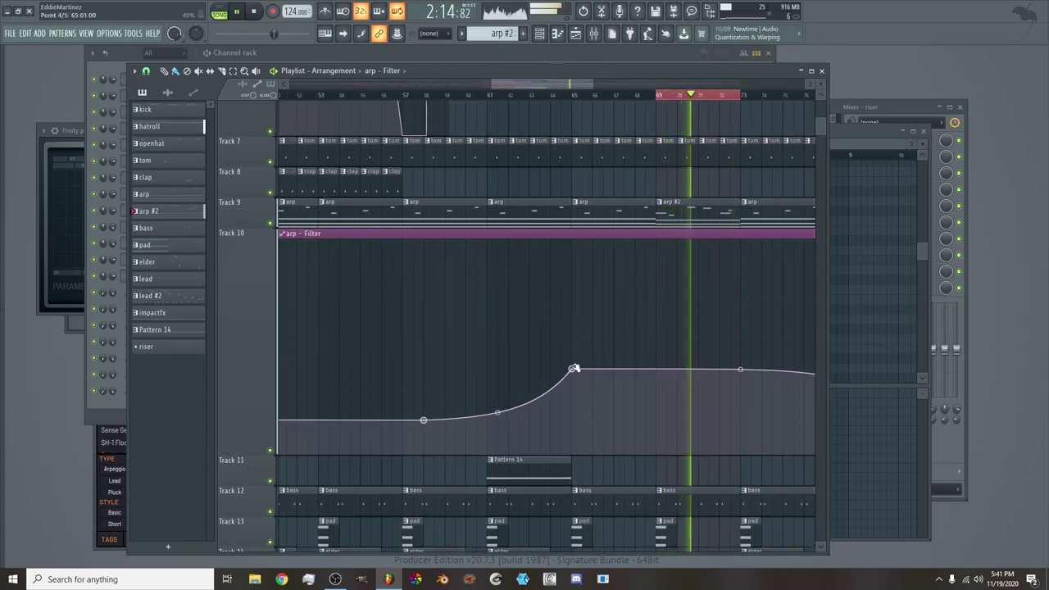
Raise the arp Filter peak at bar 65 and add a point there that drops the filter almost to zero
{"action": "left_click", "coordinate": [521, 95]}
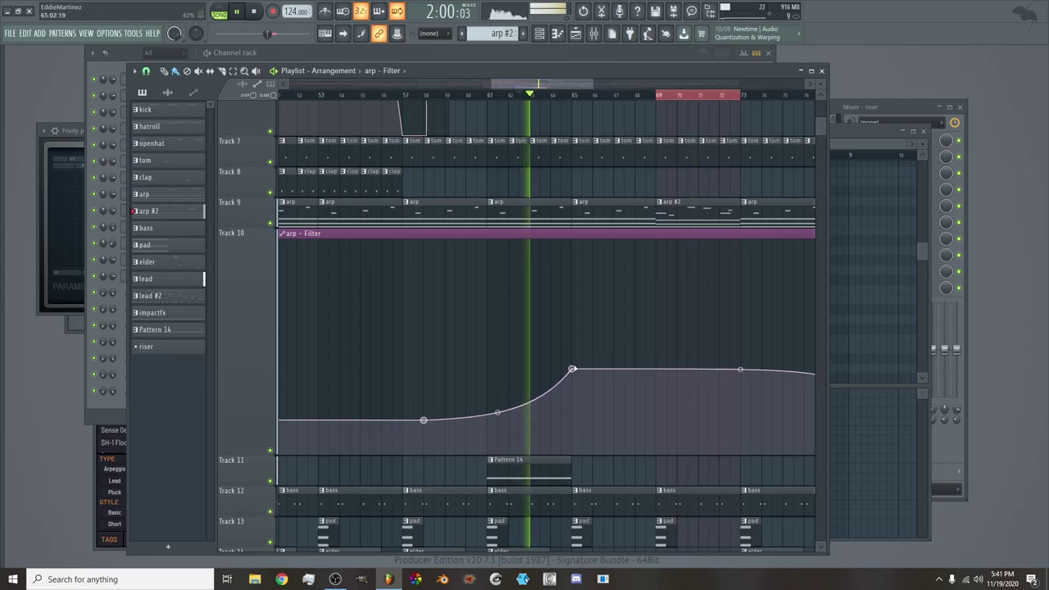
{"action": "left_click_drag", "start_coordinate": [576, 368], "coordinate": [574, 331]}
{"action": "right_click", "coordinate": [574, 419]}
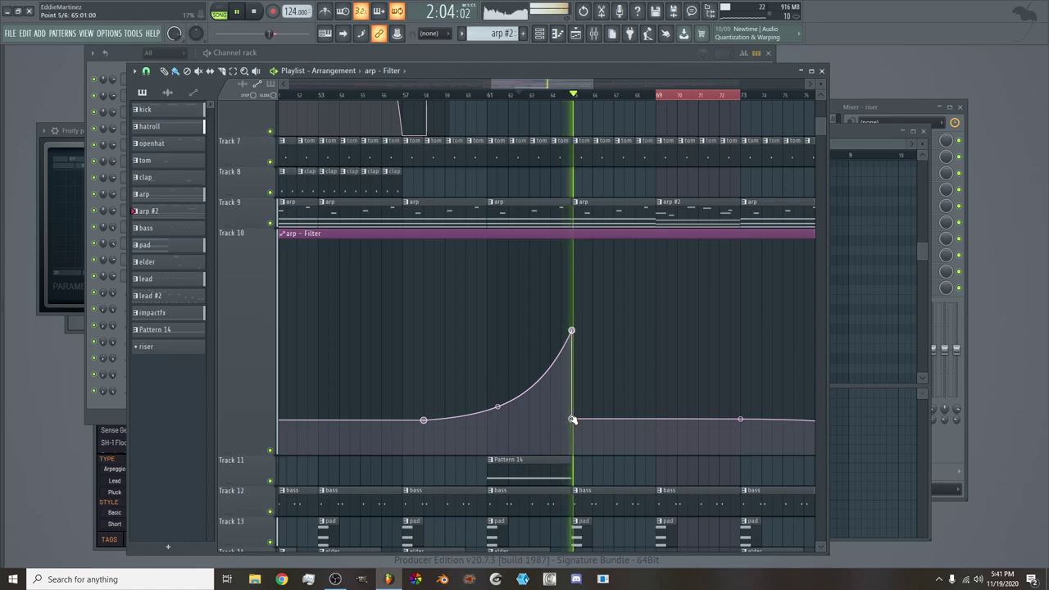
{"action": "left_click_drag", "start_coordinate": [572, 419], "coordinate": [572, 447]}
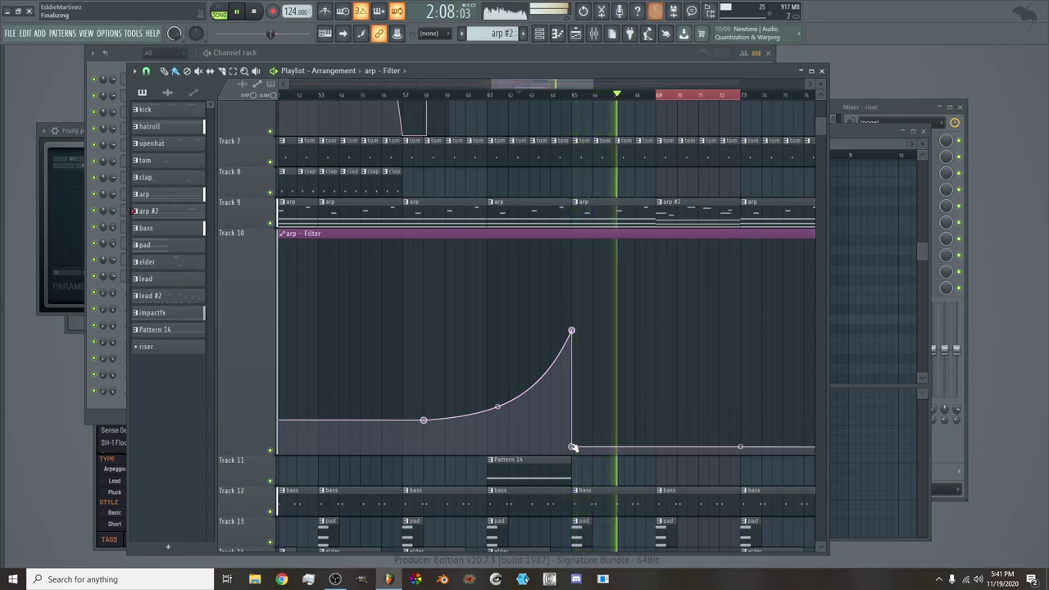
Replace the arp clip at bars 65–68 on Track 9 with arp #2 and audition the transition from about bar 62
{"action": "left_click_drag", "start_coordinate": [535, 86], "coordinate": [577, 88]}
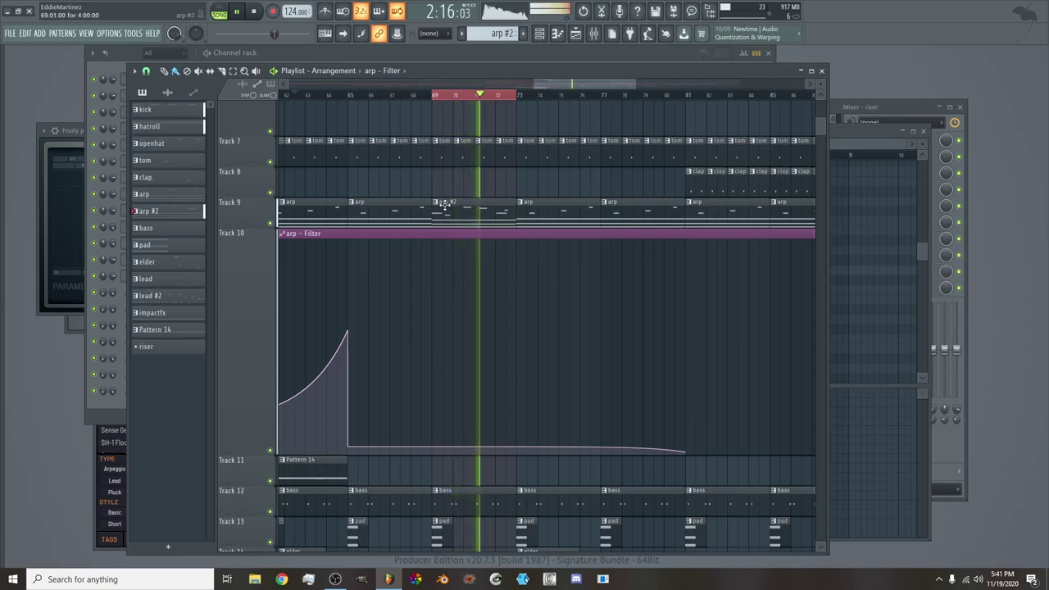
{"action": "right_click", "coordinate": [419, 215]}
{"action": "left_click", "coordinate": [444, 211]}
{"action": "left_click", "coordinate": [347, 208]}
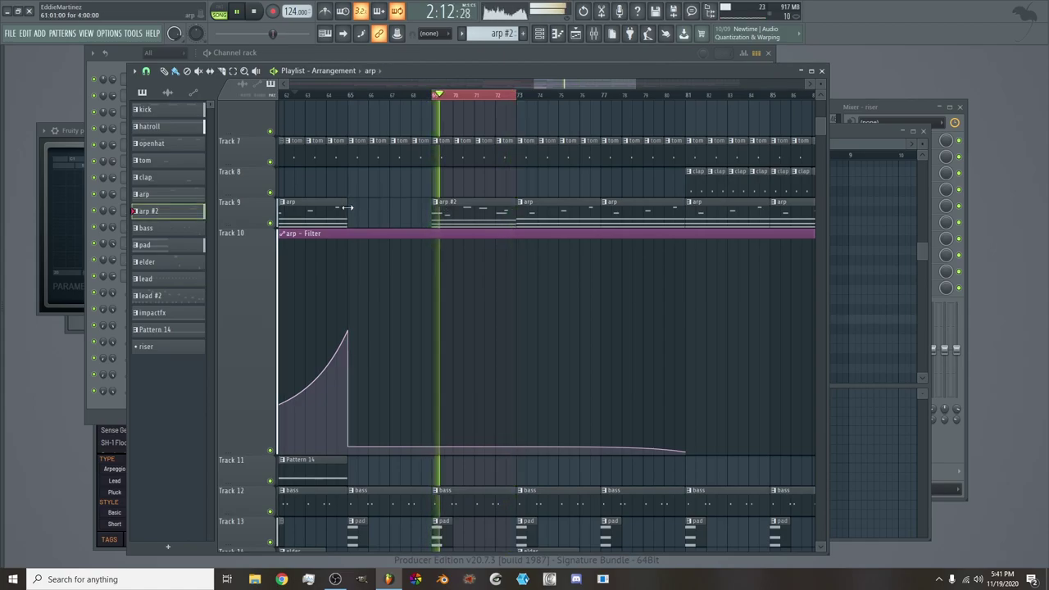
{"action": "key", "text": "ctrl+z"}
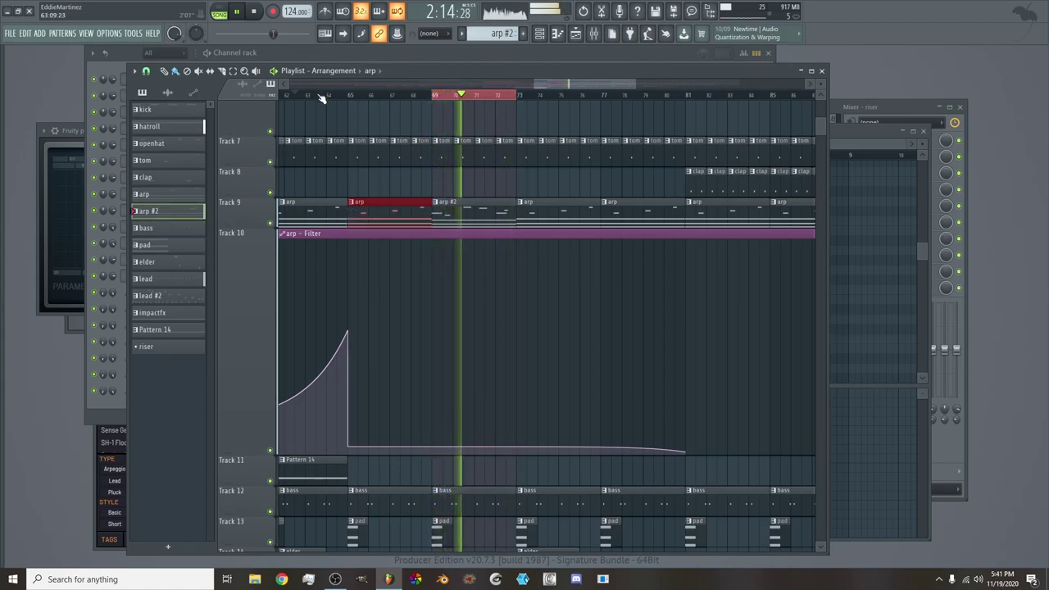
{"action": "right_click", "coordinate": [358, 208]}
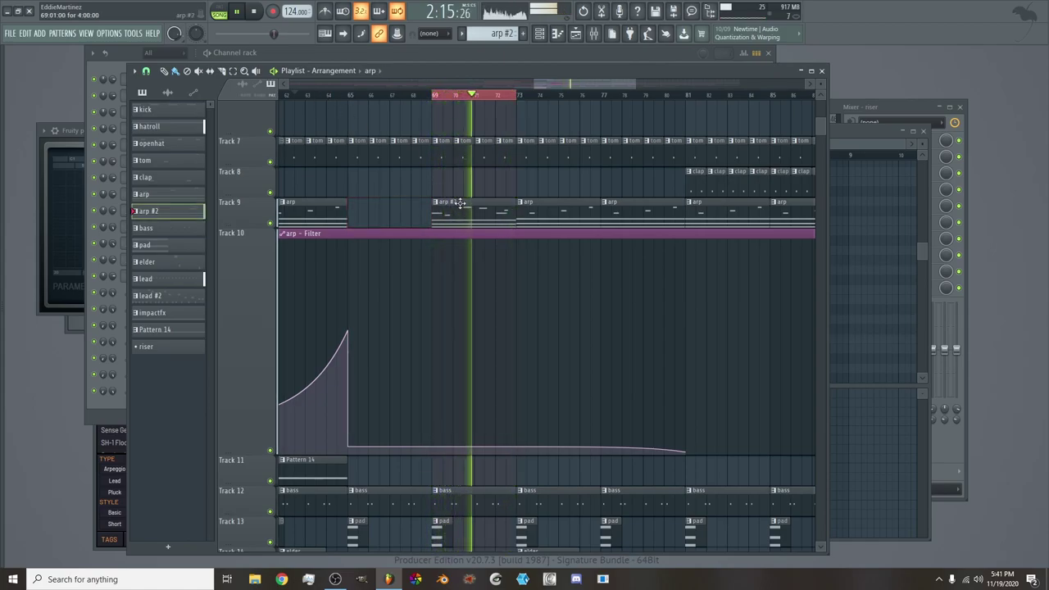
{"action": "left_click", "coordinate": [352, 206]}
{"action": "left_click", "coordinate": [300, 95]}
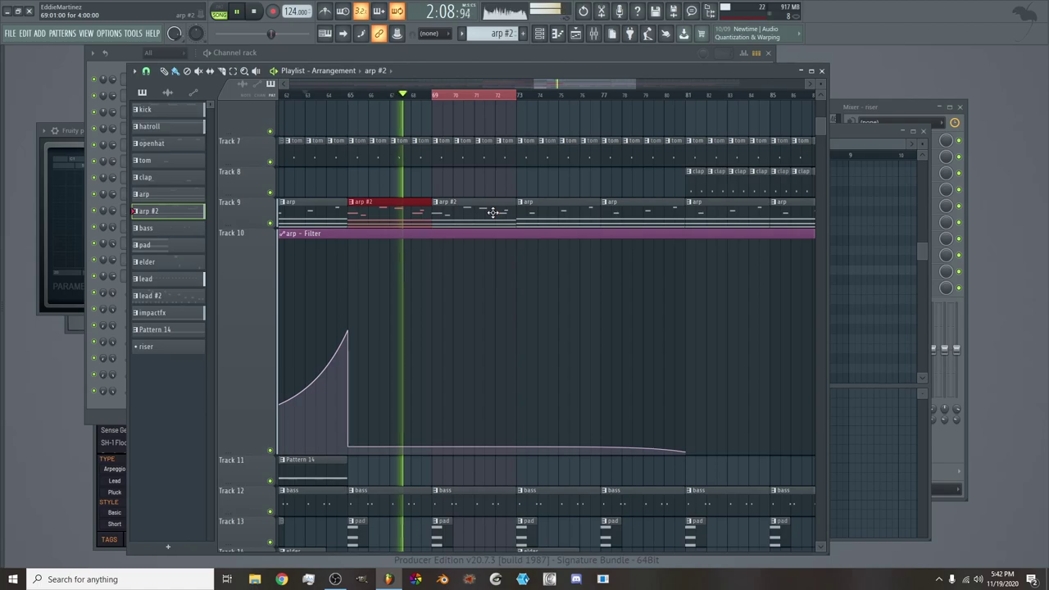
Replace the arp clips at bars 73–76 and 77–80 on Track 9 with arp #2
{"action": "right_click", "coordinate": [557, 212]}
{"action": "right_click", "coordinate": [620, 211]}
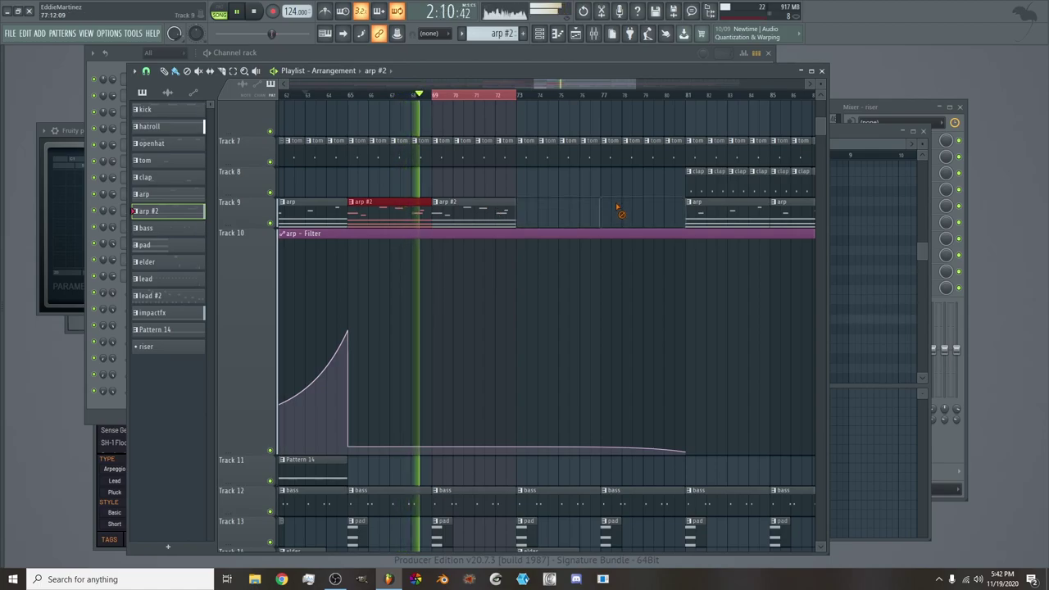
{"action": "left_click", "coordinate": [525, 210]}
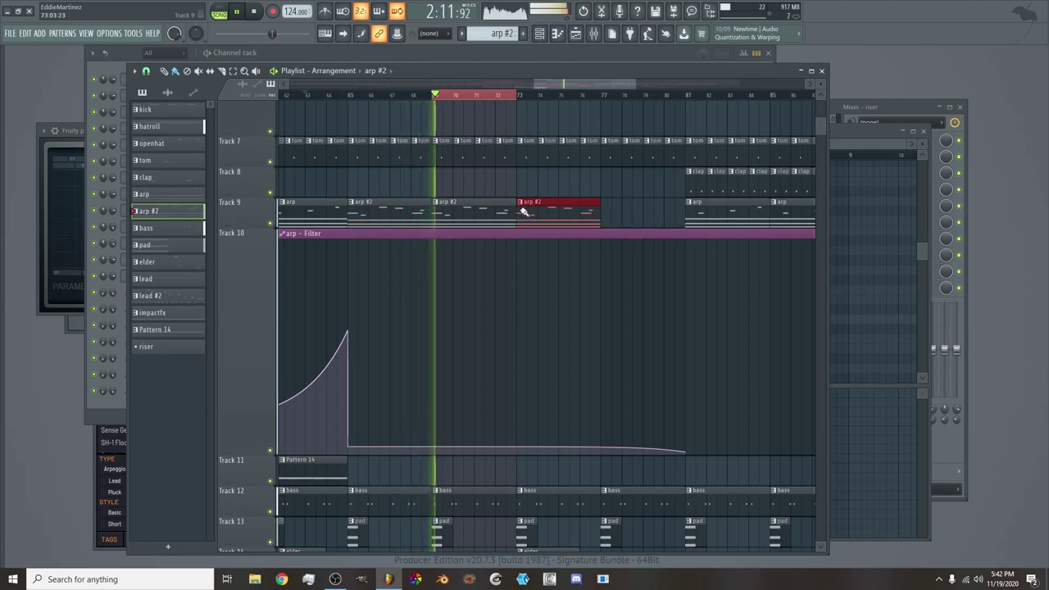
{"action": "left_click", "coordinate": [610, 211]}
Select the arrangement through bar 113, shrink Track 10 to a compact height, and audition the ending section
{"action": "left_click_drag", "start_coordinate": [517, 95], "coordinate": [642, 99]}
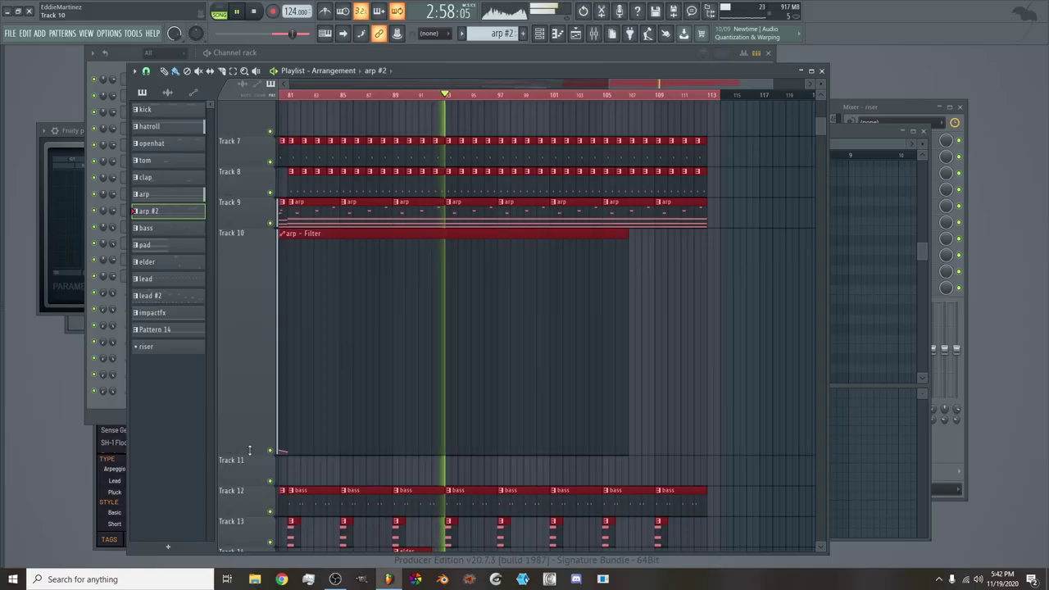
{"action": "left_click_drag", "start_coordinate": [250, 449], "coordinate": [252, 265]}
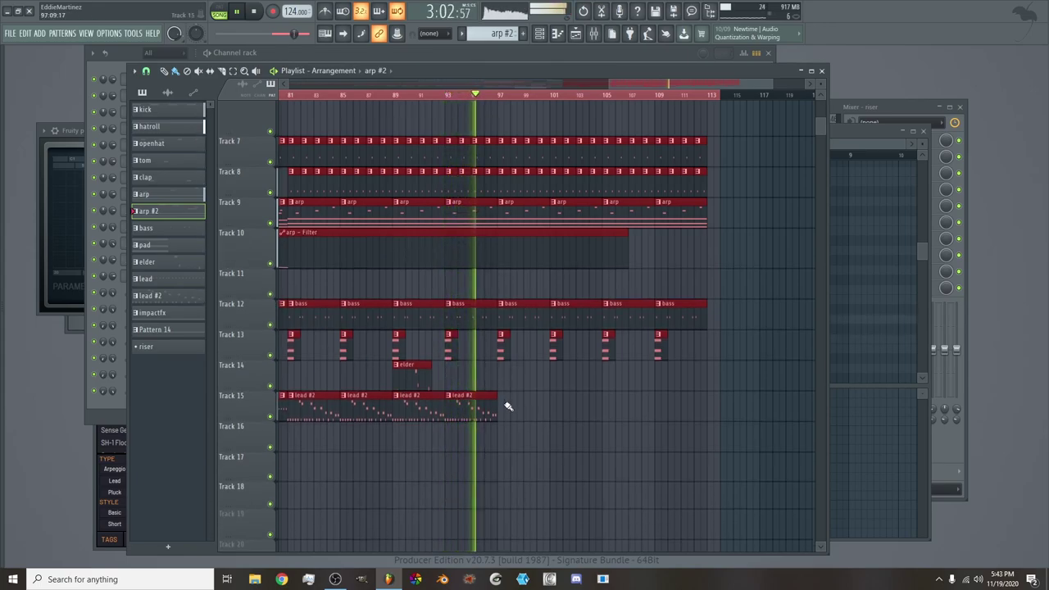
{"action": "scroll", "coordinate": [521, 388], "scroll_direction": "up", "scroll_amount": 3}
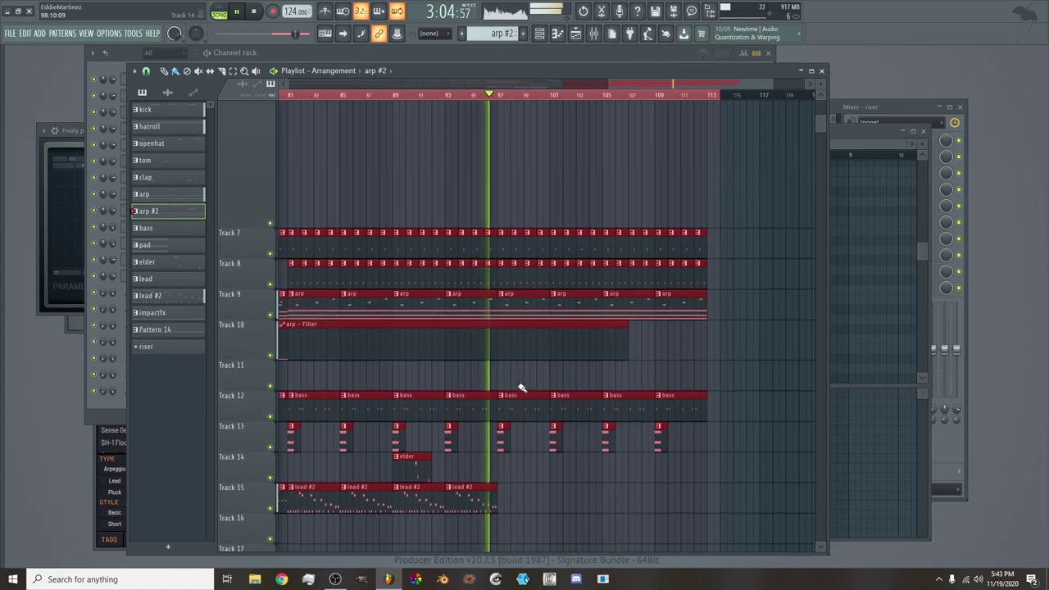
Delete the openhat clips on Track 5 from bar 105 to the end of the arrangement
{"action": "scroll", "coordinate": [524, 299], "scroll_direction": "up", "scroll_amount": 9}
{"action": "scroll", "coordinate": [523, 299], "scroll_direction": "up", "scroll_amount": 9}
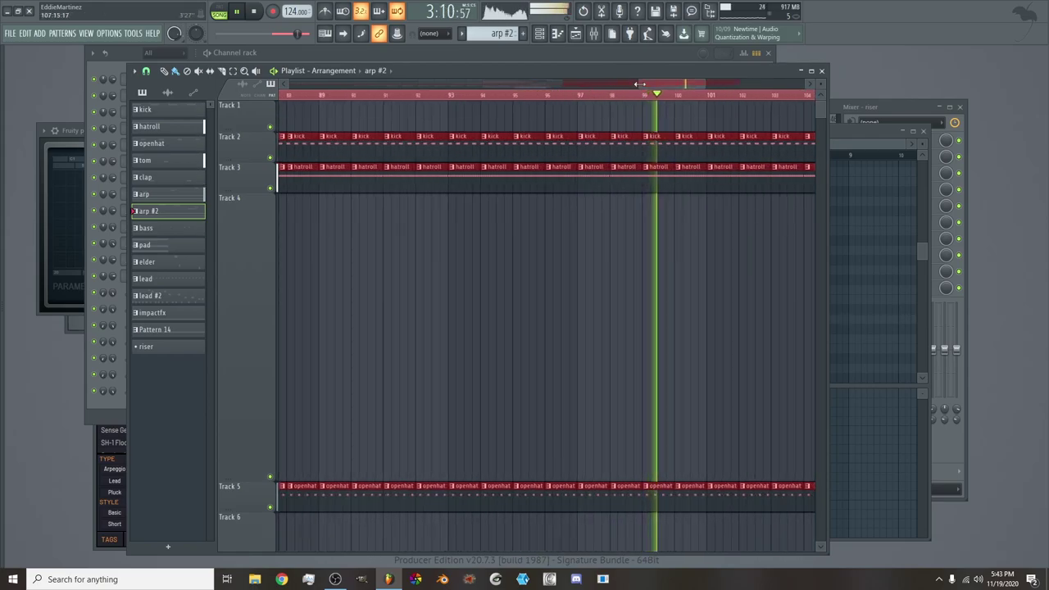
{"action": "left_click_drag", "start_coordinate": [653, 87], "coordinate": [686, 87]}
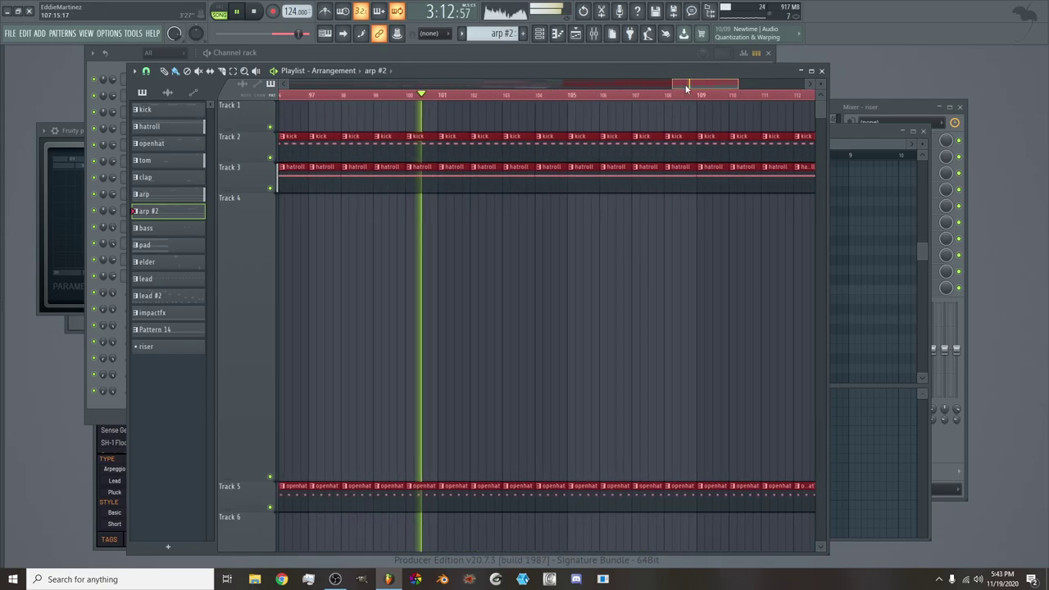
{"action": "scroll", "coordinate": [646, 307], "scroll_direction": "down", "scroll_amount": 4}
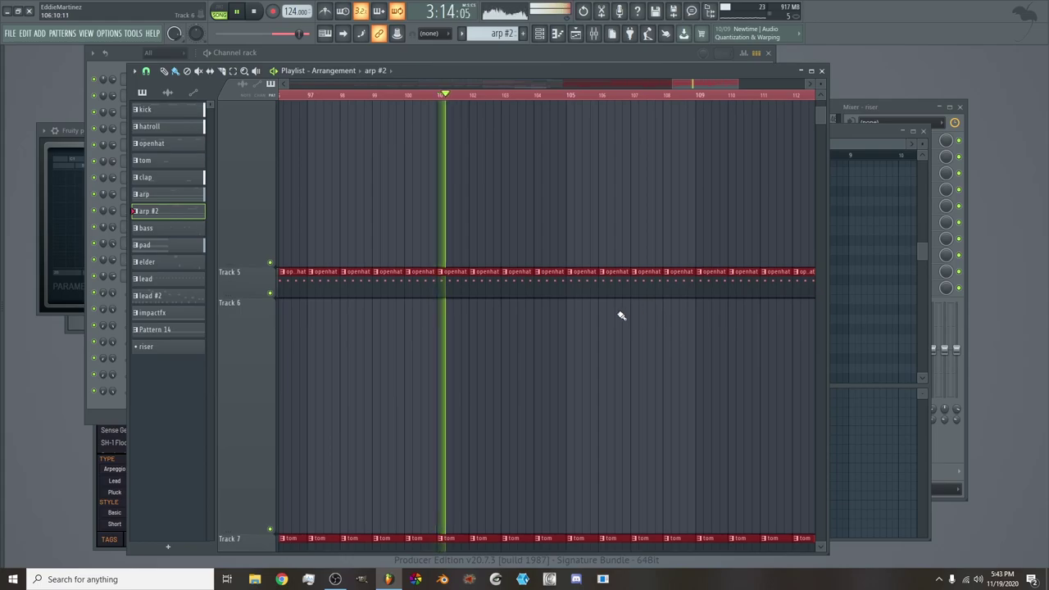
{"action": "right_click", "coordinate": [587, 287]}
{"action": "right_click", "coordinate": [710, 286]}
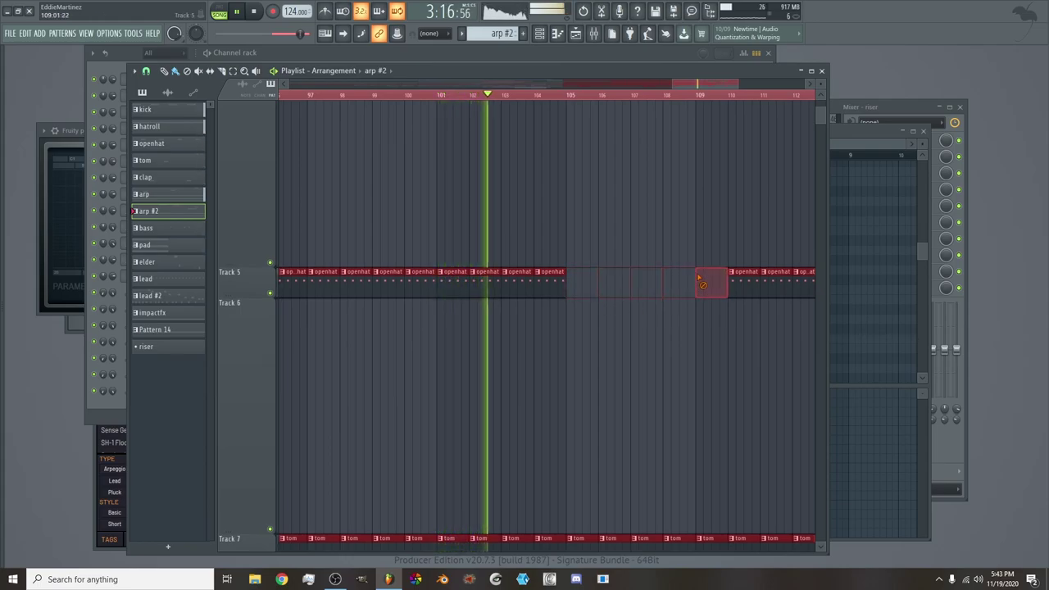
{"action": "left_click_drag", "start_coordinate": [700, 82], "coordinate": [732, 92]}
{"action": "right_click", "coordinate": [480, 286]}
{"action": "right_click", "coordinate": [512, 283]}
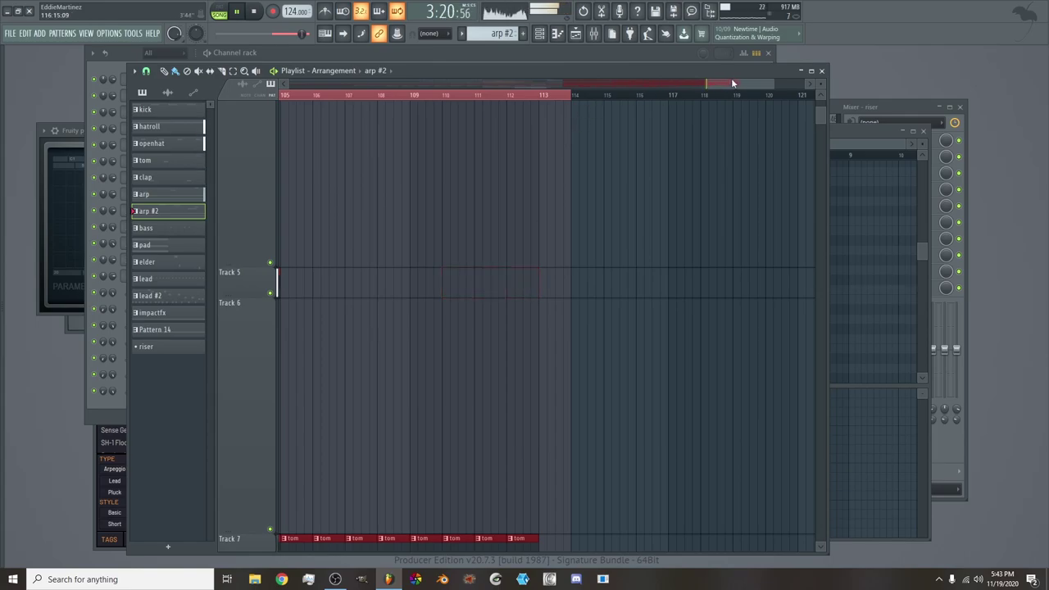
Delete the clap clips on Track 8 from bar 109 to the end and stop playback
{"action": "scroll", "coordinate": [732, 85], "scroll_direction": "down", "scroll_amount": 4}
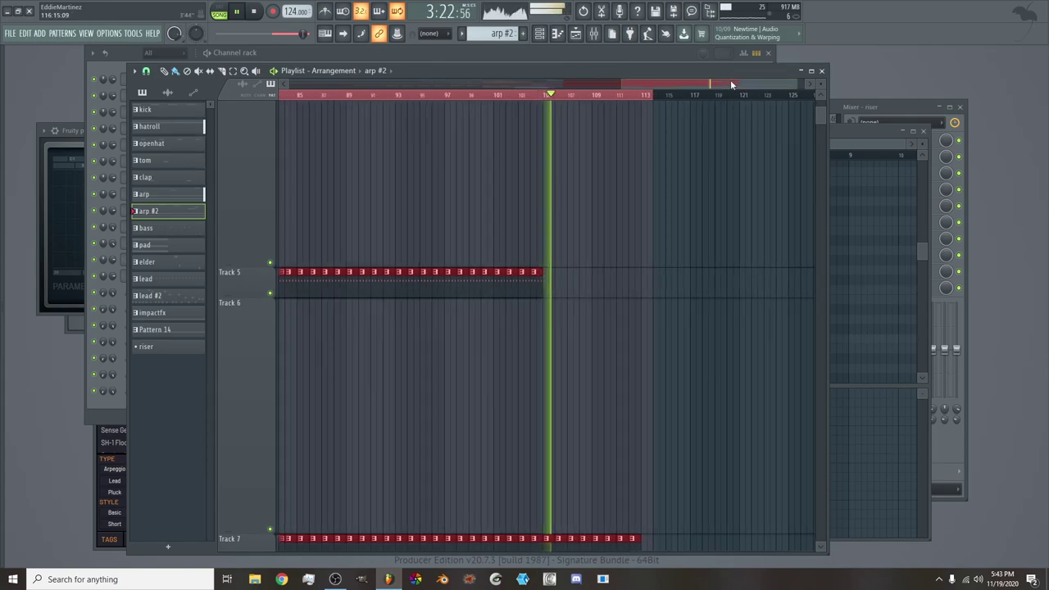
{"action": "scroll", "coordinate": [620, 204], "scroll_direction": "down", "scroll_amount": 5}
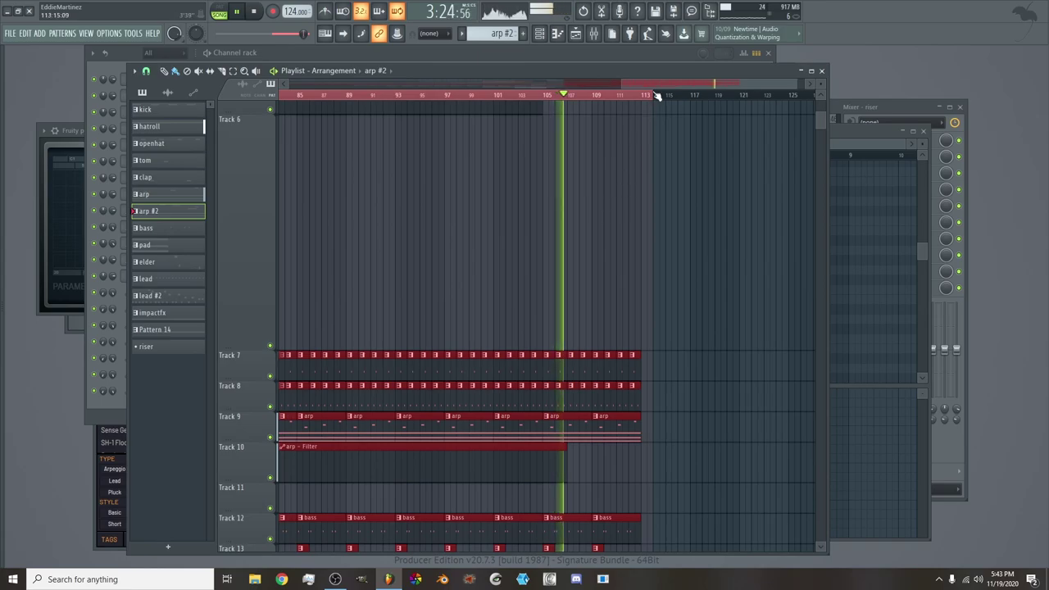
{"action": "scroll", "coordinate": [653, 83], "scroll_direction": "up", "scroll_amount": 5}
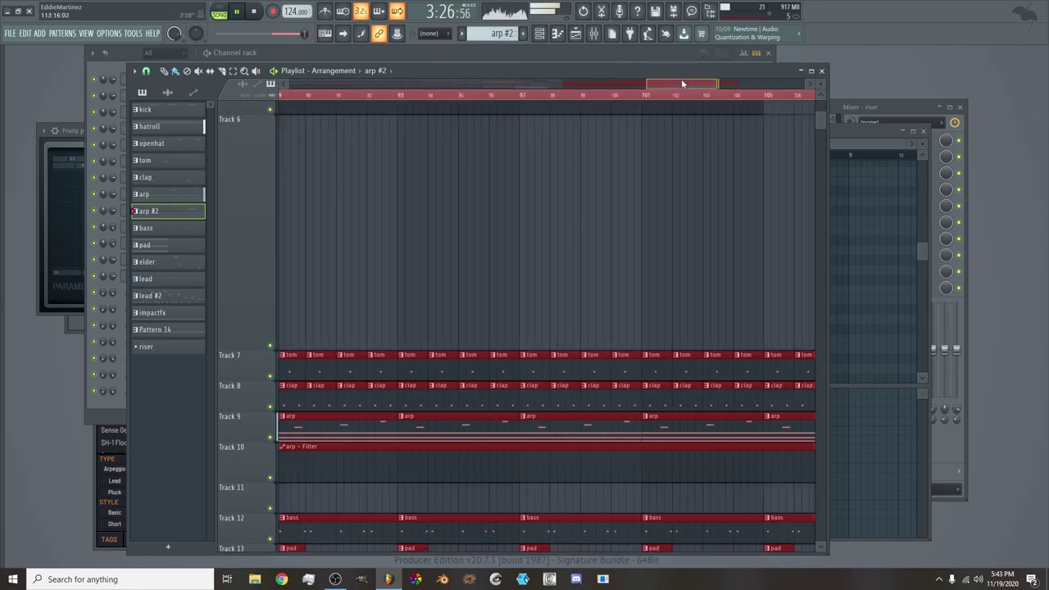
{"action": "right_click", "coordinate": [560, 386]}
{"action": "right_click", "coordinate": [581, 385]}
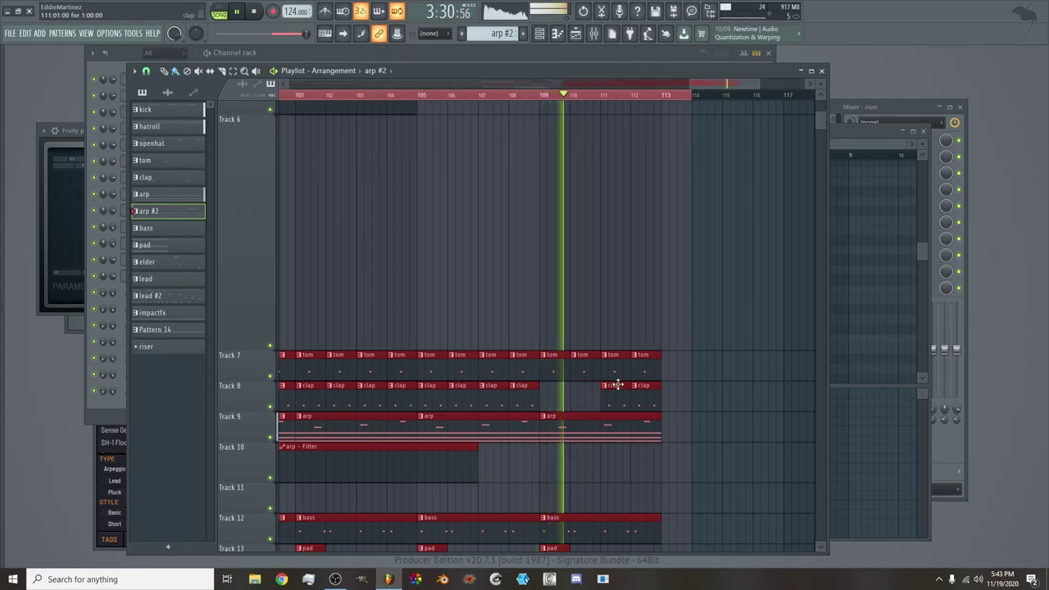
{"action": "right_click", "coordinate": [618, 384]}
{"action": "right_click", "coordinate": [643, 386]}
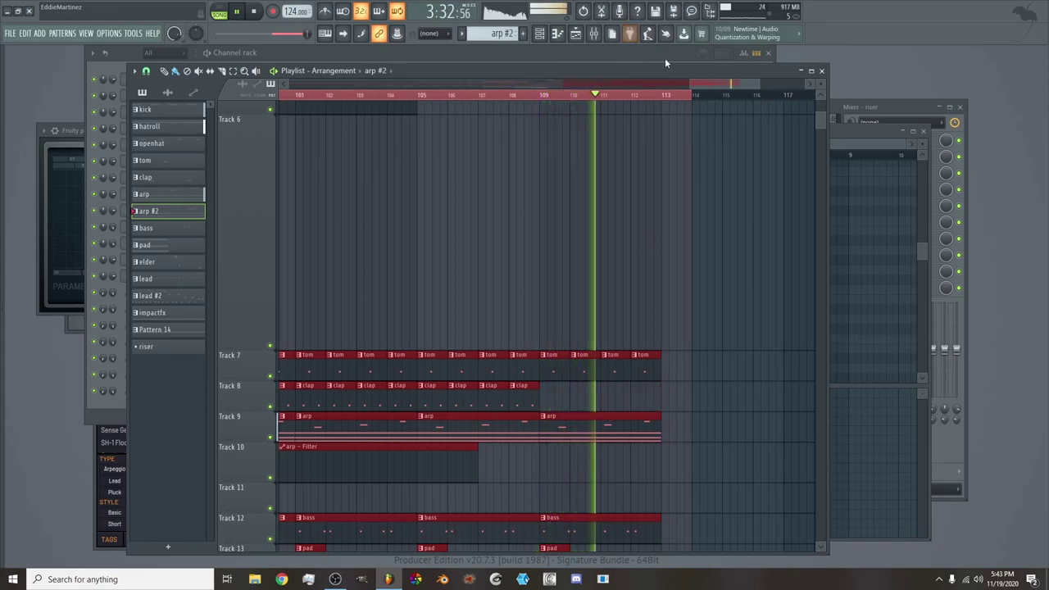
{"action": "scroll", "coordinate": [642, 100], "scroll_direction": "down", "scroll_amount": 3}
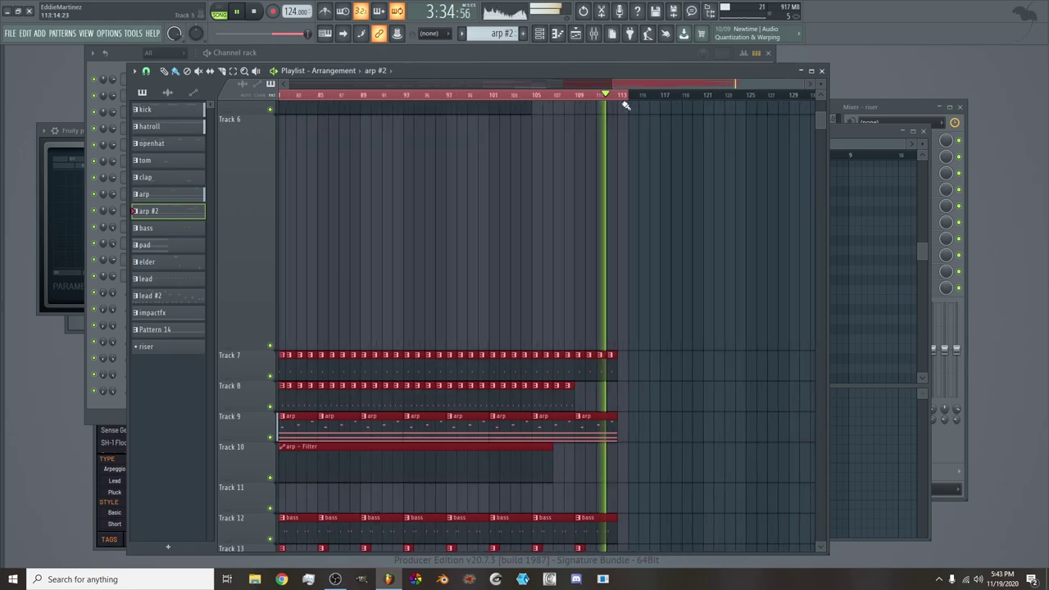
{"action": "key", "text": "space"}
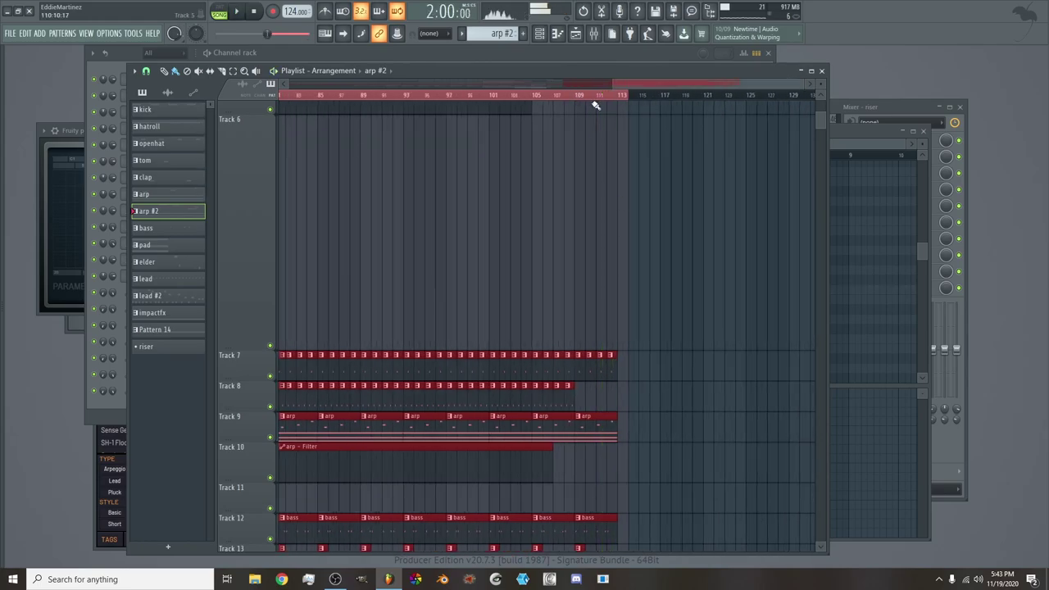
{"action": "left_click", "coordinate": [580, 105]}
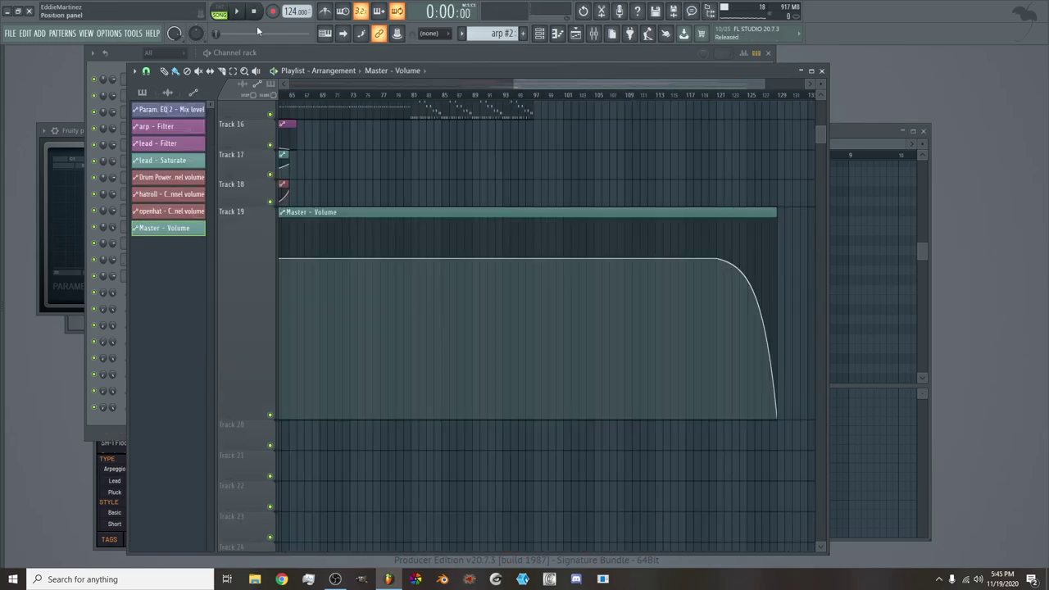
Play the finished arrangement from the start and reduce the height of Track 19 with the Master - Volume automation
{"action": "left_click", "coordinate": [240, 13]}
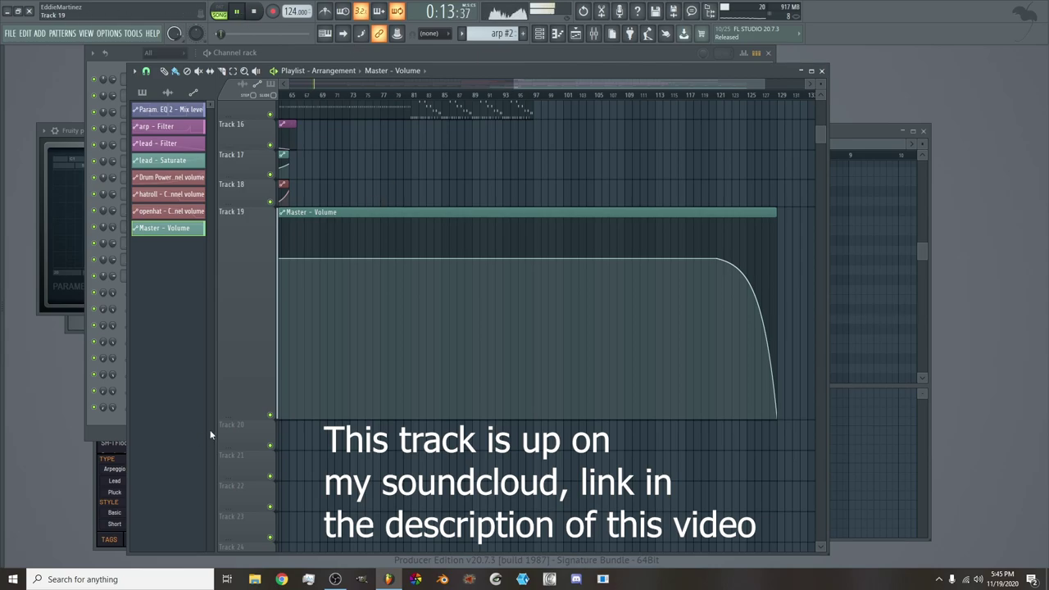
{"action": "left_click_drag", "start_coordinate": [233, 418], "coordinate": [233, 275]}
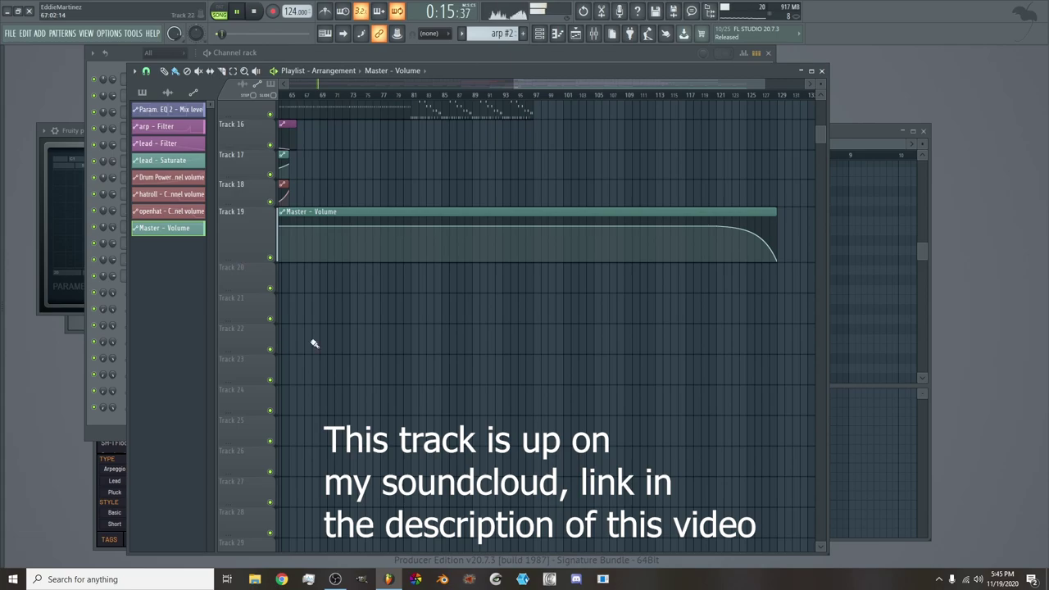
Shrink Track 6 and Track 4, which hold the openhat and hatroll volume automation, to a compact height
{"action": "scroll", "coordinate": [339, 355], "scroll_direction": "up", "scroll_amount": 8}
{"action": "left_click_drag", "start_coordinate": [573, 88], "coordinate": [369, 287]}
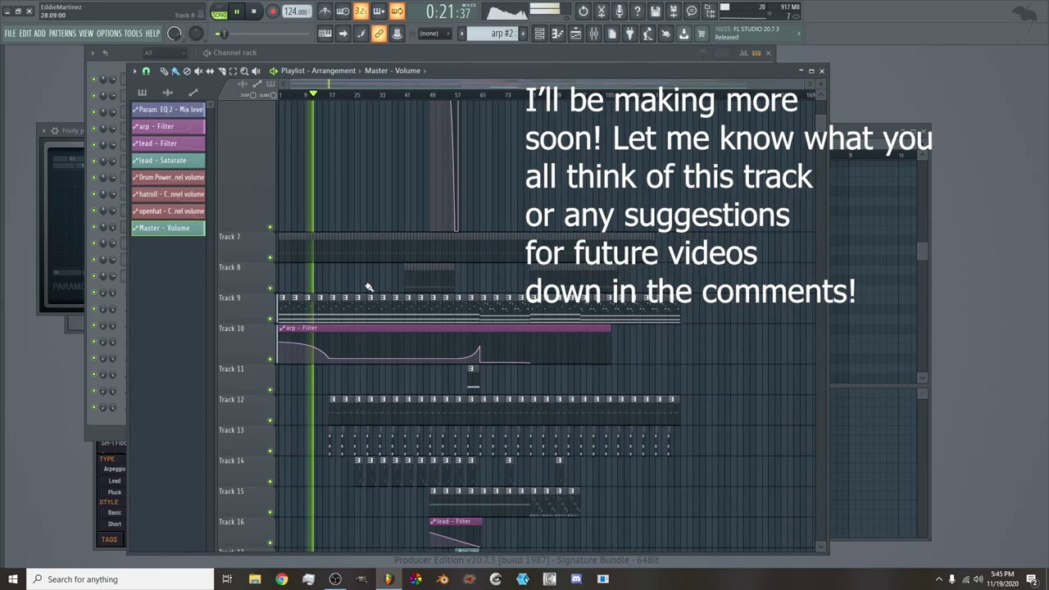
{"action": "scroll", "coordinate": [368, 287], "scroll_direction": "up", "scroll_amount": 2}
{"action": "left_click_drag", "start_coordinate": [251, 352], "coordinate": [270, 141]}
{"action": "scroll", "coordinate": [348, 428], "scroll_direction": "up", "scroll_amount": 5}
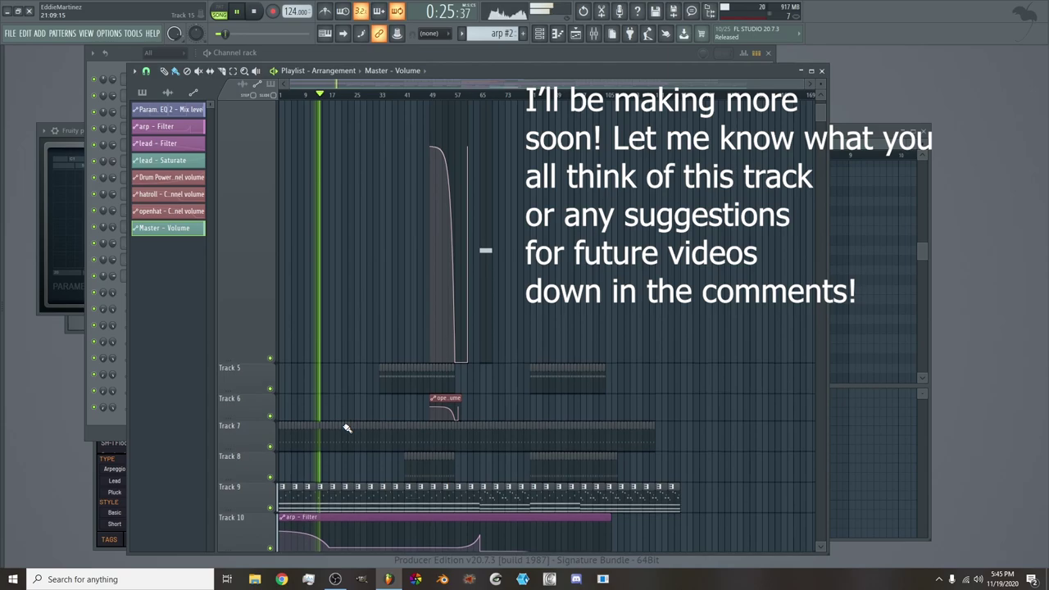
{"action": "scroll", "coordinate": [293, 297], "scroll_direction": "down", "scroll_amount": 4}
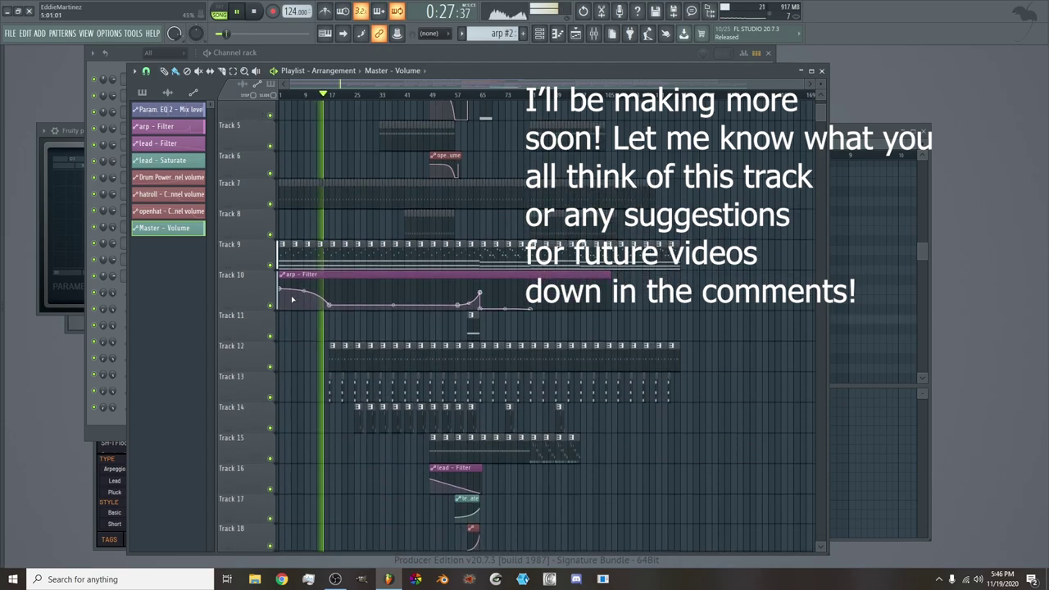
{"action": "scroll", "coordinate": [293, 298], "scroll_direction": "up", "scroll_amount": 2}
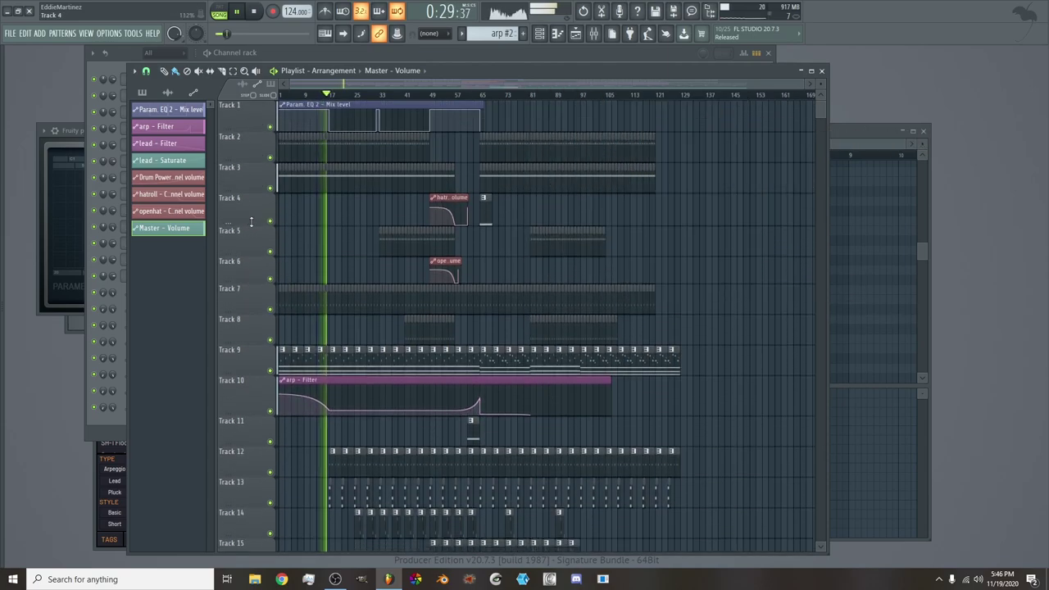
Reduce Track 19 further to a compact height matching the other automation tracks
{"action": "scroll", "coordinate": [346, 276], "scroll_direction": "down", "scroll_amount": 4}
{"action": "scroll", "coordinate": [346, 276], "scroll_direction": "down", "scroll_amount": 1}
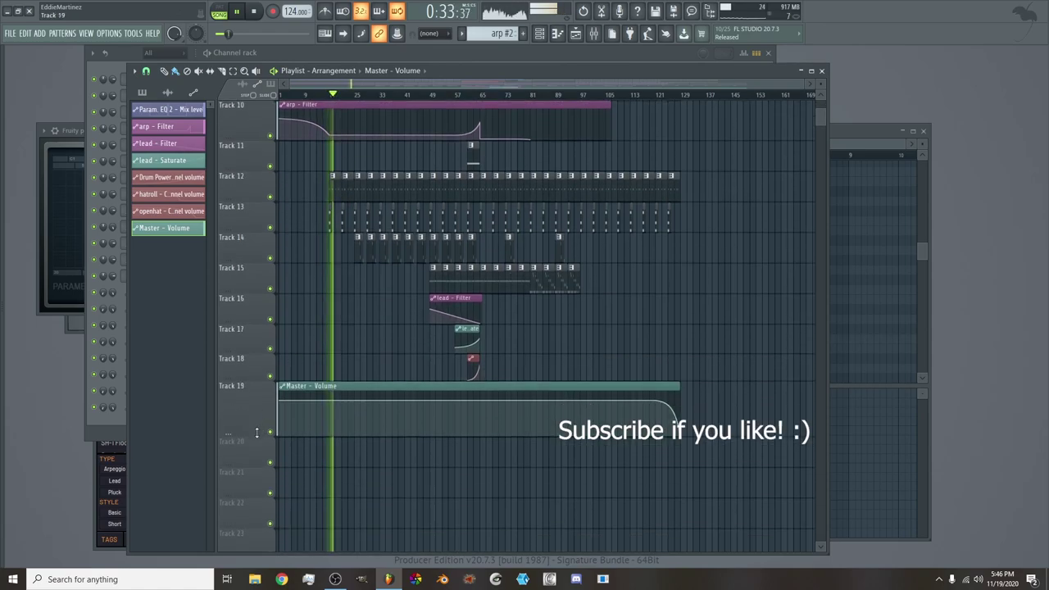
{"action": "left_click_drag", "start_coordinate": [256, 432], "coordinate": [257, 407]}
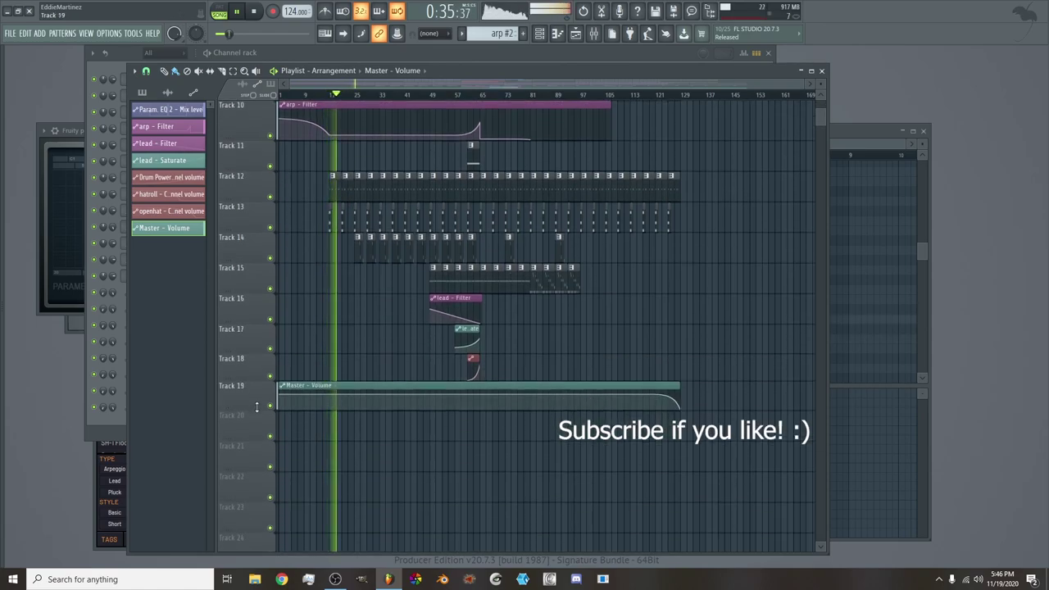